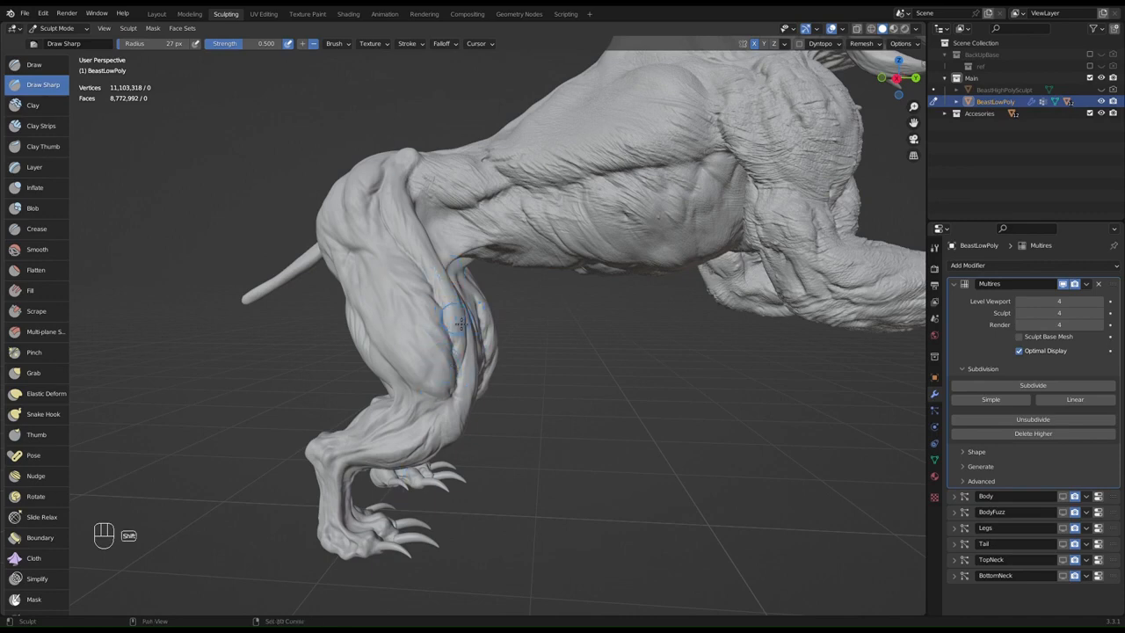
# - Collapse the Multires modifier's settings on BeastLowPoly
pyautogui.keyDown('shift'); pyautogui.moveTo(458, 324); pyautogui.dragTo(554, 343, button='middle'); pyautogui.keyUp('shift')
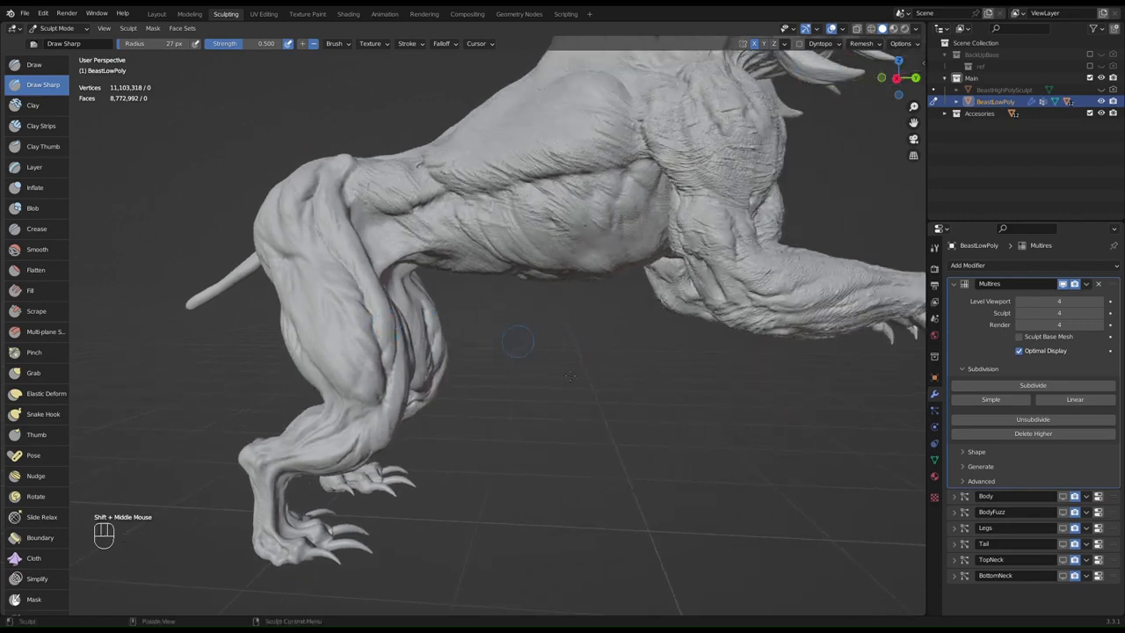
pyautogui.click(955, 283)
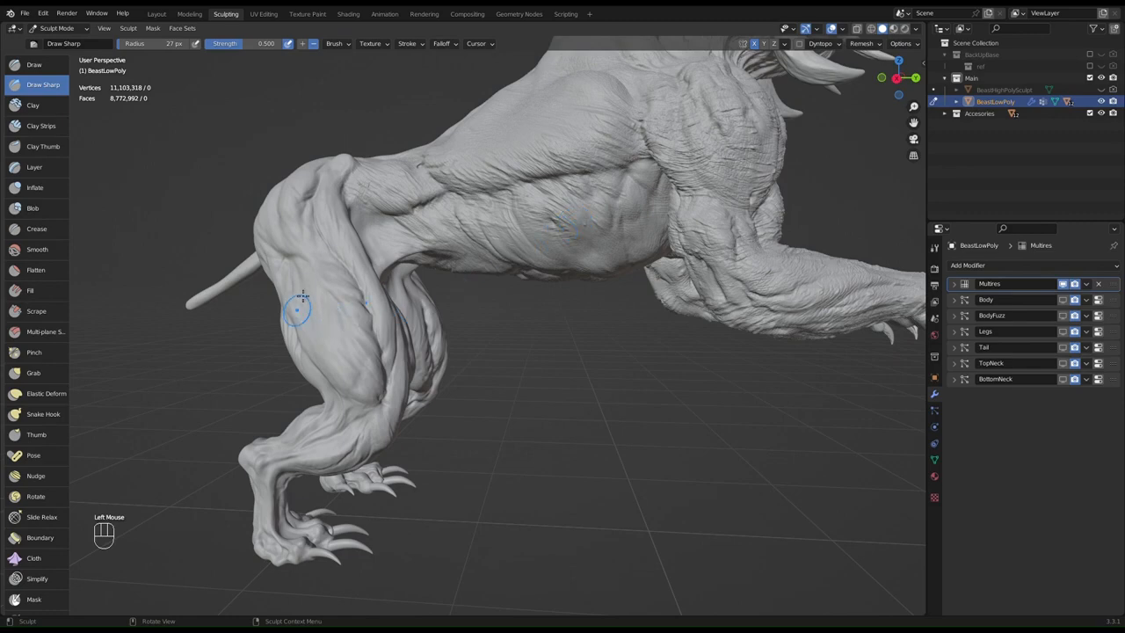
pyautogui.moveTo(351, 276); pyautogui.dragTo(678, 242, button='middle')
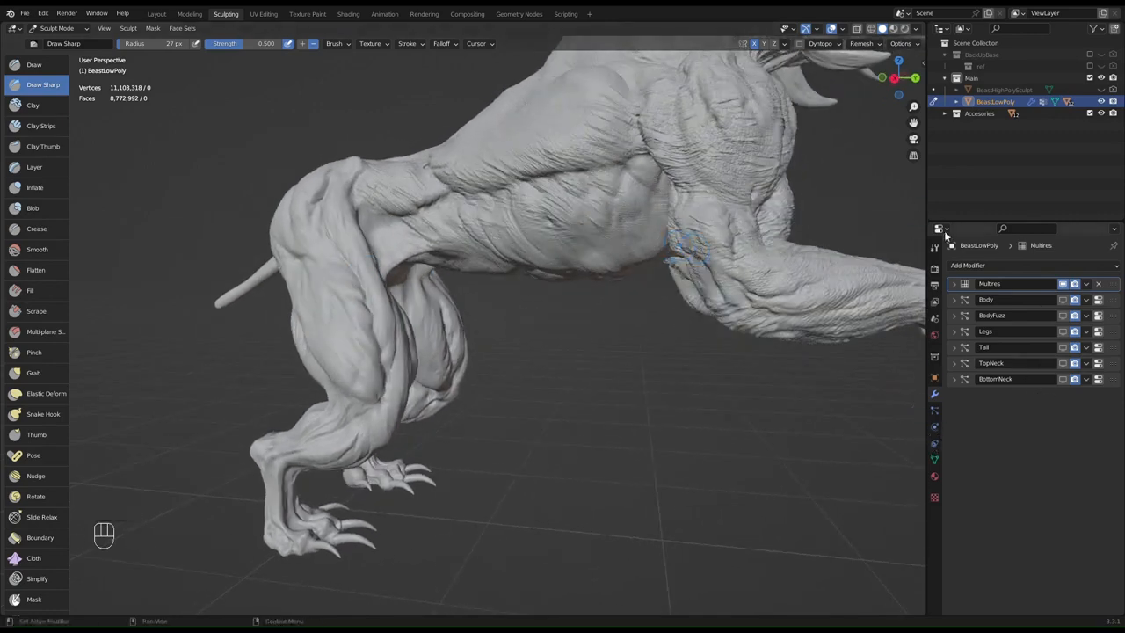
# - Switch to the Draw brush and show its full brush, texture and stroke settings beside the model
pyautogui.click(33, 66)
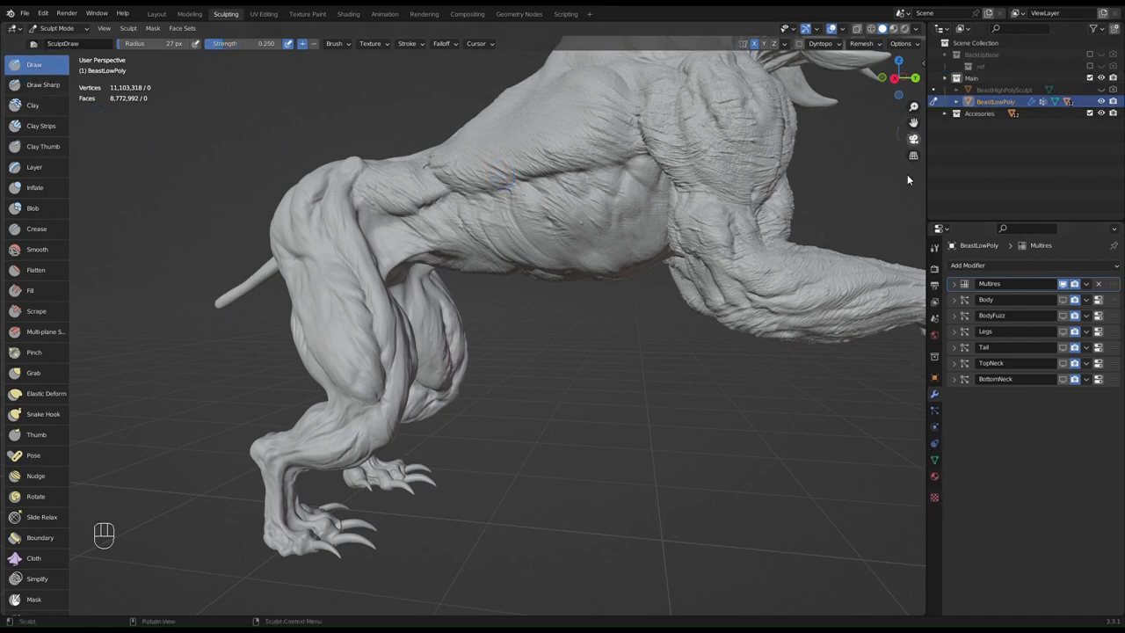
pyautogui.click(935, 248)
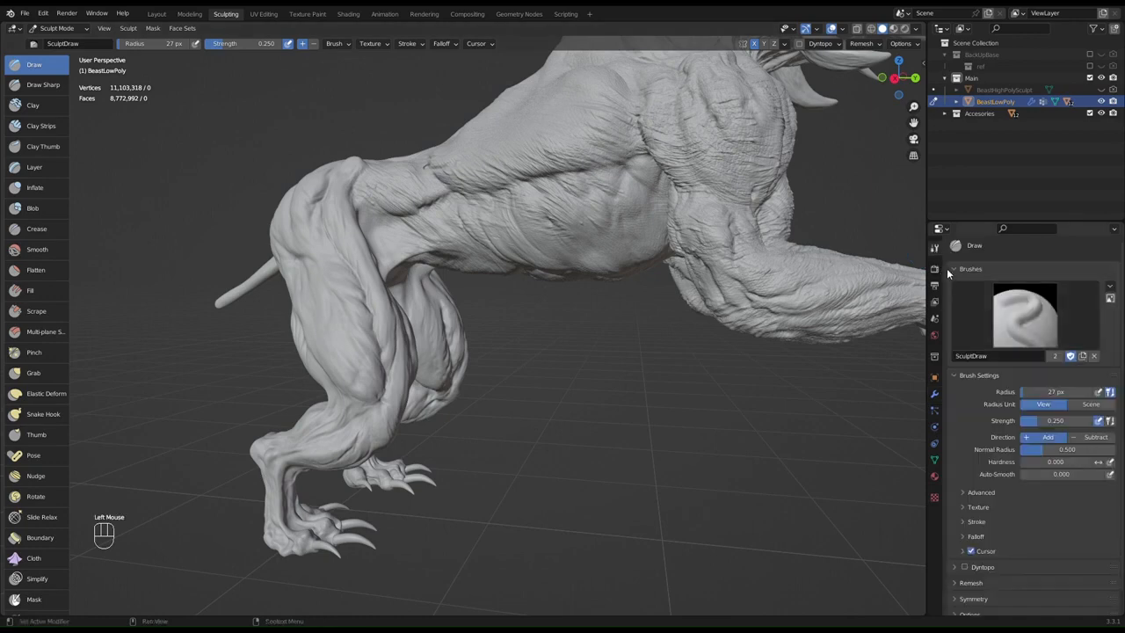
pyautogui.press('n')
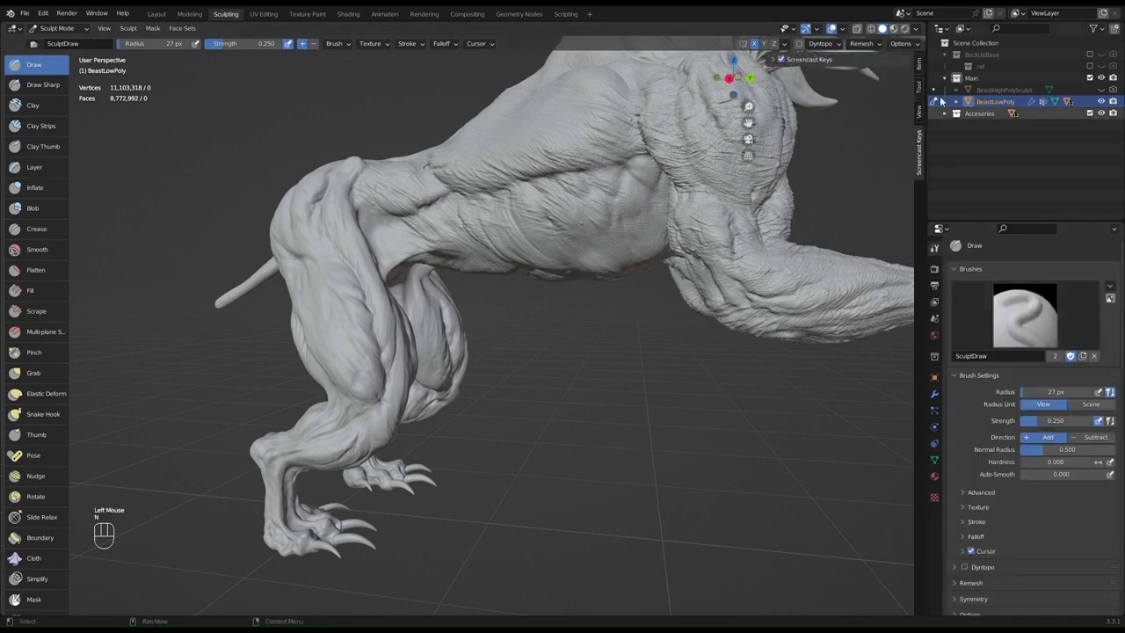
pyautogui.click(920, 88)
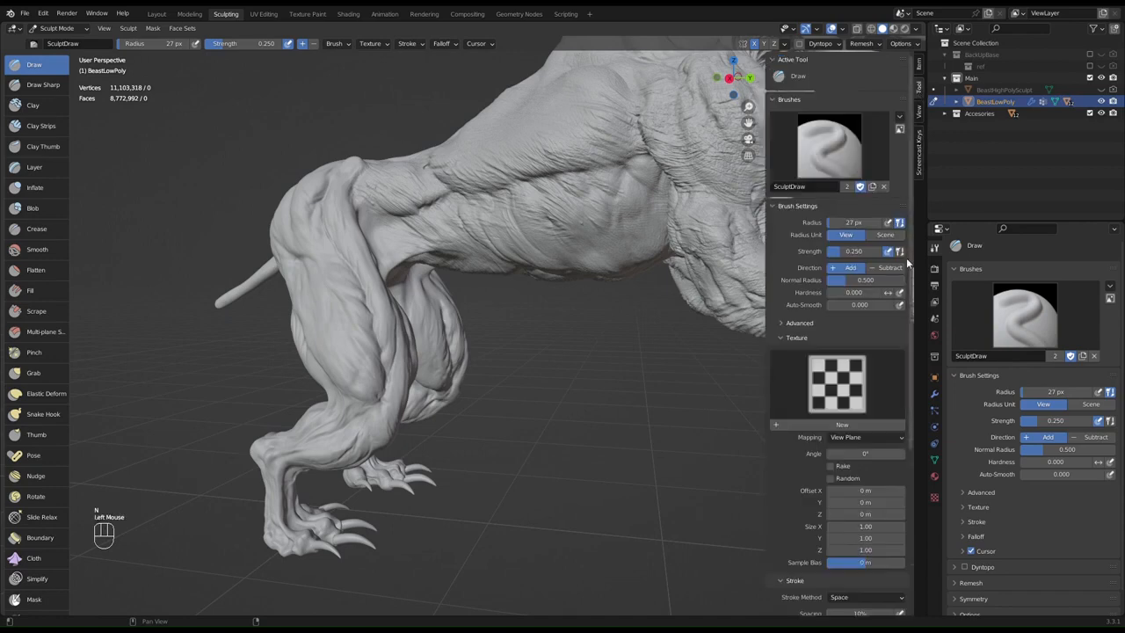
pyautogui.scroll(-2, 795, 317)
pyautogui.scroll(2, 794, 296)
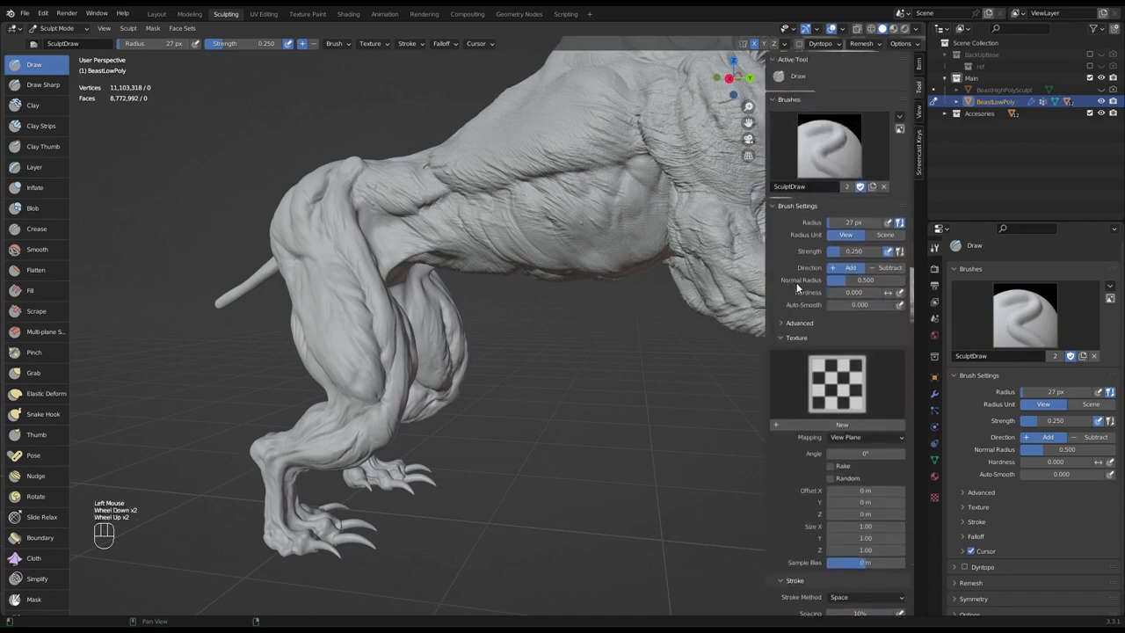
# - Create a new texture for the Draw brush and load the image wrinkles.jpg into it
pyautogui.scroll(-1, 796, 282)
pyautogui.click(844, 379)
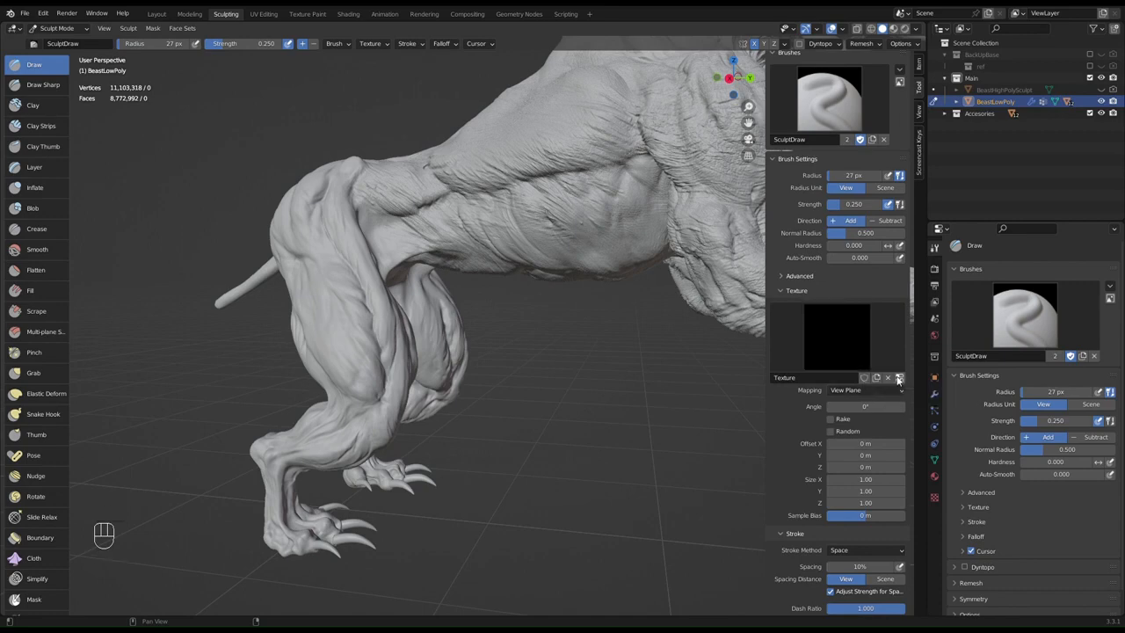
pyautogui.click(899, 379)
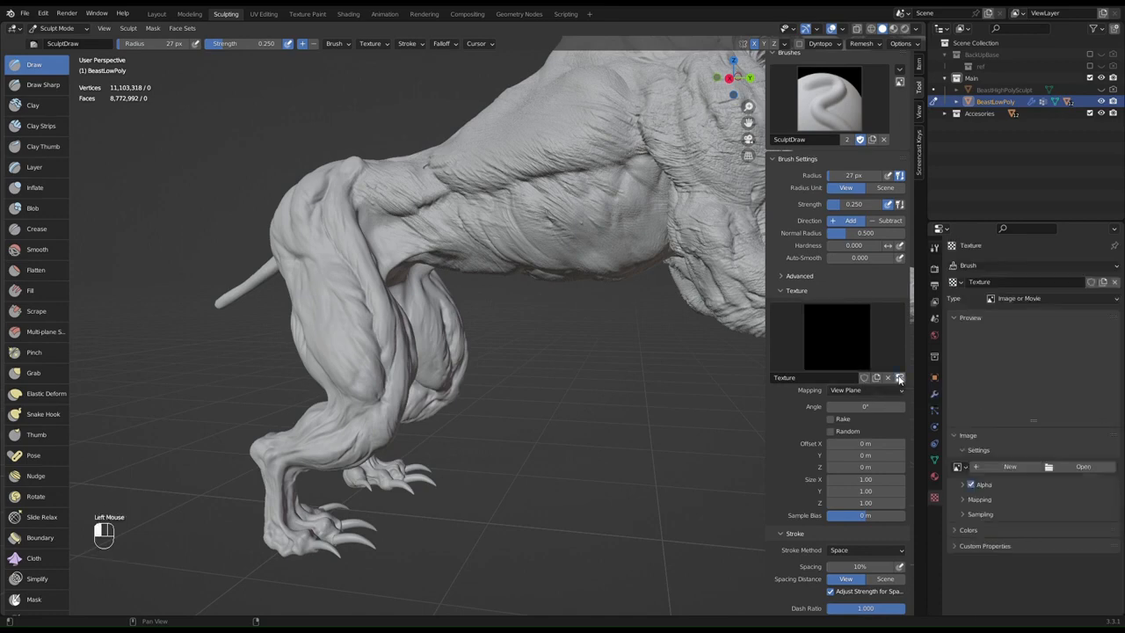
pyautogui.click(1082, 470)
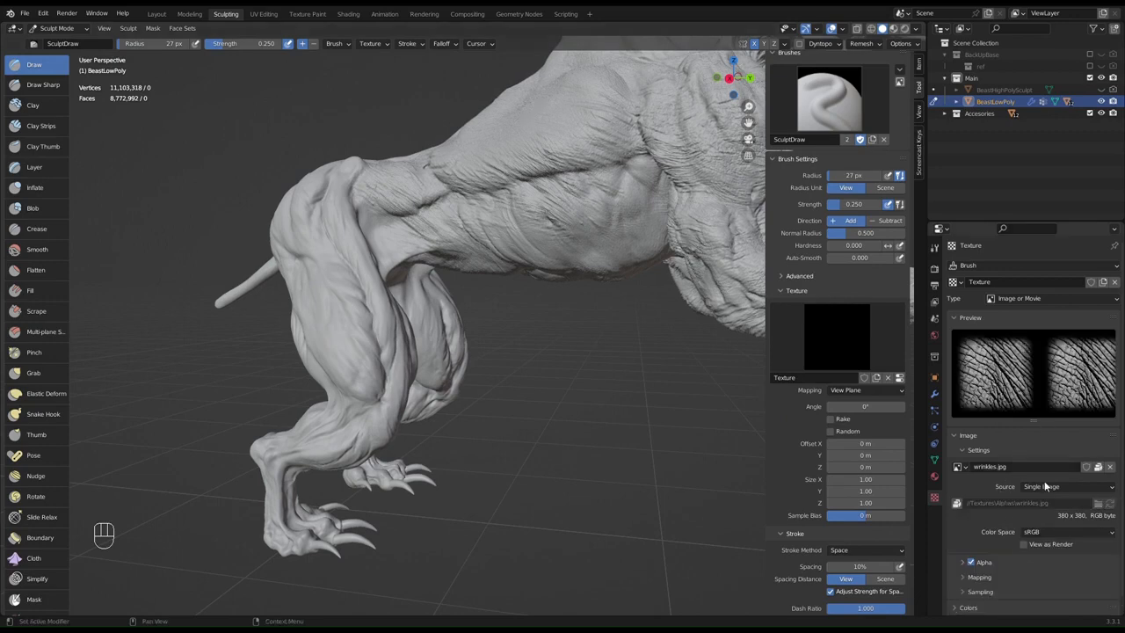
# - Try the Non-Color color space on wrinkles.jpg, and set it back to sRGB
pyautogui.scroll(-1, 1047, 536)
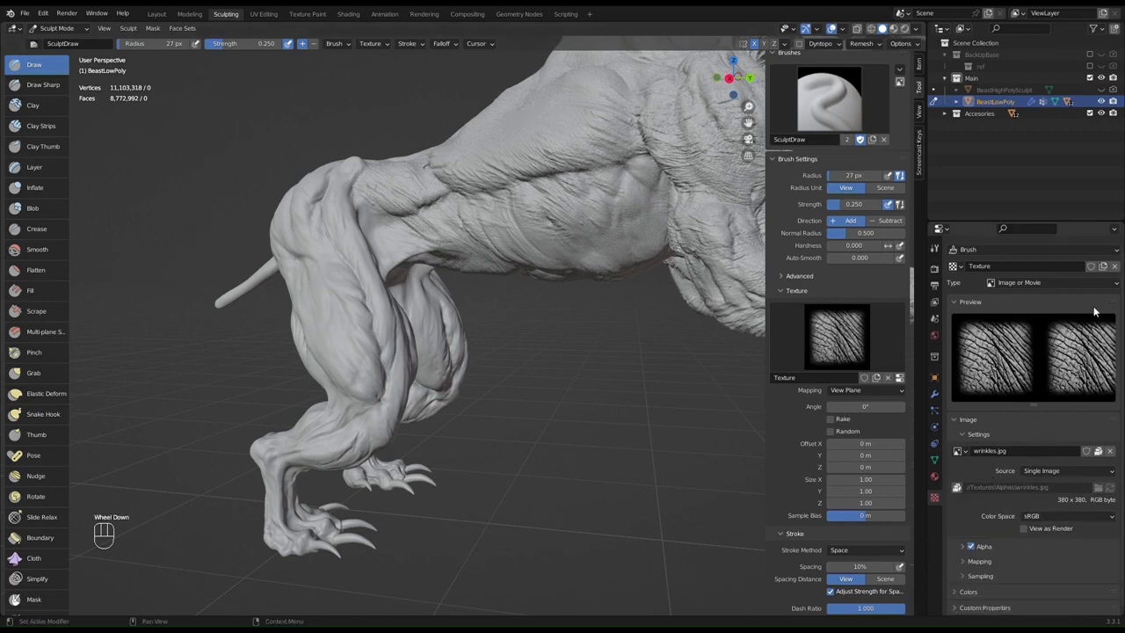
pyautogui.click(1059, 515)
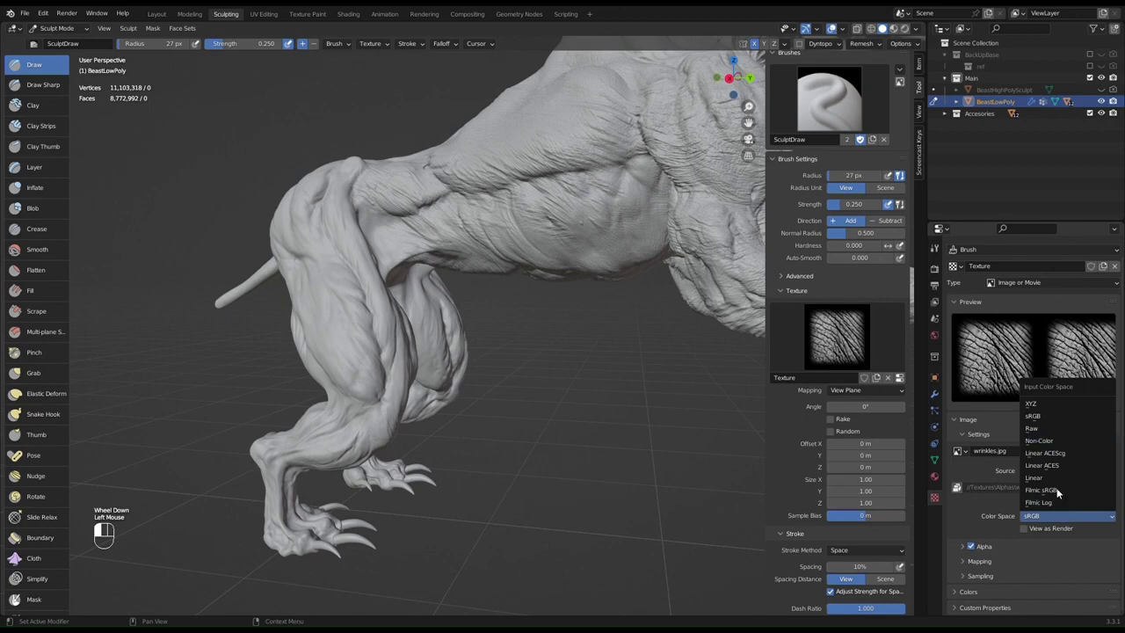
pyautogui.click(1065, 440)
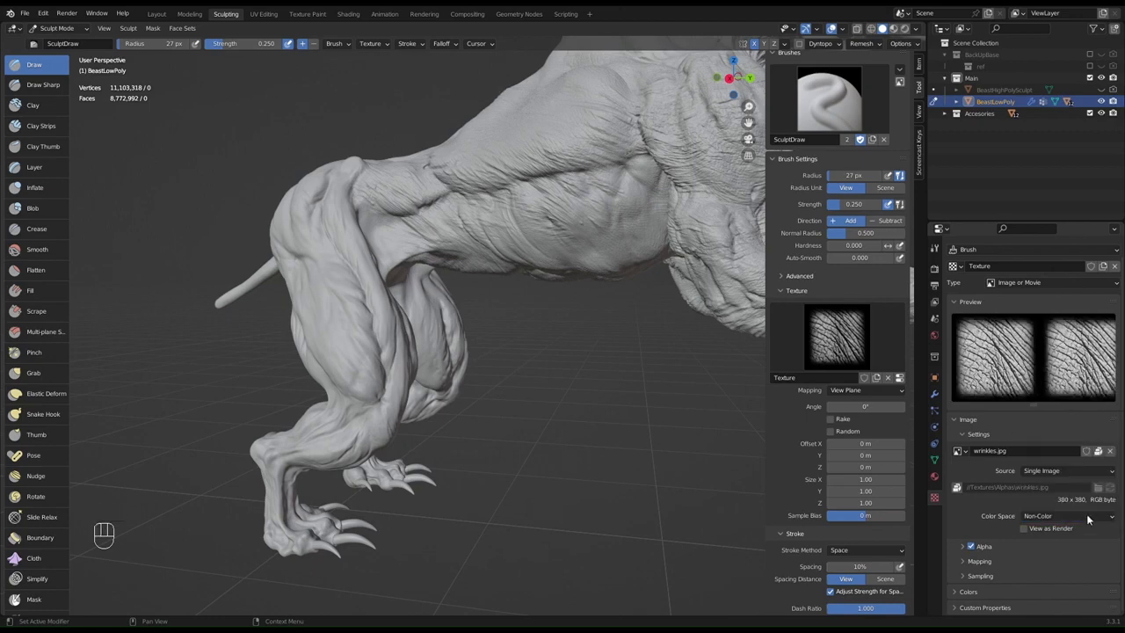
pyautogui.click(1055, 515)
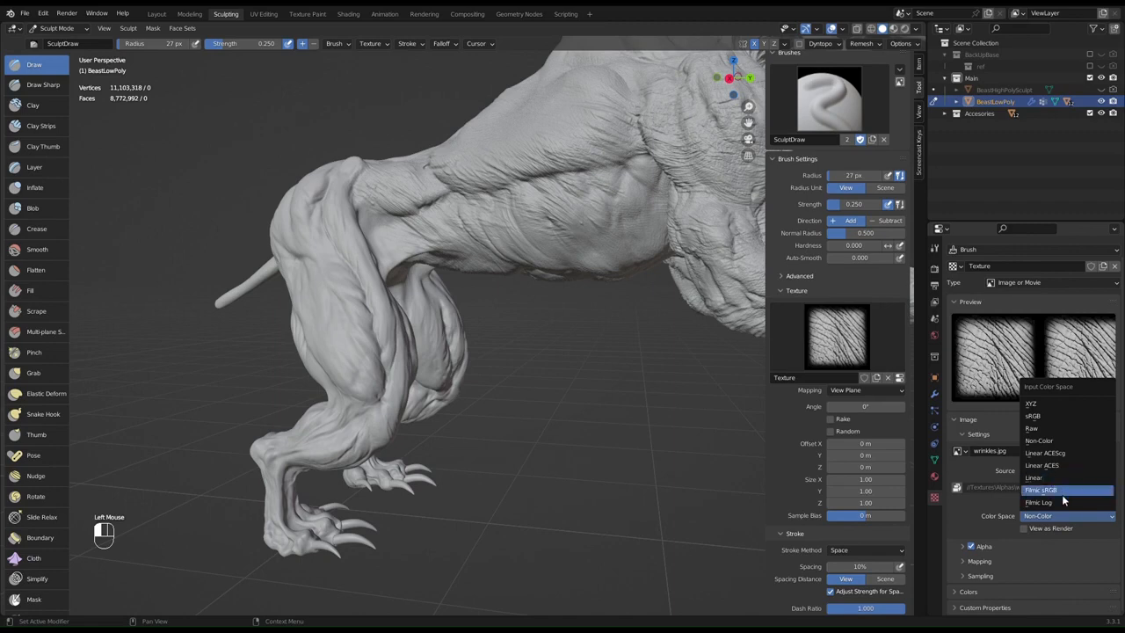
pyautogui.click(1060, 416)
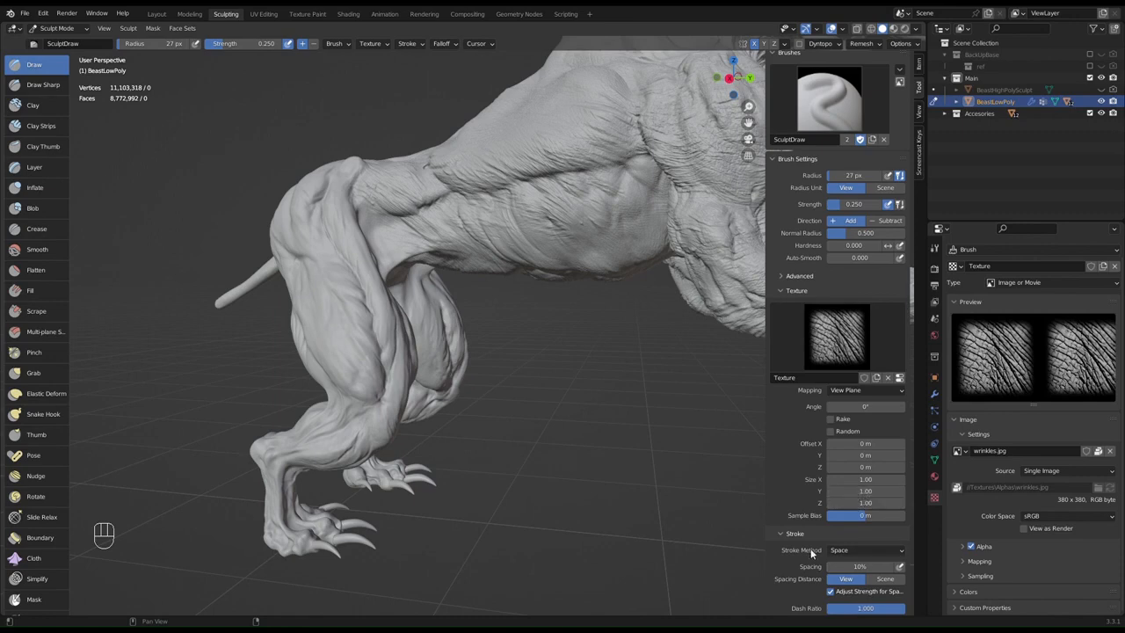
# - Set the Draw brush's stroke method to Anchored
pyautogui.click(857, 550)
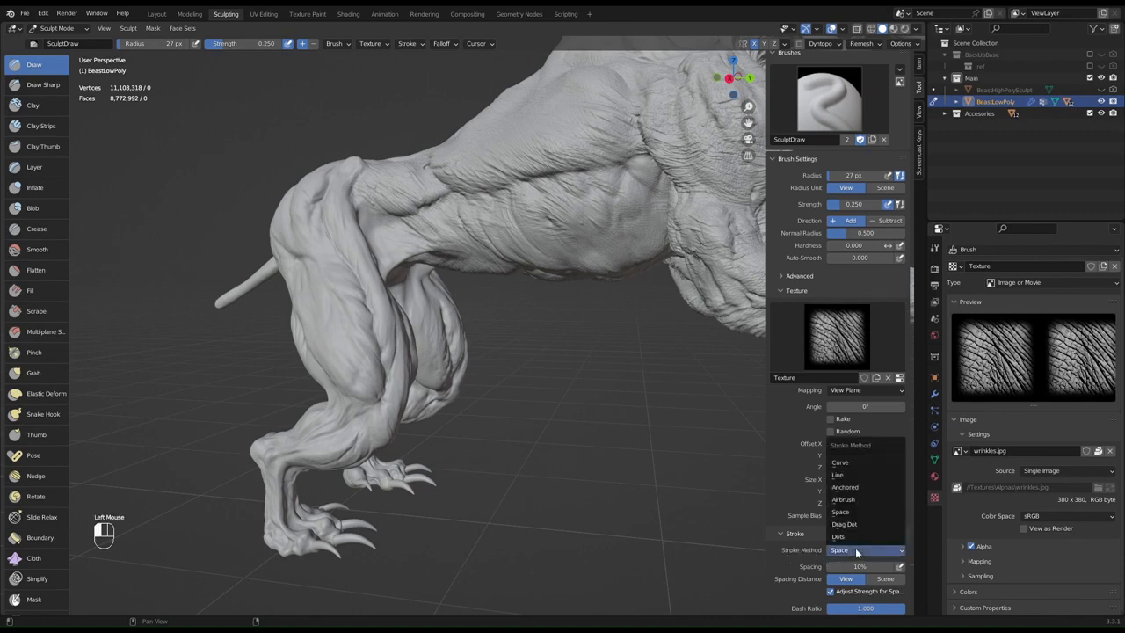
pyautogui.click(865, 489)
pyautogui.scroll(2, 800, 506)
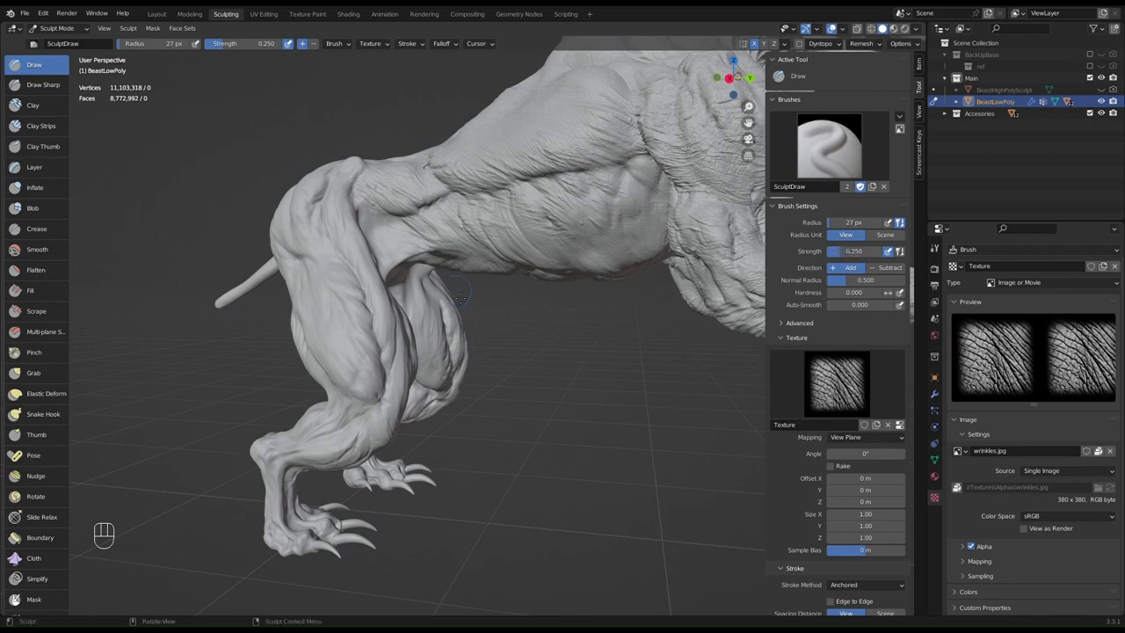
# - Stamp a test patch of wrinkles on the beast's upper hind thigh and undo it
pyautogui.moveTo(369, 238)
pyautogui.mouseDown(button='middle')
pyautogui.moveTo(314, 253)
pyautogui.moveTo(541, 262)
pyautogui.moveTo(438, 295)
pyautogui.moveTo(536, 307)
pyautogui.moveTo(536, 296)
pyautogui.mouseUp(button='middle')
pyautogui.keyDown('shift'); pyautogui.scroll(1, 345, 253); pyautogui.keyUp('shift')
pyautogui.scroll(2, 543, 263)
pyautogui.scroll(2, 356, 271)
pyautogui.scroll(-1, 355, 271)
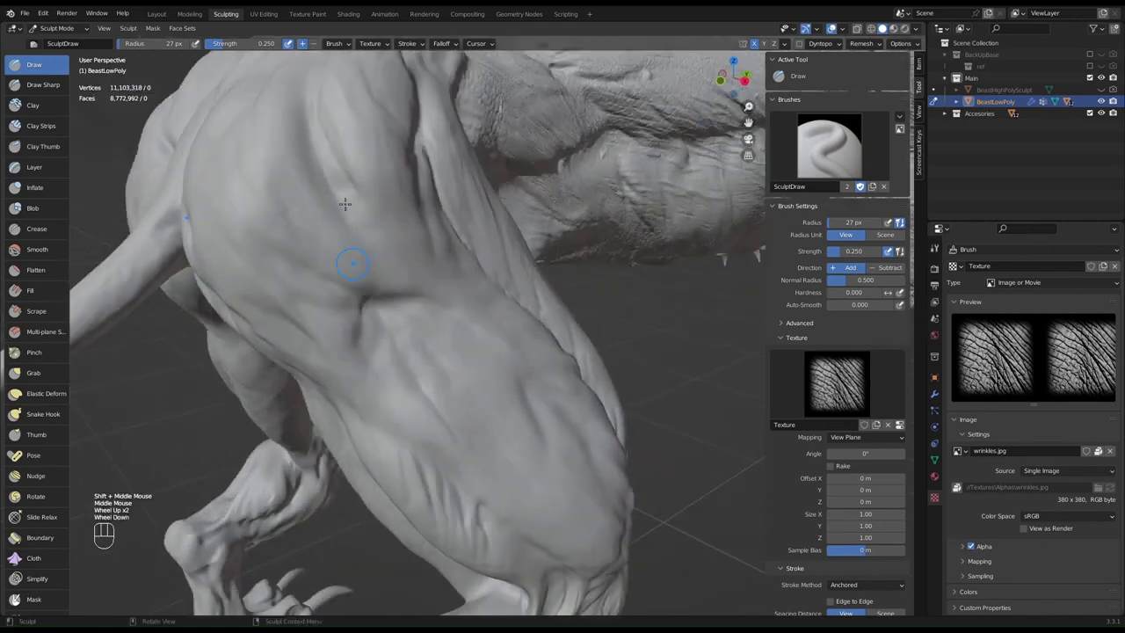
pyautogui.moveTo(336, 130)
pyautogui.mouseDown()
pyautogui.moveTo(402, 255)
pyautogui.moveTo(410, 206)
pyautogui.mouseUp()
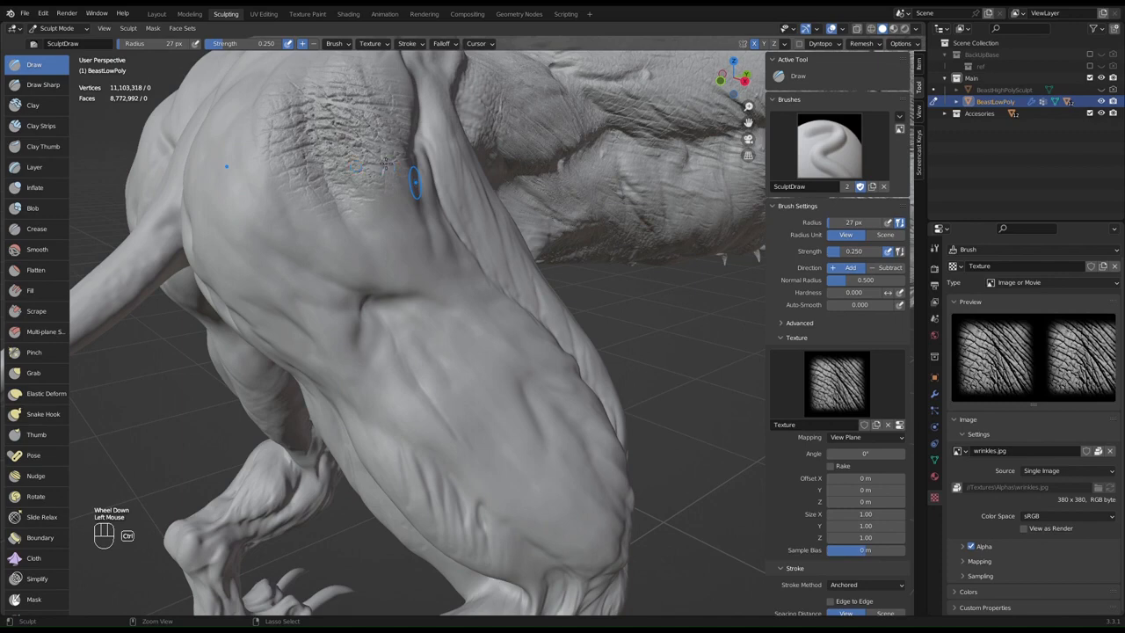
pyautogui.hotkey('ctrl', 'z')
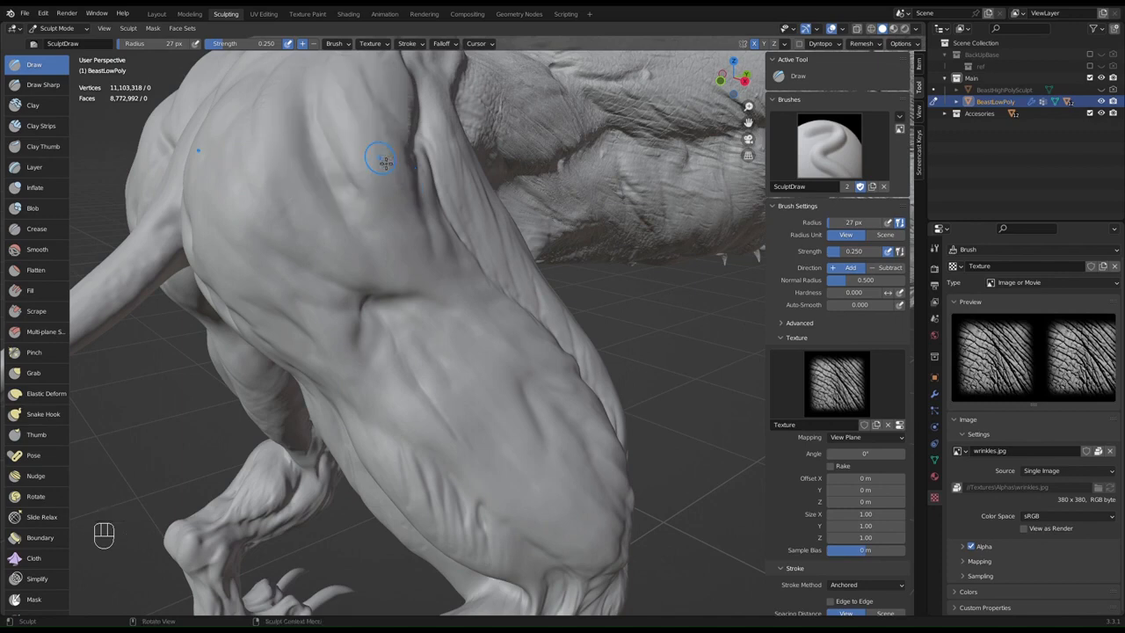
# - Set the brush strength to 0.2 and stamp a wrinkle patch on the upper hind thigh
pyautogui.click(857, 251)
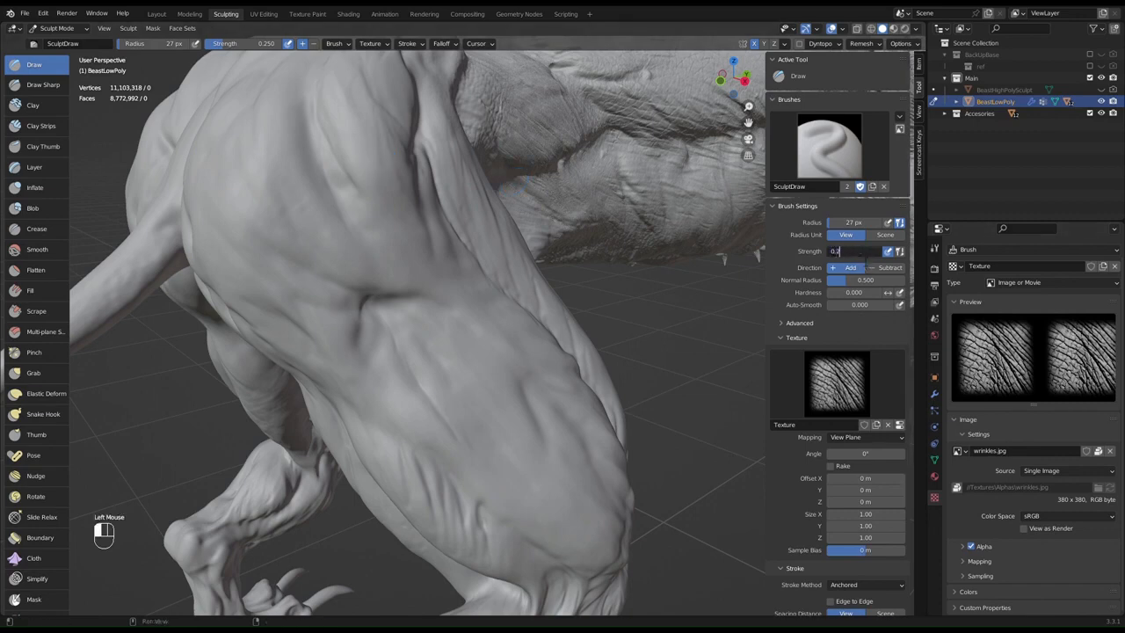
pyautogui.press('Return')
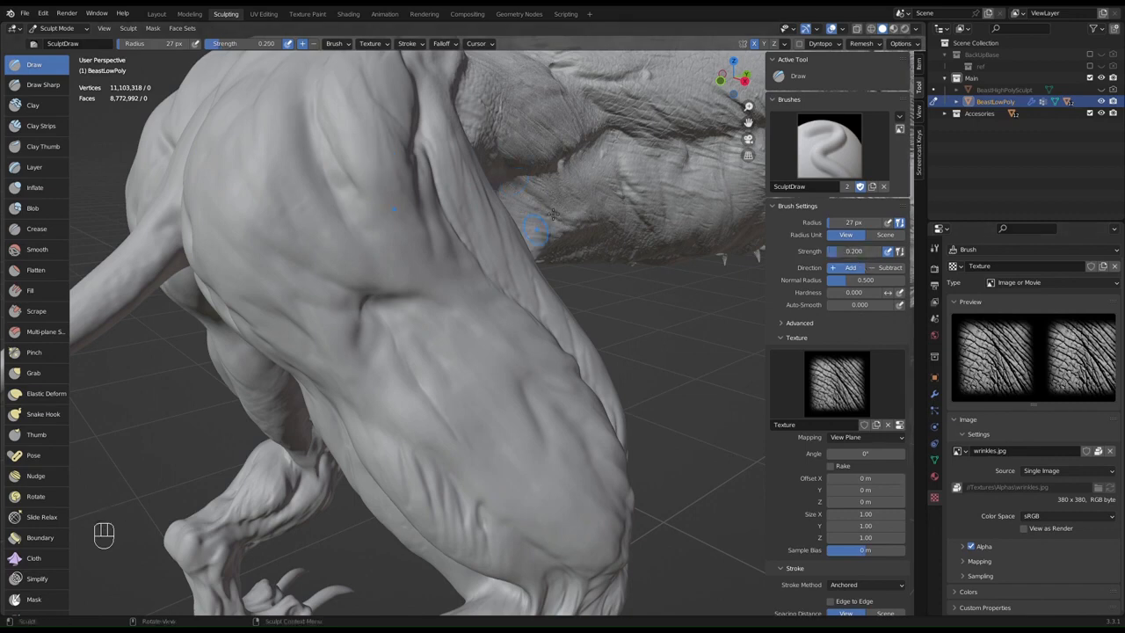
pyautogui.moveTo(372, 126); pyautogui.dragTo(373, 104, button='middle')
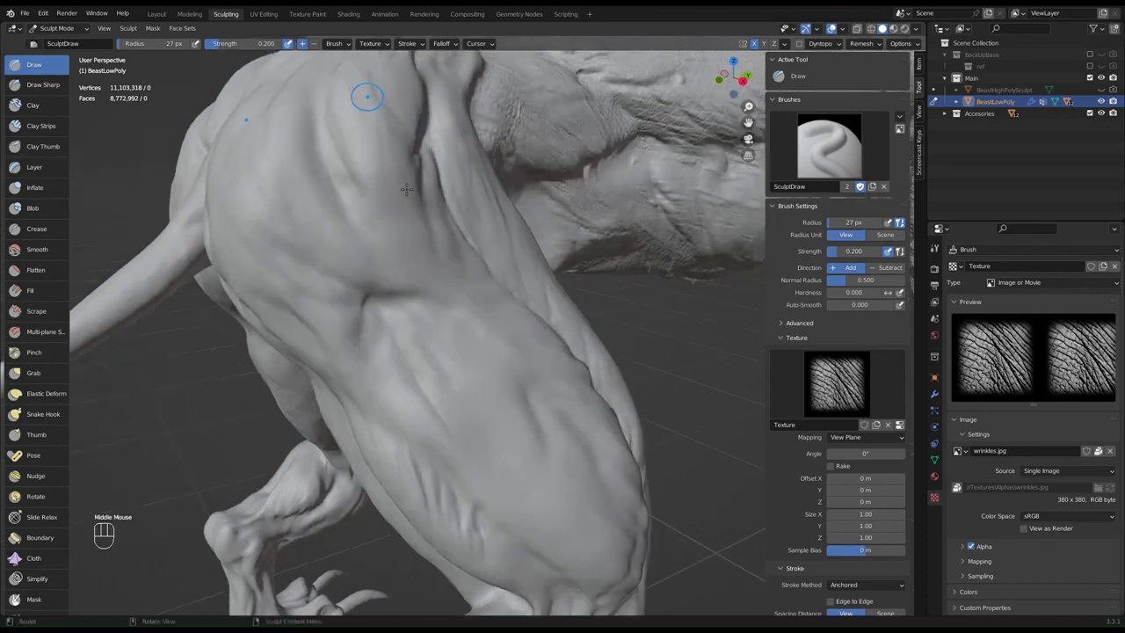
pyautogui.moveTo(374, 98); pyautogui.dragTo(420, 150)
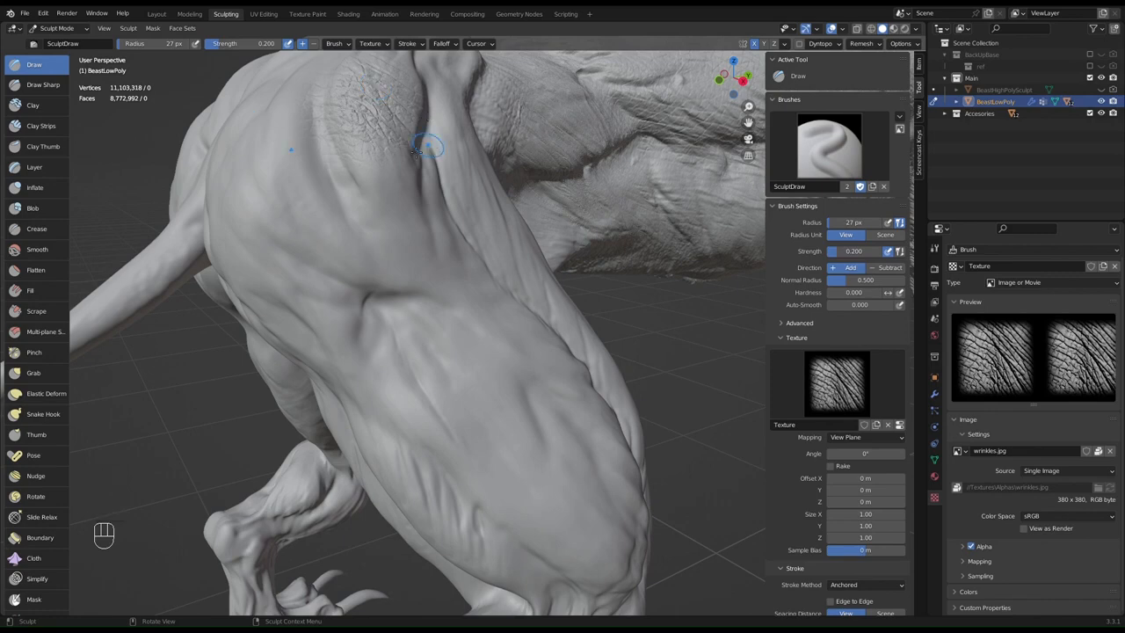
# - Stamp wrinkle patches over the groove and the adjoining ridge at the top of the hip
pyautogui.moveTo(417, 151)
pyautogui.mouseDown(button='middle')
pyautogui.moveTo(378, 172)
pyautogui.moveTo(343, 214)
pyautogui.moveTo(374, 154)
pyautogui.moveTo(346, 323)
pyautogui.mouseUp(button='middle')
pyautogui.keyDown('shift'); pyautogui.scroll(2, 368, 179); pyautogui.keyUp('shift')
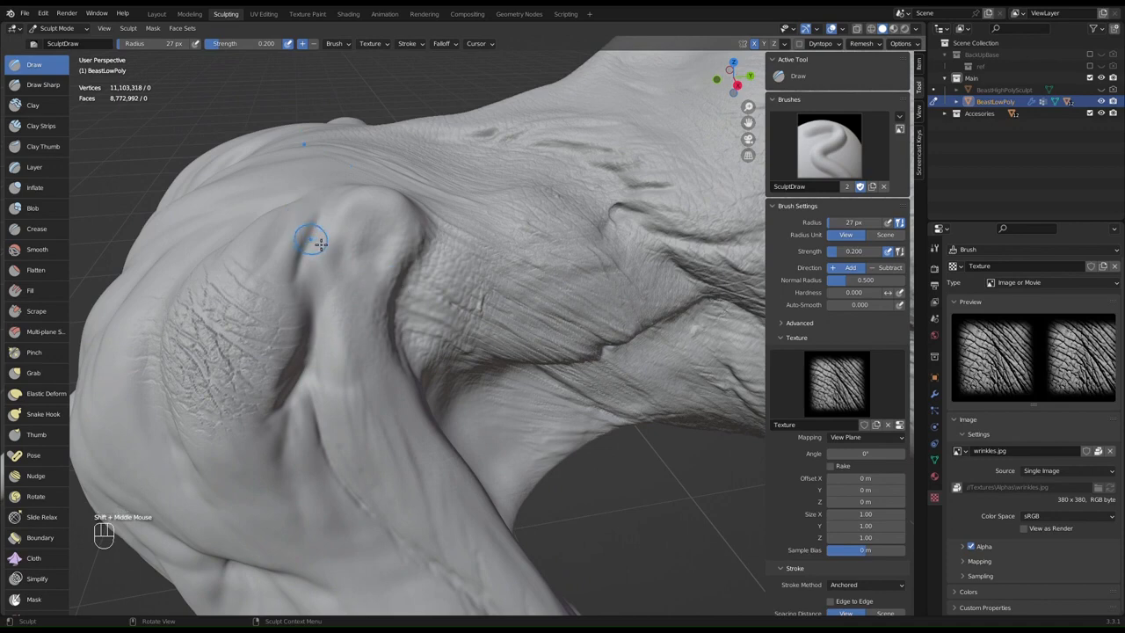
pyautogui.moveTo(309, 242)
pyautogui.mouseDown()
pyautogui.moveTo(372, 309)
pyautogui.moveTo(369, 331)
pyautogui.moveTo(358, 320)
pyautogui.mouseUp()
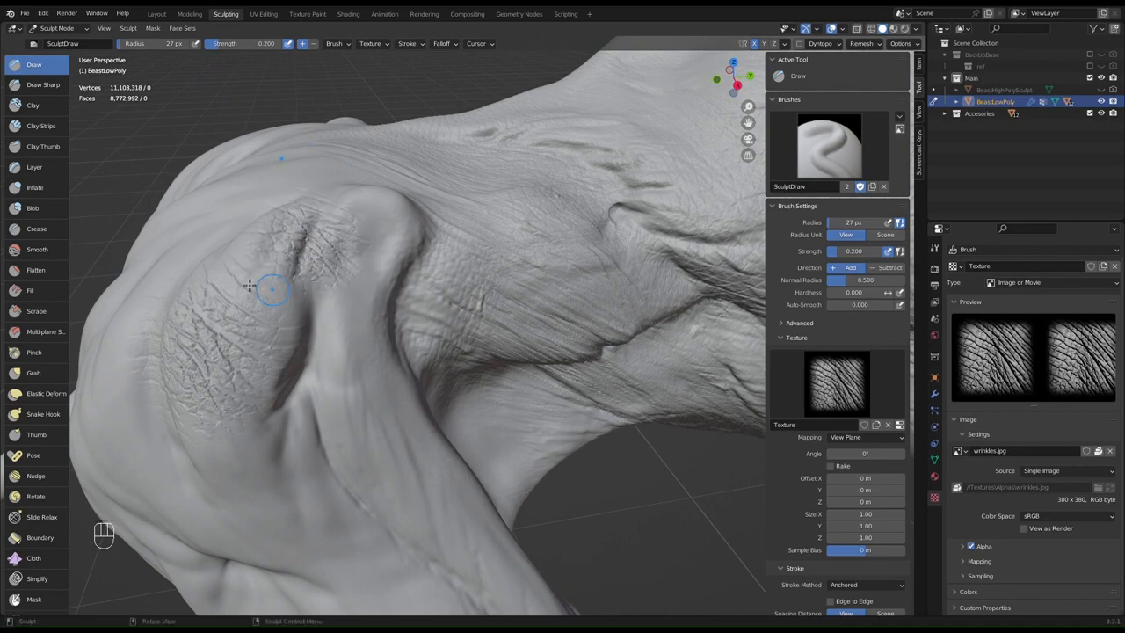
pyautogui.keyDown('shift'); pyautogui.moveTo(252, 290); pyautogui.dragTo(383, 201, button='middle'); pyautogui.keyUp('shift')
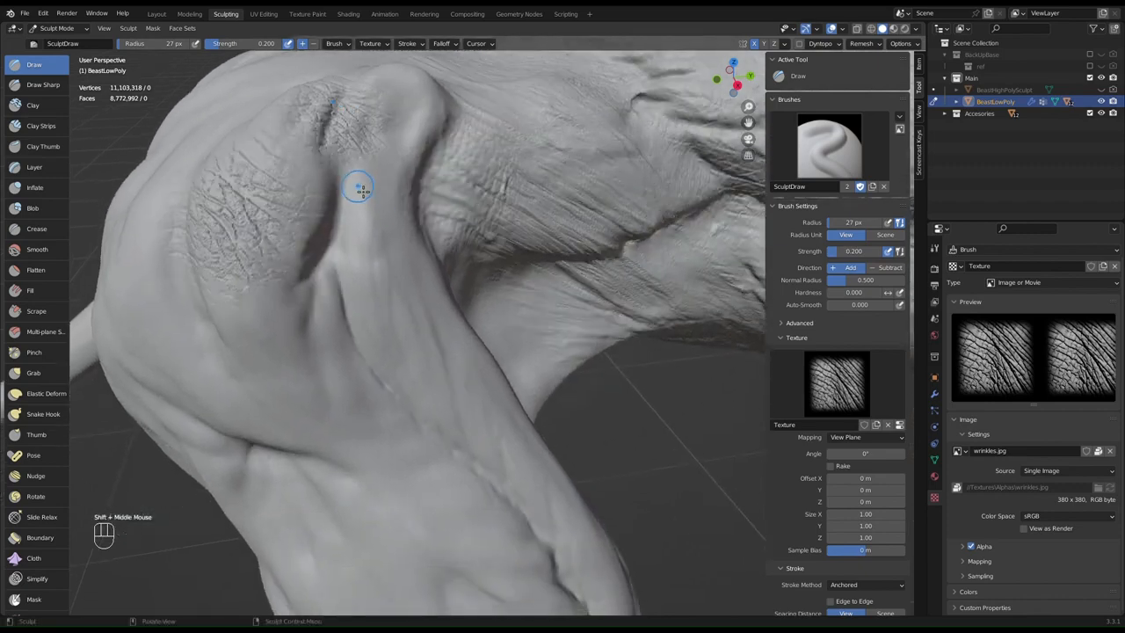
pyautogui.moveTo(361, 188)
pyautogui.mouseDown()
pyautogui.moveTo(399, 318)
pyautogui.moveTo(389, 293)
pyautogui.mouseUp()
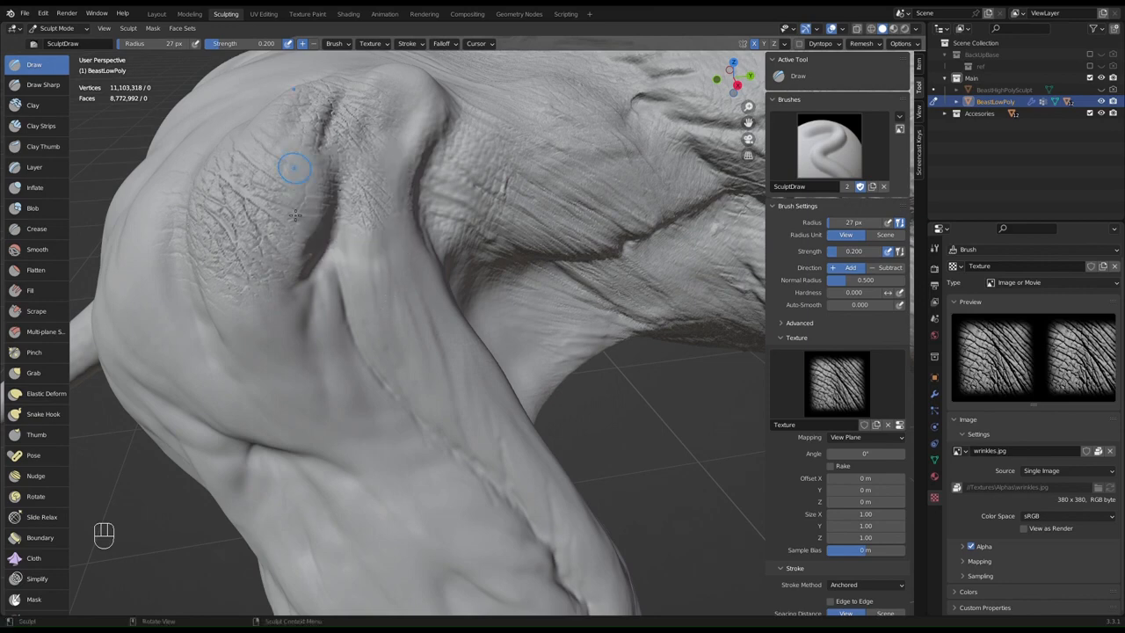
# - Stamp another wrinkle patch at the lower end of the hip groove, beside the thigh patch
pyautogui.moveTo(297, 170)
pyautogui.keyDown('shift'); pyautogui.mouseDown(button='middle')
pyautogui.moveTo(300, 256)
pyautogui.moveTo(311, 249)
pyautogui.mouseUp(button='middle'); pyautogui.keyUp('shift')
pyautogui.keyDown('shift'); pyautogui.scroll(1, 358, 280); pyautogui.keyUp('shift')
pyautogui.keyDown('shift'); pyautogui.moveTo(359, 280); pyautogui.dragTo(435, 151, button='middle'); pyautogui.keyUp('shift')
pyautogui.moveTo(401, 164)
pyautogui.mouseDown()
pyautogui.moveTo(426, 252)
pyautogui.moveTo(410, 225)
pyautogui.moveTo(412, 236)
pyautogui.mouseUp()
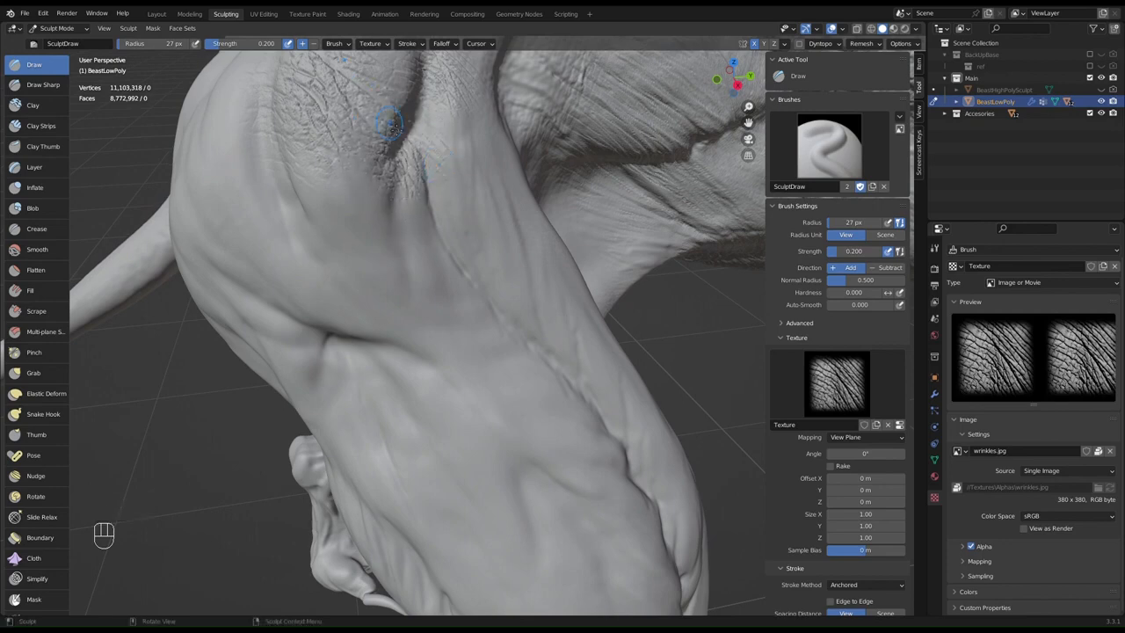
# - Try a wrinkle stamp on the rump above the tail base and undo it
pyautogui.moveTo(412, 236)
pyautogui.mouseDown(button='middle')
pyautogui.moveTo(298, 167)
pyautogui.moveTo(346, 269)
pyautogui.moveTo(326, 260)
pyautogui.mouseUp(button='middle')
pyautogui.scroll(-2, 293, 164)
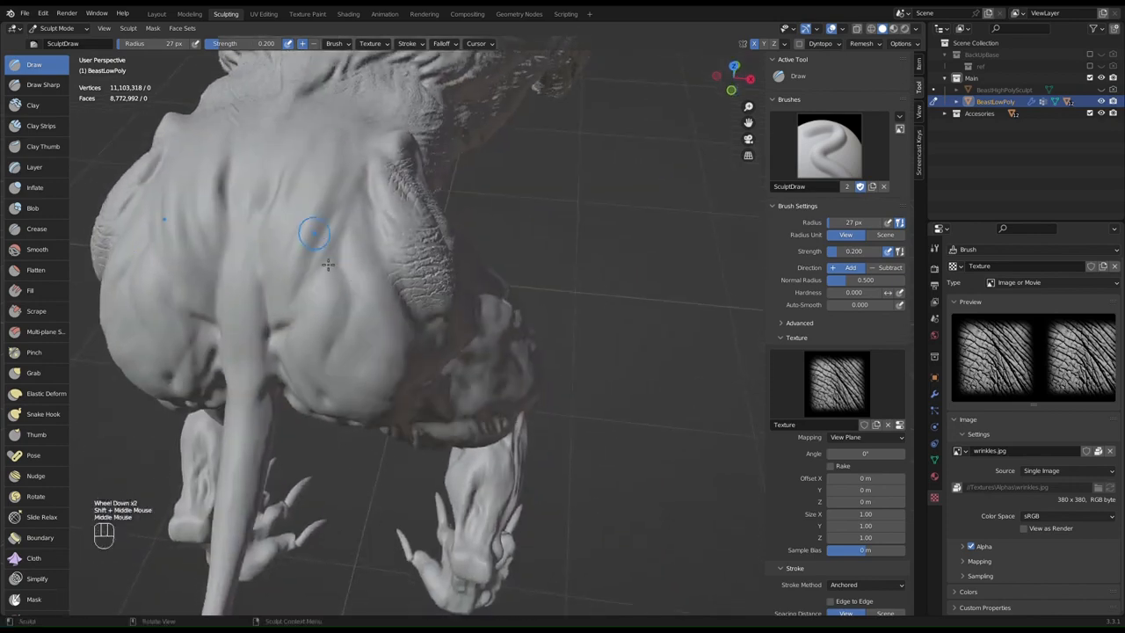
pyautogui.moveTo(314, 231)
pyautogui.mouseDown()
pyautogui.moveTo(327, 279)
pyautogui.moveTo(269, 252)
pyautogui.moveTo(252, 271)
pyautogui.moveTo(269, 248)
pyautogui.moveTo(269, 266)
pyautogui.moveTo(314, 182)
pyautogui.moveTo(348, 206)
pyautogui.mouseUp()
pyautogui.scroll(2, 347, 206)
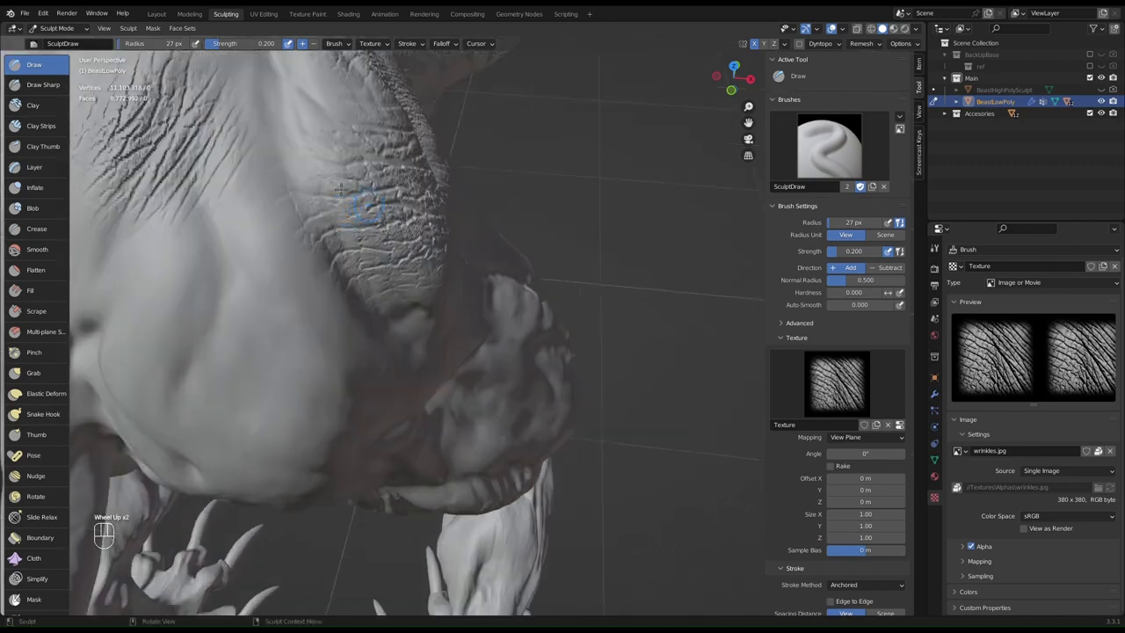
pyautogui.moveTo(347, 206)
pyautogui.keyDown('shift'); pyautogui.mouseDown(button='middle')
pyautogui.moveTo(286, 153)
pyautogui.moveTo(345, 264)
pyautogui.mouseUp(button='middle'); pyautogui.keyUp('shift')
pyautogui.moveTo(415, 267)
pyautogui.mouseDown(button='middle')
pyautogui.moveTo(347, 261)
pyautogui.moveTo(339, 239)
pyautogui.mouseUp(button='middle')
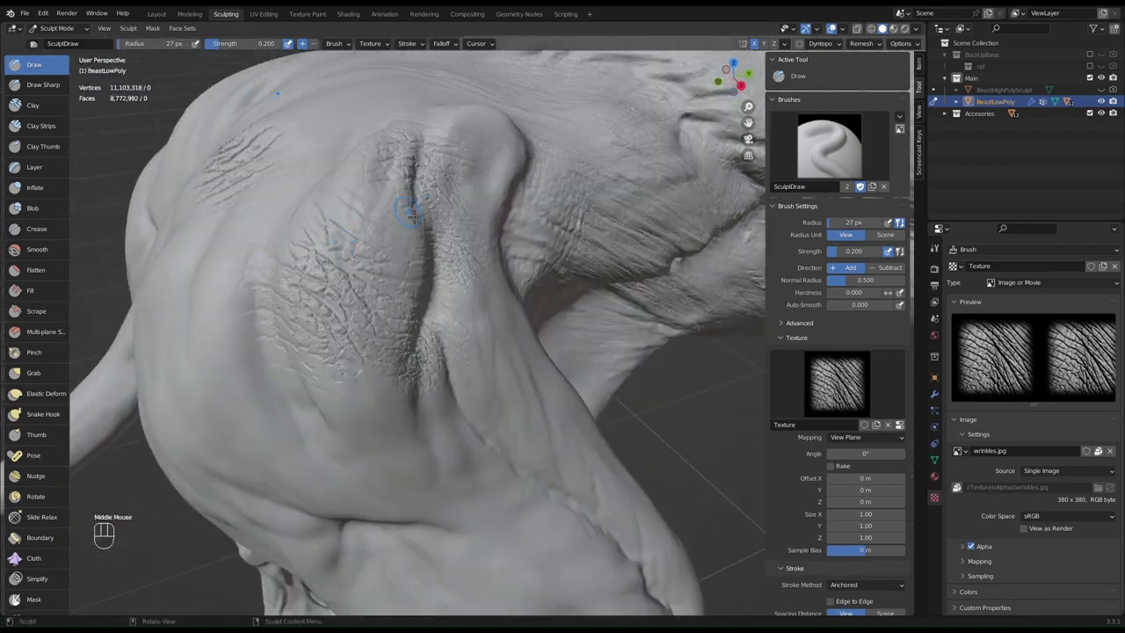
pyautogui.hotkey('ctrl', 'z')
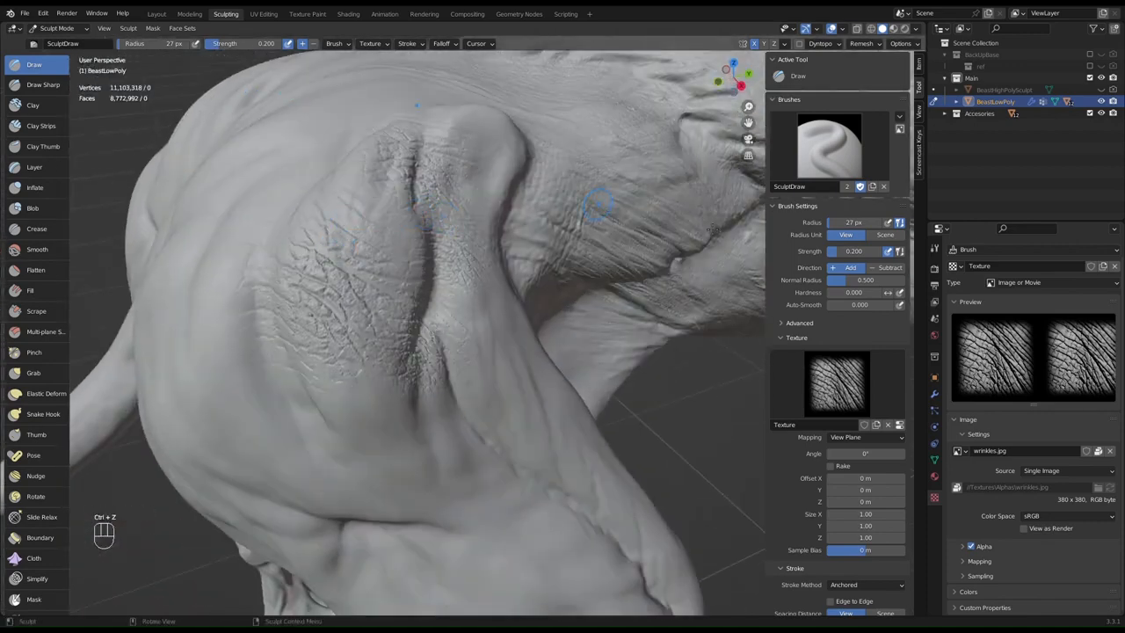
# - Set the brush strength to 0.15 and stamp wrinkle patches across the smooth rump beside the detailed hip
pyautogui.click(857, 252)
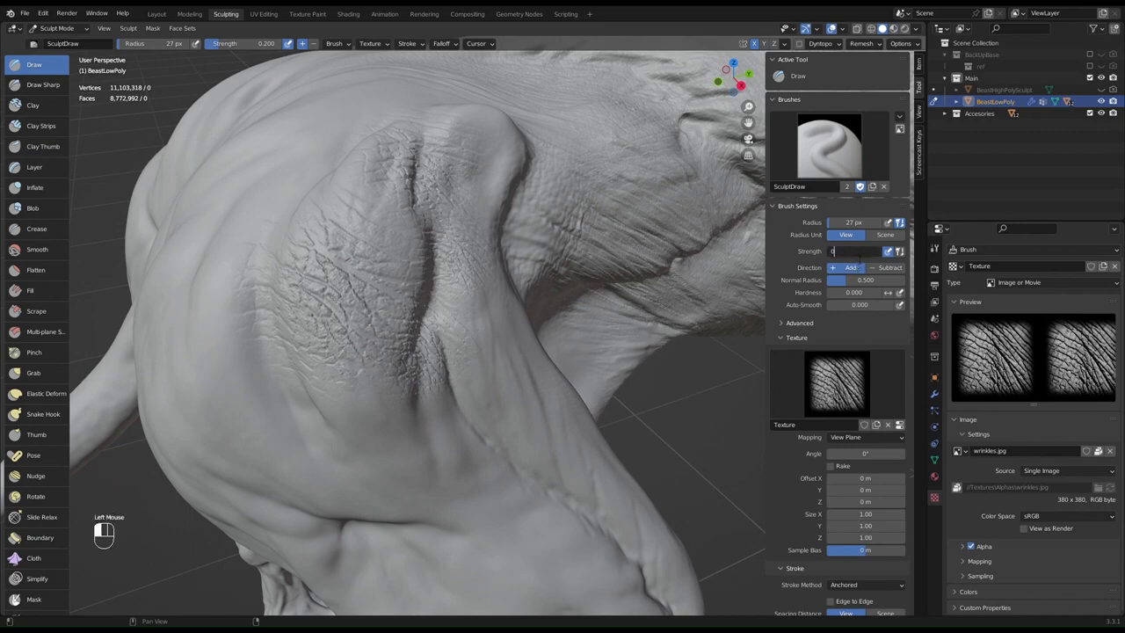
pyautogui.write('0.15')
pyautogui.press('Return')
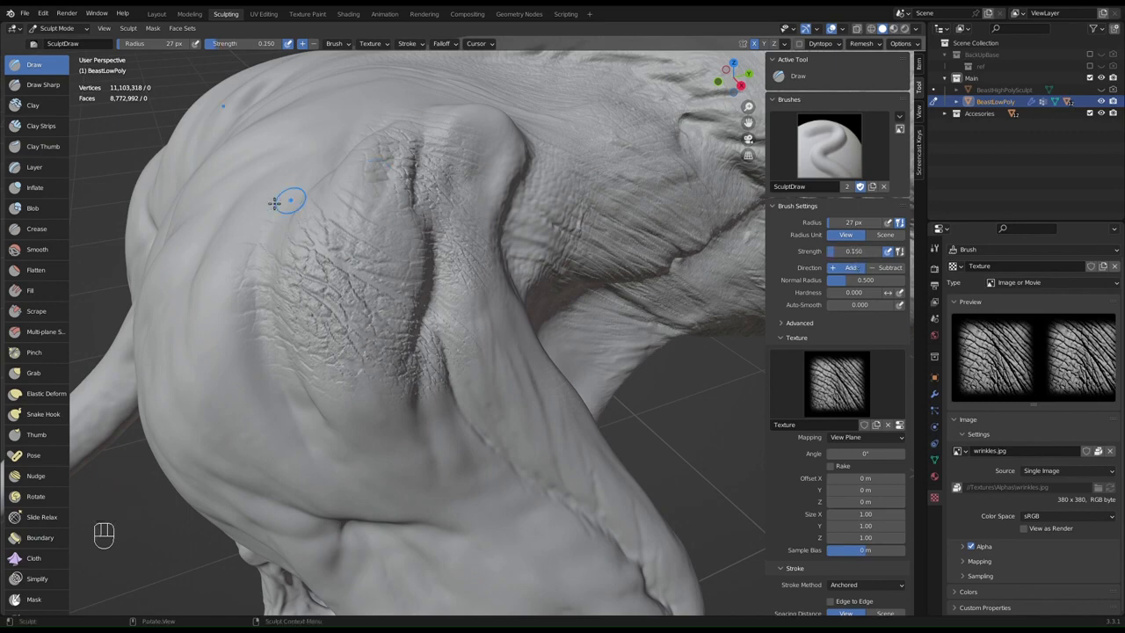
pyautogui.moveTo(284, 198); pyautogui.dragTo(209, 231, button='middle')
pyautogui.moveTo(209, 231)
pyautogui.mouseDown()
pyautogui.moveTo(155, 301)
pyautogui.moveTo(95, 275)
pyautogui.moveTo(110, 244)
pyautogui.mouseUp()
pyautogui.moveTo(314, 189)
pyautogui.mouseDown()
pyautogui.moveTo(223, 255)
pyautogui.moveTo(225, 211)
pyautogui.mouseUp()
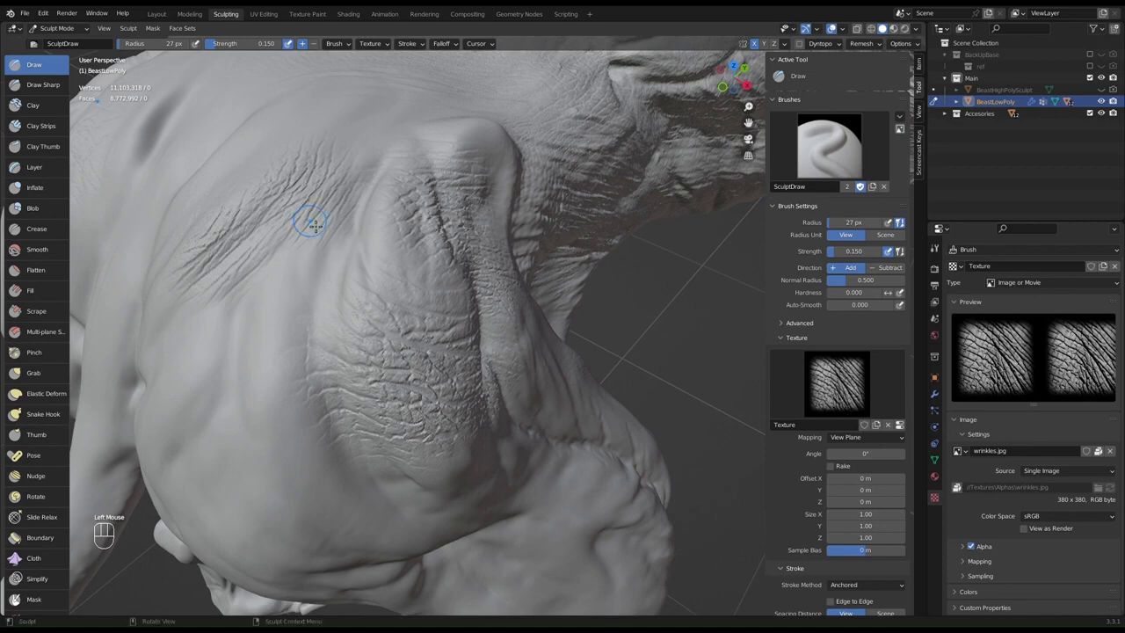
# - Stamp wrinkle patches on the back of the buttock, over and around its lower hollow
pyautogui.scroll(-2, 314, 216)
pyautogui.moveTo(317, 259)
pyautogui.keyDown('shift'); pyautogui.mouseDown(button='middle')
pyautogui.moveTo(326, 187)
pyautogui.moveTo(391, 224)
pyautogui.moveTo(281, 231)
pyautogui.mouseUp(button='middle'); pyautogui.keyUp('shift')
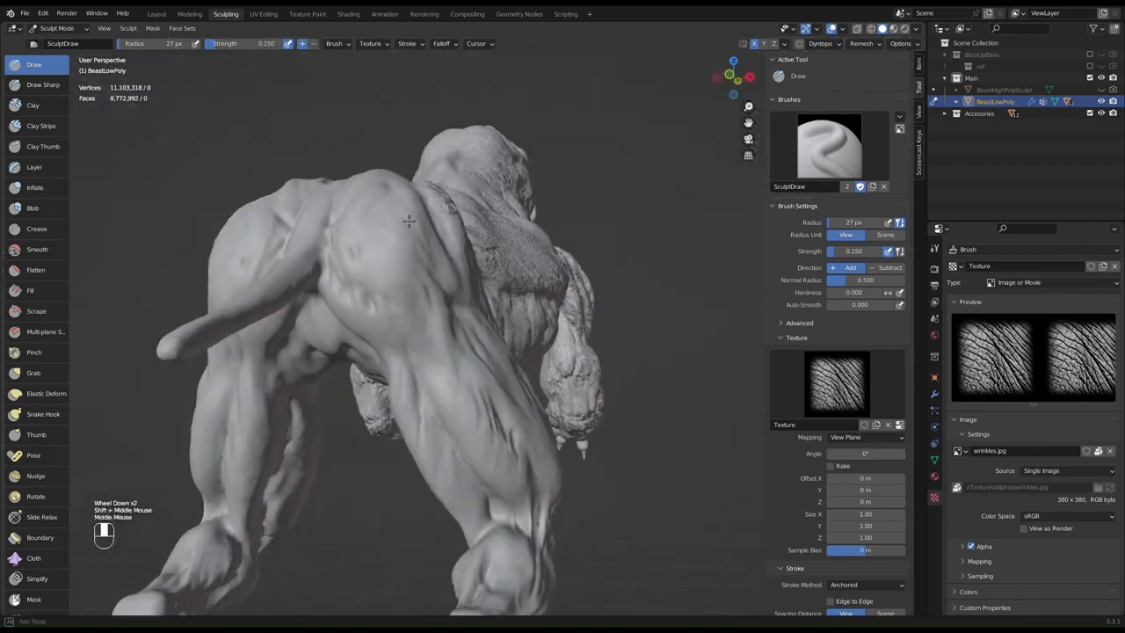
pyautogui.scroll(2, 266, 233)
pyautogui.moveTo(243, 285); pyautogui.dragTo(272, 305)
pyautogui.moveTo(257, 279); pyautogui.dragTo(283, 243, button='middle')
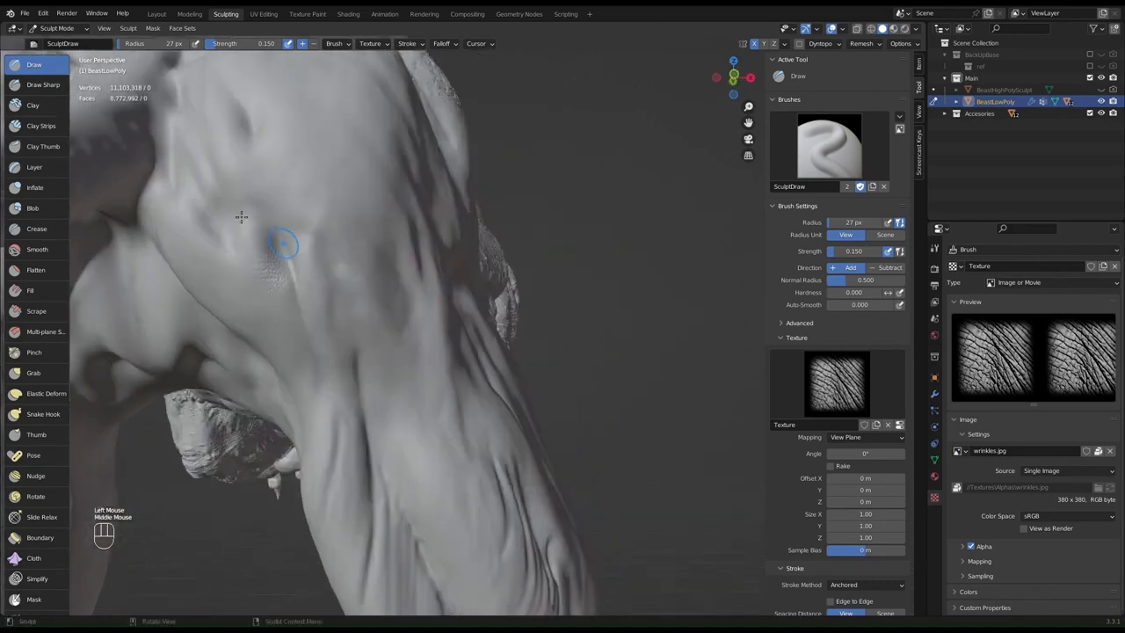
pyautogui.moveTo(229, 209)
pyautogui.mouseDown()
pyautogui.moveTo(302, 293)
pyautogui.moveTo(281, 292)
pyautogui.moveTo(271, 311)
pyautogui.moveTo(296, 258)
pyautogui.mouseUp()
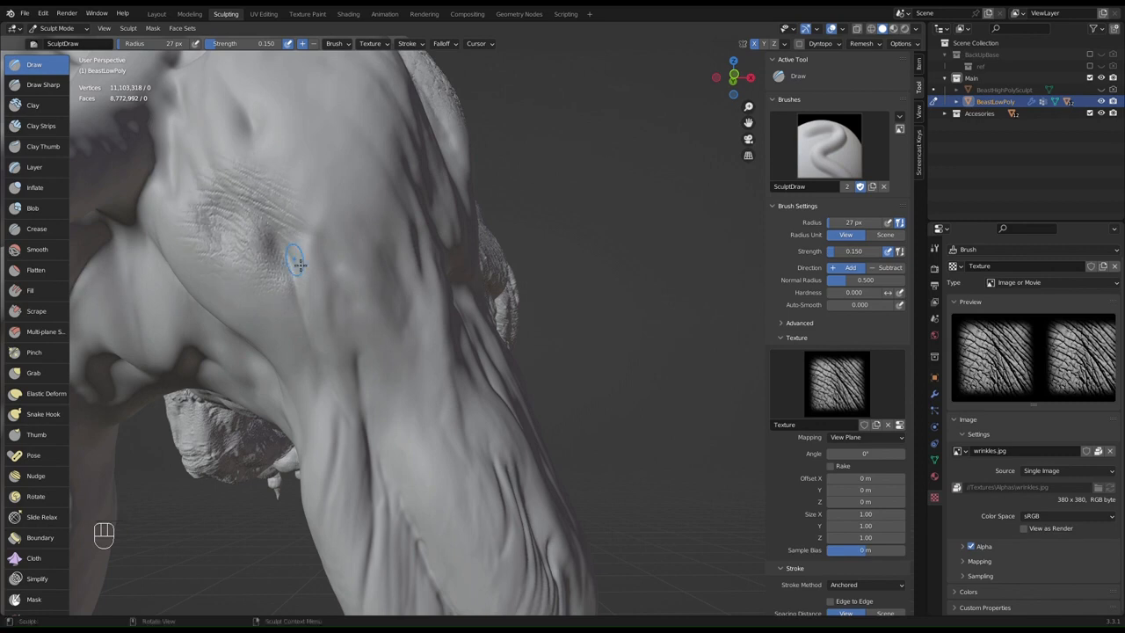
# - Stamp wrinkle patches down the back of the thigh, from below the buttock to the grooves at mid-thigh
pyautogui.keyDown('shift'); pyautogui.moveTo(296, 259); pyautogui.dragTo(303, 204, button='middle'); pyautogui.keyUp('shift')
pyautogui.moveTo(320, 314)
pyautogui.mouseDown()
pyautogui.moveTo(309, 315)
pyautogui.moveTo(359, 317)
pyautogui.moveTo(374, 303)
pyautogui.mouseUp()
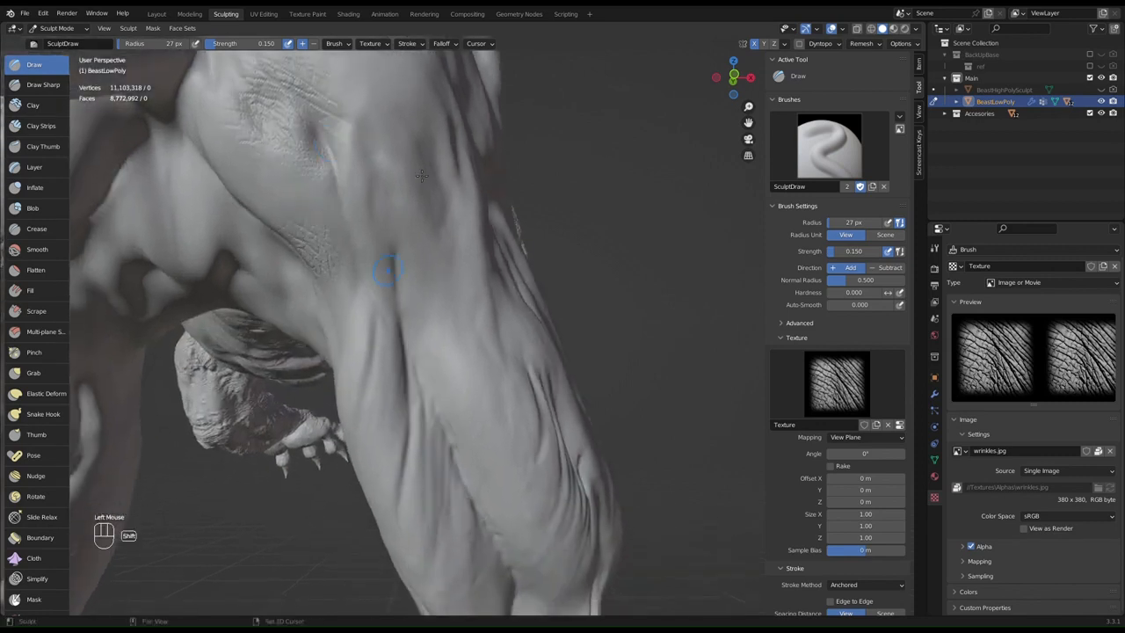
pyautogui.keyDown('shift'); pyautogui.moveTo(390, 276); pyautogui.dragTo(427, 208, button='middle'); pyautogui.keyUp('shift')
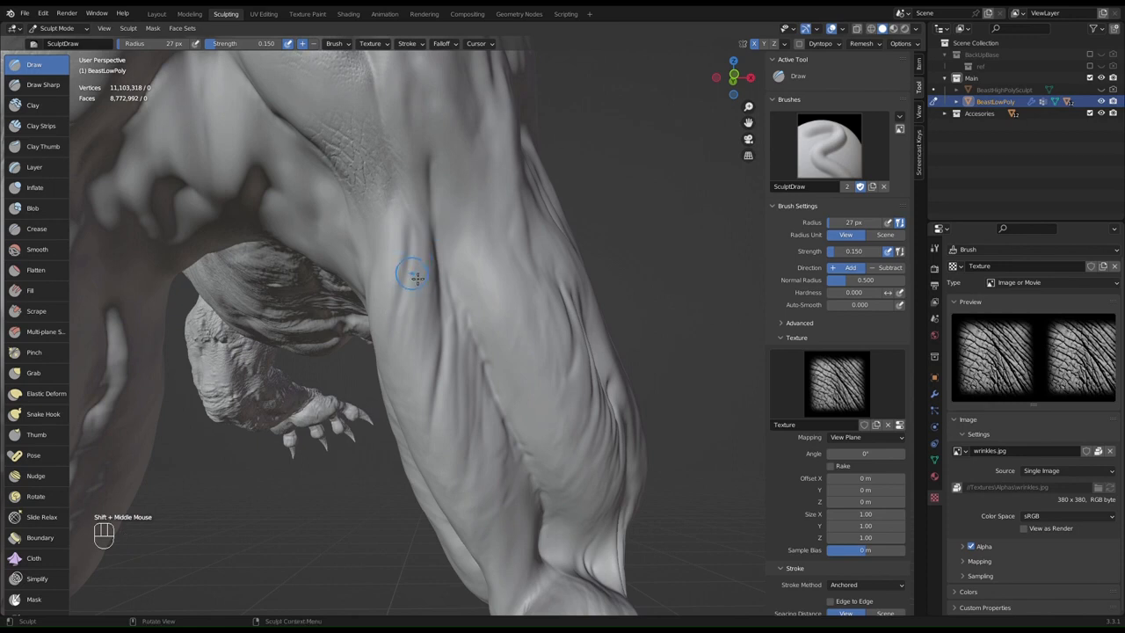
pyautogui.moveTo(409, 274); pyautogui.dragTo(400, 331)
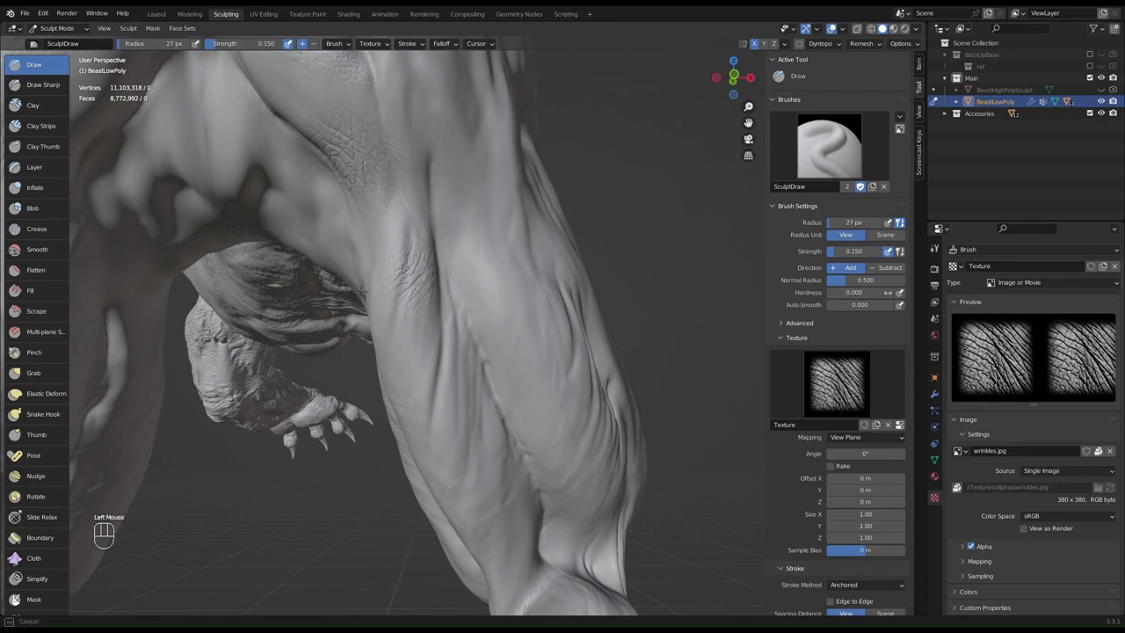
pyautogui.moveTo(366, 335); pyautogui.dragTo(361, 330)
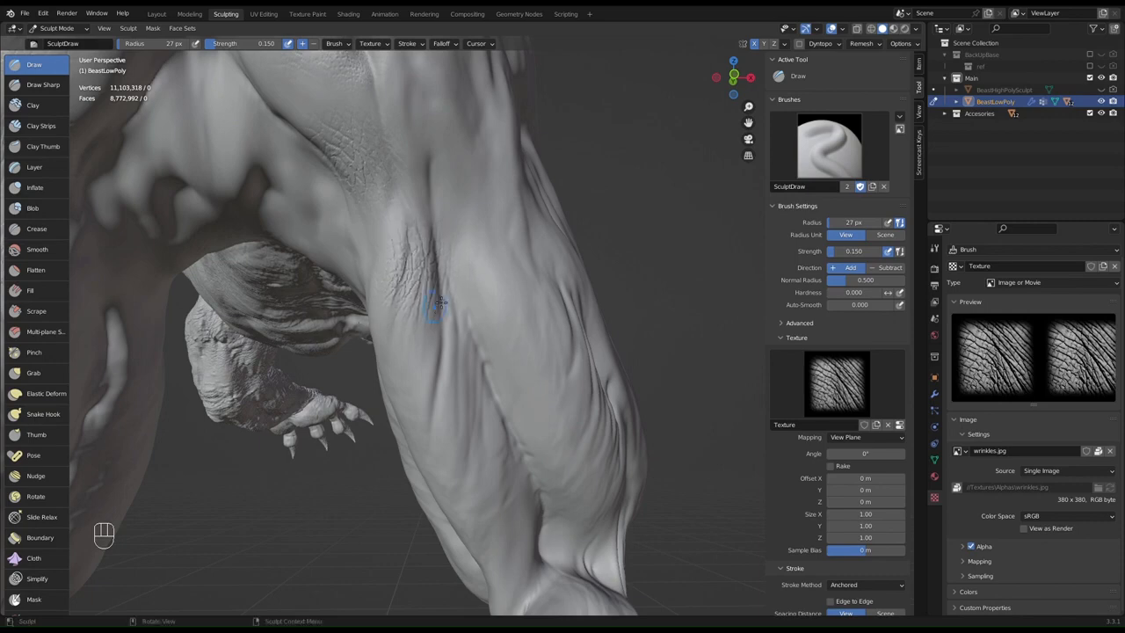
pyautogui.keyDown('shift'); pyautogui.moveTo(462, 187); pyautogui.dragTo(463, 249, button='middle'); pyautogui.keyUp('shift')
pyautogui.moveTo(459, 209)
pyautogui.mouseDown()
pyautogui.moveTo(455, 287)
pyautogui.moveTo(423, 254)
pyautogui.moveTo(400, 257)
pyautogui.mouseUp()
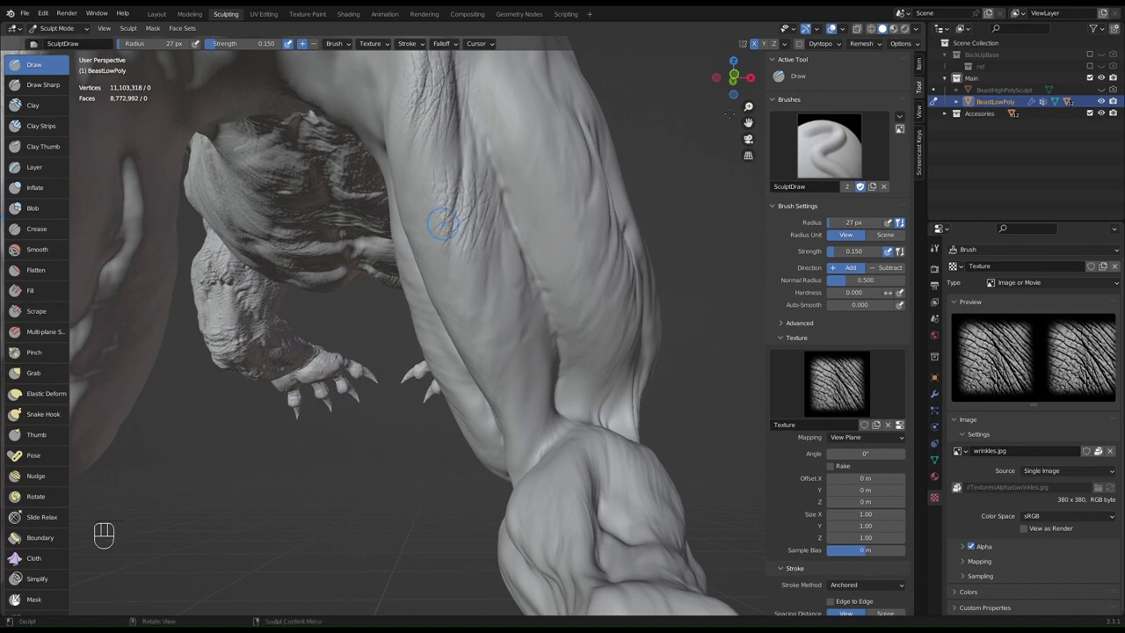
pyautogui.click(920, 148)
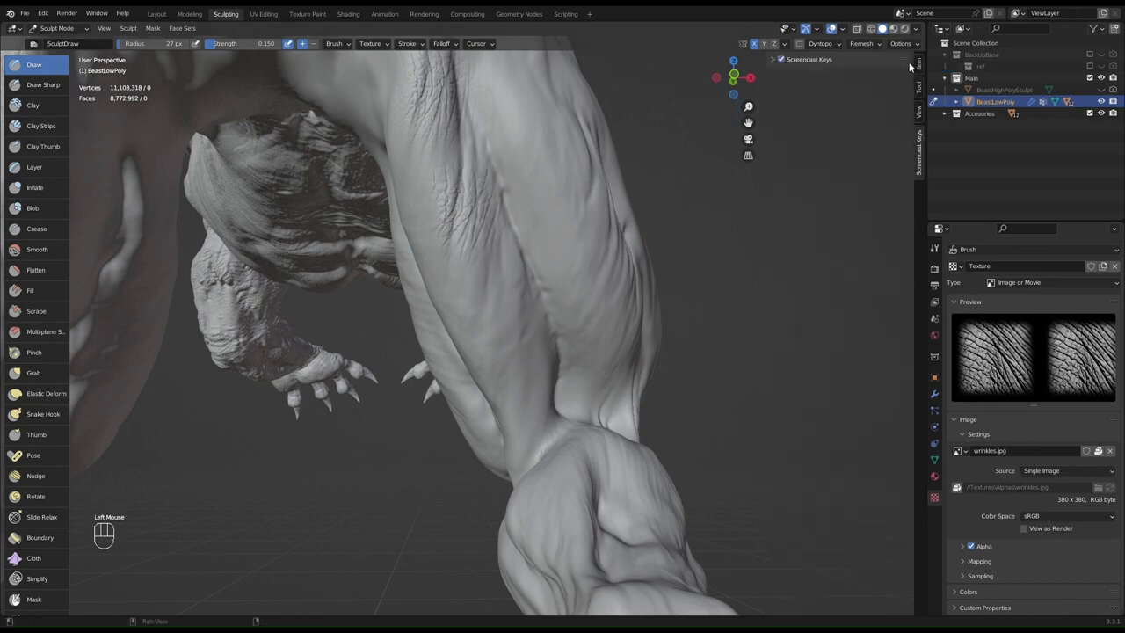
pyautogui.click(781, 59)
pyautogui.click(781, 59)
# - Continue the wrinkle stamps along the rear thigh muscle down toward the fold above the hock
pyautogui.moveTo(490, 321)
pyautogui.mouseDown()
pyautogui.moveTo(481, 345)
pyautogui.moveTo(449, 304)
pyautogui.moveTo(445, 323)
pyautogui.mouseUp()
pyautogui.moveTo(512, 354)
pyautogui.mouseDown()
pyautogui.moveTo(489, 427)
pyautogui.moveTo(514, 367)
pyautogui.mouseUp()
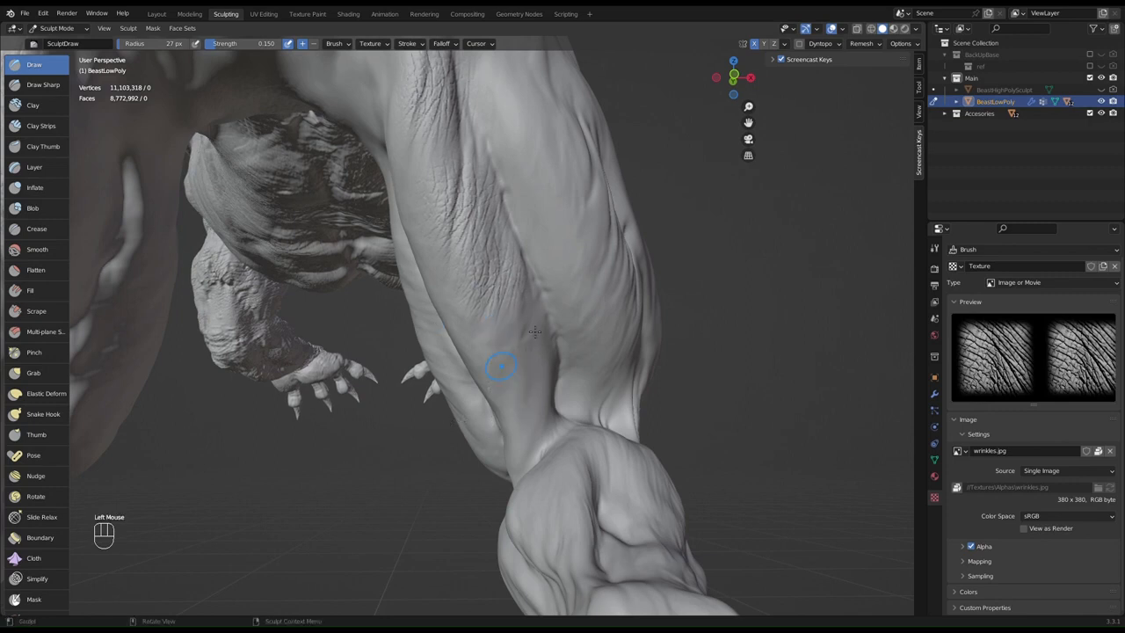
pyautogui.moveTo(527, 317)
pyautogui.mouseDown()
pyautogui.moveTo(507, 379)
pyautogui.moveTo(482, 377)
pyautogui.moveTo(495, 370)
pyautogui.moveTo(527, 387)
pyautogui.moveTo(520, 369)
pyautogui.moveTo(534, 405)
pyautogui.moveTo(502, 426)
pyautogui.moveTo(472, 424)
pyautogui.mouseUp()
# - Stamp wrinkle patches over the folds on the lower outer thigh and on the smooth skin above them
pyautogui.moveTo(635, 347); pyautogui.dragTo(573, 360, button='middle')
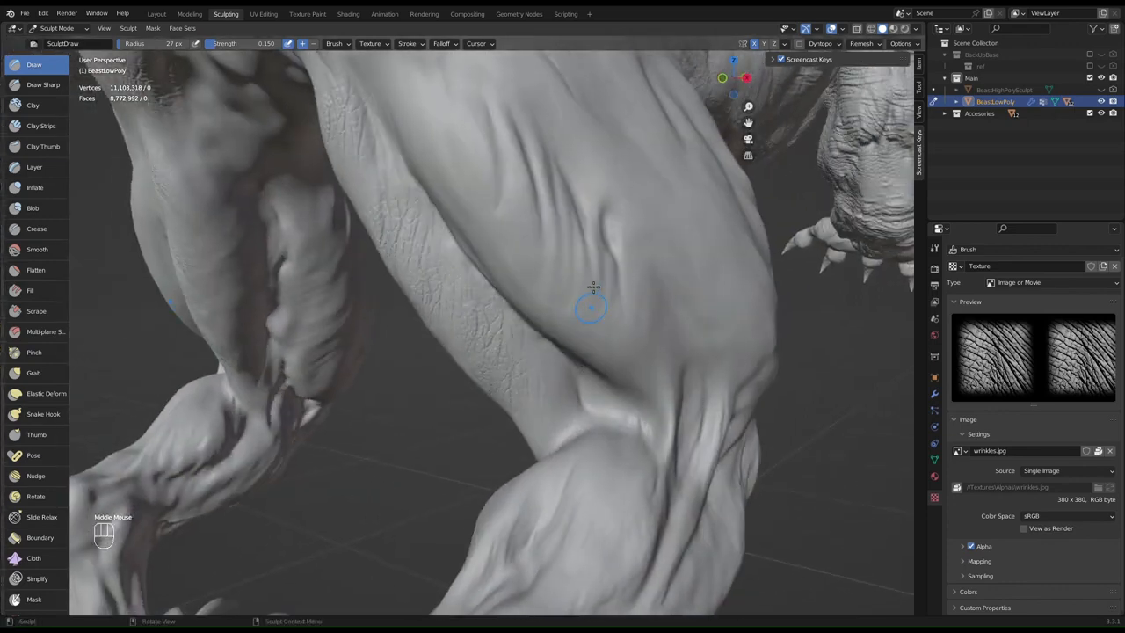
pyautogui.moveTo(562, 370)
pyautogui.mouseDown()
pyautogui.moveTo(547, 361)
pyautogui.moveTo(556, 336)
pyautogui.mouseUp()
pyautogui.keyDown('shift'); pyautogui.moveTo(547, 215); pyautogui.dragTo(572, 330, button='middle'); pyautogui.keyUp('shift')
pyautogui.moveTo(548, 349)
pyautogui.mouseDown()
pyautogui.moveTo(570, 447)
pyautogui.moveTo(546, 390)
pyautogui.moveTo(518, 422)
pyautogui.mouseUp()
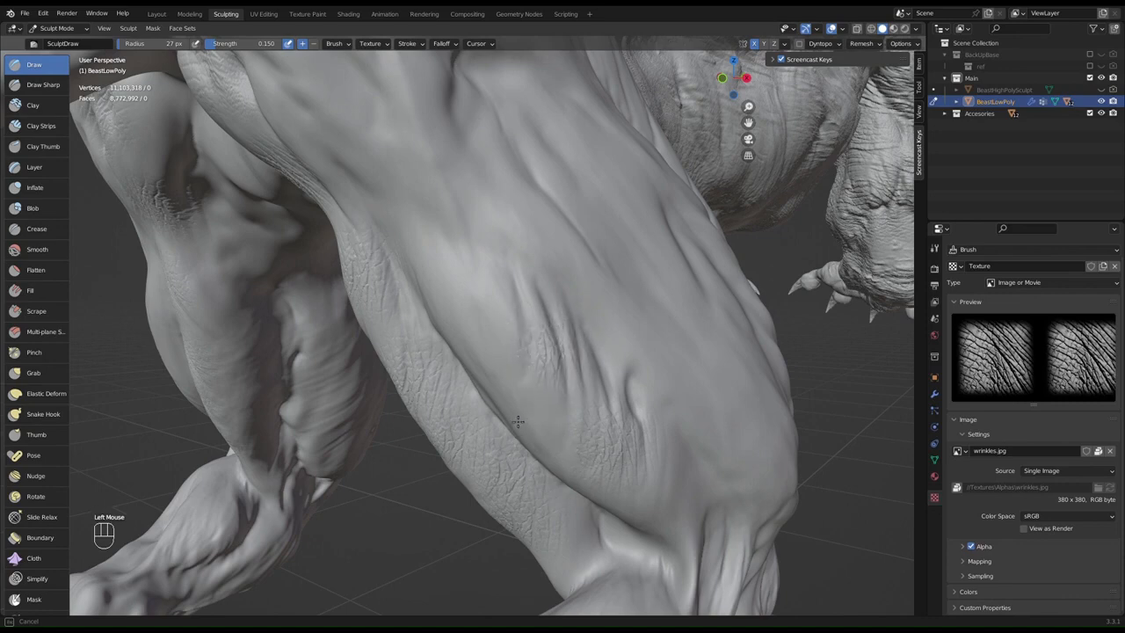
pyautogui.moveTo(485, 273)
pyautogui.mouseDown()
pyautogui.moveTo(483, 360)
pyautogui.moveTo(474, 326)
pyautogui.moveTo(462, 336)
pyautogui.moveTo(464, 316)
pyautogui.mouseUp()
# - Fill the gaps between the outer thigh patches with wrinkle stamps along the skin folds
pyautogui.scroll(3, 535, 284)
pyautogui.moveTo(535, 283); pyautogui.dragTo(490, 290, button='middle')
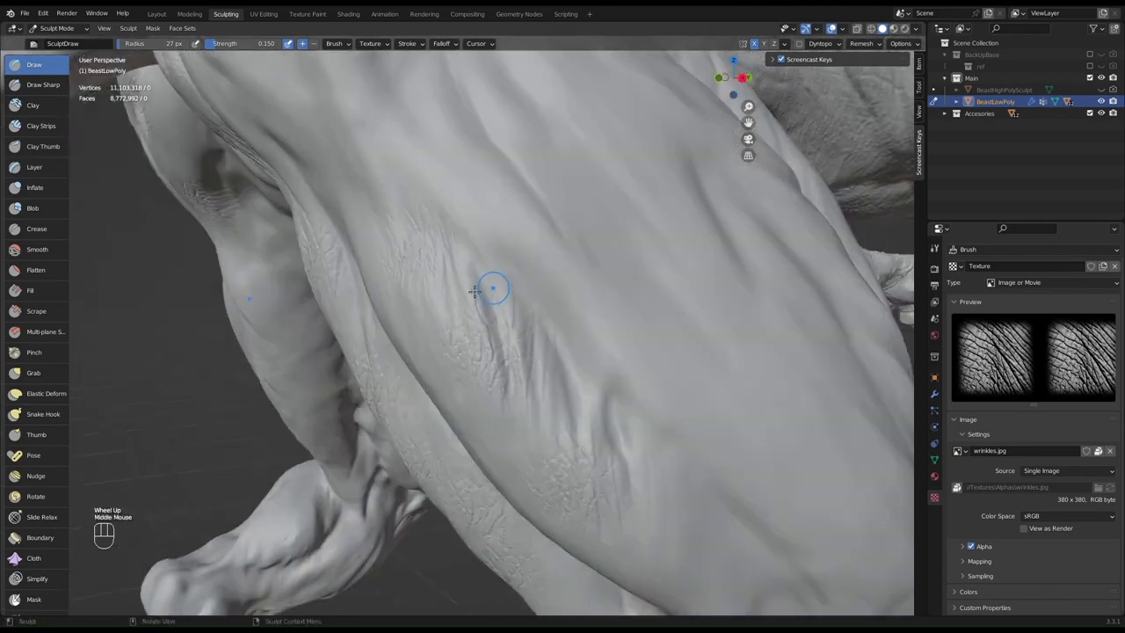
pyautogui.moveTo(460, 269)
pyautogui.mouseDown()
pyautogui.moveTo(463, 325)
pyautogui.moveTo(495, 352)
pyautogui.mouseUp()
pyautogui.moveTo(552, 410)
pyautogui.mouseDown()
pyautogui.moveTo(557, 467)
pyautogui.moveTo(530, 479)
pyautogui.moveTo(540, 445)
pyautogui.mouseUp()
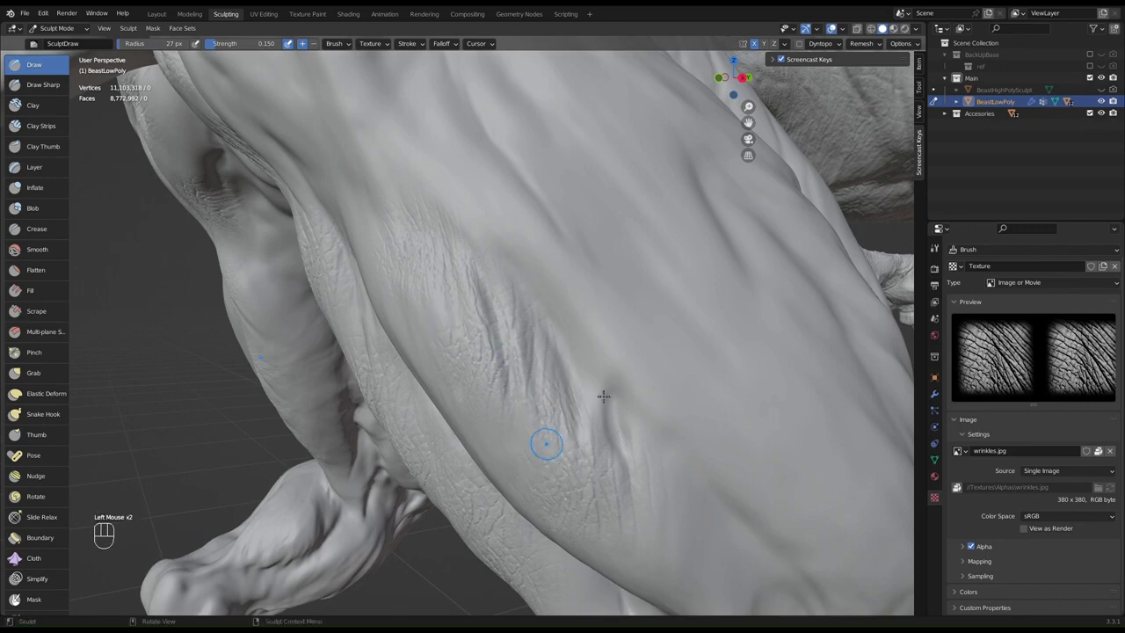
# - Stamp two neighbouring wrinkle patches on the side of the lower leg, between the knee and the hock
pyautogui.moveTo(620, 427)
pyautogui.keyDown('shift'); pyautogui.mouseDown(button='middle')
pyautogui.moveTo(483, 123)
pyautogui.moveTo(590, 258)
pyautogui.moveTo(535, 289)
pyautogui.mouseUp(button='middle'); pyautogui.keyUp('shift')
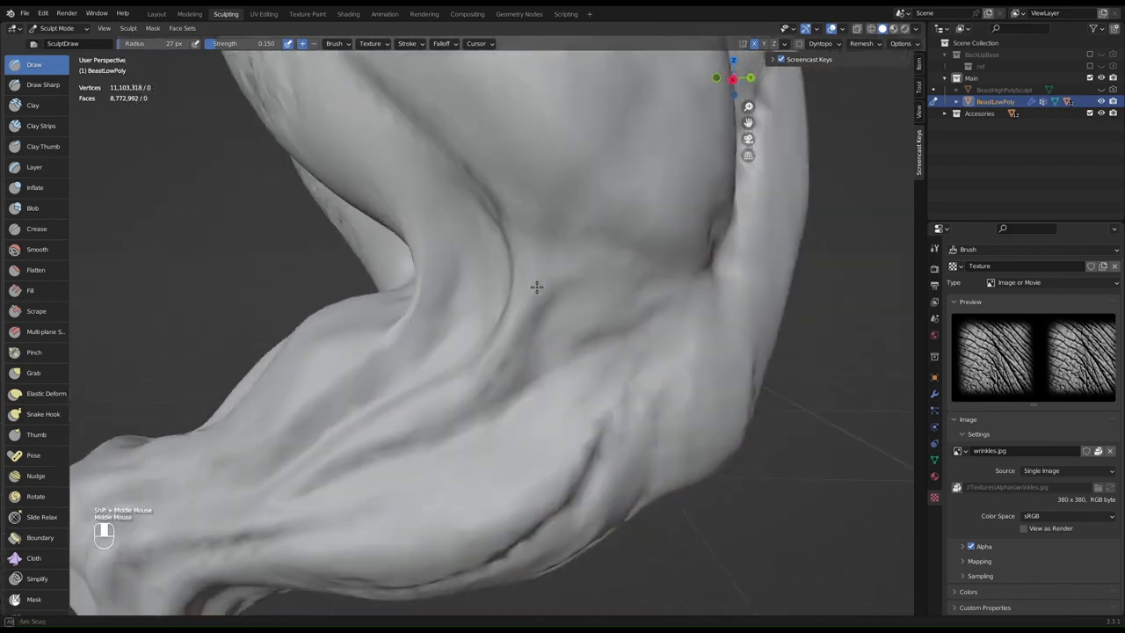
pyautogui.keyDown('shift'); pyautogui.moveTo(613, 289); pyautogui.dragTo(641, 158, button='middle'); pyautogui.keyUp('shift')
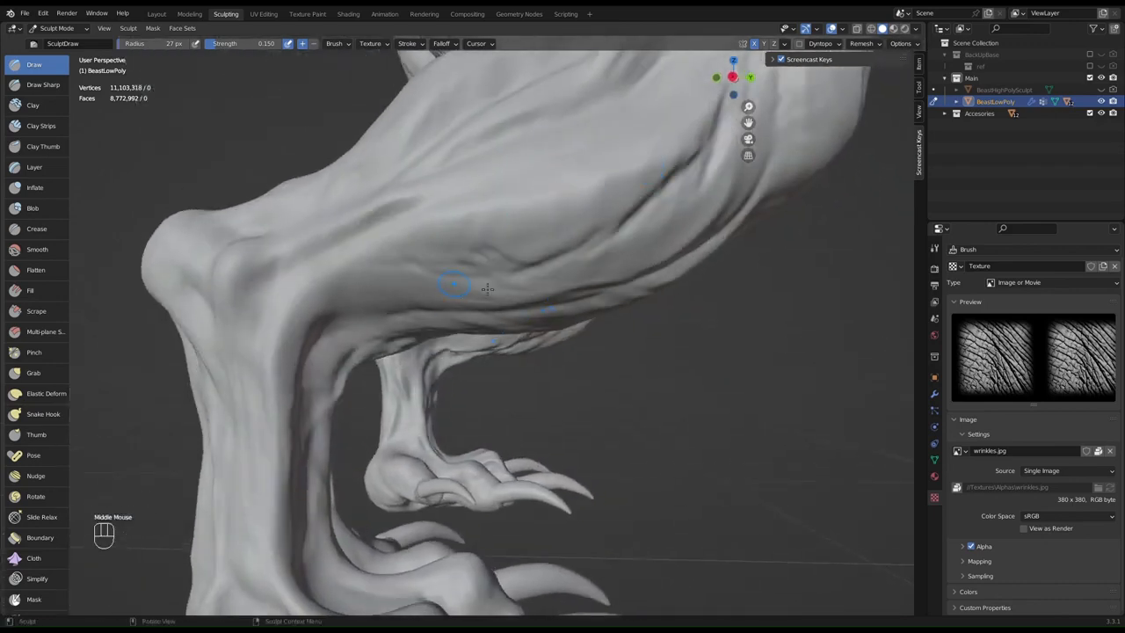
pyautogui.moveTo(487, 289)
pyautogui.mouseDown()
pyautogui.moveTo(422, 268)
pyautogui.moveTo(524, 358)
pyautogui.mouseUp()
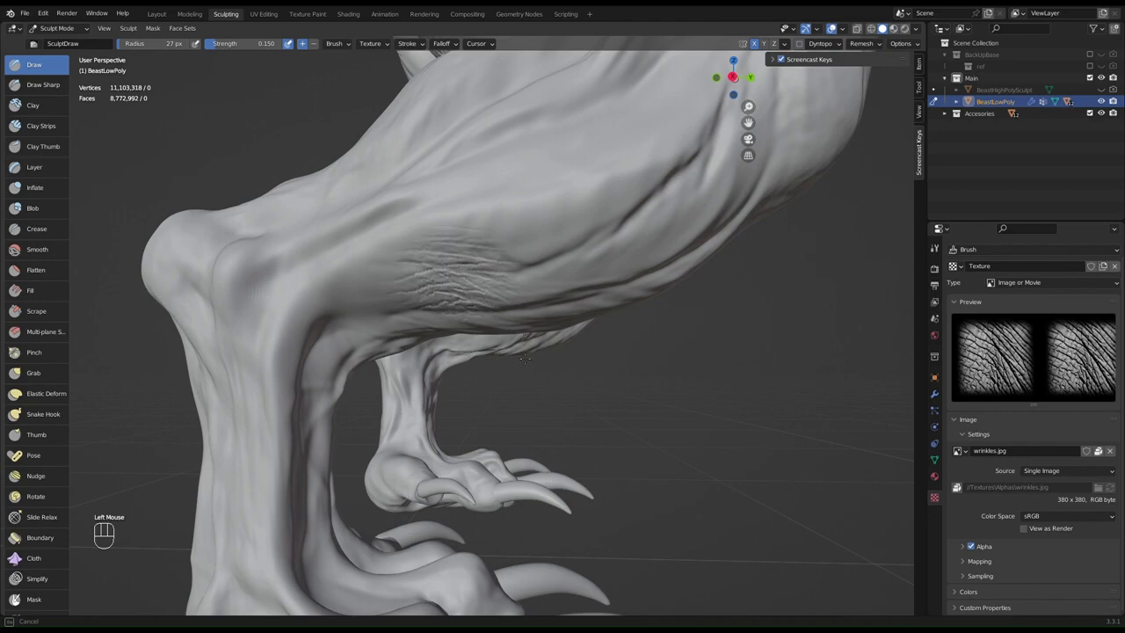
pyautogui.moveTo(572, 277); pyautogui.dragTo(654, 322)
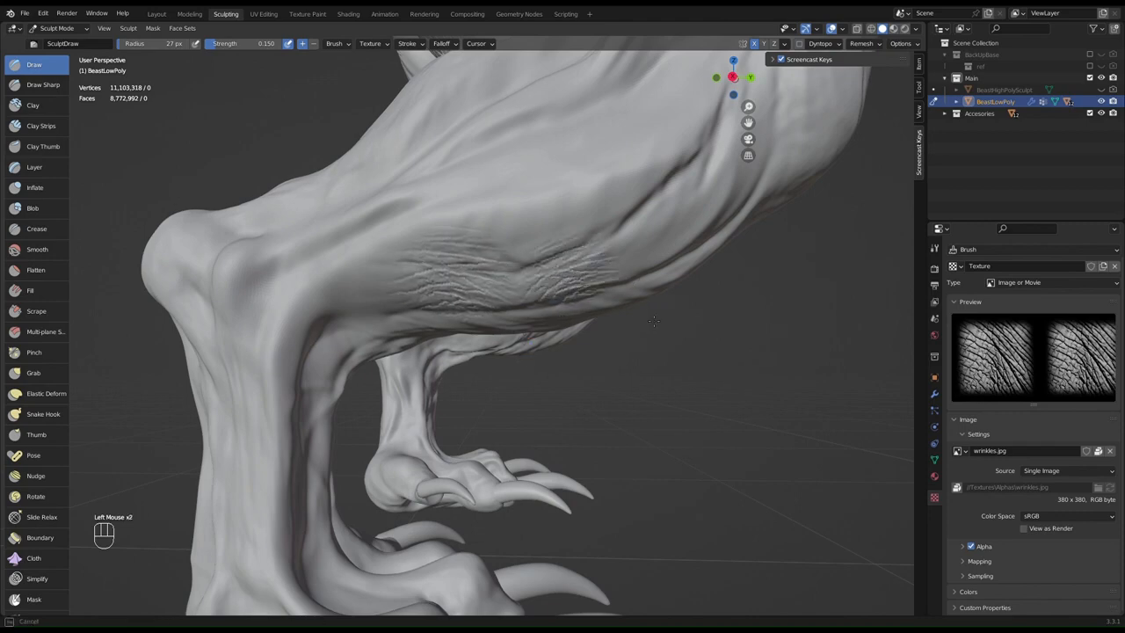
# - Cover the calf muscle above the hock with overlapping wrinkle stamps
pyautogui.moveTo(647, 238)
pyautogui.mouseDown(button='middle')
pyautogui.moveTo(641, 254)
pyautogui.moveTo(430, 165)
pyautogui.mouseUp(button='middle')
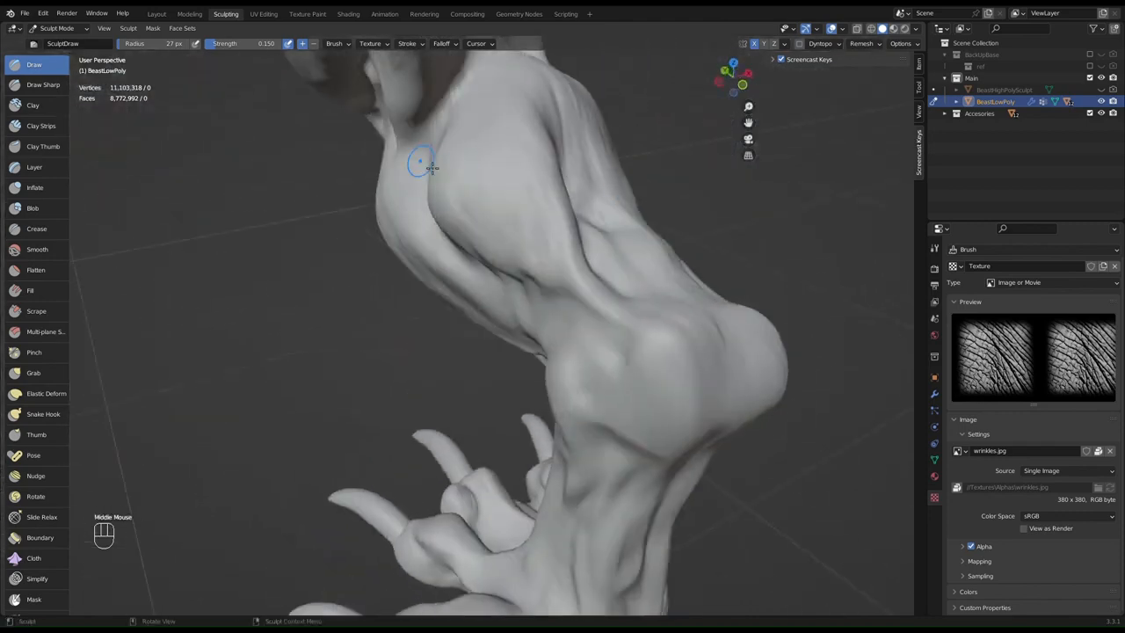
pyautogui.moveTo(469, 189)
pyautogui.mouseDown()
pyautogui.moveTo(495, 287)
pyautogui.moveTo(523, 188)
pyautogui.mouseUp()
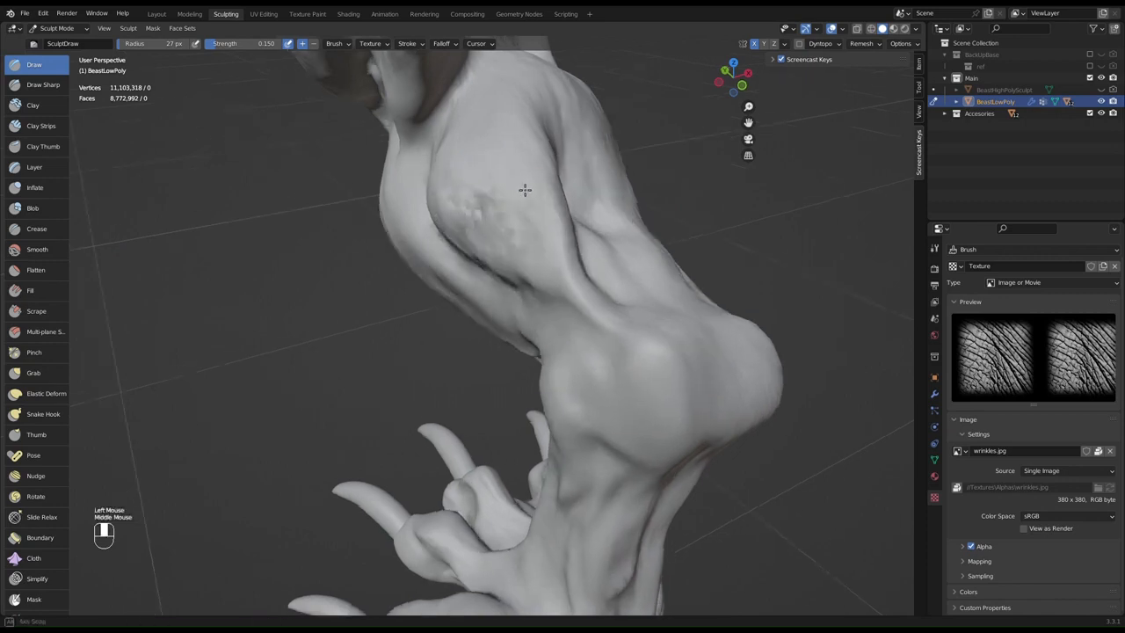
pyautogui.moveTo(522, 188)
pyautogui.mouseDown(button='middle')
pyautogui.moveTo(460, 201)
pyautogui.moveTo(566, 181)
pyautogui.mouseUp(button='middle')
pyautogui.moveTo(565, 181); pyautogui.dragTo(518, 264)
pyautogui.moveTo(539, 314)
pyautogui.mouseDown()
pyautogui.moveTo(512, 369)
pyautogui.moveTo(457, 373)
pyautogui.moveTo(474, 357)
pyautogui.mouseUp()
pyautogui.moveTo(600, 244); pyautogui.dragTo(551, 252, button='middle')
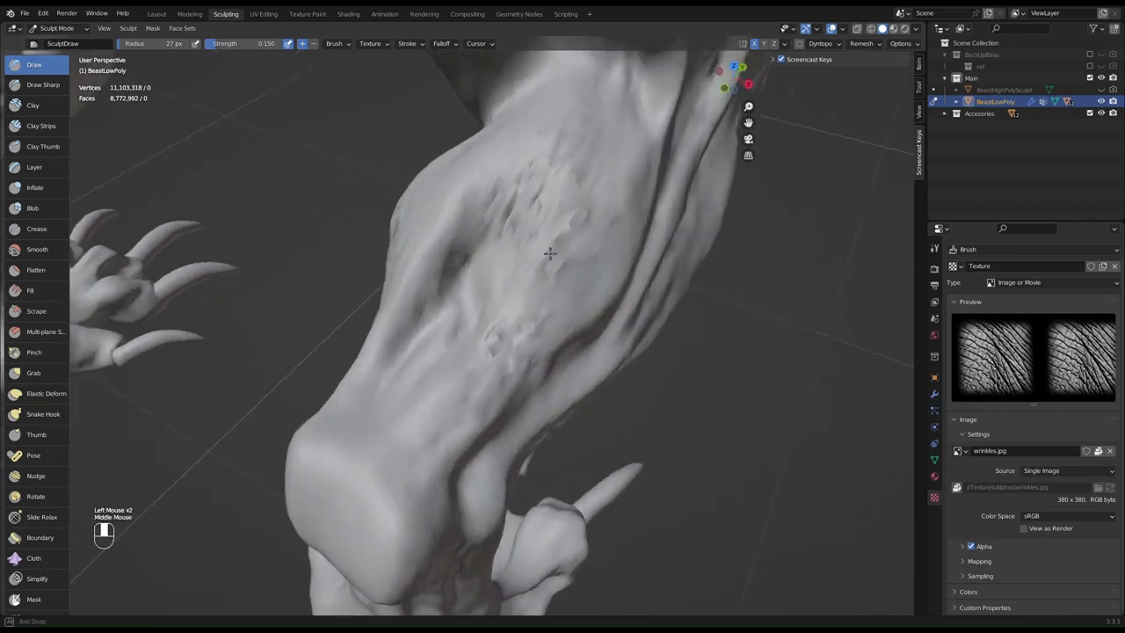
pyautogui.moveTo(560, 301); pyautogui.dragTo(513, 336)
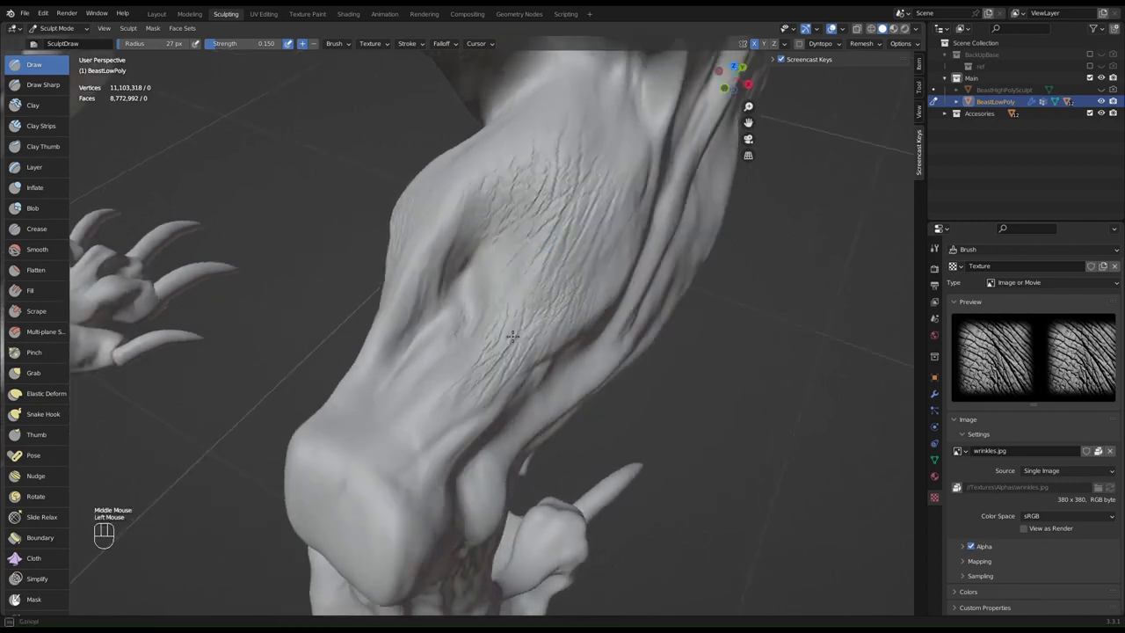
# - Stamp wrinkle patches in the crease behind the knee and around the lower end of the front thigh groove
pyautogui.moveTo(580, 297)
pyautogui.mouseDown(button='middle')
pyautogui.moveTo(554, 268)
pyautogui.moveTo(578, 254)
pyautogui.mouseUp(button='middle')
pyautogui.moveTo(493, 255); pyautogui.dragTo(411, 320)
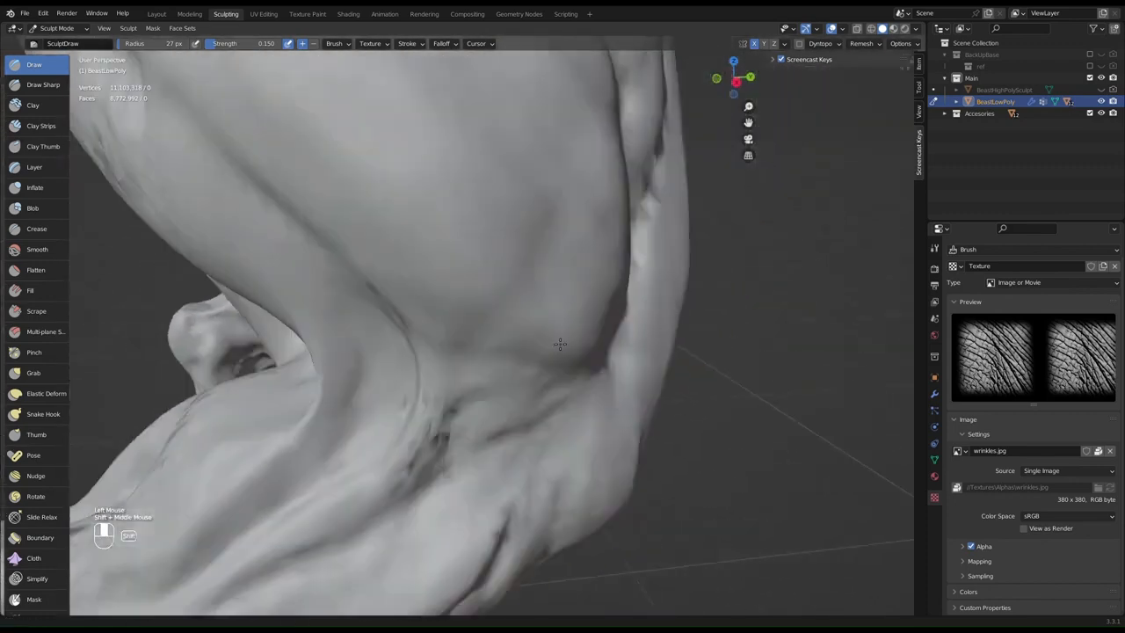
pyautogui.moveTo(562, 290)
pyautogui.mouseDown(button='middle')
pyautogui.moveTo(548, 343)
pyautogui.moveTo(503, 356)
pyautogui.moveTo(458, 317)
pyautogui.mouseUp(button='middle')
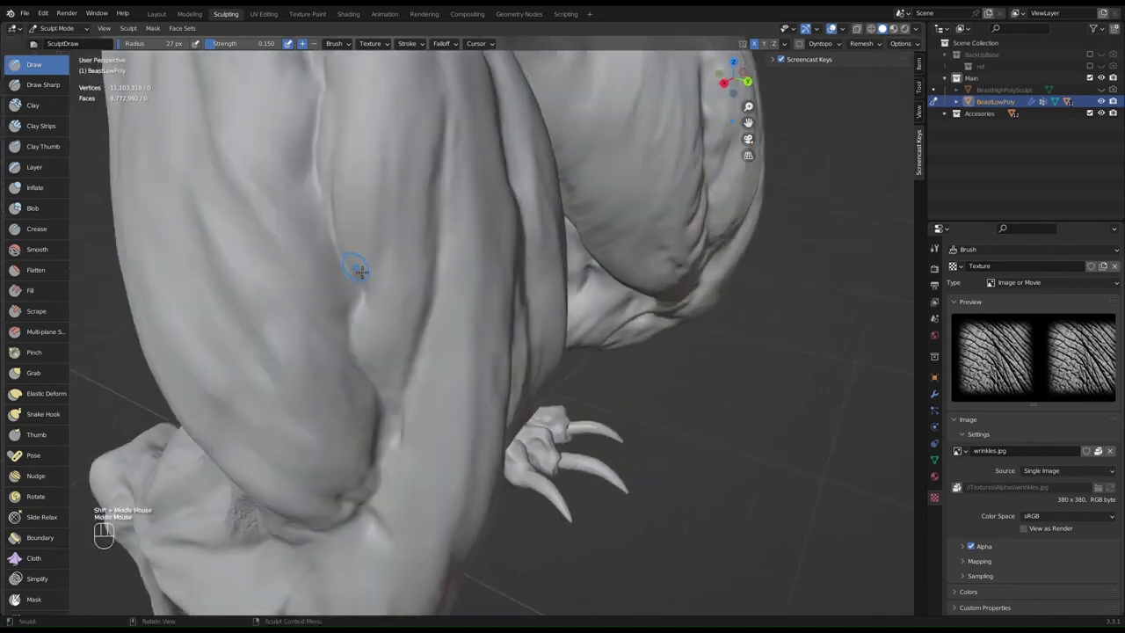
pyautogui.moveTo(356, 268)
pyautogui.mouseDown()
pyautogui.moveTo(301, 372)
pyautogui.moveTo(246, 350)
pyautogui.moveTo(256, 336)
pyautogui.mouseUp()
pyautogui.keyDown('shift'); pyautogui.moveTo(328, 223); pyautogui.dragTo(392, 376, button='middle'); pyautogui.keyUp('shift')
pyautogui.moveTo(430, 372); pyautogui.dragTo(409, 452)
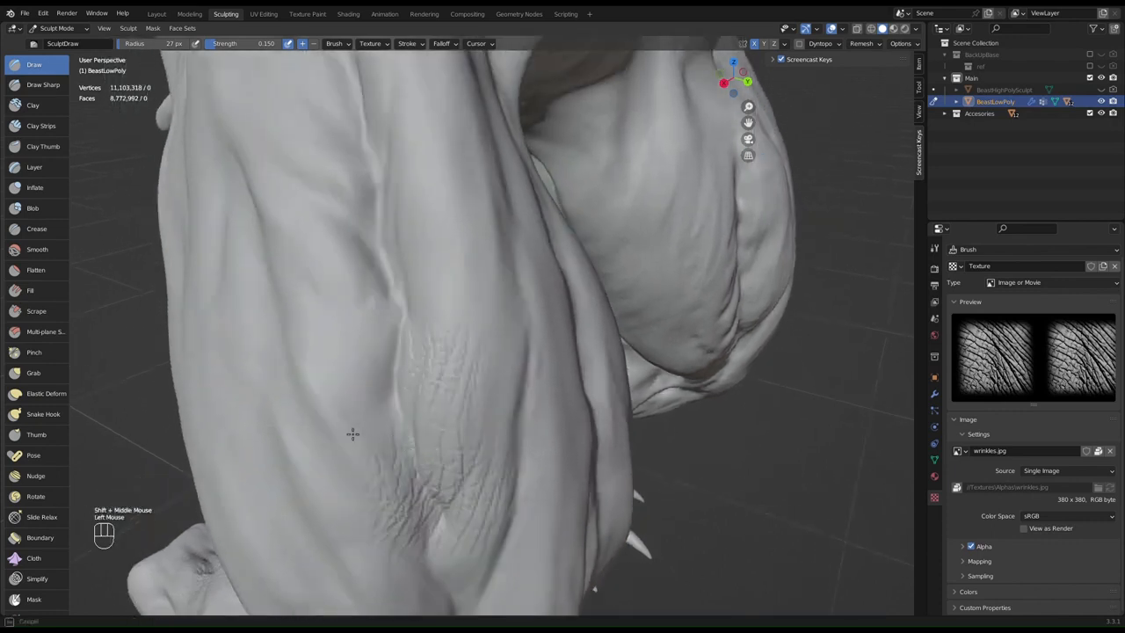
# - Extend the wrinkle stamps up the front thigh muscle, alongside the long groove
pyautogui.moveTo(455, 269); pyautogui.dragTo(467, 290, button='middle')
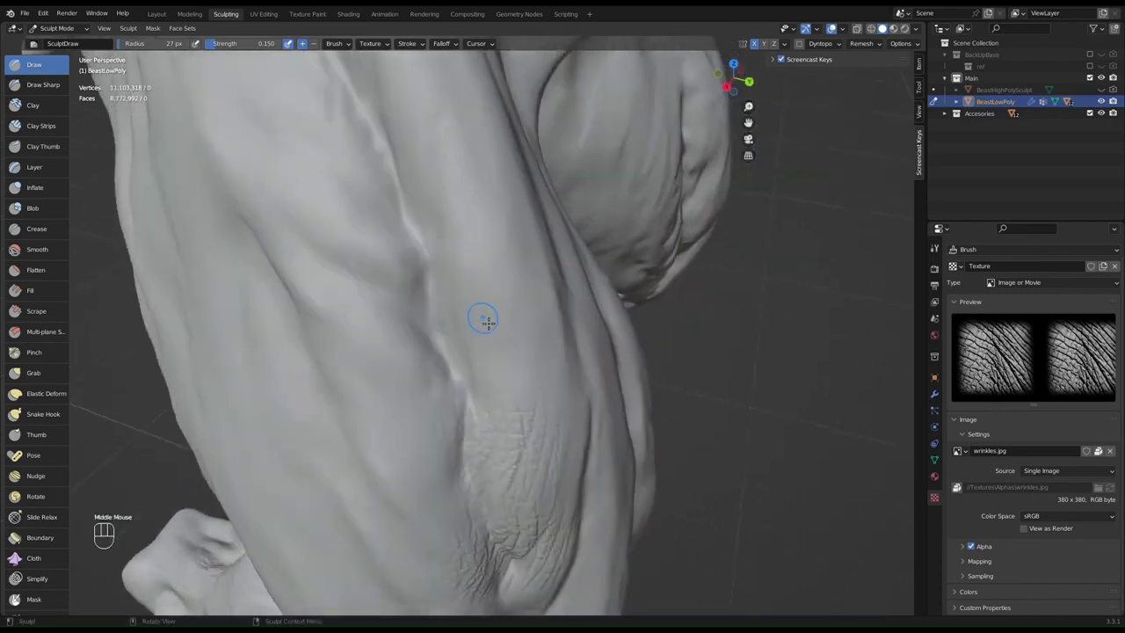
pyautogui.moveTo(488, 321)
pyautogui.mouseDown()
pyautogui.moveTo(465, 382)
pyautogui.moveTo(438, 380)
pyautogui.moveTo(492, 450)
pyautogui.moveTo(438, 453)
pyautogui.moveTo(426, 468)
pyautogui.mouseUp()
pyautogui.keyDown('shift'); pyautogui.moveTo(525, 290); pyautogui.dragTo(540, 389, button='middle'); pyautogui.keyUp('shift')
pyautogui.moveTo(505, 364)
pyautogui.mouseDown()
pyautogui.moveTo(466, 449)
pyautogui.moveTo(446, 458)
pyautogui.mouseUp()
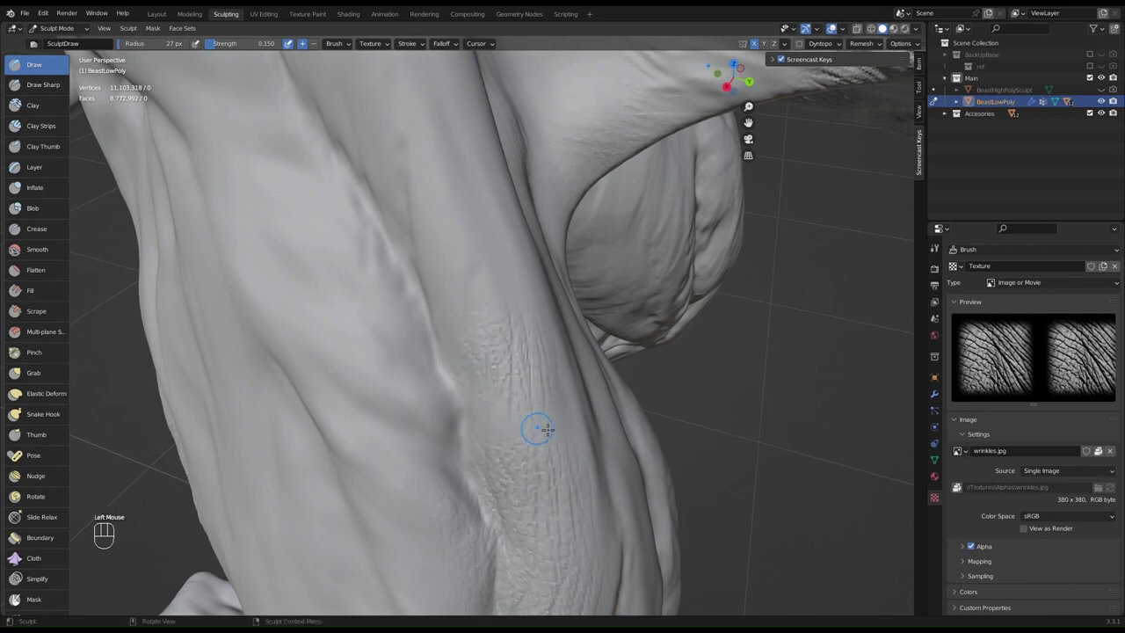
pyautogui.moveTo(531, 419)
pyautogui.mouseDown()
pyautogui.moveTo(551, 510)
pyautogui.moveTo(506, 527)
pyautogui.mouseUp()
# - Stamp wrinkle patches across the middle of the long thigh groove and the muscle next to it
pyautogui.moveTo(507, 526)
pyautogui.keyDown('shift'); pyautogui.mouseDown(button='middle')
pyautogui.moveTo(524, 377)
pyautogui.moveTo(568, 454)
pyautogui.mouseUp(button='middle'); pyautogui.keyUp('shift')
pyautogui.moveTo(538, 527); pyautogui.dragTo(533, 557)
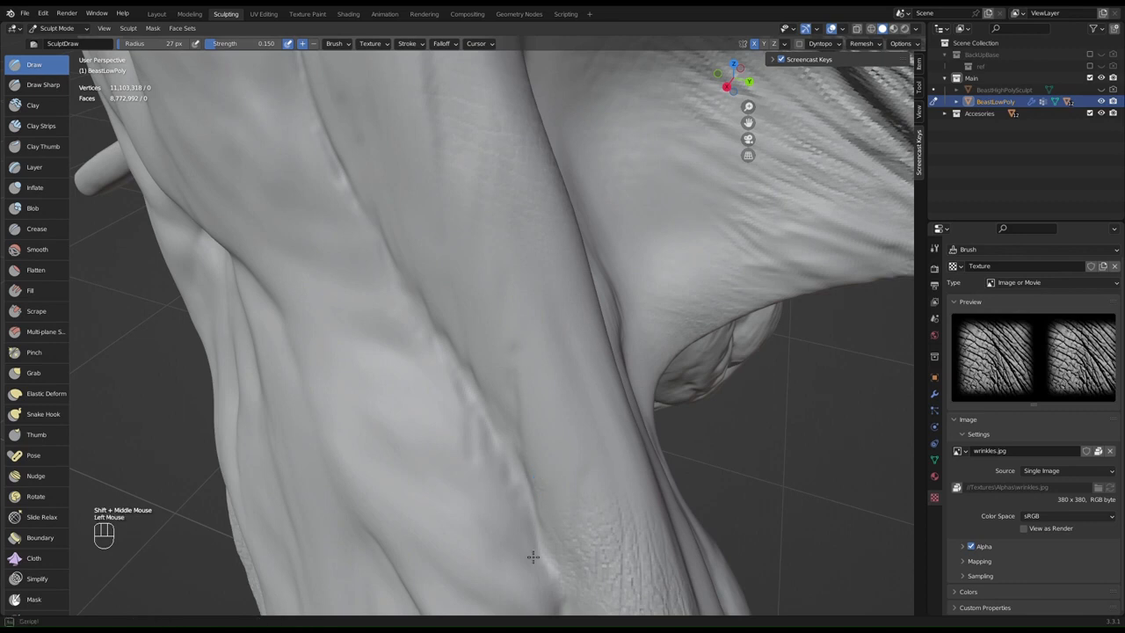
pyautogui.moveTo(549, 510)
pyautogui.mouseDown()
pyautogui.moveTo(585, 404)
pyautogui.moveTo(550, 502)
pyautogui.moveTo(527, 518)
pyautogui.moveTo(524, 504)
pyautogui.mouseUp()
pyautogui.moveTo(524, 332)
pyautogui.keyDown('shift'); pyautogui.mouseDown(button='middle')
pyautogui.moveTo(600, 364)
pyautogui.moveTo(650, 319)
pyautogui.mouseUp(button='middle'); pyautogui.keyUp('shift')
pyautogui.moveTo(691, 286)
pyautogui.mouseDown()
pyautogui.moveTo(695, 326)
pyautogui.moveTo(646, 354)
pyautogui.moveTo(683, 193)
pyautogui.mouseUp()
# - Stamp overlapping wrinkle patches up the upper thigh muscle to connect with the detailed hip groove
pyautogui.keyDown('shift'); pyautogui.moveTo(680, 188); pyautogui.dragTo(658, 340, button='middle'); pyautogui.keyUp('shift')
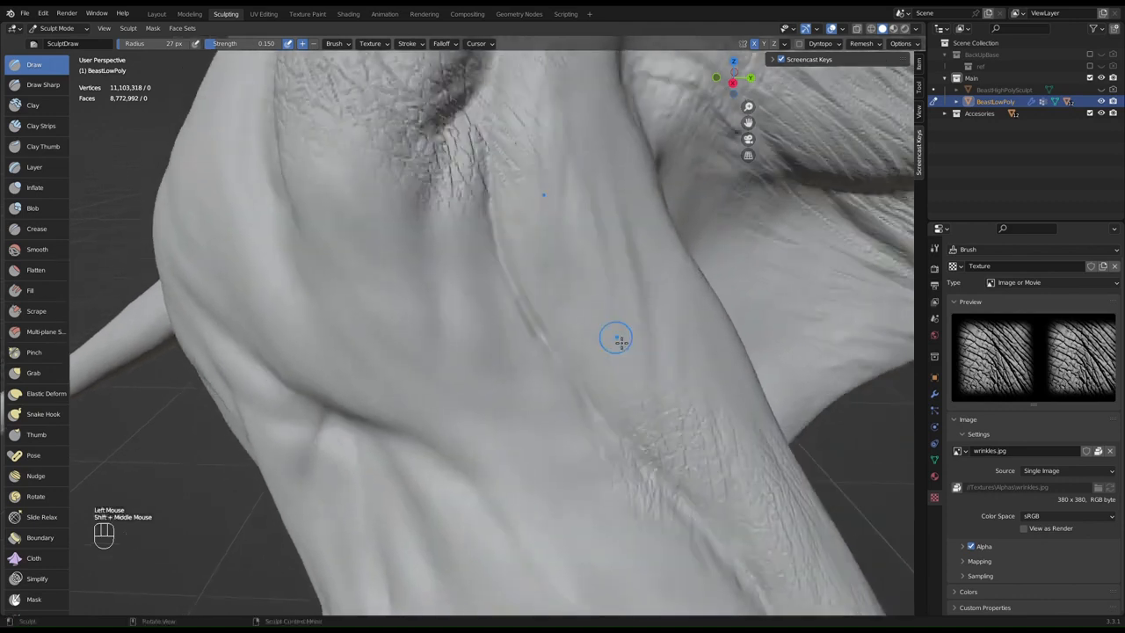
pyautogui.keyDown('shift'); pyautogui.moveTo(623, 459); pyautogui.dragTo(605, 457, button='middle'); pyautogui.keyUp('shift')
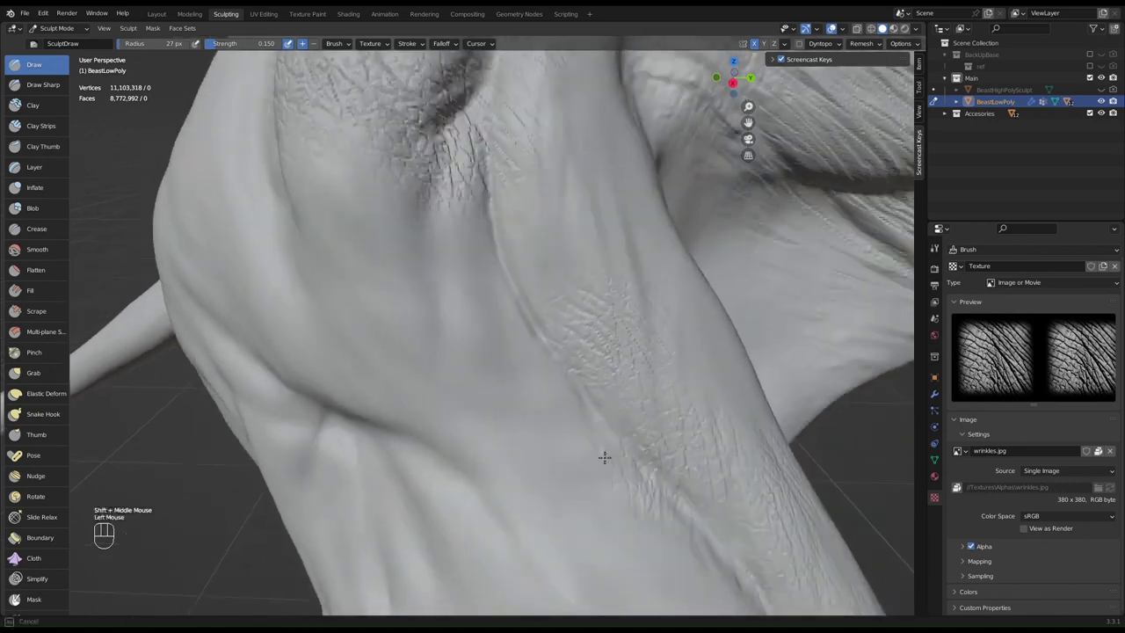
pyautogui.click(565, 234)
pyautogui.click(578, 322)
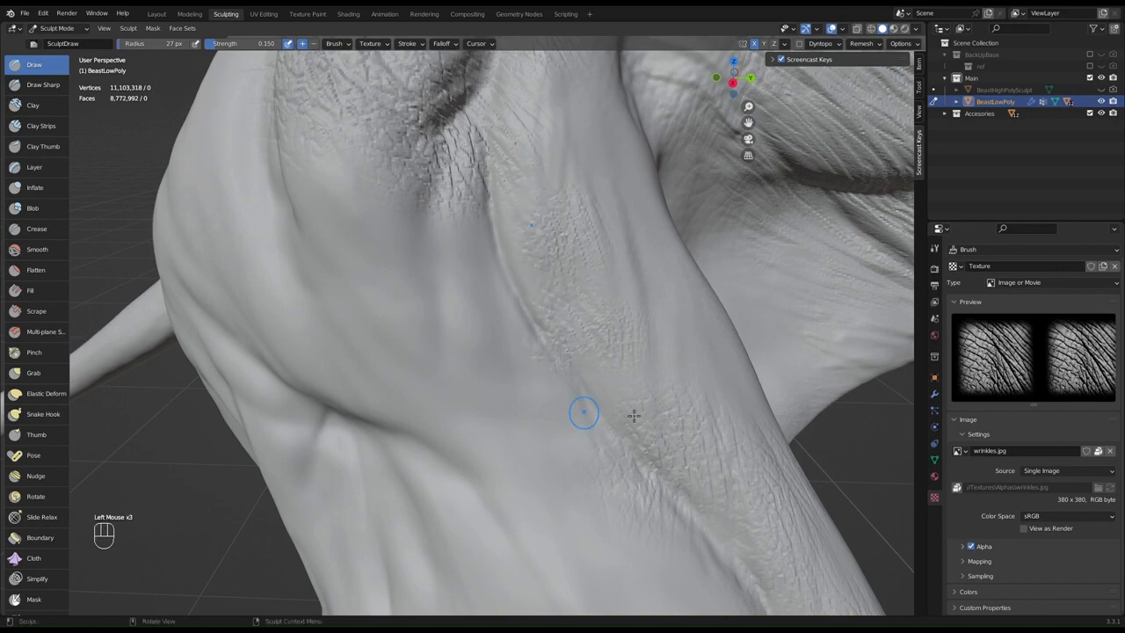
pyautogui.moveTo(612, 384); pyautogui.dragTo(615, 497)
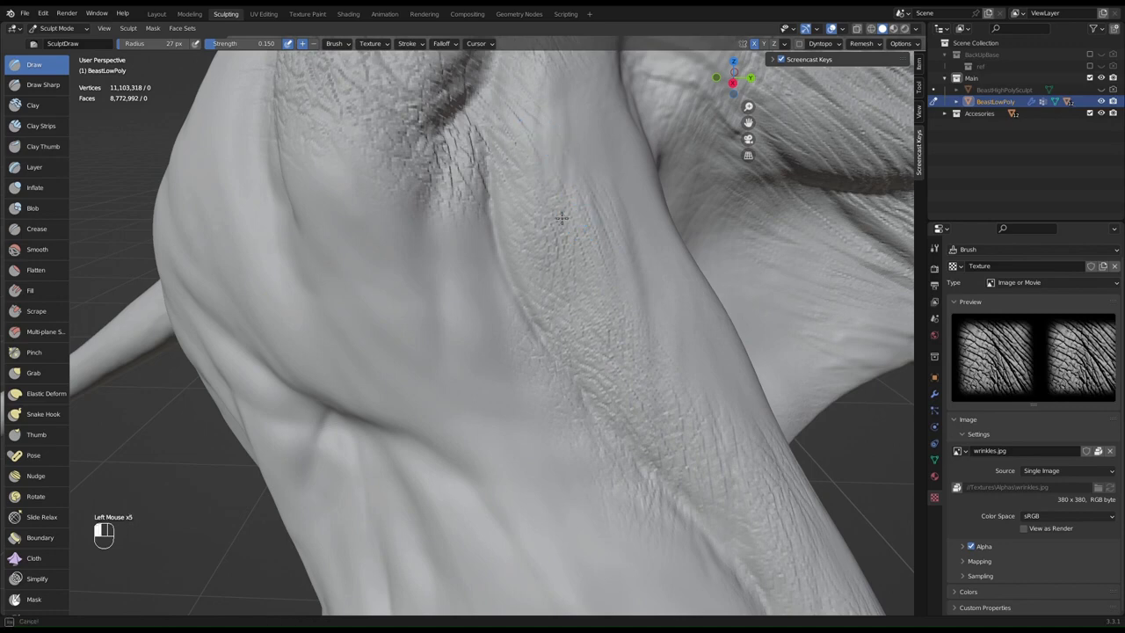
# - Stamp wrinkle patches around the groove below the hip and down onto the top of the outer thigh muscle
pyautogui.click(549, 162)
pyautogui.scroll(-1, 542, 307)
pyautogui.keyDown('shift'); pyautogui.moveTo(542, 307); pyautogui.dragTo(598, 188, button='middle'); pyautogui.keyUp('shift')
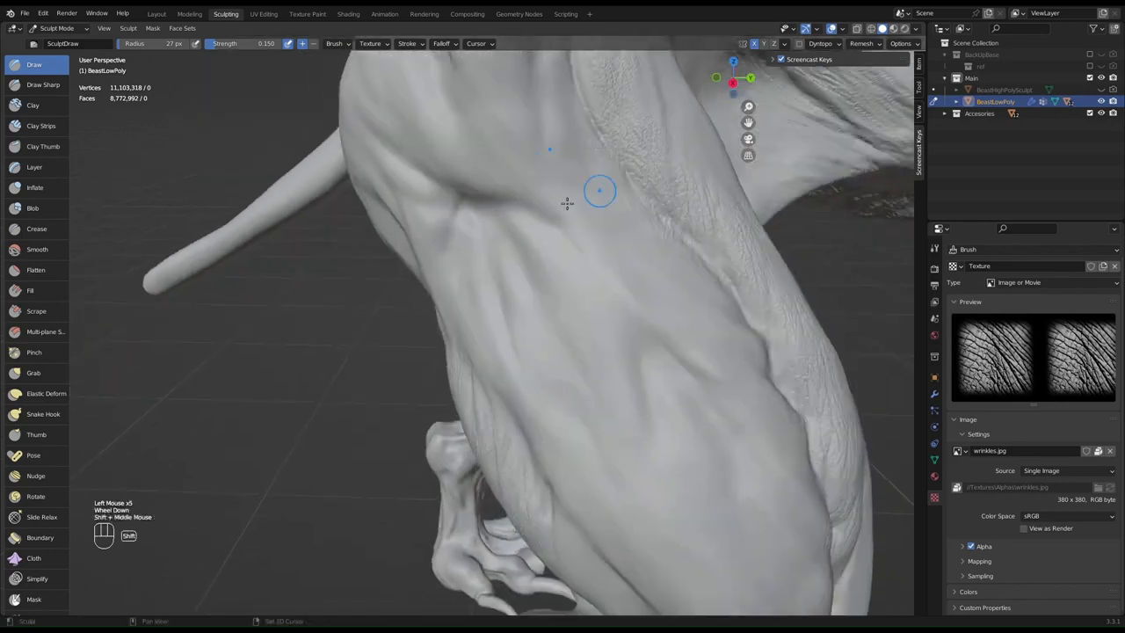
pyautogui.scroll(2, 519, 178)
pyautogui.keyDown('shift'); pyautogui.moveTo(520, 178); pyautogui.dragTo(519, 247, button='middle'); pyautogui.keyUp('shift')
pyautogui.moveTo(519, 247); pyautogui.dragTo(587, 366)
pyautogui.keyDown('shift'); pyautogui.scroll(1, 587, 366); pyautogui.keyUp('shift')
pyautogui.keyDown('shift'); pyautogui.moveTo(598, 375); pyautogui.dragTo(554, 213, button='middle'); pyautogui.keyUp('shift')
pyautogui.moveTo(650, 211)
pyautogui.mouseDown()
pyautogui.moveTo(752, 308)
pyautogui.moveTo(736, 344)
pyautogui.moveTo(731, 319)
pyautogui.mouseUp()
# - Stamp a chain of wrinkle patches down the front side of the outer thigh muscle toward the knee
pyautogui.scroll(-2, 730, 343)
pyautogui.keyDown('shift'); pyautogui.moveTo(730, 365); pyautogui.dragTo(668, 170, button='middle'); pyautogui.keyUp('shift')
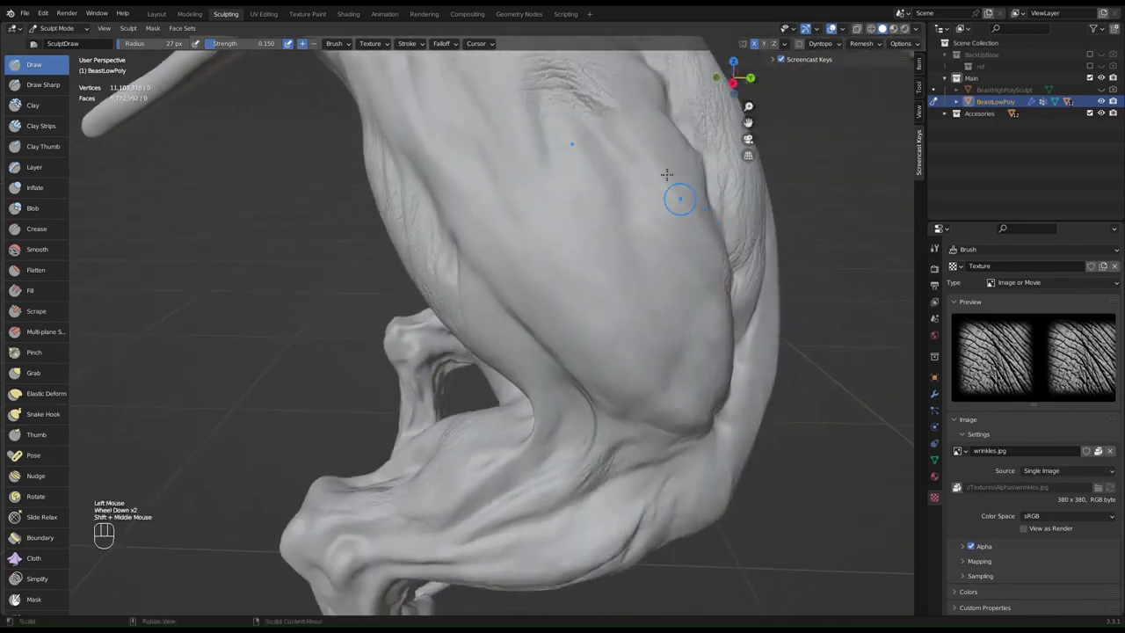
pyautogui.moveTo(654, 198); pyautogui.dragTo(654, 197)
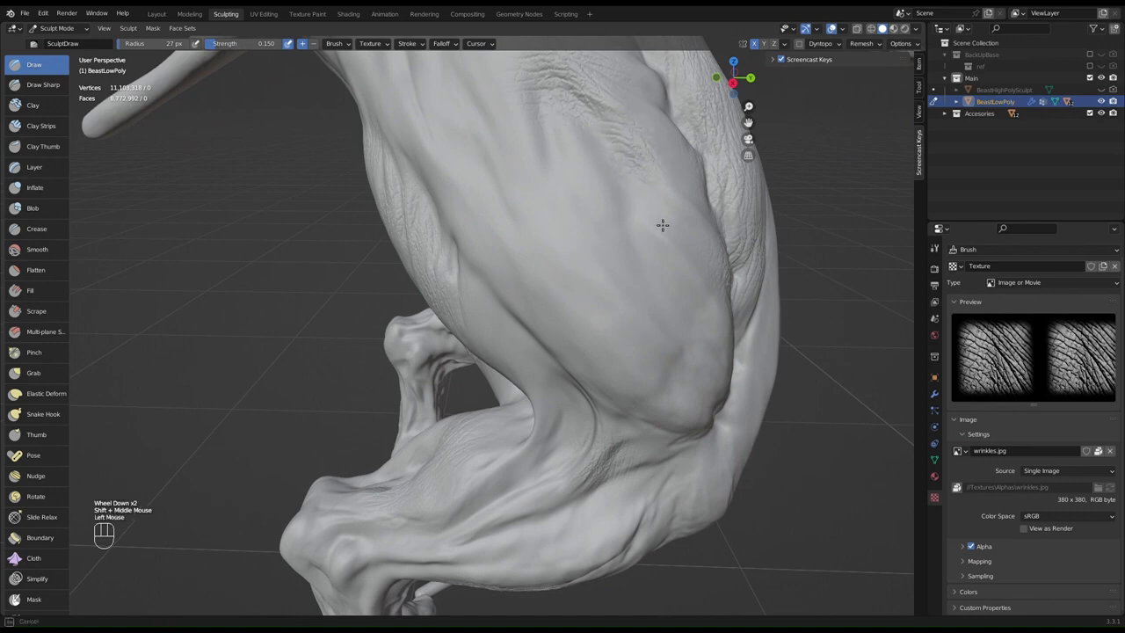
pyautogui.click(666, 208)
pyautogui.moveTo(695, 300); pyautogui.dragTo(711, 389)
pyautogui.moveTo(709, 346); pyautogui.dragTo(713, 412)
# - Stamp wrinkle patches along the outer side of the lower leg, just above its wrinkled underside
pyautogui.keyDown('shift'); pyautogui.moveTo(617, 435); pyautogui.dragTo(662, 237, button='middle'); pyautogui.keyUp('shift')
pyautogui.moveTo(634, 305); pyautogui.dragTo(638, 276, button='middle')
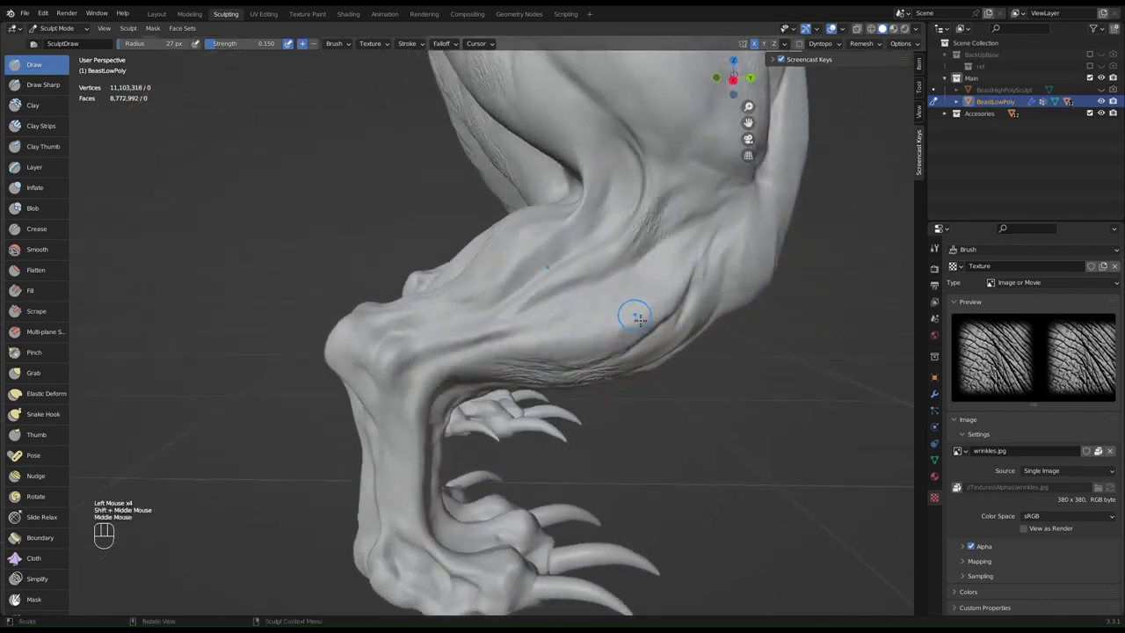
pyautogui.scroll(1, 633, 316)
pyautogui.moveTo(821, 317)
pyautogui.mouseDown()
pyautogui.moveTo(745, 360)
pyautogui.moveTo(658, 384)
pyautogui.moveTo(741, 342)
pyautogui.mouseUp()
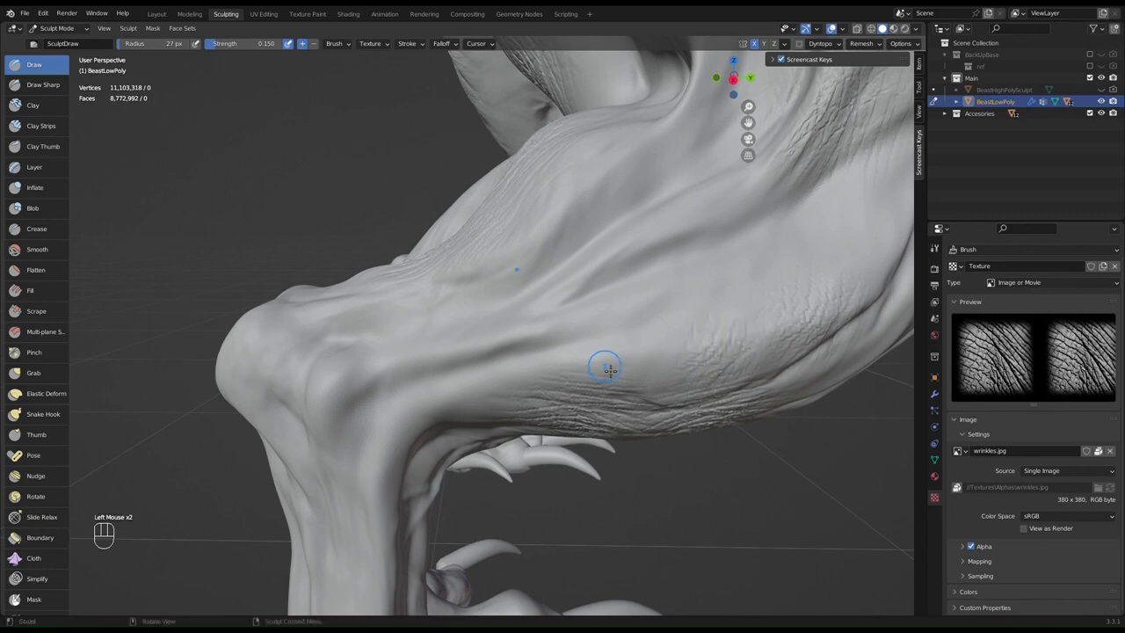
pyautogui.moveTo(603, 366)
pyautogui.mouseDown()
pyautogui.moveTo(553, 365)
pyautogui.moveTo(615, 371)
pyautogui.mouseUp()
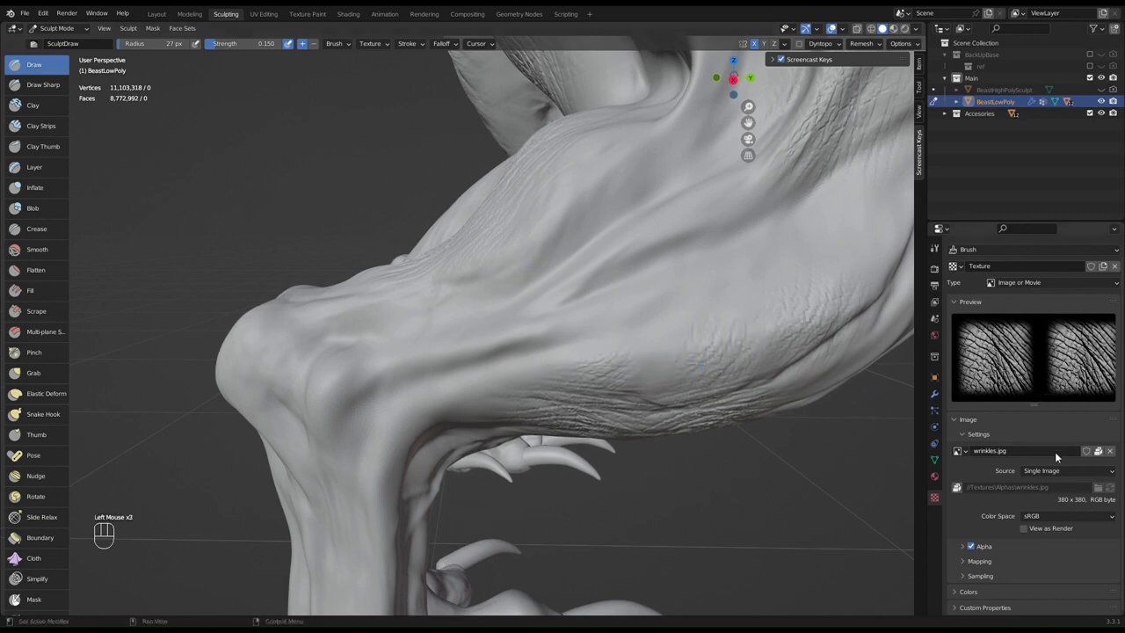
# - Replace the brush texture image with sw_skin_01.jpg and stamp a patch of it on the outer lower leg
pyautogui.click(1110, 451)
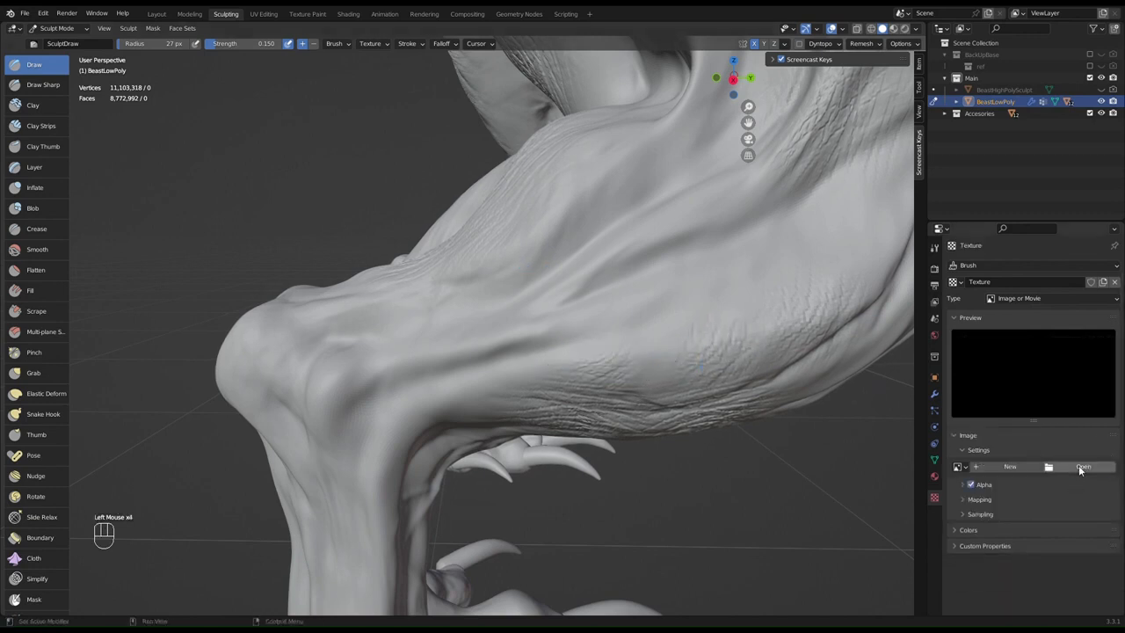
pyautogui.click(1080, 466)
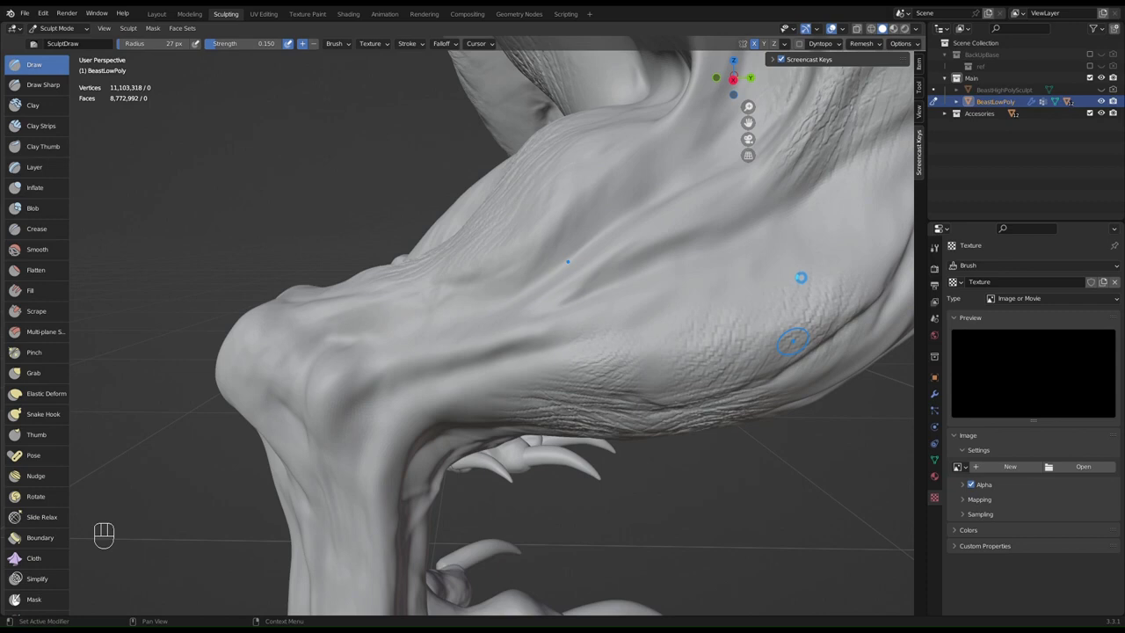
pyautogui.scroll(1, 800, 278)
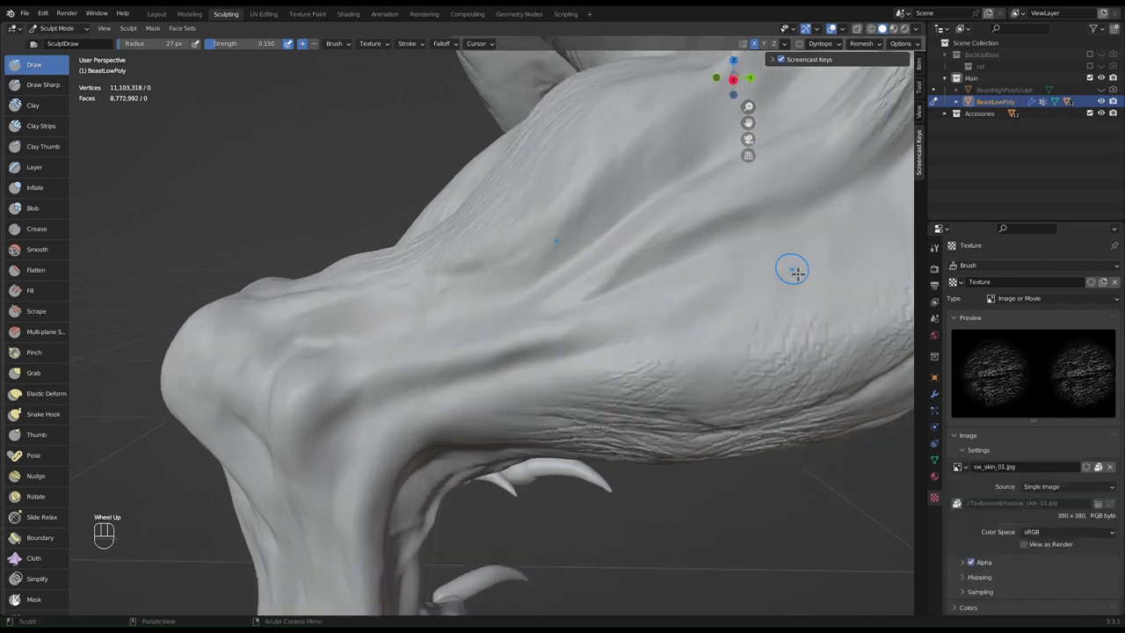
pyautogui.scroll(-2, 801, 278)
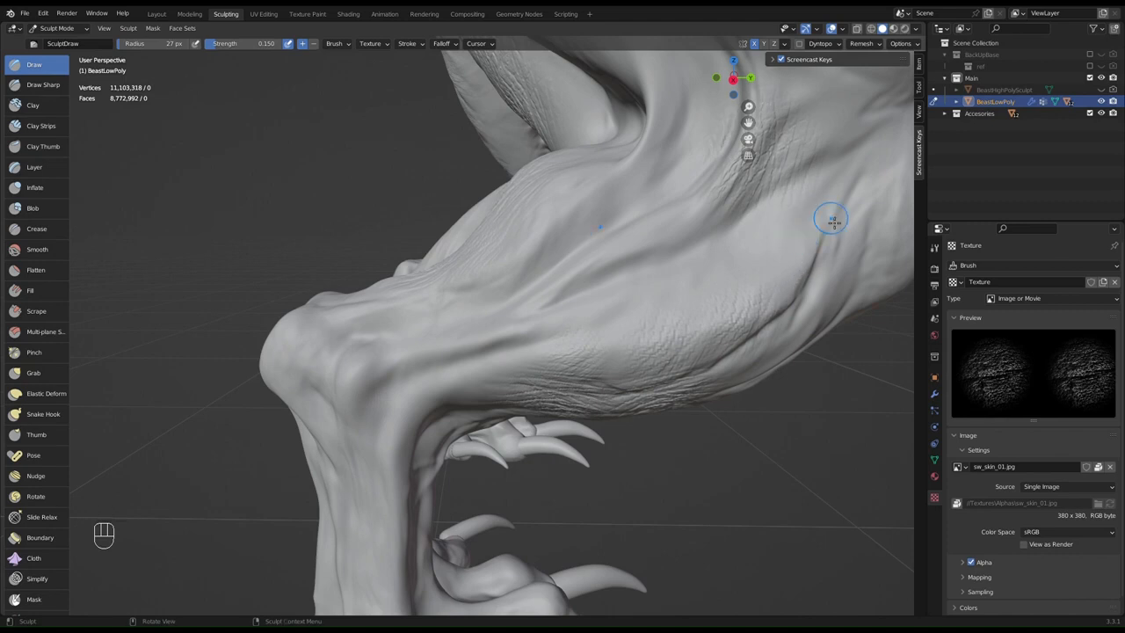
pyautogui.moveTo(829, 219)
pyautogui.mouseDown(button='middle')
pyautogui.moveTo(796, 247)
pyautogui.moveTo(787, 291)
pyautogui.mouseUp(button='middle')
pyautogui.moveTo(782, 290); pyautogui.dragTo(781, 341)
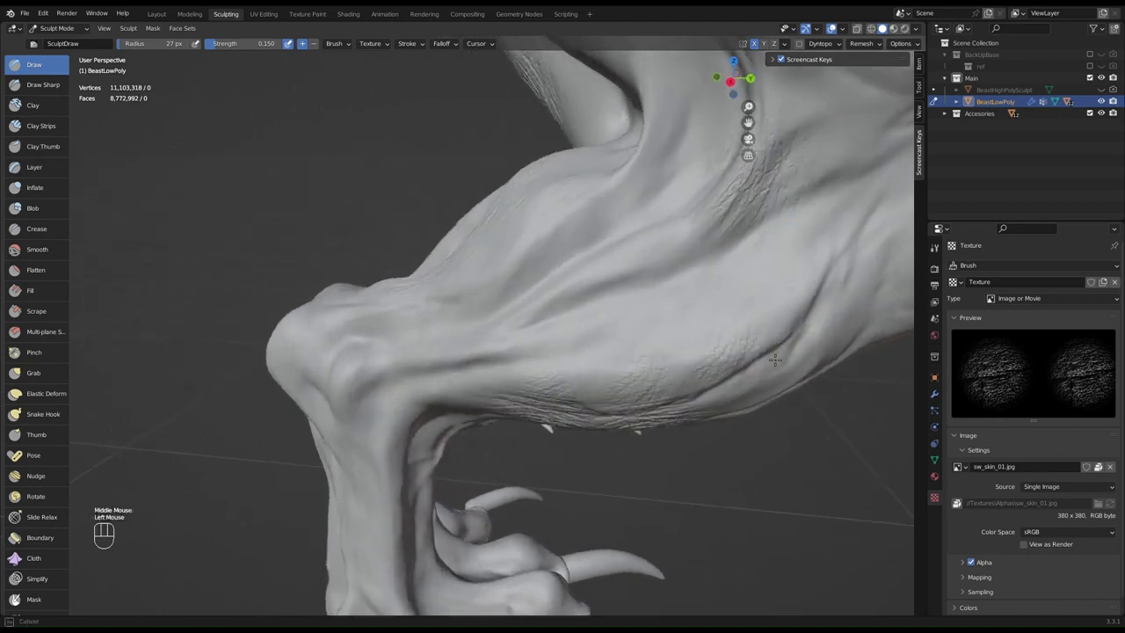
pyautogui.moveTo(815, 249); pyautogui.dragTo(816, 277, button='middle')
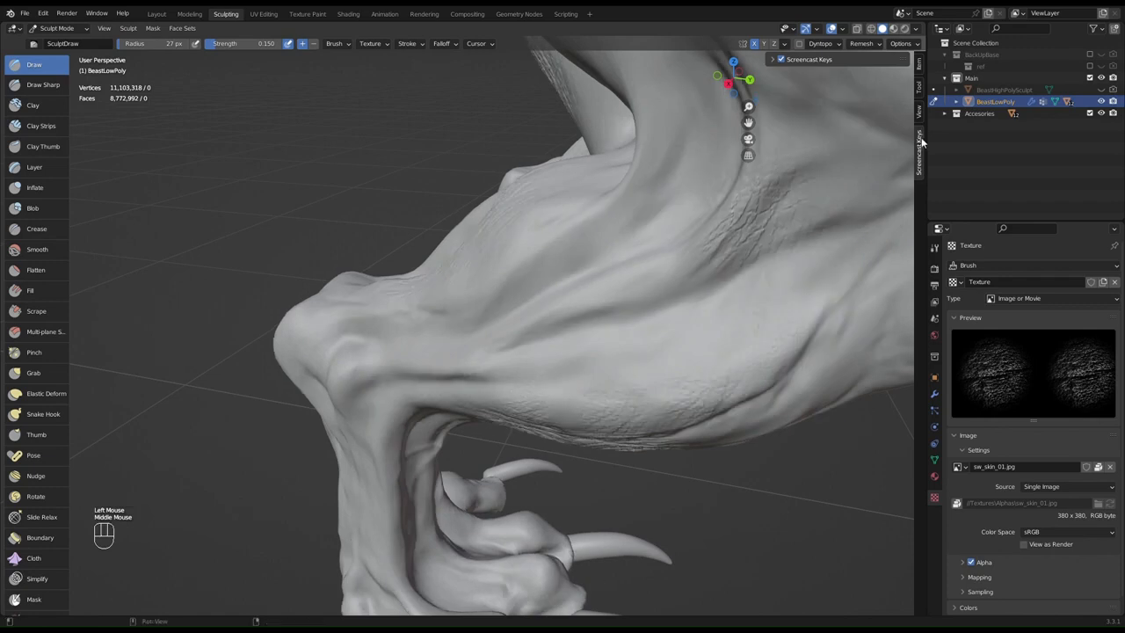
# - Set the Draw brush strength to 0.2 and the sw_skin_01.jpg color space to Raw
pyautogui.press('n')
pyautogui.press('n')
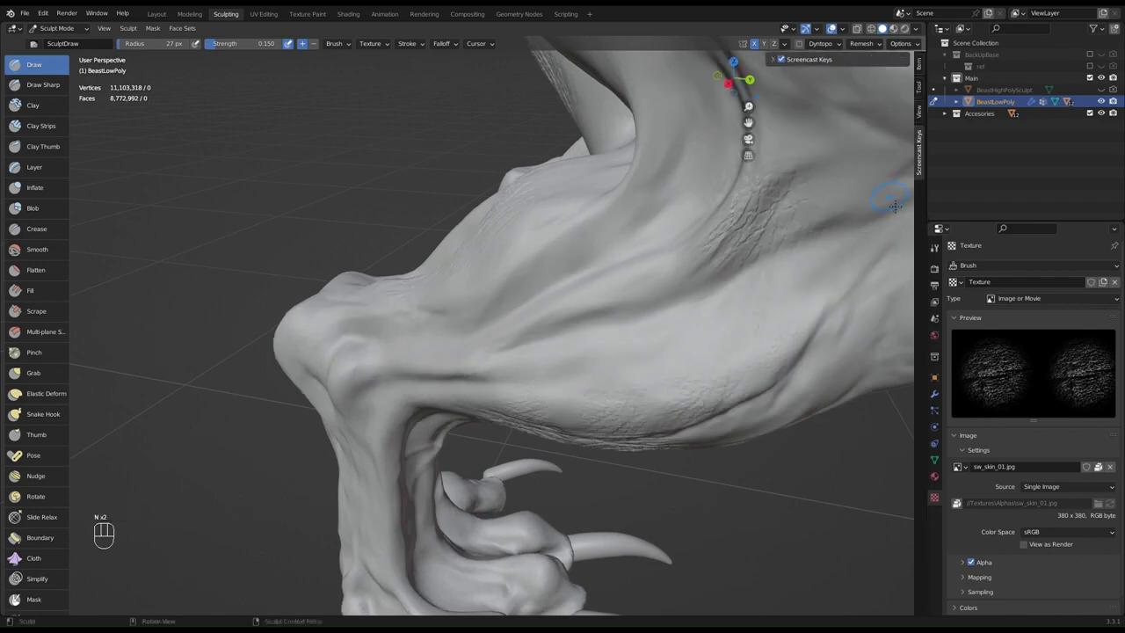
pyautogui.click(920, 89)
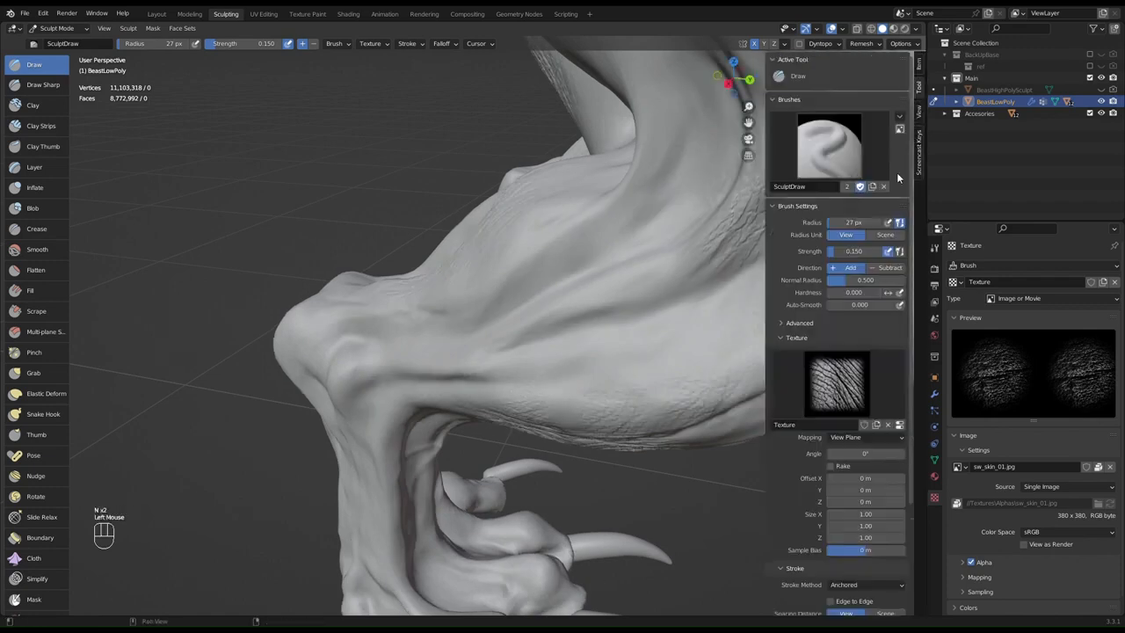
pyautogui.click(866, 252)
pyautogui.write('0.2')
pyautogui.press('Return')
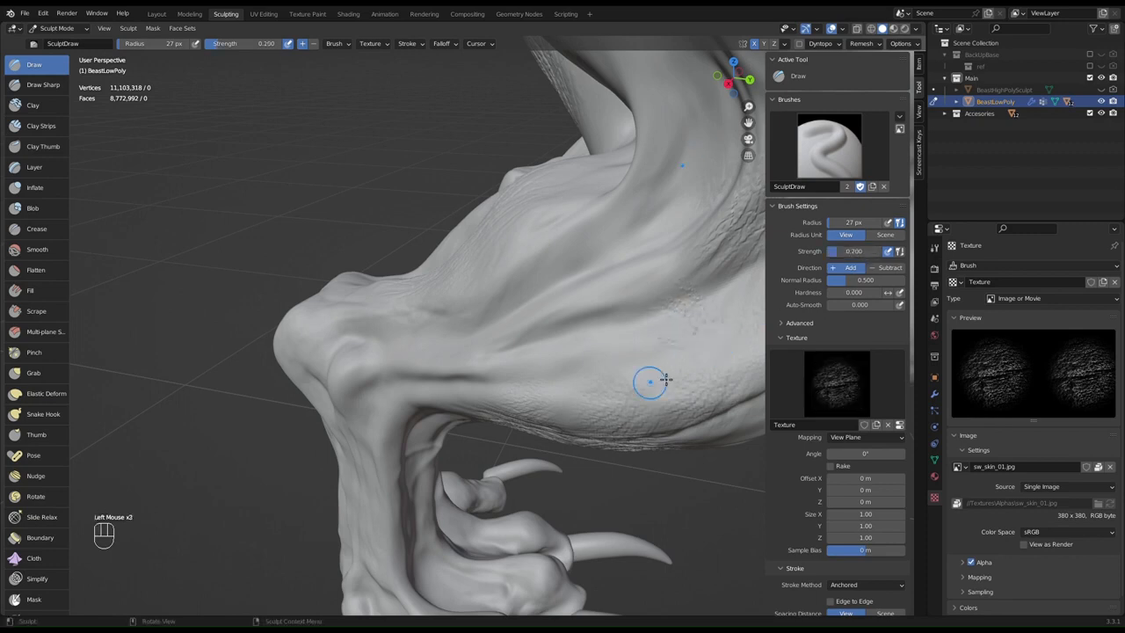
pyautogui.click(1042, 533)
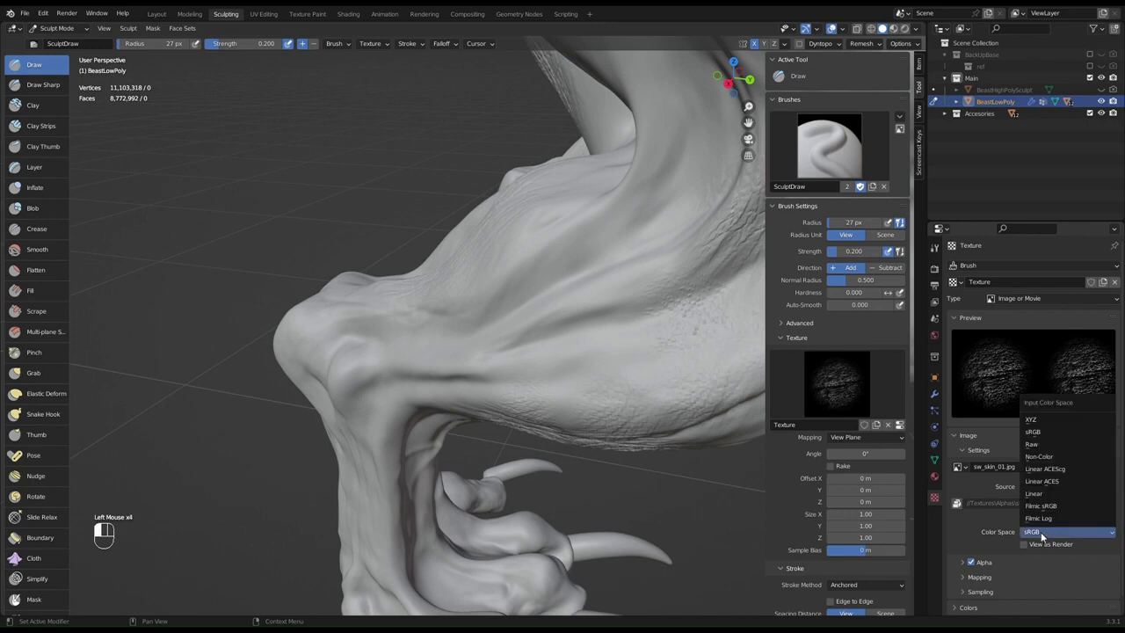
pyautogui.click(1055, 445)
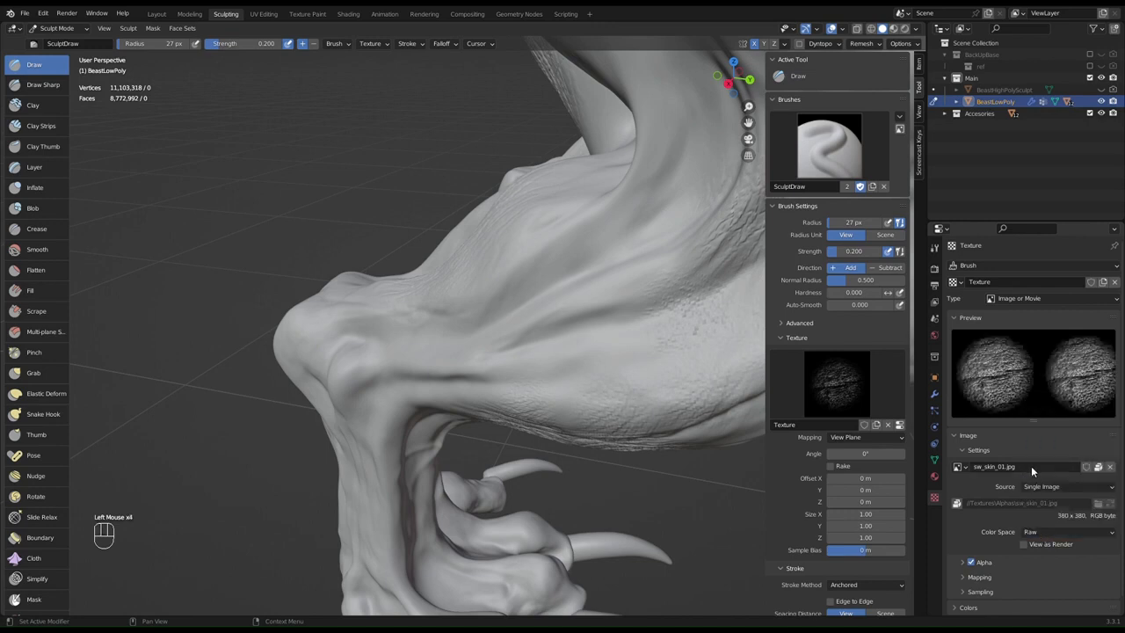
# - Stamp skin texture patches across the outer side of the lower leg and toward its rear edge
pyautogui.moveTo(741, 332)
pyautogui.mouseDown()
pyautogui.moveTo(687, 378)
pyautogui.moveTo(691, 364)
pyautogui.mouseUp()
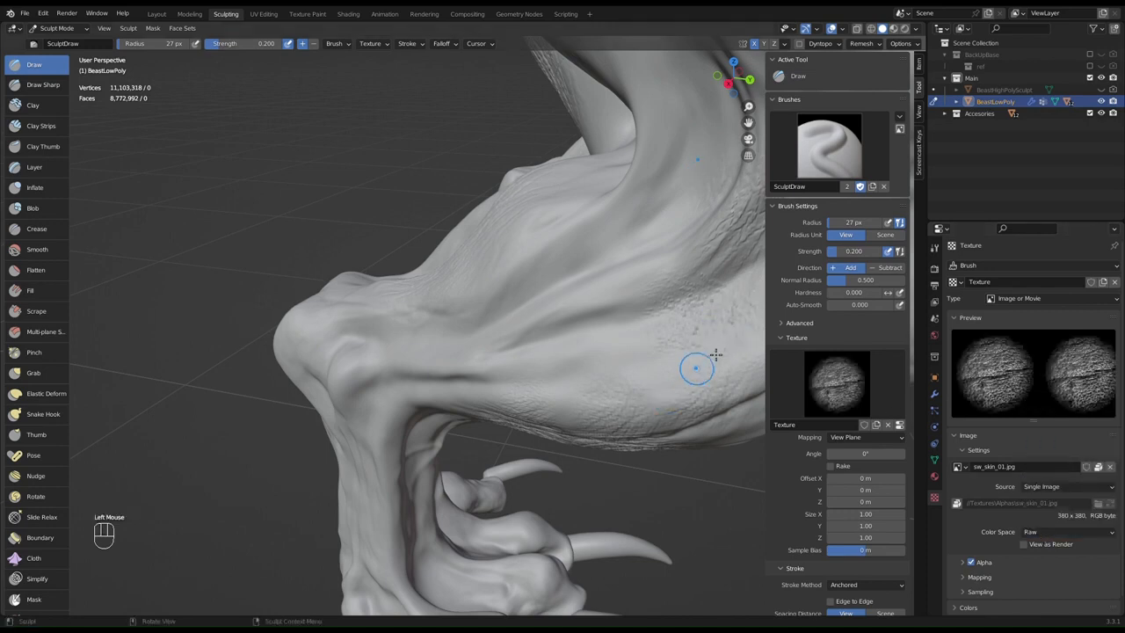
pyautogui.keyDown('shift'); pyautogui.moveTo(691, 364); pyautogui.dragTo(593, 336, button='middle'); pyautogui.keyUp('shift')
pyautogui.moveTo(623, 352)
pyautogui.mouseDown()
pyautogui.moveTo(575, 397)
pyautogui.moveTo(621, 475)
pyautogui.moveTo(638, 410)
pyautogui.mouseUp()
pyautogui.moveTo(641, 406)
pyautogui.mouseDown(button='middle')
pyautogui.moveTo(691, 339)
pyautogui.moveTo(681, 310)
pyautogui.mouseUp(button='middle')
pyautogui.moveTo(613, 304); pyautogui.dragTo(584, 334)
pyautogui.moveTo(563, 369); pyautogui.dragTo(565, 352)
pyautogui.moveTo(529, 416); pyautogui.dragTo(509, 441)
# - Stamp skin texture along the back of the lower leg, into the long groove between the muscles
pyautogui.moveTo(540, 326); pyautogui.dragTo(611, 370, button='middle')
pyautogui.moveTo(530, 334); pyautogui.dragTo(514, 372)
pyautogui.moveTo(547, 327)
pyautogui.mouseDown(button='middle')
pyautogui.moveTo(599, 326)
pyautogui.moveTo(603, 347)
pyautogui.mouseUp(button='middle')
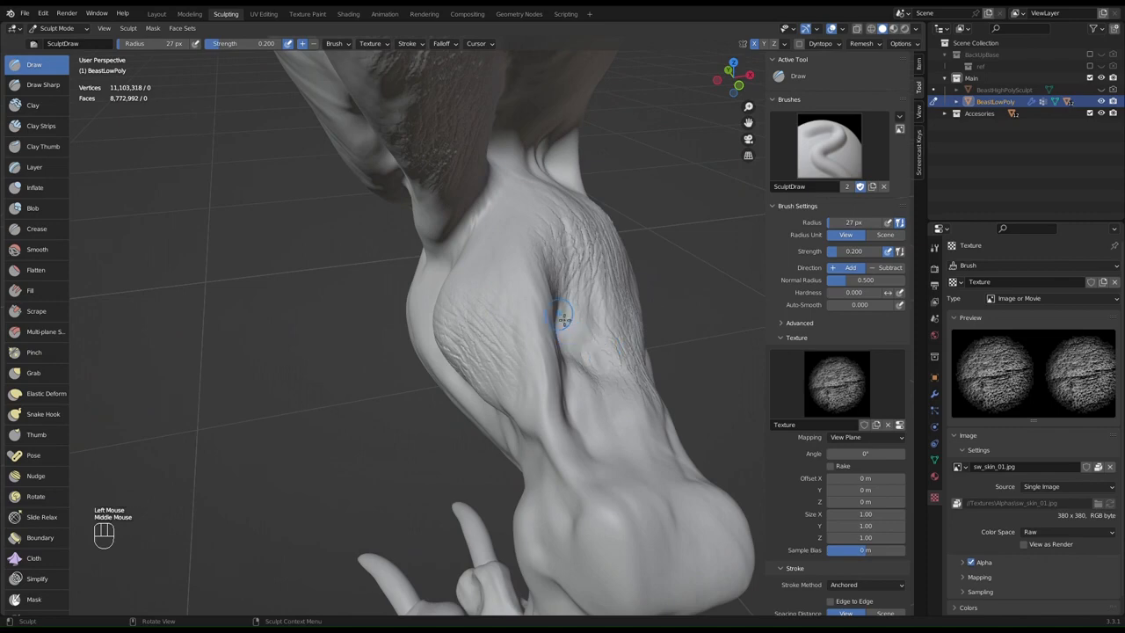
pyautogui.moveTo(565, 395); pyautogui.dragTo(567, 408)
pyautogui.moveTo(613, 362)
pyautogui.mouseDown(button='middle')
pyautogui.moveTo(664, 351)
pyautogui.moveTo(577, 354)
pyautogui.moveTo(598, 458)
pyautogui.mouseUp(button='middle')
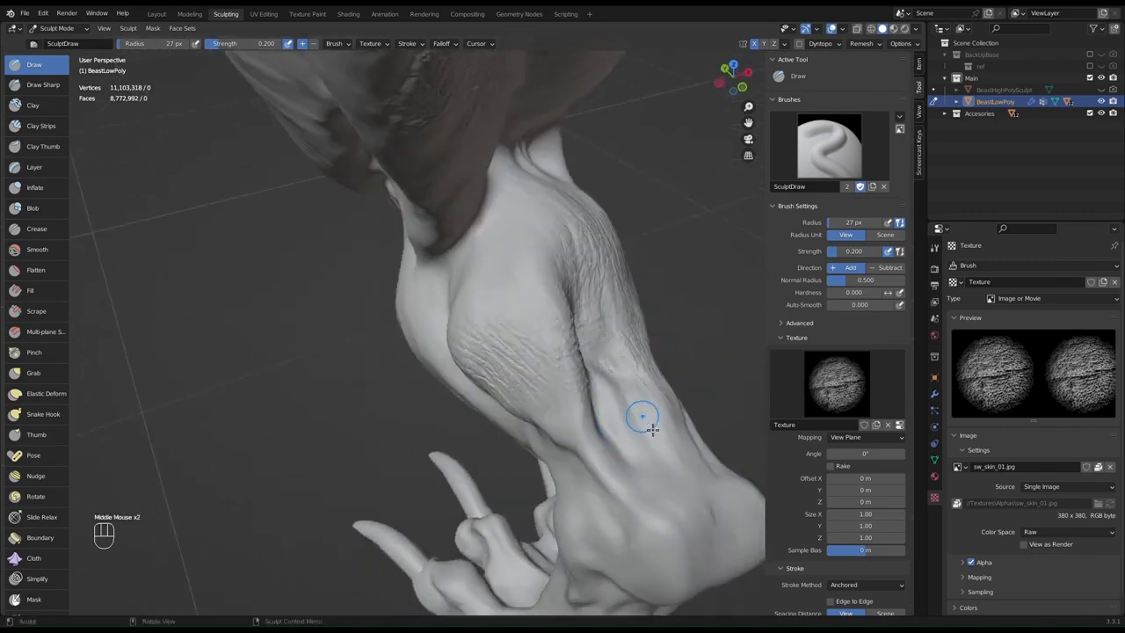
# - Stamp skin texture patches down the tendons at the end of the lower leg, just before the heel joint
pyautogui.moveTo(651, 428); pyautogui.dragTo(659, 505)
pyautogui.moveTo(608, 400); pyautogui.dragTo(608, 516)
pyautogui.moveTo(606, 494)
pyautogui.mouseDown(button='middle')
pyautogui.moveTo(639, 425)
pyautogui.moveTo(623, 360)
pyautogui.mouseUp(button='middle')
pyautogui.moveTo(623, 360)
pyautogui.mouseDown()
pyautogui.moveTo(695, 488)
pyautogui.moveTo(689, 475)
pyautogui.mouseUp()
pyautogui.moveTo(671, 460)
pyautogui.mouseDown(button='middle')
pyautogui.moveTo(671, 409)
pyautogui.moveTo(627, 356)
pyautogui.mouseUp(button='middle')
# - Set the brush strength to 0.15 and stamp skin patches over the inner side of the heel joint
pyautogui.click(850, 254)
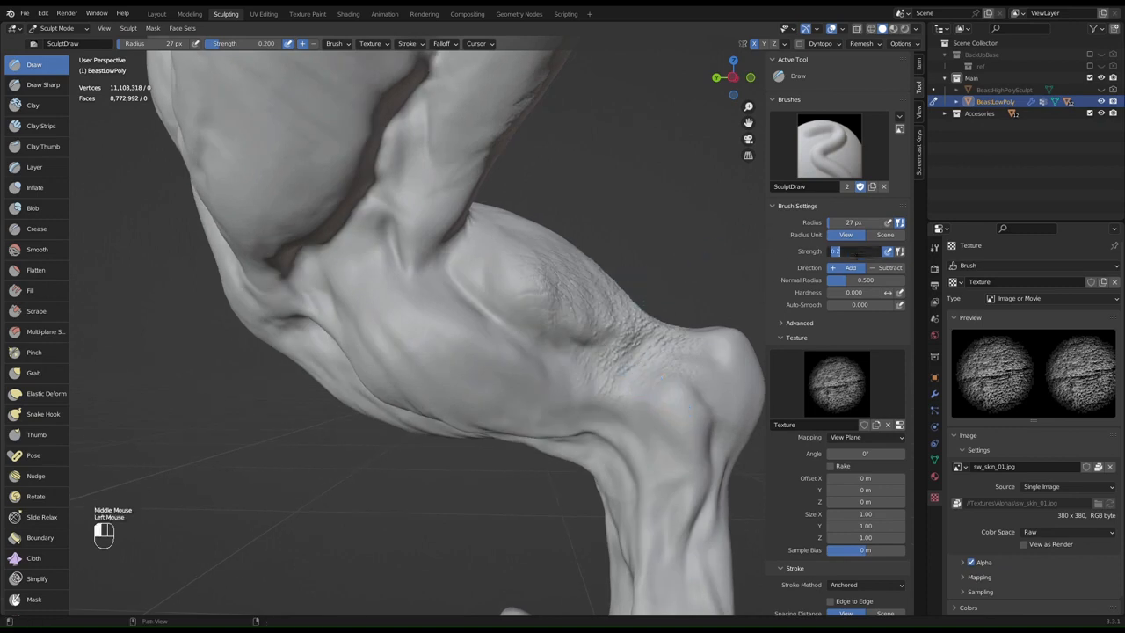
pyautogui.write('0.15')
pyautogui.press('Return')
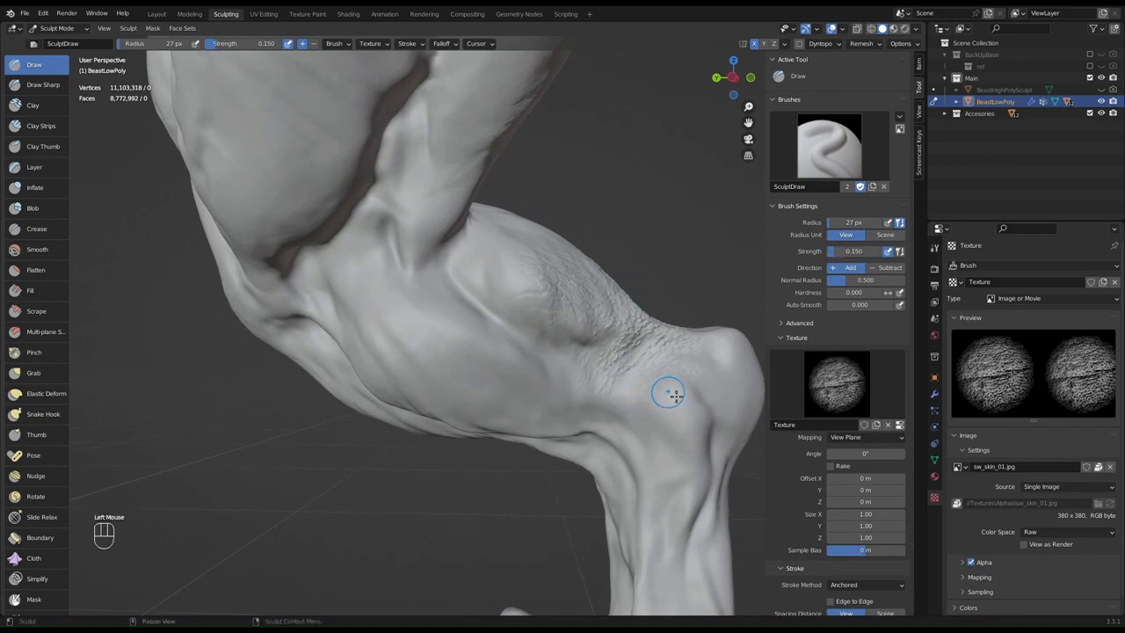
pyautogui.moveTo(668, 393); pyautogui.dragTo(725, 474)
pyautogui.moveTo(733, 515); pyautogui.dragTo(735, 517)
pyautogui.moveTo(627, 446); pyautogui.dragTo(664, 537)
# - Stamp skin texture on the outer side of the leg where the lower leg bends into the foot
pyautogui.moveTo(691, 414); pyautogui.dragTo(621, 265, button='middle')
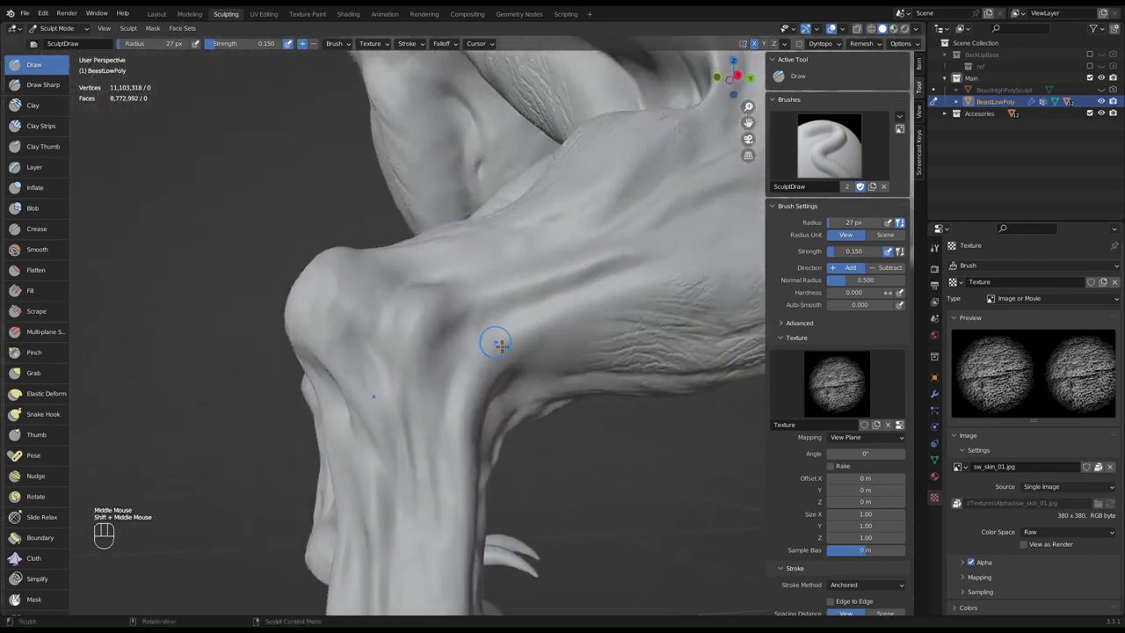
pyautogui.moveTo(525, 339); pyautogui.dragTo(625, 371)
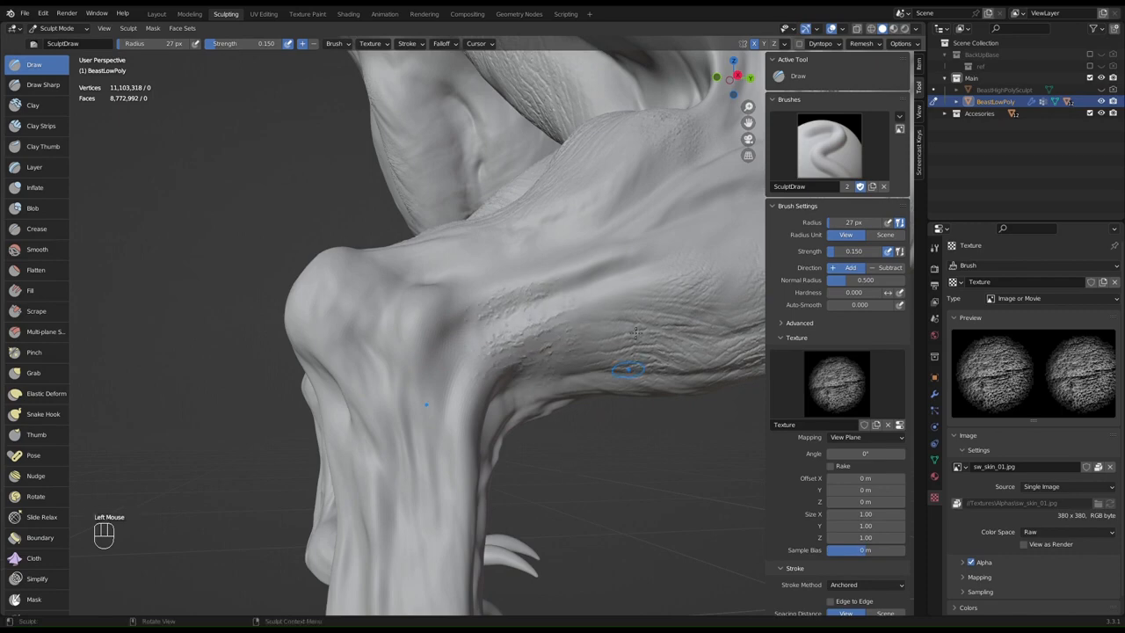
pyautogui.moveTo(628, 372); pyautogui.dragTo(612, 366, button='middle')
pyautogui.moveTo(572, 376)
pyautogui.mouseDown()
pyautogui.moveTo(560, 494)
pyautogui.moveTo(579, 420)
pyautogui.moveTo(628, 377)
pyautogui.mouseUp()
# - Stamp inverted skin texture across the upper lower leg and into the crease beneath the thigh muscle
pyautogui.scroll(-2, 629, 365)
pyautogui.keyDown('shift'); pyautogui.moveTo(653, 293); pyautogui.dragTo(493, 363, button='middle'); pyautogui.keyUp('shift')
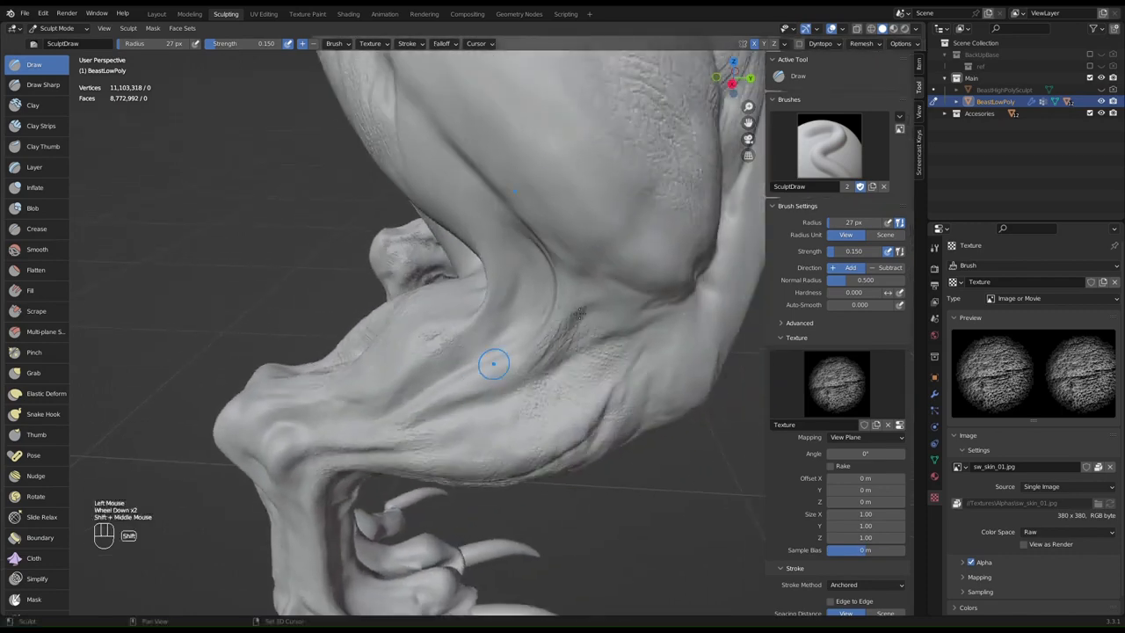
pyautogui.keyDown('ctrl'); pyautogui.moveTo(634, 362); pyautogui.dragTo(672, 357); pyautogui.keyUp('ctrl')
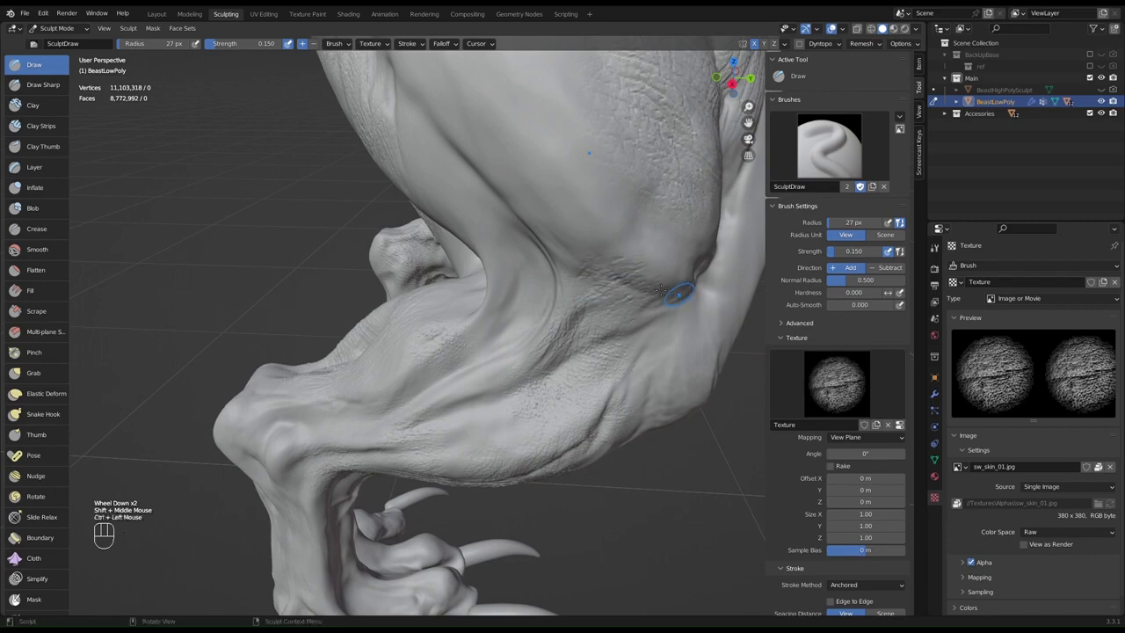
# - Stamp inverted skin texture patches over the outer side of the knee and around toward its front
pyautogui.moveTo(673, 293); pyautogui.dragTo(569, 291, button='middle')
pyautogui.scroll(3, 568, 291)
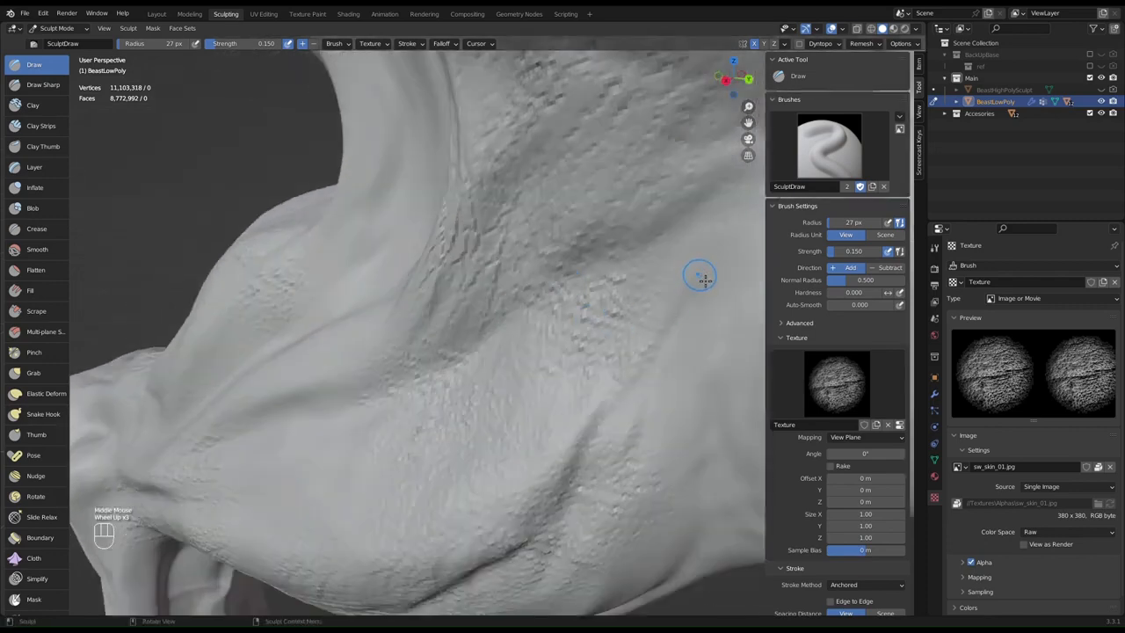
pyautogui.scroll(-1, 695, 284)
pyautogui.keyDown('ctrl'); pyautogui.moveTo(695, 284); pyautogui.dragTo(694, 457); pyautogui.keyUp('ctrl')
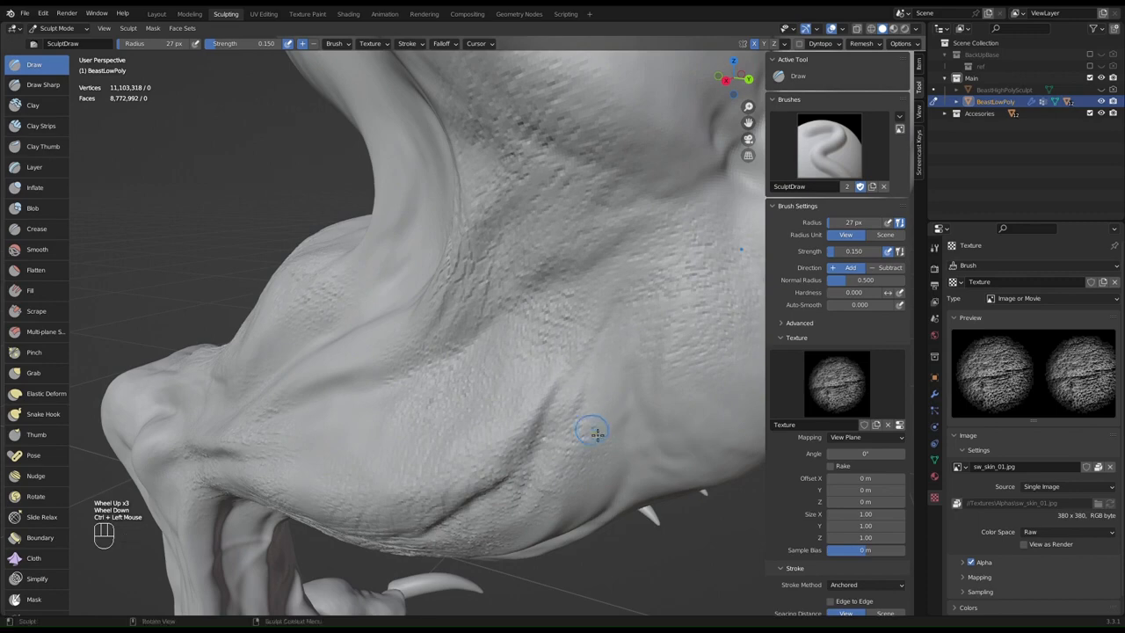
pyautogui.keyDown('ctrl'); pyautogui.moveTo(599, 396); pyautogui.dragTo(661, 492); pyautogui.keyUp('ctrl')
pyautogui.scroll(-2, 660, 414)
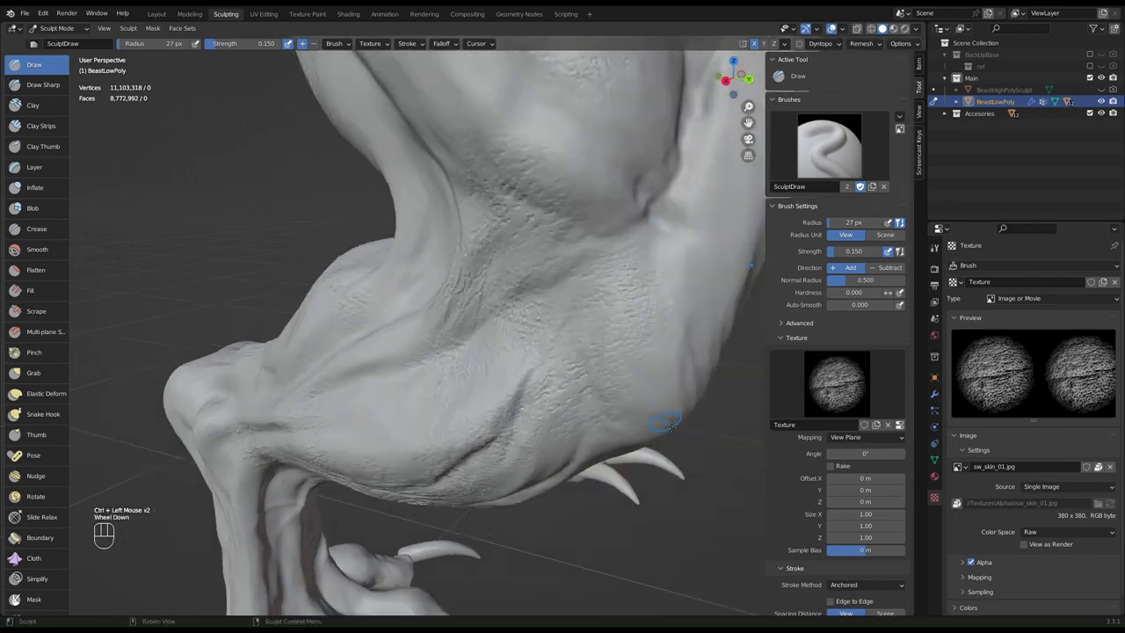
pyautogui.moveTo(660, 414); pyautogui.dragTo(613, 334, button='middle')
pyautogui.keyDown('ctrl'); pyautogui.moveTo(537, 292); pyautogui.dragTo(583, 375); pyautogui.keyUp('ctrl')
# - Stamp raised and inverted skin texture patches on the lower belly and the groin area between the thighs
pyautogui.moveTo(587, 378)
pyautogui.mouseDown(button='middle')
pyautogui.moveTo(510, 271)
pyautogui.moveTo(464, 243)
pyautogui.mouseUp(button='middle')
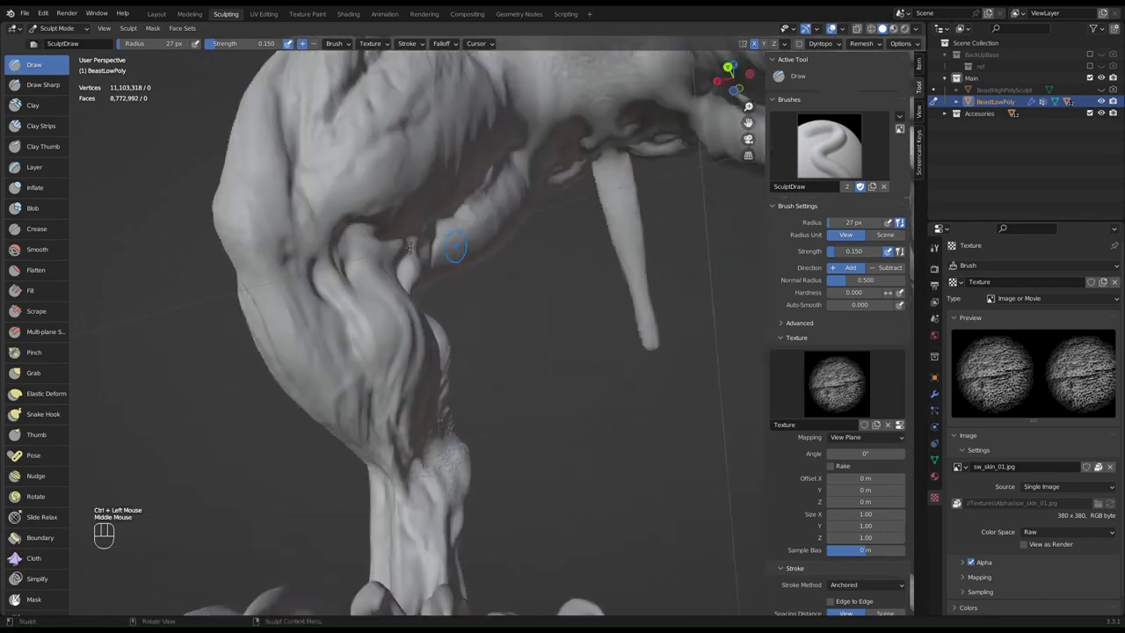
pyautogui.scroll(3, 389, 238)
pyautogui.moveTo(325, 254); pyautogui.dragTo(404, 386, button='middle')
pyautogui.scroll(-2, 283, 225)
pyautogui.moveTo(412, 316); pyautogui.dragTo(473, 332, button='middle')
pyautogui.keyDown('shift'); pyautogui.scroll(1, 510, 226); pyautogui.keyUp('shift')
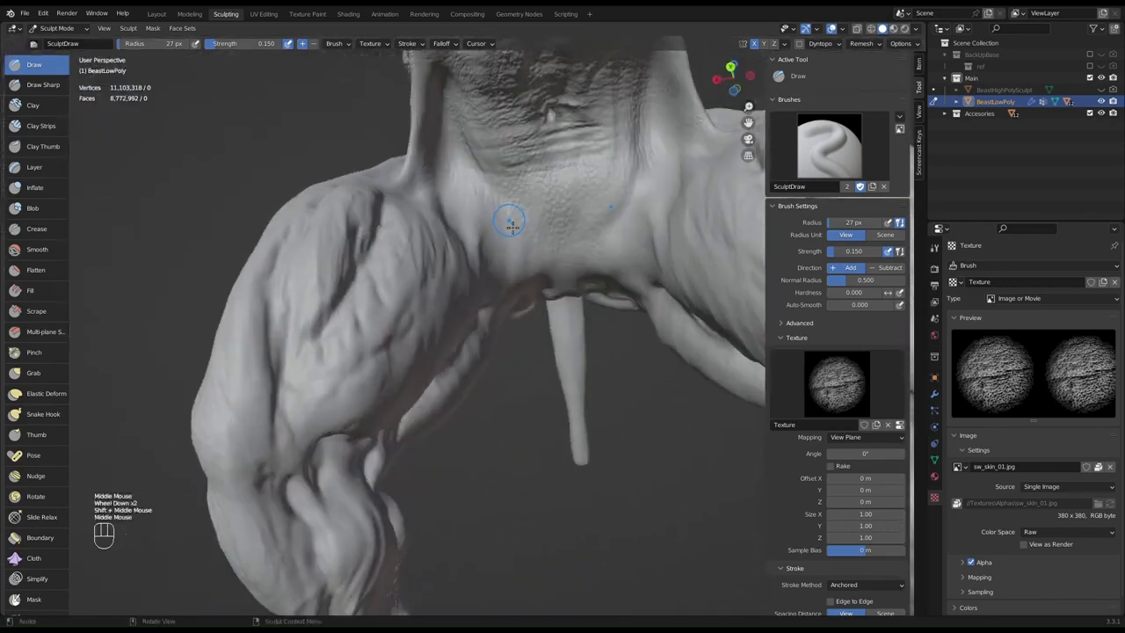
pyautogui.scroll(3, 519, 220)
pyautogui.keyDown('ctrl'); pyautogui.moveTo(538, 269); pyautogui.dragTo(538, 269); pyautogui.keyUp('ctrl')
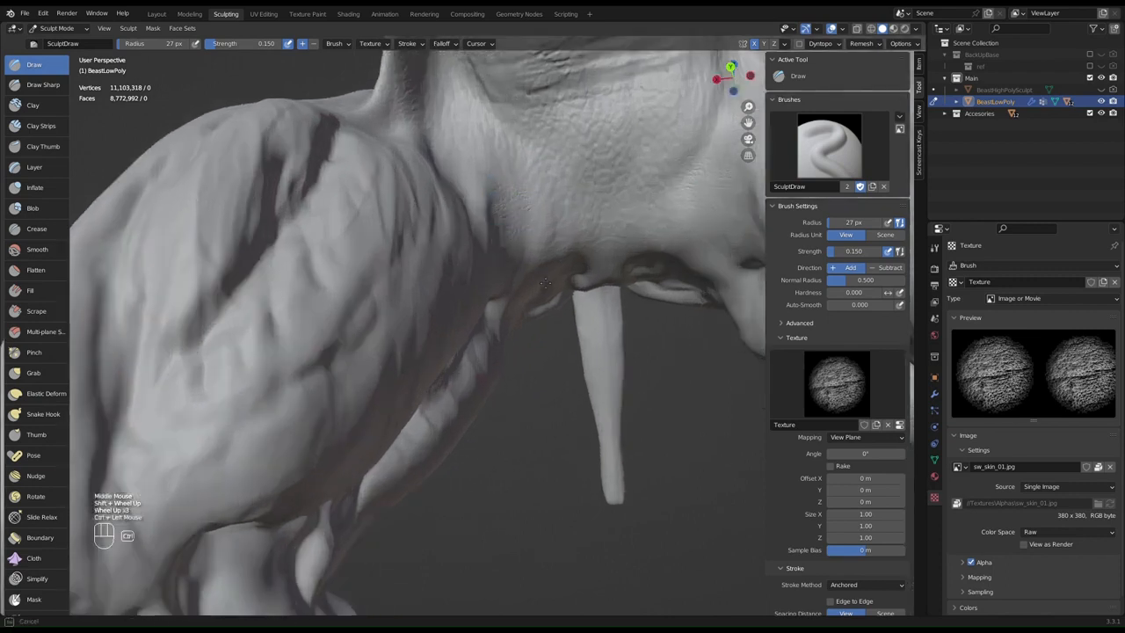
pyautogui.keyDown('ctrl'); pyautogui.moveTo(557, 306); pyautogui.dragTo(558, 307); pyautogui.keyUp('ctrl')
pyautogui.moveTo(607, 226)
pyautogui.mouseDown()
pyautogui.moveTo(611, 299)
pyautogui.moveTo(608, 264)
pyautogui.mouseUp()
pyautogui.keyDown('ctrl'); pyautogui.moveTo(599, 168); pyautogui.dragTo(574, 215); pyautogui.keyUp('ctrl')
# - Stamp raised and inverted skin texture patches over the smooth outer thigh muscle and up around the hip
pyautogui.scroll(-1, 567, 217)
pyautogui.moveTo(559, 213)
pyautogui.mouseDown(button='middle')
pyautogui.moveTo(487, 195)
pyautogui.moveTo(598, 266)
pyautogui.moveTo(502, 214)
pyautogui.mouseUp(button='middle')
pyautogui.scroll(-1, 502, 213)
pyautogui.moveTo(397, 205)
pyautogui.mouseDown(button='middle')
pyautogui.moveTo(452, 234)
pyautogui.moveTo(425, 183)
pyautogui.mouseUp(button='middle')
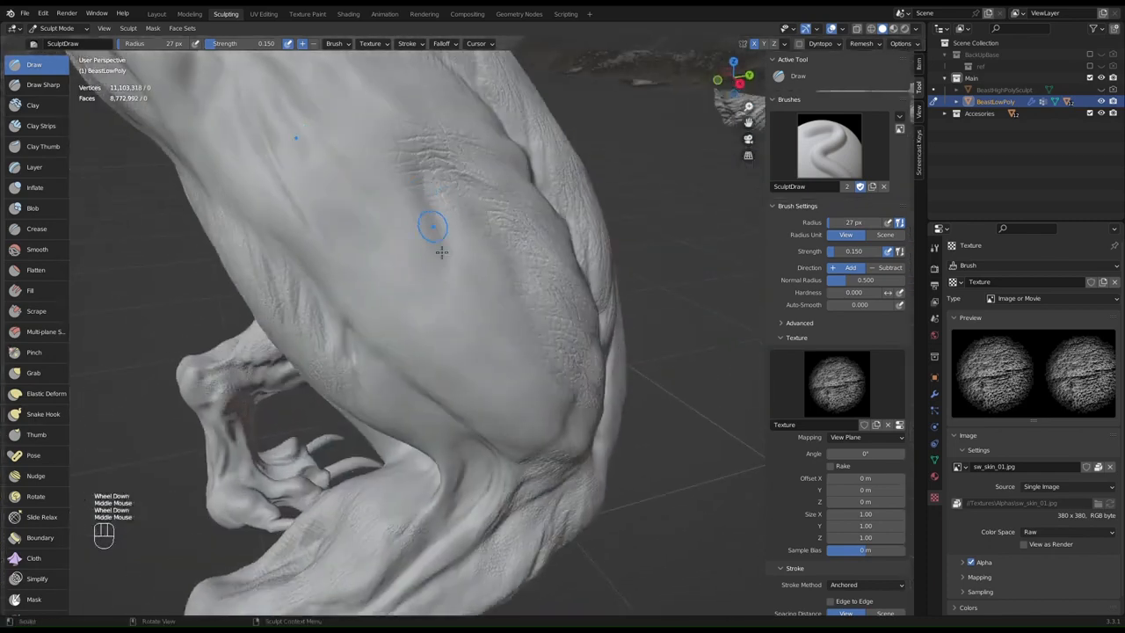
pyautogui.moveTo(443, 252)
pyautogui.mouseDown()
pyautogui.moveTo(454, 308)
pyautogui.moveTo(478, 259)
pyautogui.moveTo(499, 352)
pyautogui.moveTo(544, 416)
pyautogui.moveTo(531, 422)
pyautogui.moveTo(605, 538)
pyautogui.mouseUp()
pyautogui.keyDown('ctrl'); pyautogui.moveTo(539, 332); pyautogui.dragTo(445, 259); pyautogui.keyUp('ctrl')
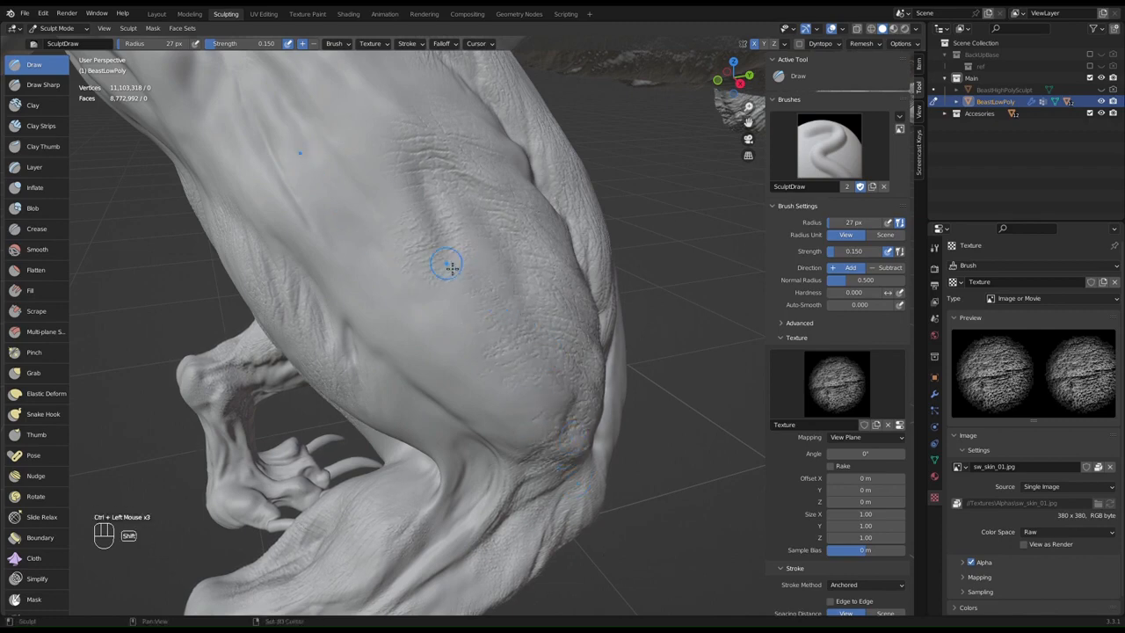
pyautogui.keyDown('shift'); pyautogui.moveTo(445, 259); pyautogui.dragTo(645, 510, button='middle'); pyautogui.keyUp('shift')
pyautogui.moveTo(565, 322)
pyautogui.keyDown('ctrl'); pyautogui.mouseDown()
pyautogui.moveTo(596, 410)
pyautogui.moveTo(623, 387)
pyautogui.moveTo(677, 505)
pyautogui.mouseUp(); pyautogui.keyUp('ctrl')
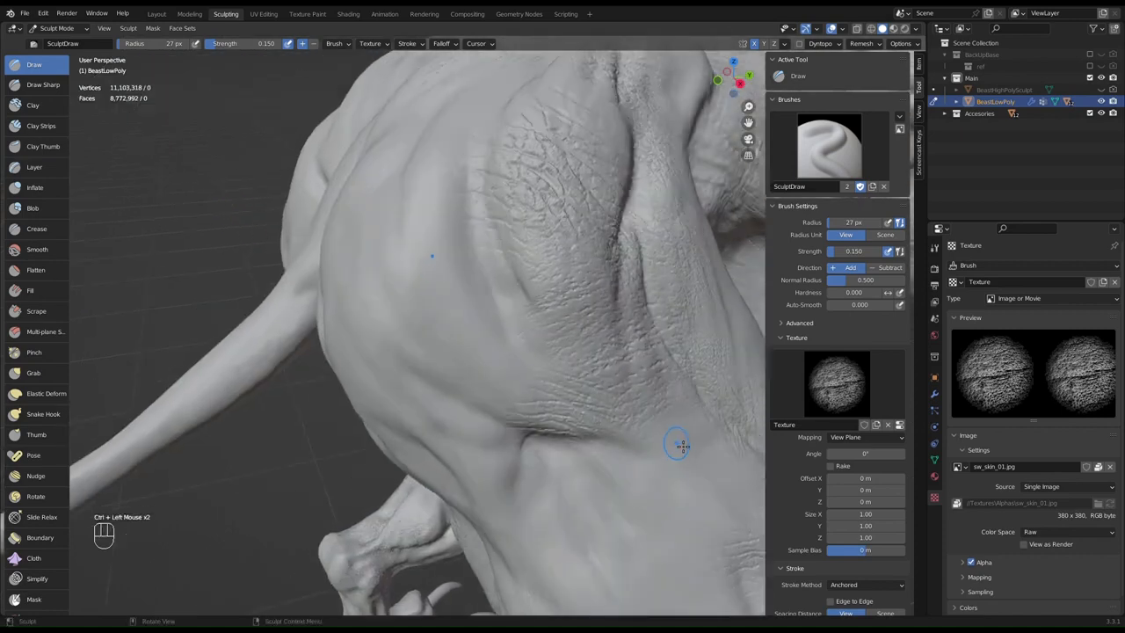
# - Stamp inverted and raised skin texture patches below the outer thigh crease and along the back of the thigh
pyautogui.keyDown('ctrl'); pyautogui.moveTo(673, 442); pyautogui.dragTo(733, 565); pyautogui.keyUp('ctrl')
pyautogui.moveTo(585, 389); pyautogui.dragTo(693, 361, button='middle')
pyautogui.moveTo(619, 320); pyautogui.dragTo(643, 409)
# - Stamp inverted skin texture around the tail root and the upper part of the tail
pyautogui.keyDown('ctrl'); pyautogui.moveTo(547, 291); pyautogui.dragTo(565, 448); pyautogui.keyUp('ctrl')
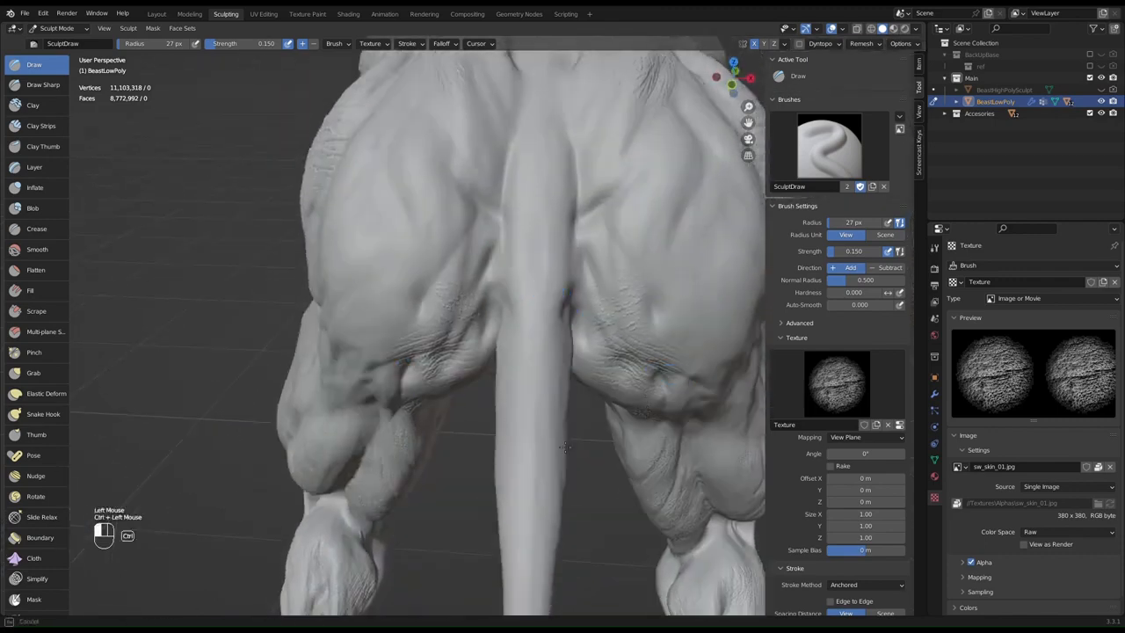
pyautogui.keyDown('ctrl'); pyautogui.moveTo(560, 347); pyautogui.dragTo(560, 346); pyautogui.keyUp('ctrl')
pyautogui.moveTo(560, 344); pyautogui.dragTo(533, 413, button='middle')
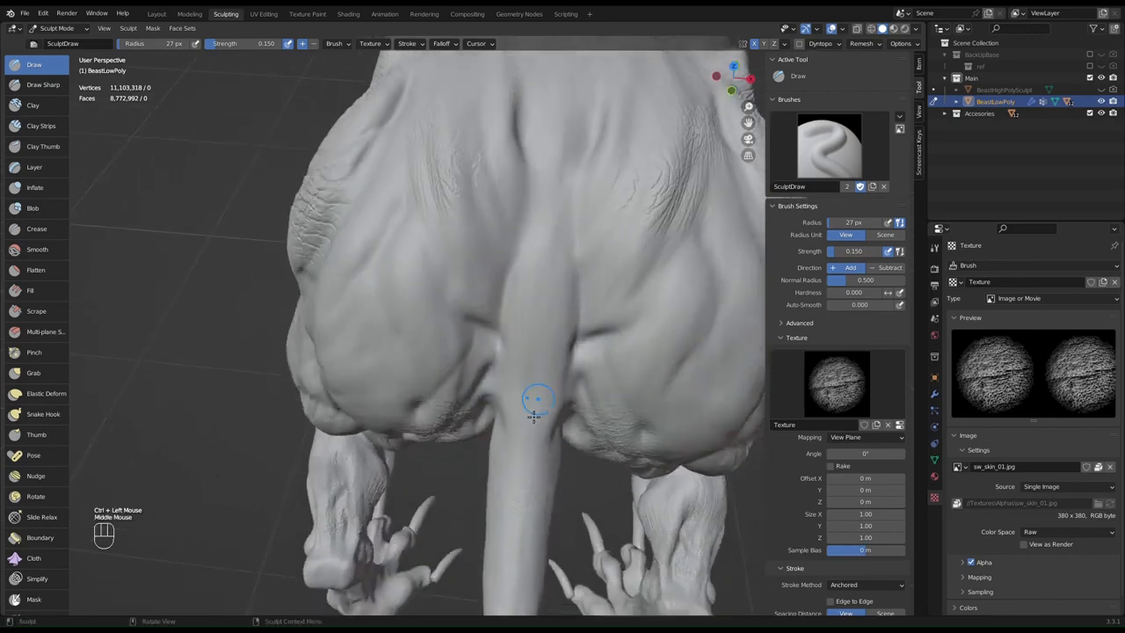
pyautogui.keyDown('ctrl'); pyautogui.moveTo(535, 374); pyautogui.dragTo(546, 518); pyautogui.keyUp('ctrl')
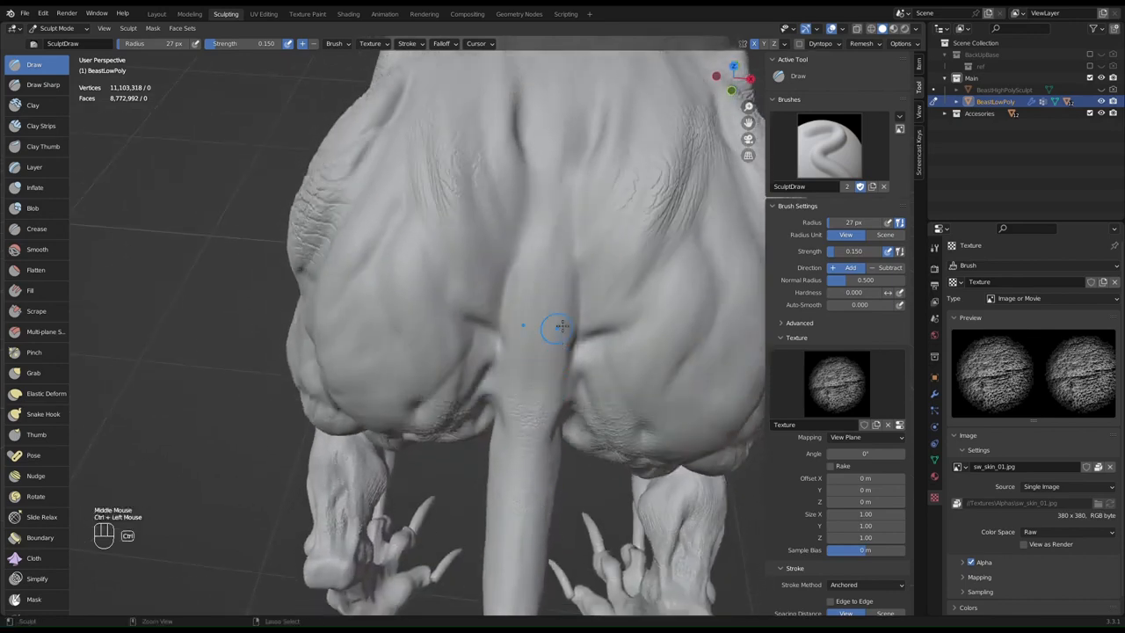
pyautogui.keyDown('ctrl'); pyautogui.moveTo(542, 326); pyautogui.dragTo(573, 450); pyautogui.keyUp('ctrl')
# - Stamp inverted skin texture patches along the rest of the tail down to its tip
pyautogui.keyDown('shift'); pyautogui.moveTo(591, 372); pyautogui.dragTo(598, 246, button='middle'); pyautogui.keyUp('shift')
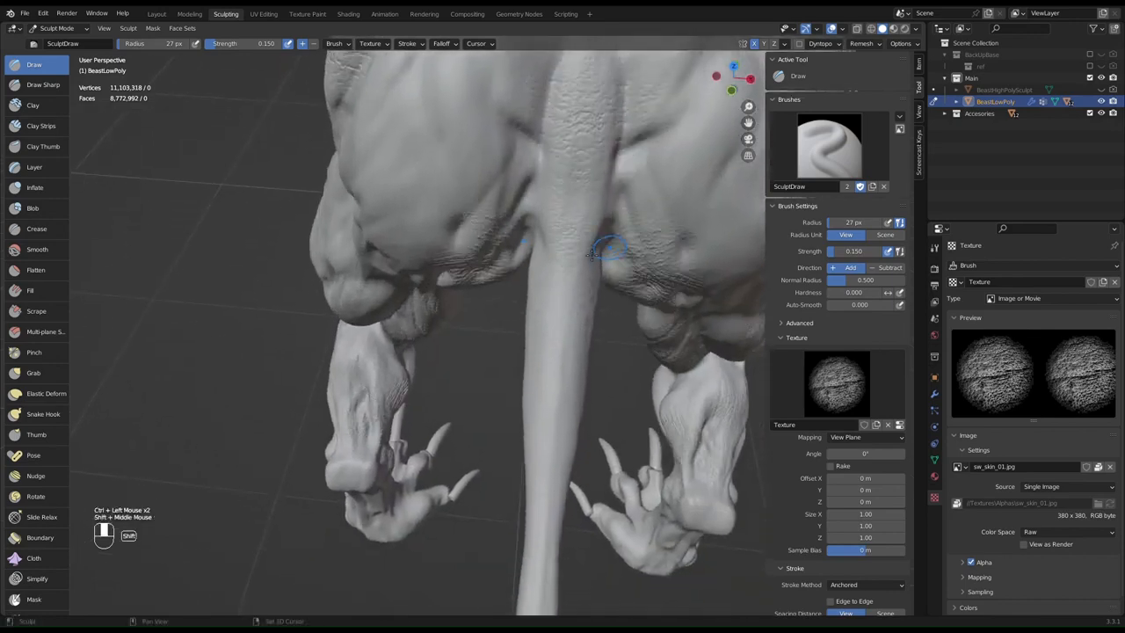
pyautogui.keyDown('ctrl'); pyautogui.moveTo(561, 318); pyautogui.dragTo(563, 458); pyautogui.keyUp('ctrl')
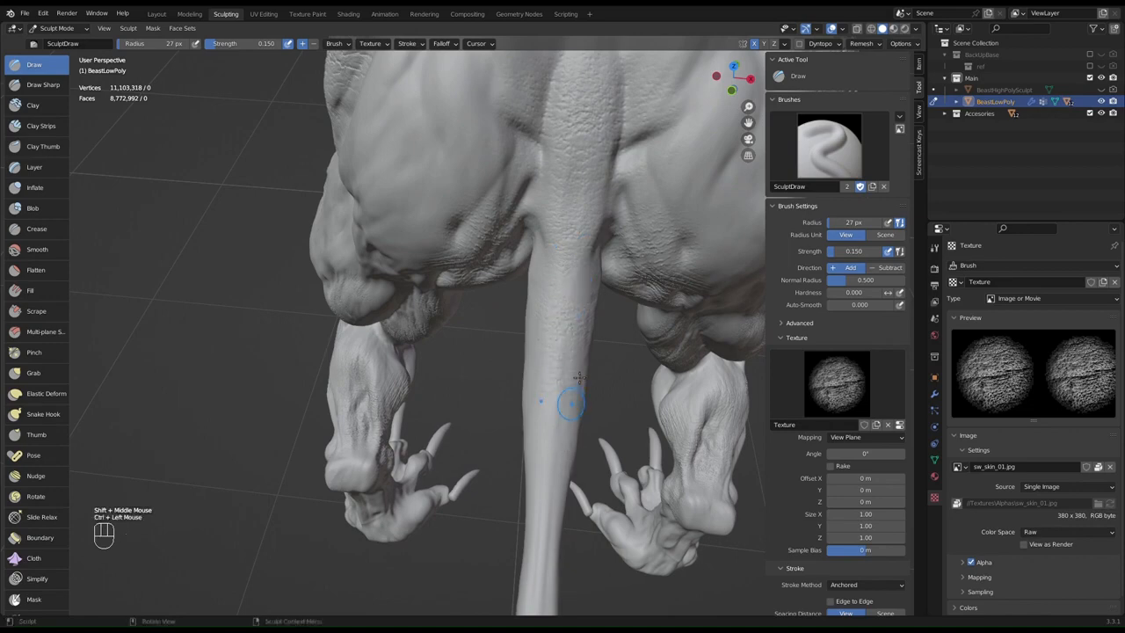
pyautogui.keyDown('shift'); pyautogui.moveTo(575, 392); pyautogui.dragTo(592, 234, button='middle'); pyautogui.keyUp('shift')
pyautogui.keyDown('ctrl'); pyautogui.moveTo(568, 314); pyautogui.dragTo(587, 488); pyautogui.keyUp('ctrl')
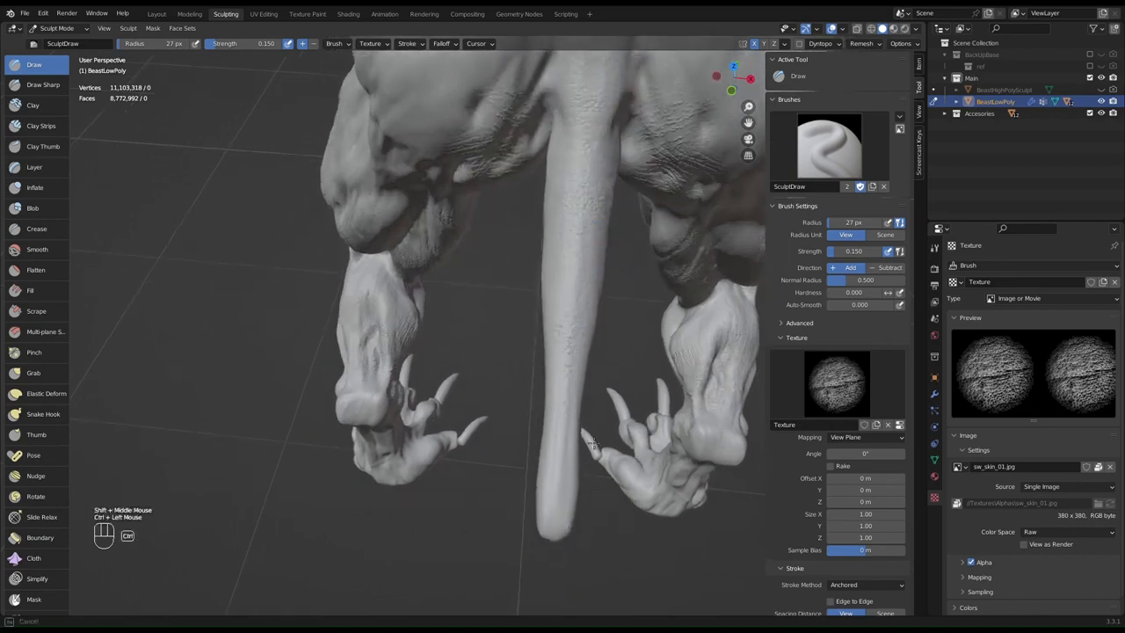
pyautogui.keyDown('ctrl'); pyautogui.moveTo(593, 443); pyautogui.dragTo(594, 443); pyautogui.keyUp('ctrl')
pyautogui.moveTo(593, 439); pyautogui.dragTo(591, 369, button='middle')
pyautogui.keyDown('ctrl'); pyautogui.moveTo(582, 352); pyautogui.dragTo(617, 536); pyautogui.keyUp('ctrl')
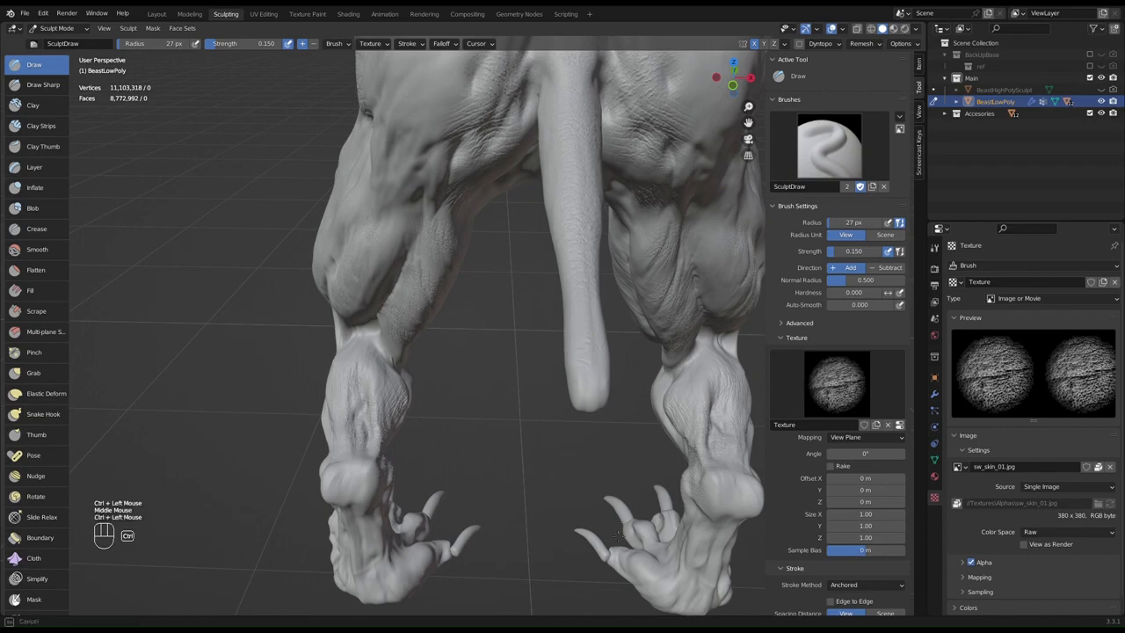
# - Stamp skin texture patches on the underside of the tail root and between the thighs, mostly inverted
pyautogui.moveTo(623, 288); pyautogui.dragTo(581, 304, button='middle')
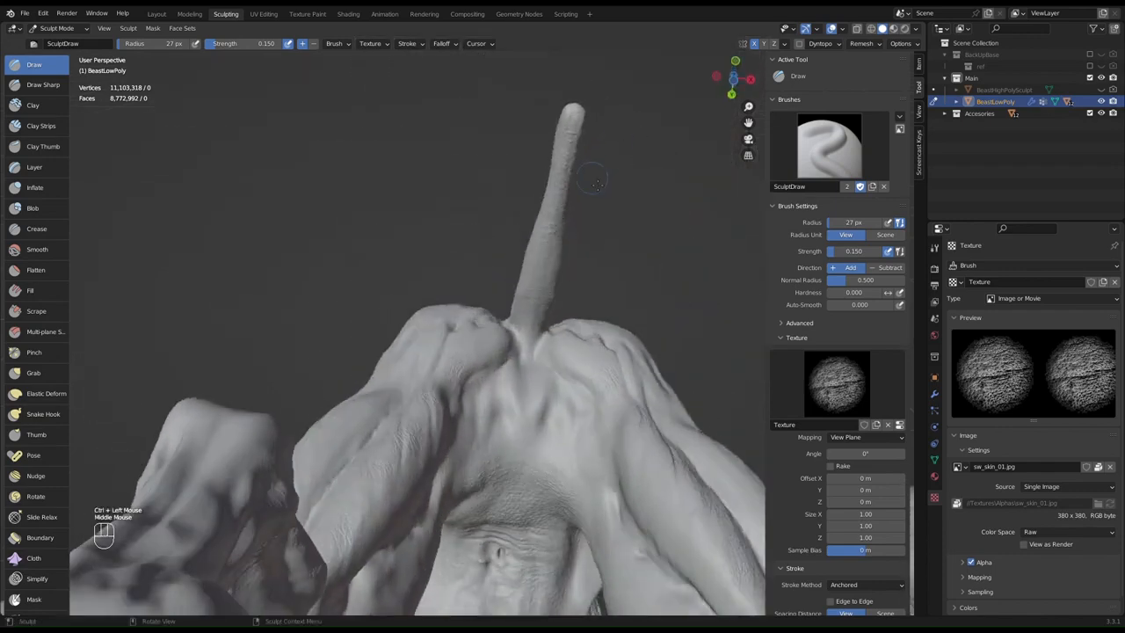
pyautogui.scroll(4, 580, 304)
pyautogui.keyDown('ctrl'); pyautogui.moveTo(606, 314); pyautogui.dragTo(597, 376); pyautogui.keyUp('ctrl')
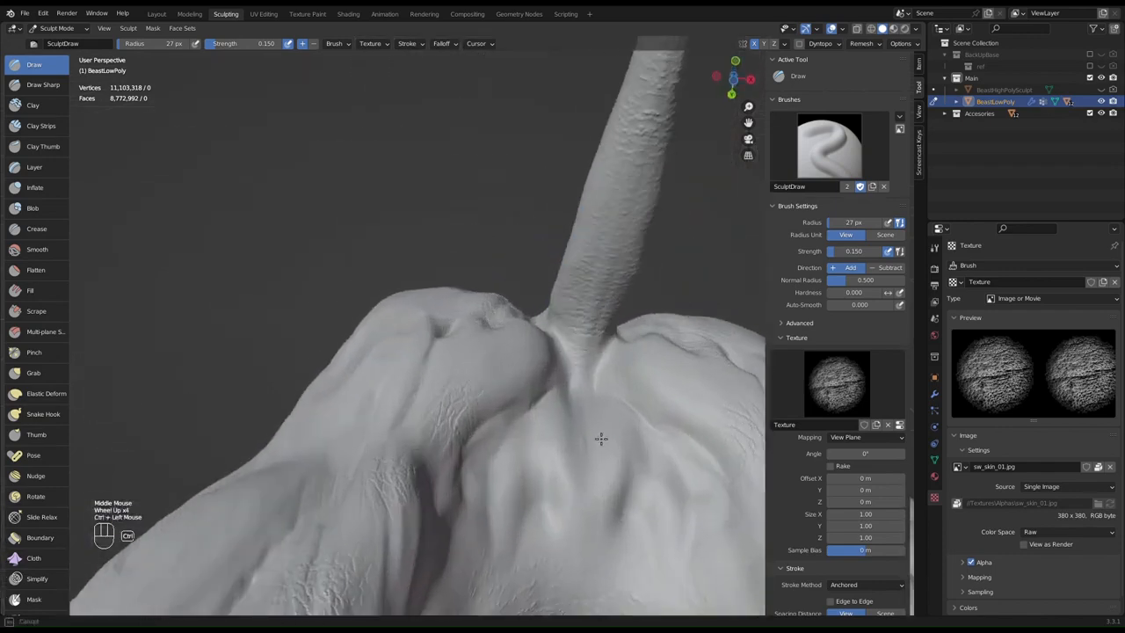
pyautogui.moveTo(602, 437)
pyautogui.keyDown('ctrl'); pyautogui.mouseDown()
pyautogui.moveTo(592, 417)
pyautogui.moveTo(605, 538)
pyautogui.mouseUp(); pyautogui.keyUp('ctrl')
pyautogui.moveTo(620, 587); pyautogui.dragTo(624, 527)
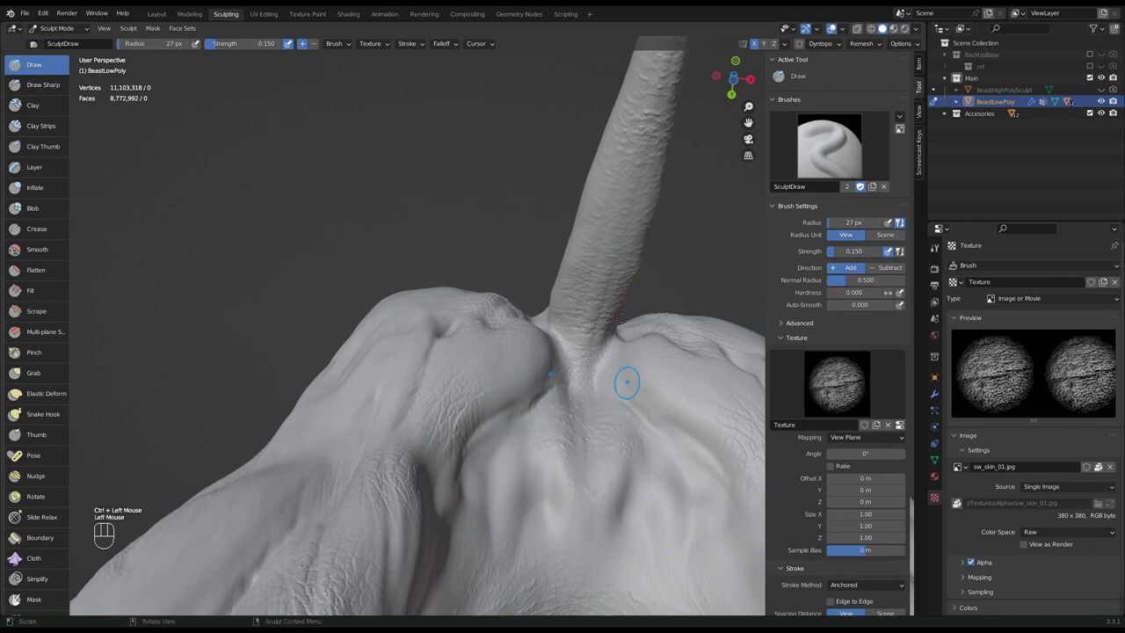
# - Stamp inverted skin texture over the lower back above the tail and around the creases beside the spine
pyautogui.moveTo(625, 389)
pyautogui.mouseDown(button='middle')
pyautogui.moveTo(630, 422)
pyautogui.moveTo(571, 219)
pyautogui.moveTo(527, 359)
pyautogui.mouseUp(button='middle')
pyautogui.scroll(-4, 571, 219)
pyautogui.scroll(1, 527, 359)
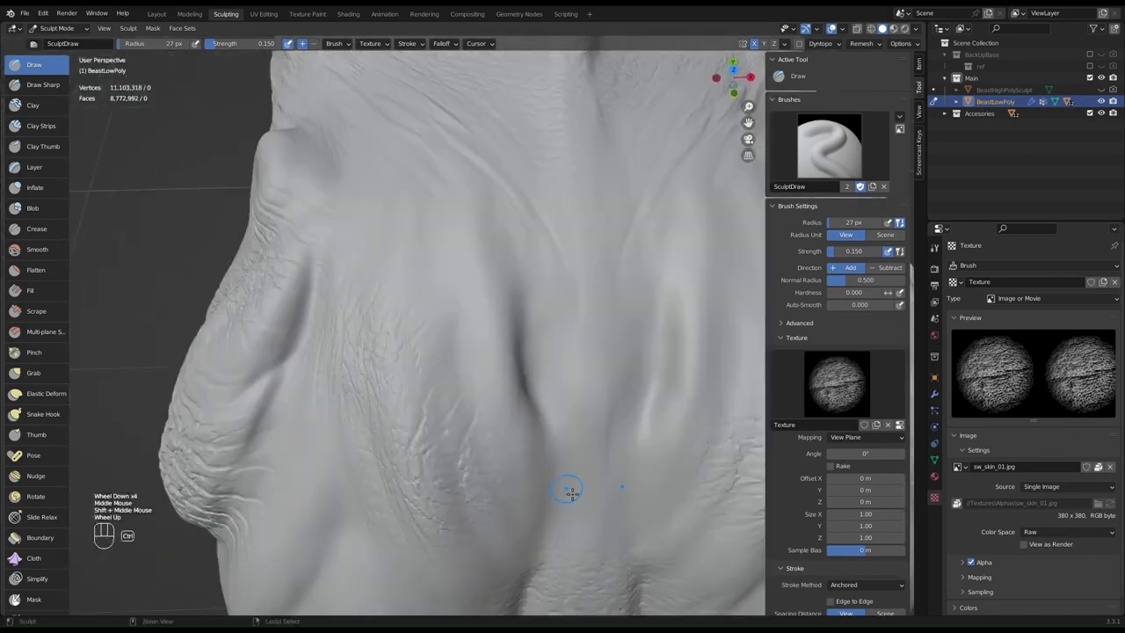
pyautogui.keyDown('ctrl'); pyautogui.moveTo(570, 490); pyautogui.dragTo(619, 459); pyautogui.keyUp('ctrl')
pyautogui.moveTo(535, 378)
pyautogui.keyDown('ctrl'); pyautogui.mouseDown()
pyautogui.moveTo(555, 570)
pyautogui.moveTo(572, 490)
pyautogui.moveTo(529, 309)
pyautogui.mouseUp(); pyautogui.keyUp('ctrl')
pyautogui.keyDown('ctrl'); pyautogui.moveTo(500, 273); pyautogui.dragTo(501, 334); pyautogui.keyUp('ctrl')
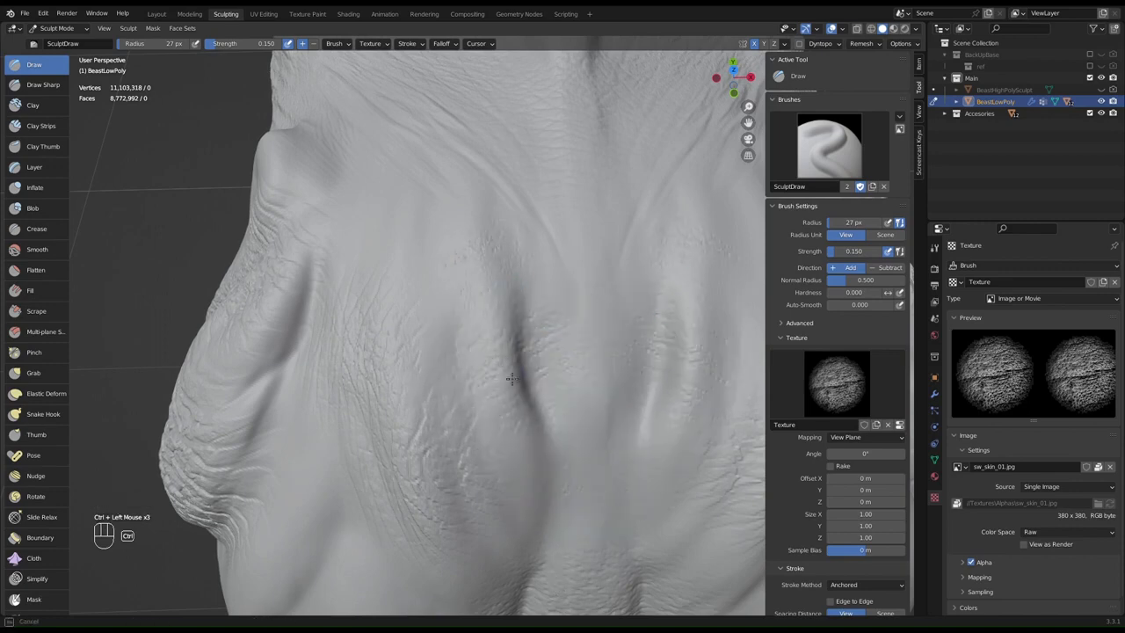
# - Stamp inverted skin texture over the side of the rump between the spine and the hip
pyautogui.moveTo(499, 259)
pyautogui.mouseDown(button='middle')
pyautogui.moveTo(522, 302)
pyautogui.moveTo(526, 358)
pyautogui.mouseUp(button='middle')
pyautogui.keyDown('shift'); pyautogui.moveTo(541, 448); pyautogui.dragTo(556, 352, button='middle'); pyautogui.keyUp('shift')
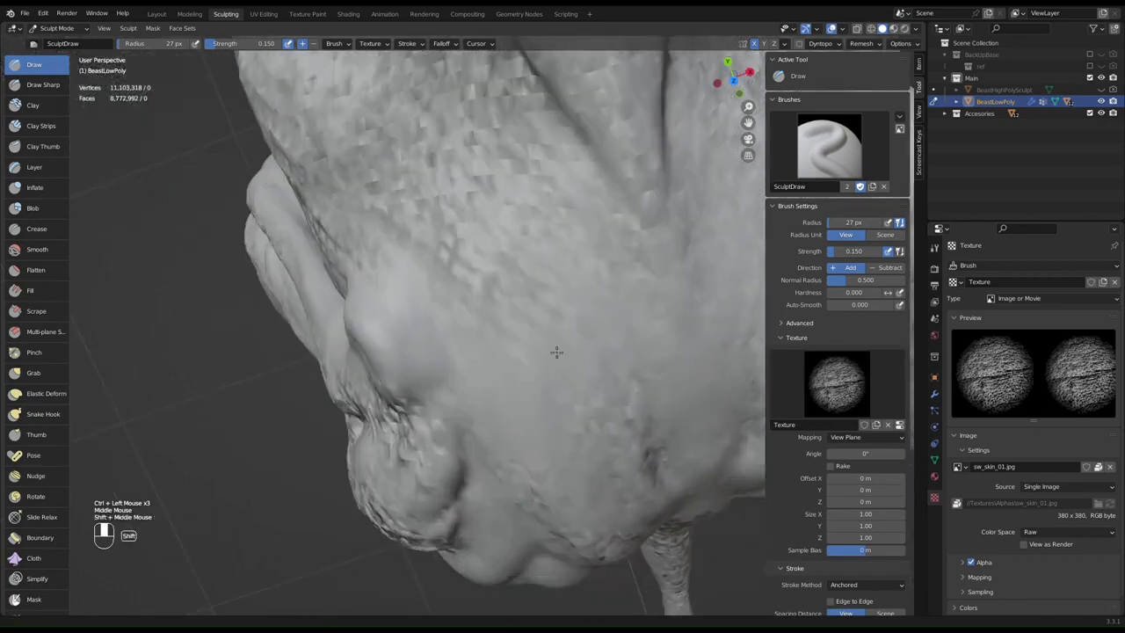
pyautogui.keyDown('ctrl'); pyautogui.moveTo(502, 379); pyautogui.dragTo(561, 506); pyautogui.keyUp('ctrl')
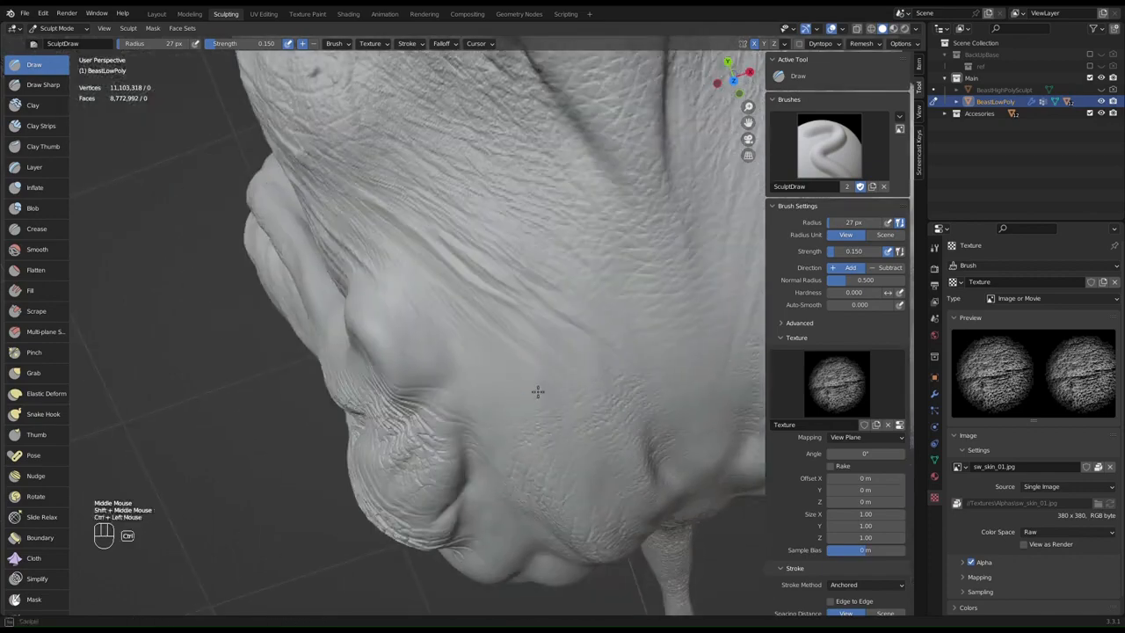
pyautogui.moveTo(538, 392)
pyautogui.mouseDown(button='middle')
pyautogui.moveTo(563, 344)
pyautogui.moveTo(536, 264)
pyautogui.mouseUp(button='middle')
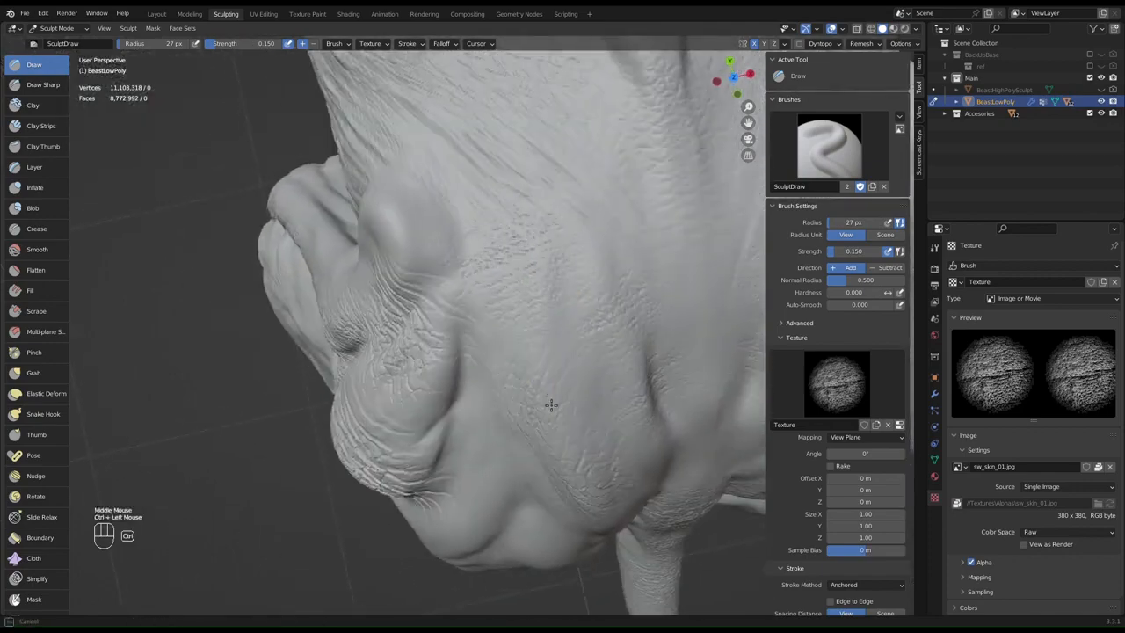
pyautogui.moveTo(624, 249)
pyautogui.mouseDown(button='middle')
pyautogui.moveTo(513, 208)
pyautogui.moveTo(576, 290)
pyautogui.mouseUp(button='middle')
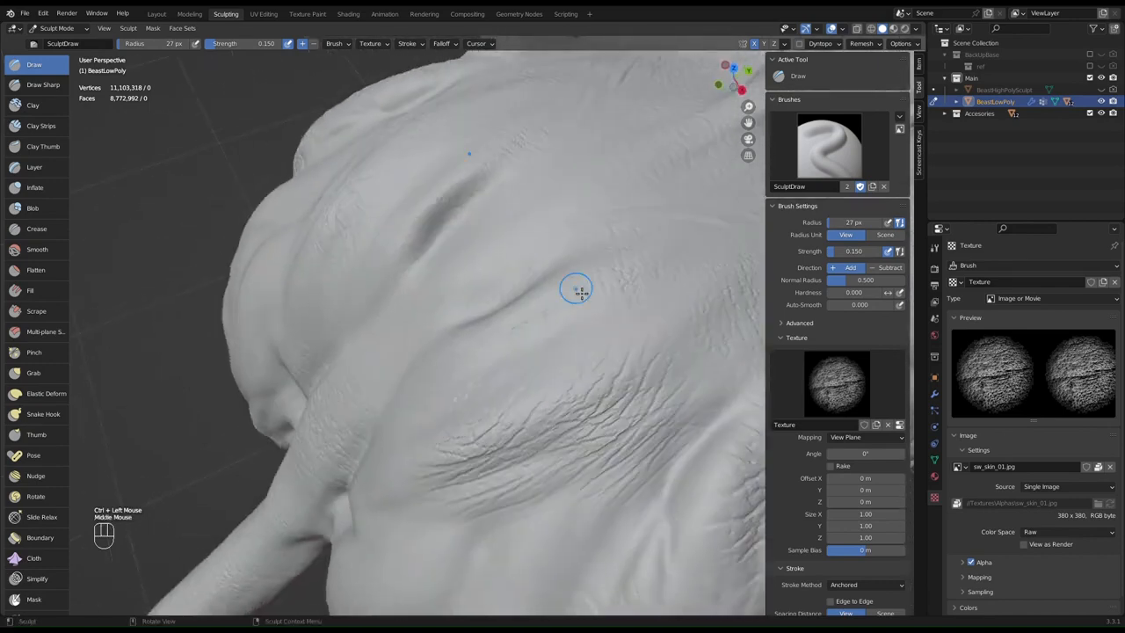
# - Stamp inverted skin texture across the wrinkled hip folds and the top of the outer thigh
pyautogui.keyDown('ctrl'); pyautogui.moveTo(570, 341); pyautogui.dragTo(572, 464); pyautogui.keyUp('ctrl')
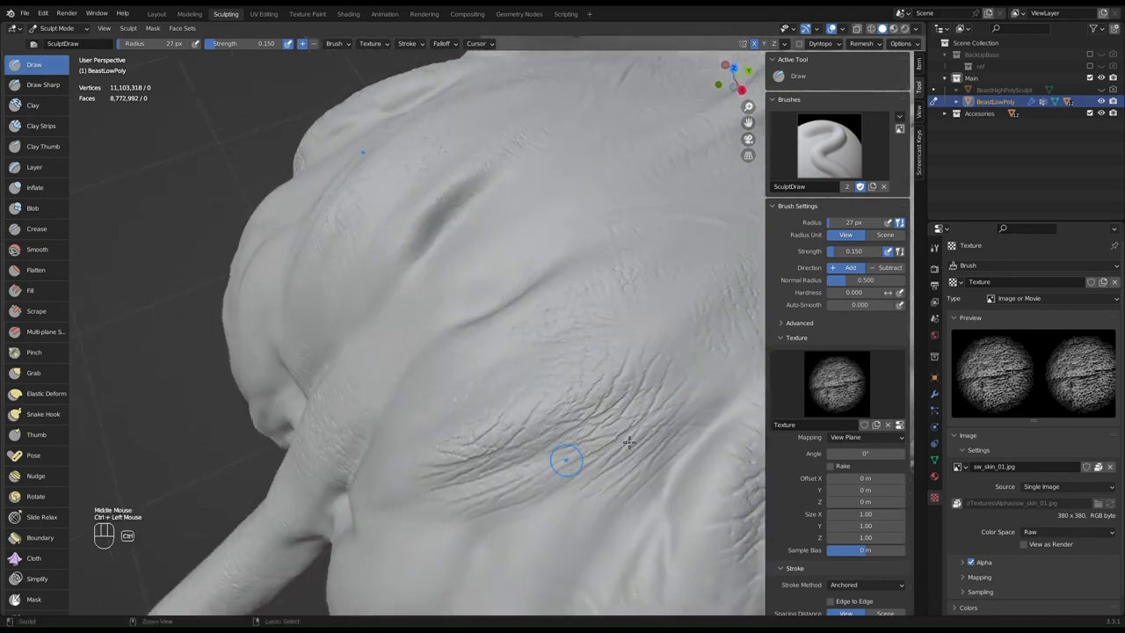
pyautogui.keyDown('shift'); pyautogui.moveTo(655, 474); pyautogui.dragTo(617, 401, button='middle'); pyautogui.keyUp('shift')
pyautogui.keyDown('ctrl'); pyautogui.moveTo(603, 339); pyautogui.dragTo(632, 475); pyautogui.keyUp('ctrl')
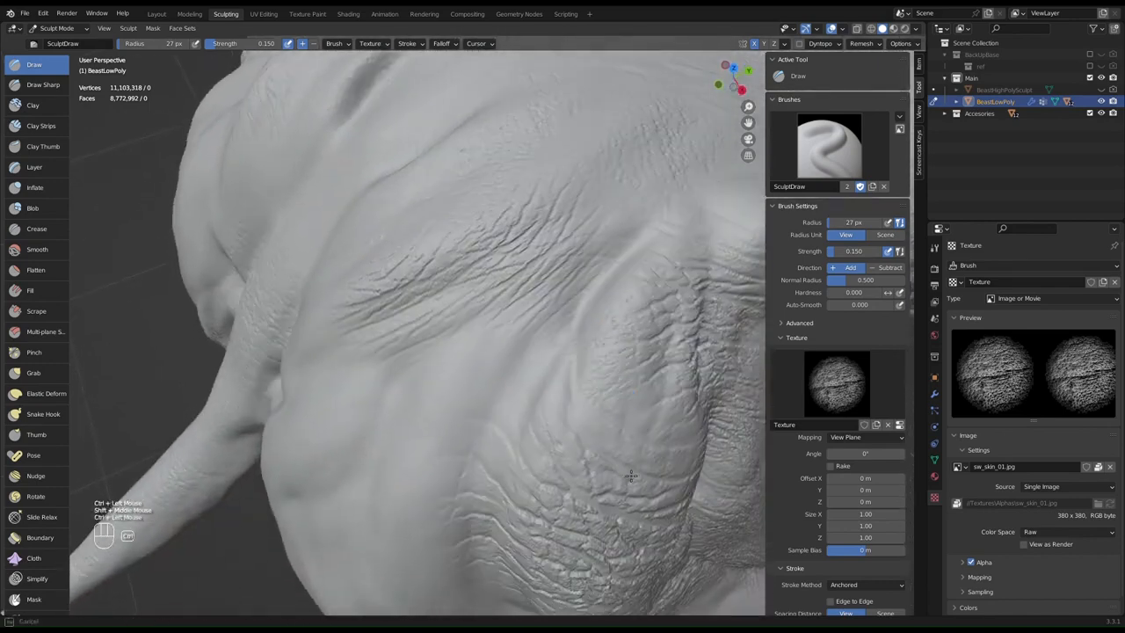
pyautogui.keyDown('ctrl'); pyautogui.click(635, 431); pyautogui.keyUp('ctrl')
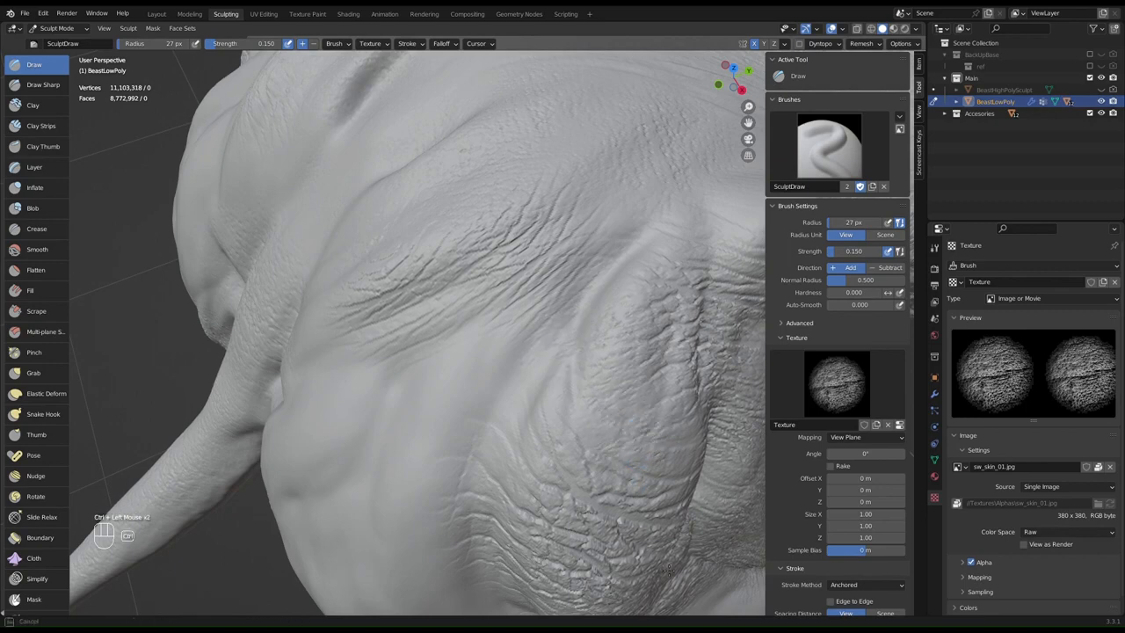
# - Stamp inverted skin texture over the smooth area of the rear thigh beside the deep wrinkles
pyautogui.moveTo(603, 460); pyautogui.dragTo(613, 389, button='middle')
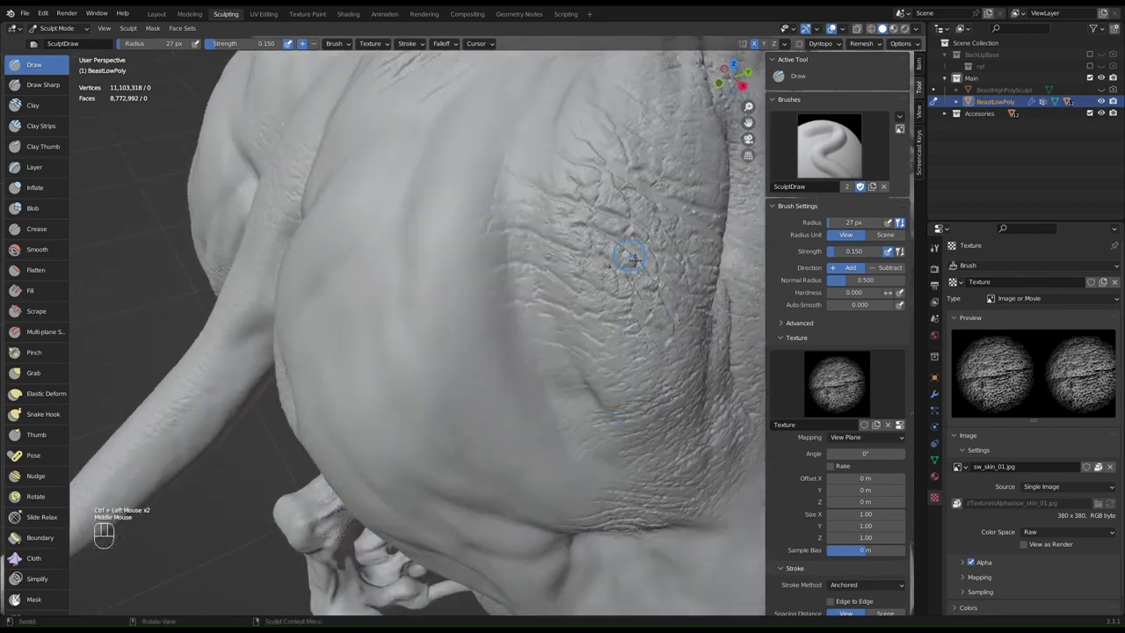
pyautogui.moveTo(624, 253); pyautogui.dragTo(517, 222, button='middle')
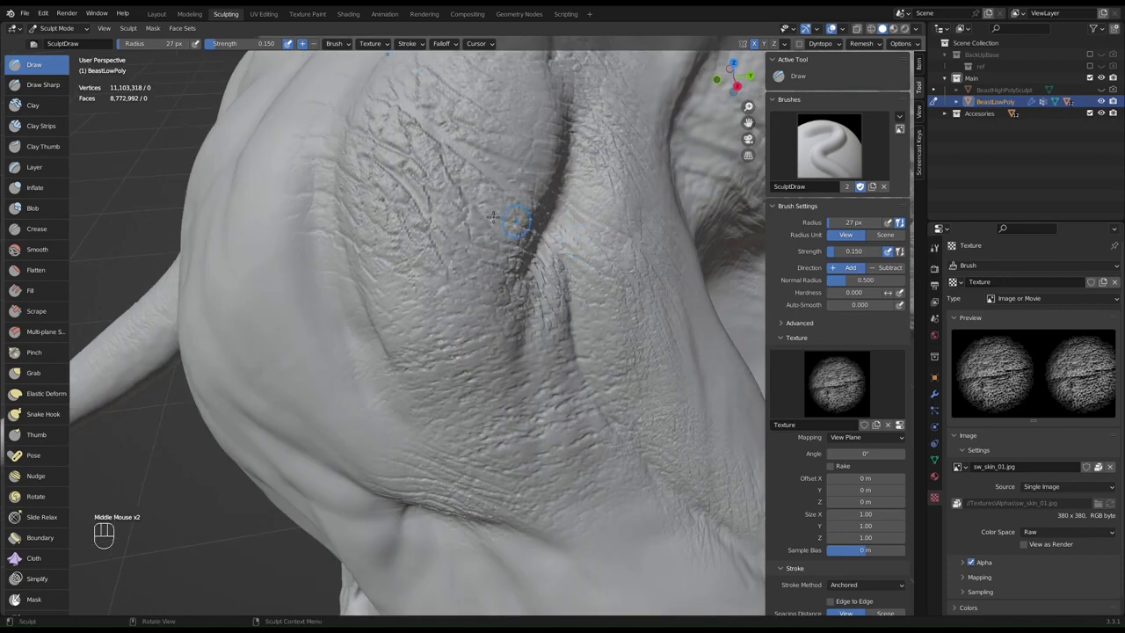
pyautogui.moveTo(428, 178); pyautogui.dragTo(492, 224, button='middle')
pyautogui.scroll(2, 583, 246)
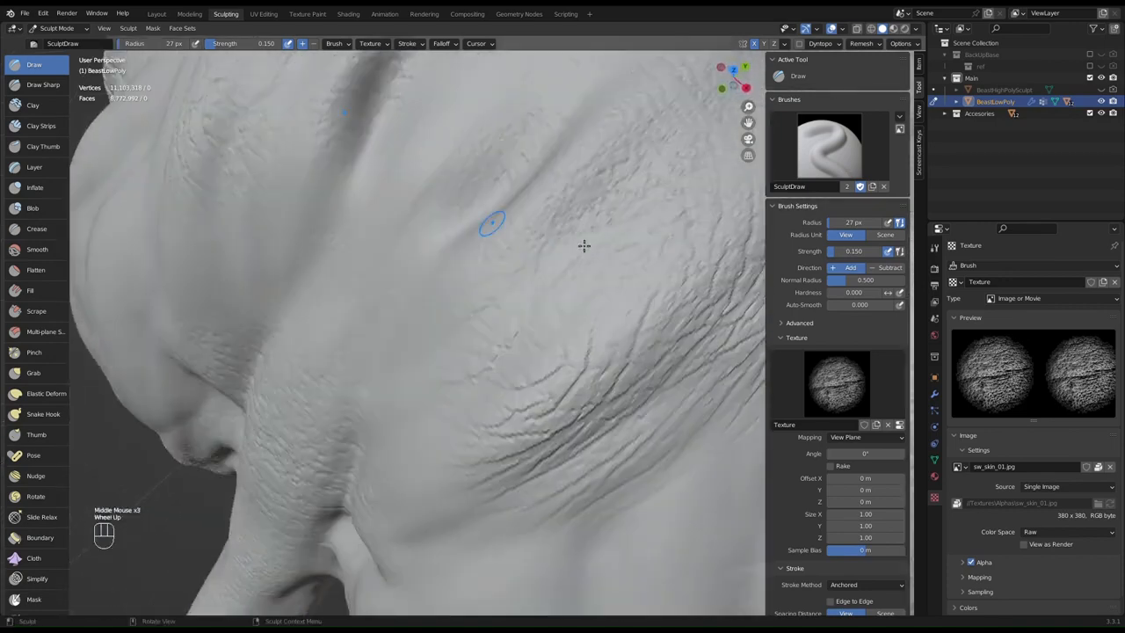
pyautogui.scroll(-2, 665, 428)
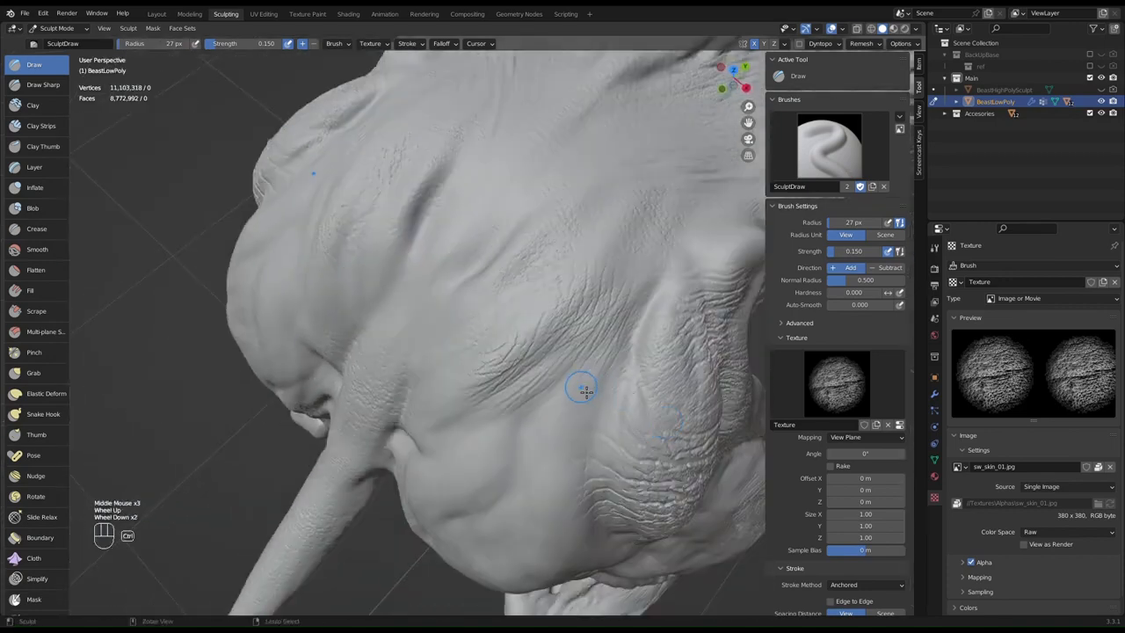
pyautogui.keyDown('ctrl'); pyautogui.moveTo(582, 388); pyautogui.dragTo(599, 505); pyautogui.keyUp('ctrl')
pyautogui.keyDown('ctrl'); pyautogui.moveTo(547, 439); pyautogui.dragTo(555, 517); pyautogui.keyUp('ctrl')
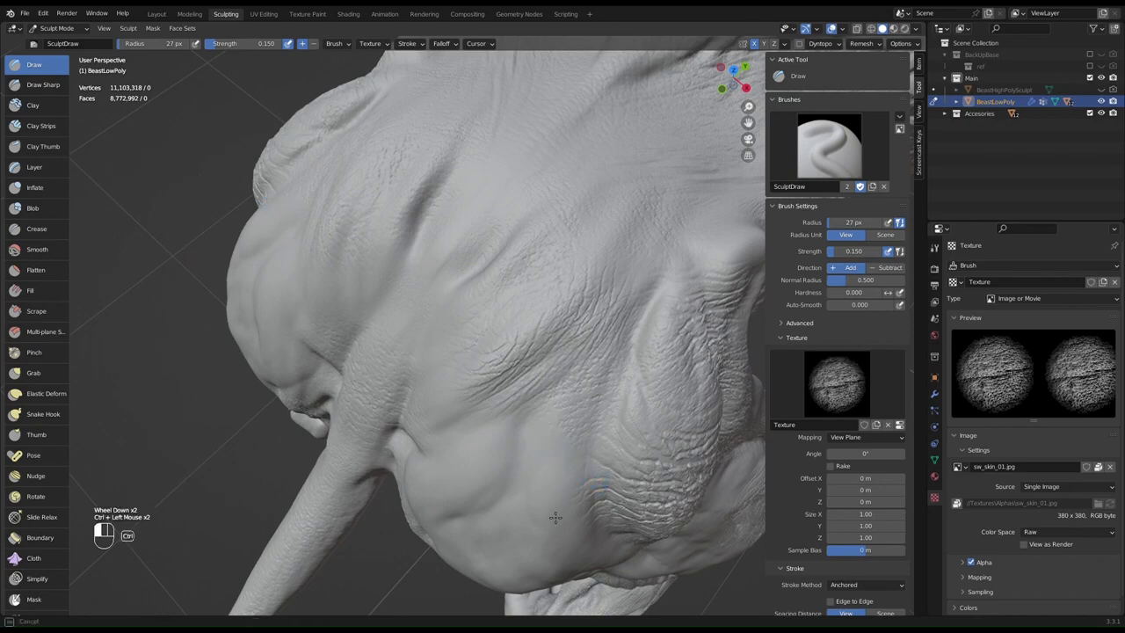
# - Stamp inverted skin texture on the rump beside the tail root and raised patches over the buttock
pyautogui.moveTo(598, 457); pyautogui.dragTo(620, 393, button='middle')
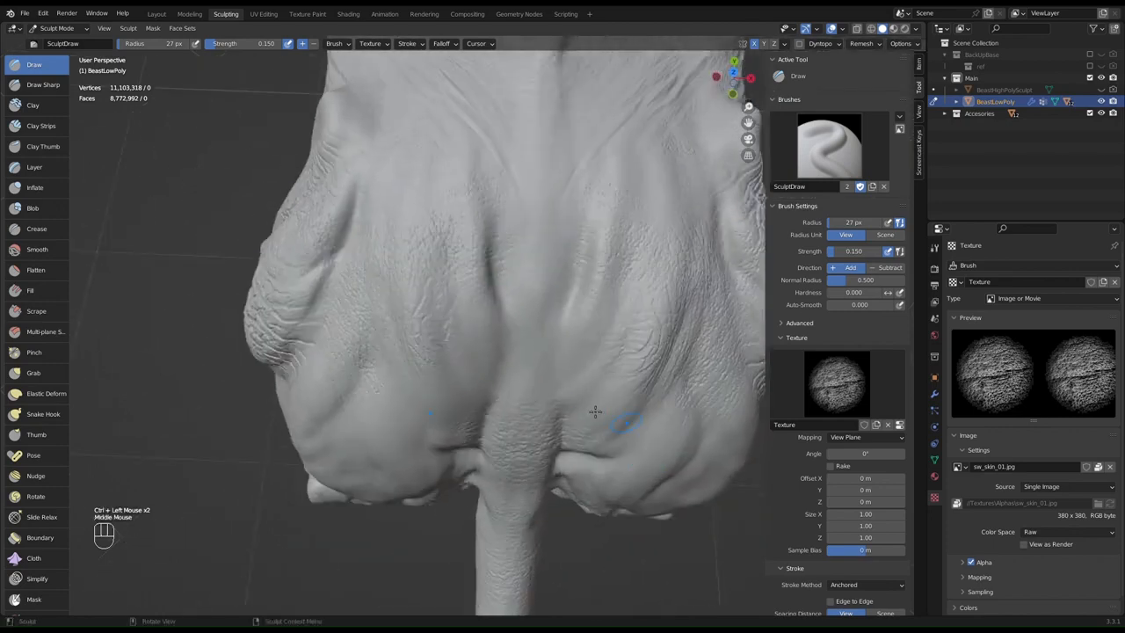
pyautogui.keyDown('ctrl'); pyautogui.moveTo(595, 370); pyautogui.dragTo(593, 362); pyautogui.keyUp('ctrl')
pyautogui.moveTo(625, 372); pyautogui.dragTo(578, 291, button='middle')
pyautogui.moveTo(578, 291)
pyautogui.mouseDown()
pyautogui.moveTo(608, 348)
pyautogui.moveTo(646, 346)
pyautogui.mouseUp()
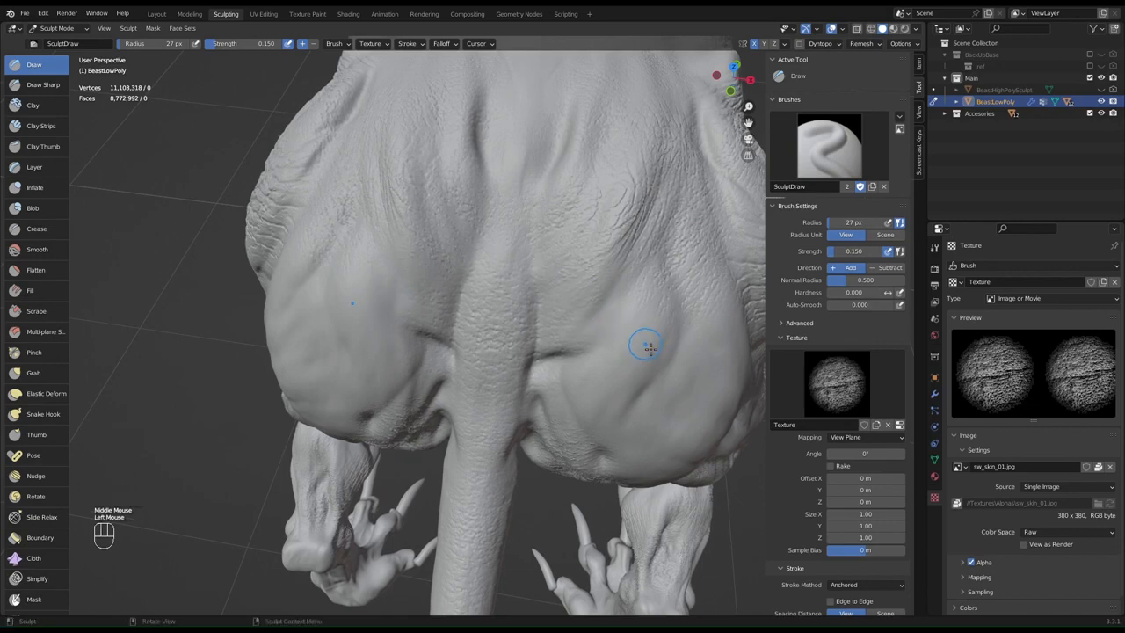
pyautogui.moveTo(639, 299)
pyautogui.mouseDown()
pyautogui.moveTo(661, 416)
pyautogui.moveTo(668, 399)
pyautogui.mouseUp()
# - Stamp raised and inverted skin texture patches from the buttock around to the smooth outer rear thigh
pyautogui.moveTo(669, 334); pyautogui.dragTo(541, 311, button='middle')
pyautogui.moveTo(479, 351)
pyautogui.mouseDown()
pyautogui.moveTo(505, 447)
pyautogui.moveTo(535, 408)
pyautogui.mouseUp()
pyautogui.moveTo(548, 328)
pyautogui.keyDown('ctrl'); pyautogui.mouseDown()
pyautogui.moveTo(624, 408)
pyautogui.moveTo(636, 355)
pyautogui.moveTo(674, 387)
pyautogui.mouseUp(); pyautogui.keyUp('ctrl')
pyautogui.moveTo(673, 383); pyautogui.dragTo(653, 368, button='middle')
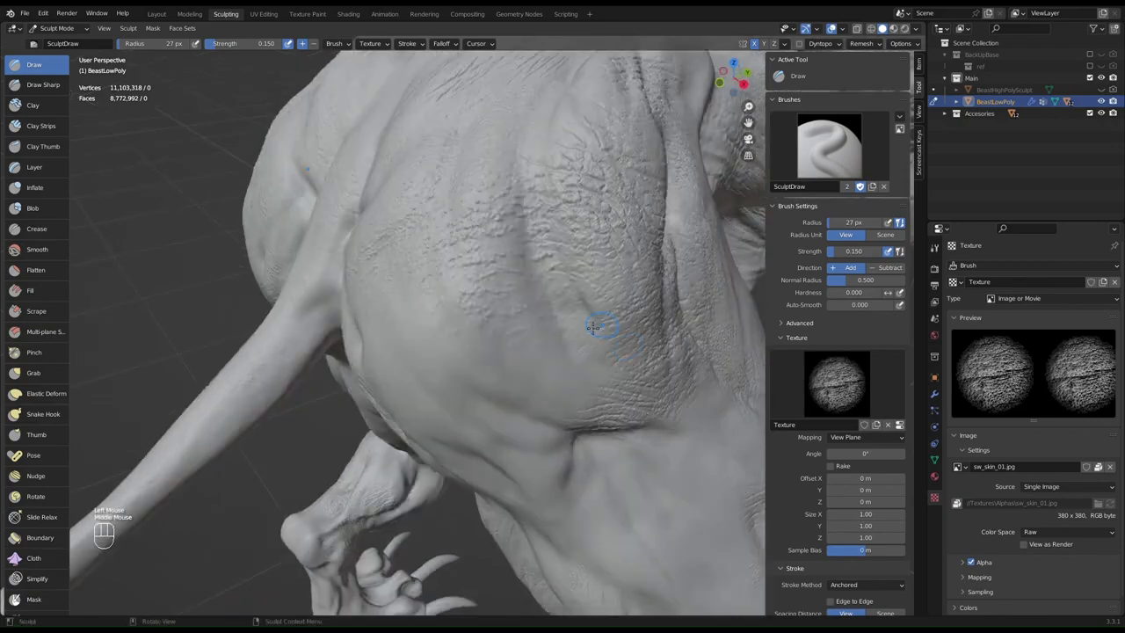
# - Stamp raised and inverted skin texture patches over the lower outer thigh and down toward the knee
pyautogui.moveTo(520, 284); pyautogui.dragTo(641, 256, button='middle')
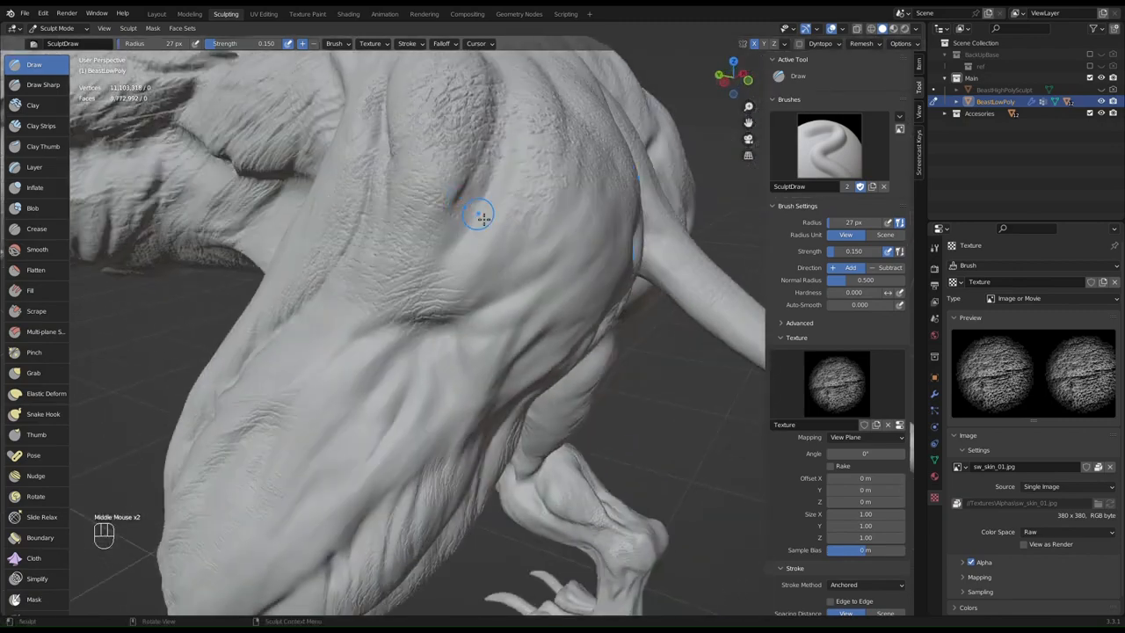
pyautogui.moveTo(471, 279); pyautogui.dragTo(469, 286)
pyautogui.moveTo(469, 285); pyautogui.dragTo(517, 339, button='middle')
pyautogui.moveTo(496, 359); pyautogui.dragTo(526, 458)
pyautogui.moveTo(525, 456)
pyautogui.keyDown('shift'); pyautogui.mouseDown(button='middle')
pyautogui.moveTo(547, 396)
pyautogui.moveTo(622, 286)
pyautogui.mouseUp(button='middle'); pyautogui.keyUp('shift')
pyautogui.moveTo(632, 249)
pyautogui.keyDown('ctrl'); pyautogui.mouseDown()
pyautogui.moveTo(632, 326)
pyautogui.moveTo(627, 313)
pyautogui.moveTo(655, 318)
pyautogui.mouseUp(); pyautogui.keyUp('ctrl')
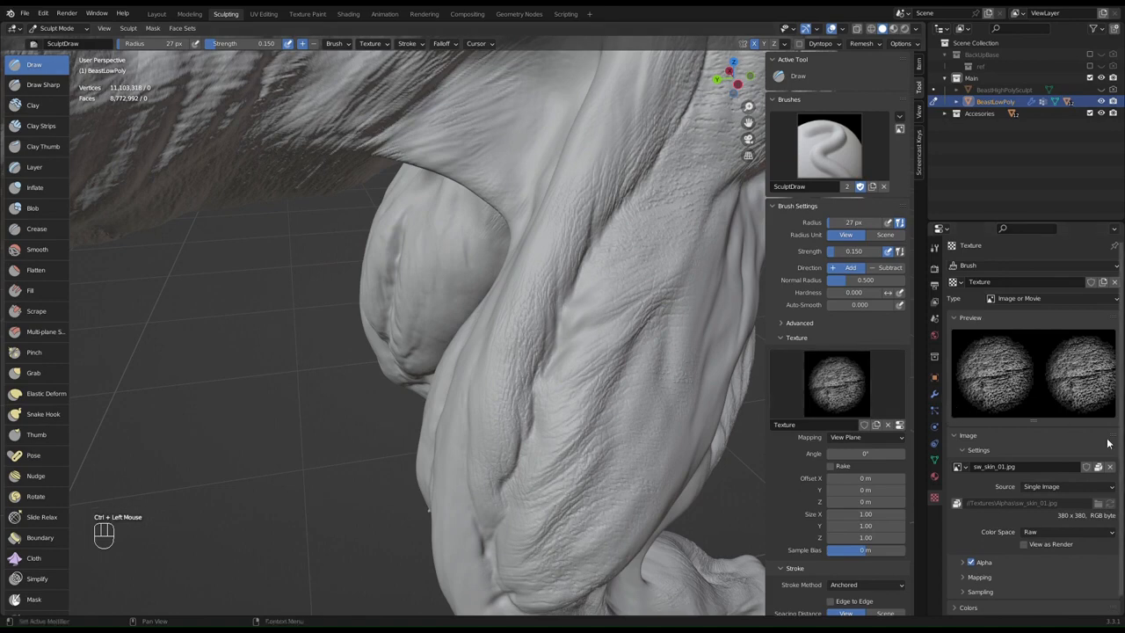
# - Switch the brush texture image to wrinkles.jpg at strength 0.2 and stamp a raised wrinkle patch on the outer leg above the knee
pyautogui.click(1110, 466)
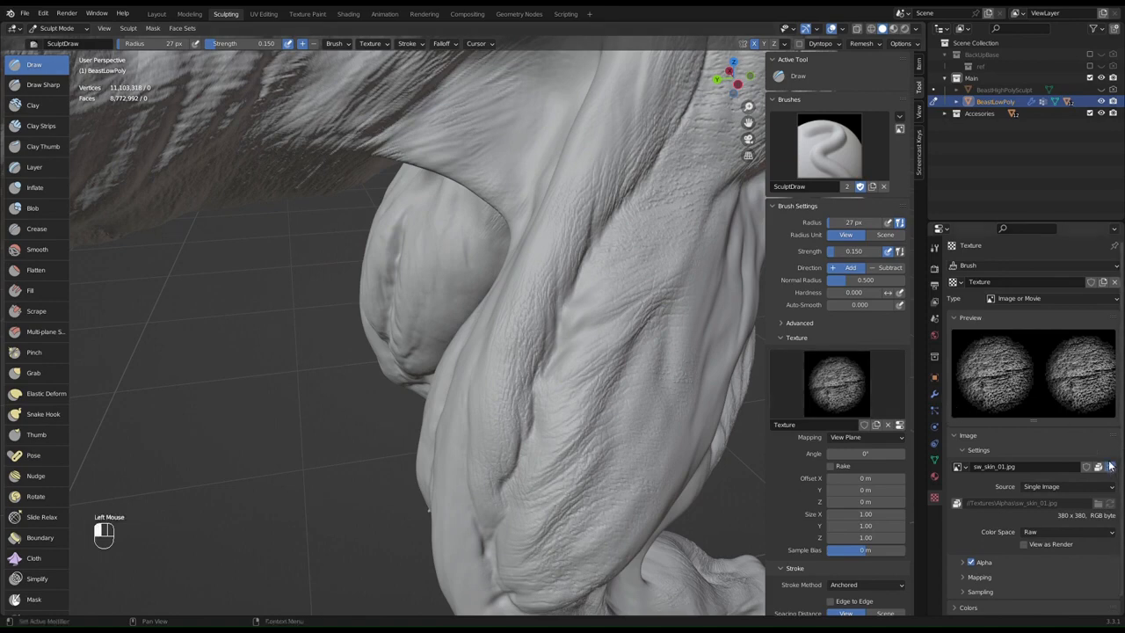
pyautogui.click(961, 469)
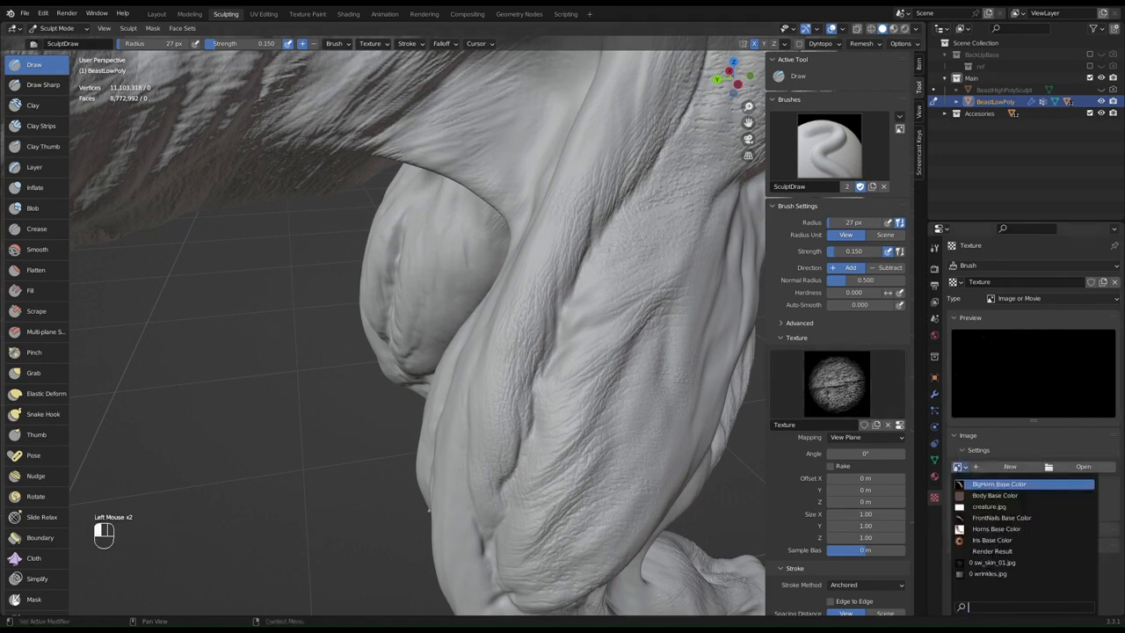
pyautogui.click(1004, 575)
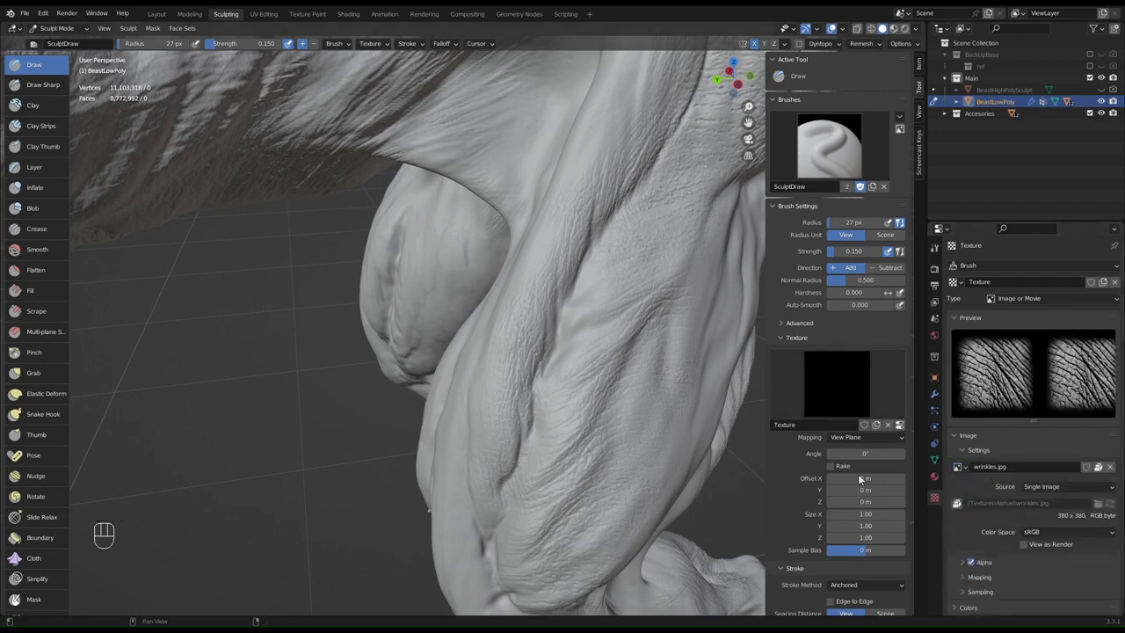
pyautogui.click(857, 251)
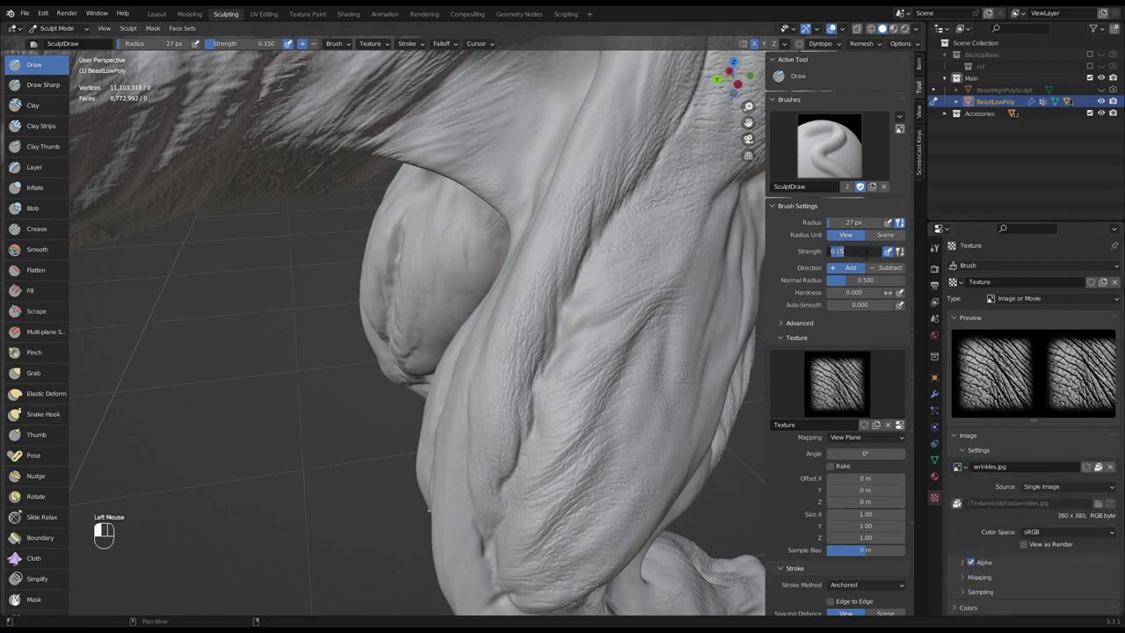
pyautogui.write('0.2')
pyautogui.press('Return')
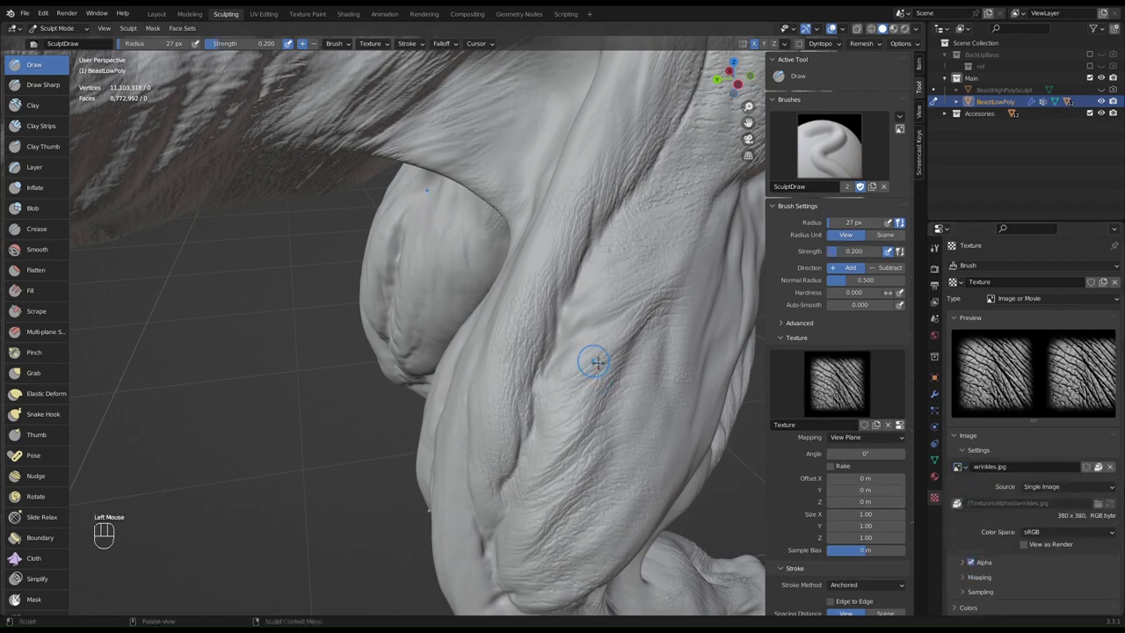
pyautogui.moveTo(594, 362)
pyautogui.mouseDown()
pyautogui.moveTo(612, 413)
pyautogui.moveTo(545, 398)
pyautogui.moveTo(507, 369)
pyautogui.moveTo(529, 358)
pyautogui.moveTo(528, 346)
pyautogui.mouseUp()
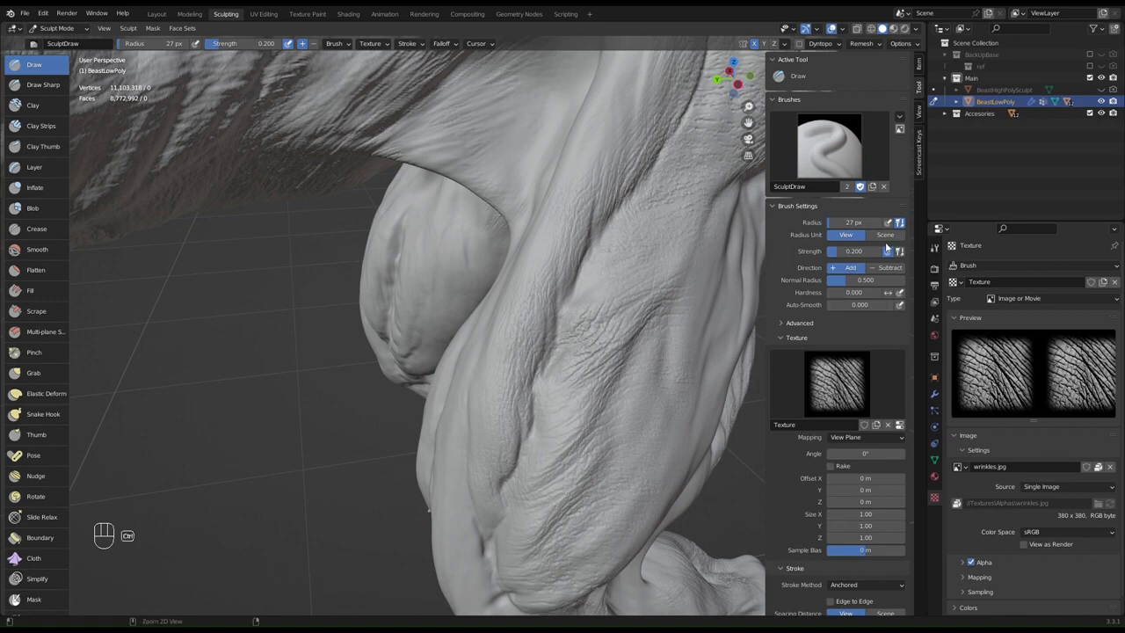
# - Undo the last wrinkle stamp, set the brush strength to 0.15, and stamp softer wrinkle patches on the outer leg above the knee
pyautogui.hotkey('ctrl', 'z')
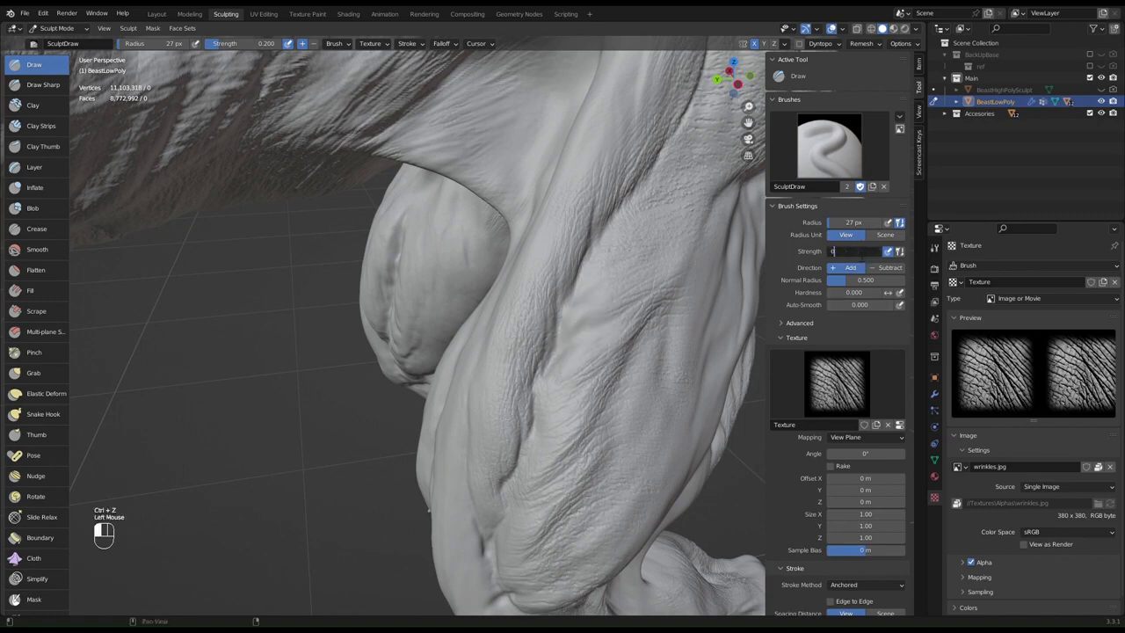
pyautogui.press('Return')
pyautogui.moveTo(589, 332)
pyautogui.mouseDown()
pyautogui.moveTo(546, 361)
pyautogui.moveTo(511, 340)
pyautogui.mouseUp()
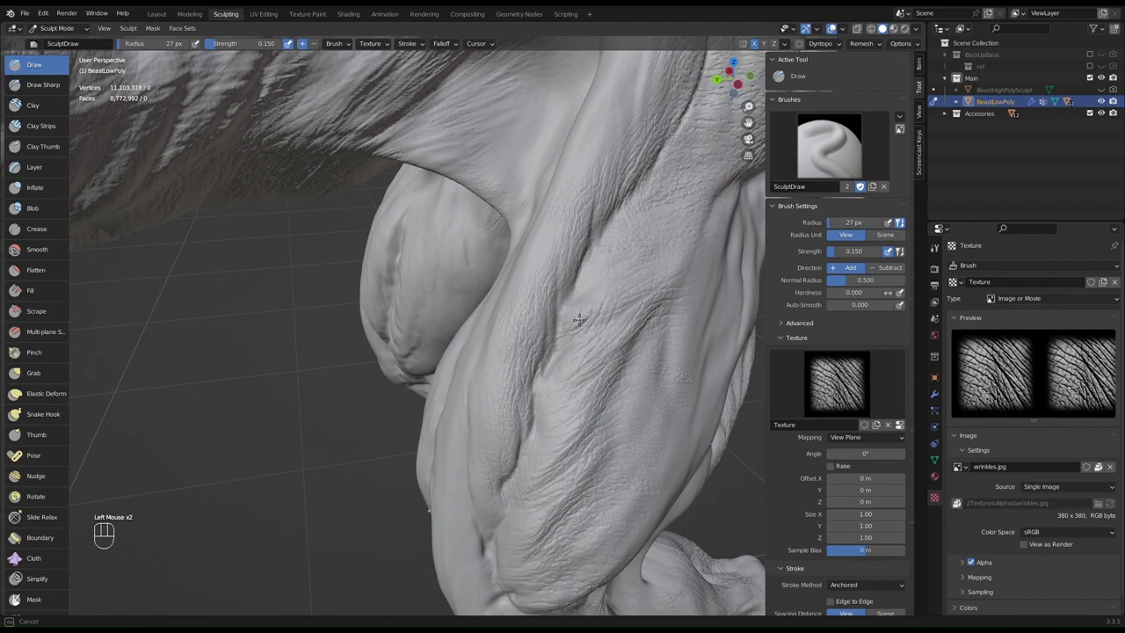
pyautogui.moveTo(604, 288)
pyautogui.mouseDown()
pyautogui.moveTo(640, 309)
pyautogui.moveTo(615, 308)
pyautogui.mouseUp()
pyautogui.moveTo(563, 243)
pyautogui.mouseDown()
pyautogui.moveTo(583, 181)
pyautogui.moveTo(647, 427)
pyautogui.mouseUp()
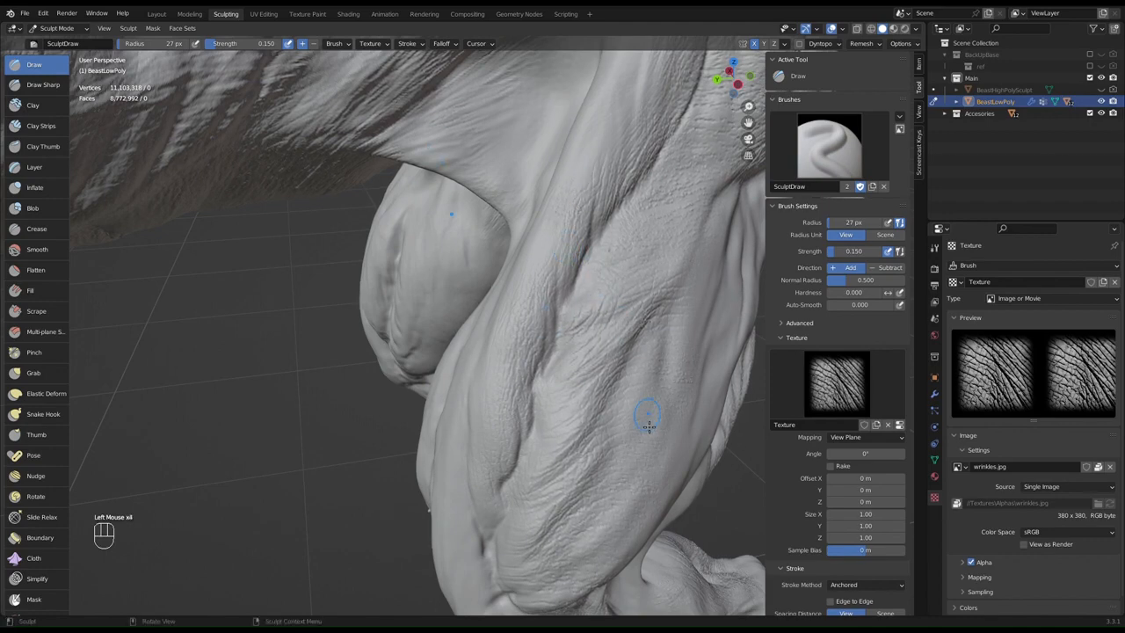
# - Stamp raised wrinkle patches over the lower outer leg and back across the outer thigh folds
pyautogui.moveTo(648, 428)
pyautogui.mouseDown(button='middle')
pyautogui.moveTo(560, 387)
pyautogui.moveTo(554, 404)
pyautogui.mouseUp(button='middle')
pyautogui.moveTo(531, 477)
pyautogui.mouseDown()
pyautogui.moveTo(603, 419)
pyautogui.moveTo(573, 505)
pyautogui.moveTo(451, 491)
pyautogui.moveTo(477, 447)
pyautogui.moveTo(472, 502)
pyautogui.moveTo(467, 493)
pyautogui.moveTo(535, 446)
pyautogui.moveTo(562, 499)
pyautogui.moveTo(552, 507)
pyautogui.mouseUp()
pyautogui.moveTo(472, 547)
pyautogui.mouseDown()
pyautogui.moveTo(512, 456)
pyautogui.moveTo(555, 488)
pyautogui.moveTo(561, 534)
pyautogui.moveTo(554, 528)
pyautogui.mouseUp()
pyautogui.moveTo(586, 422); pyautogui.dragTo(475, 416, button='middle')
pyautogui.moveTo(469, 408)
pyautogui.mouseDown()
pyautogui.moveTo(521, 337)
pyautogui.moveTo(540, 352)
pyautogui.moveTo(573, 308)
pyautogui.mouseUp()
pyautogui.moveTo(629, 248); pyautogui.dragTo(613, 264)
pyautogui.moveTo(575, 384); pyautogui.dragTo(574, 386)
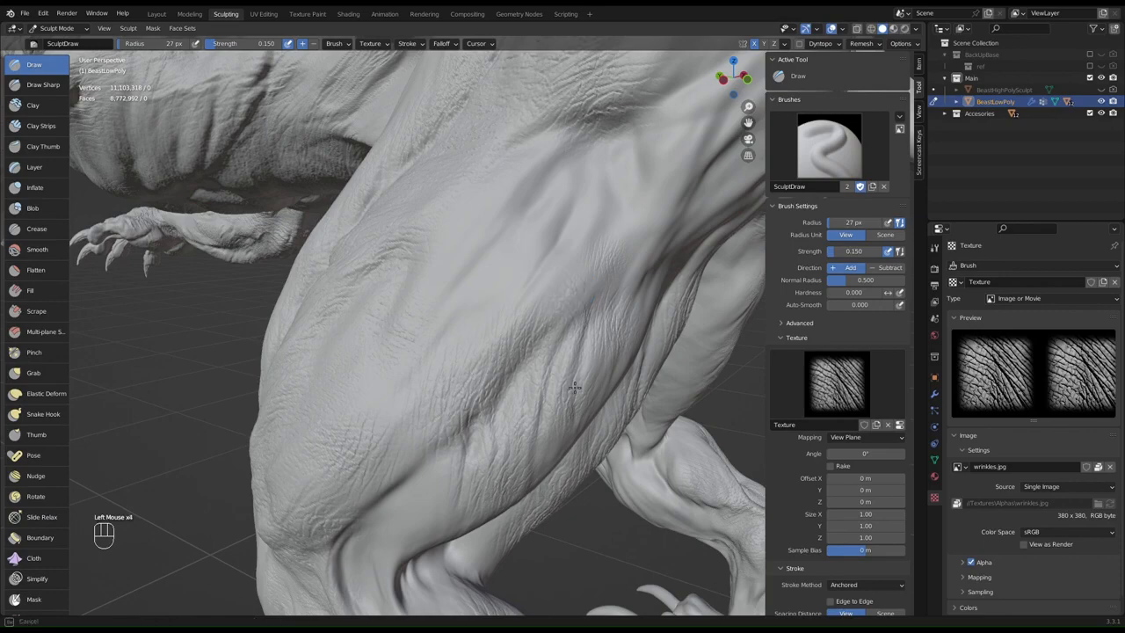
pyautogui.moveTo(648, 300)
pyautogui.mouseDown()
pyautogui.moveTo(670, 239)
pyautogui.moveTo(625, 310)
pyautogui.moveTo(634, 245)
pyautogui.moveTo(647, 238)
pyautogui.mouseUp()
# - Stamp raised wrinkle patches up and down the rear of the thigh above the heel
pyautogui.moveTo(702, 200); pyautogui.dragTo(776, 226, button='middle')
pyautogui.keyDown('shift'); pyautogui.scroll(1, 583, 144); pyautogui.keyUp('shift')
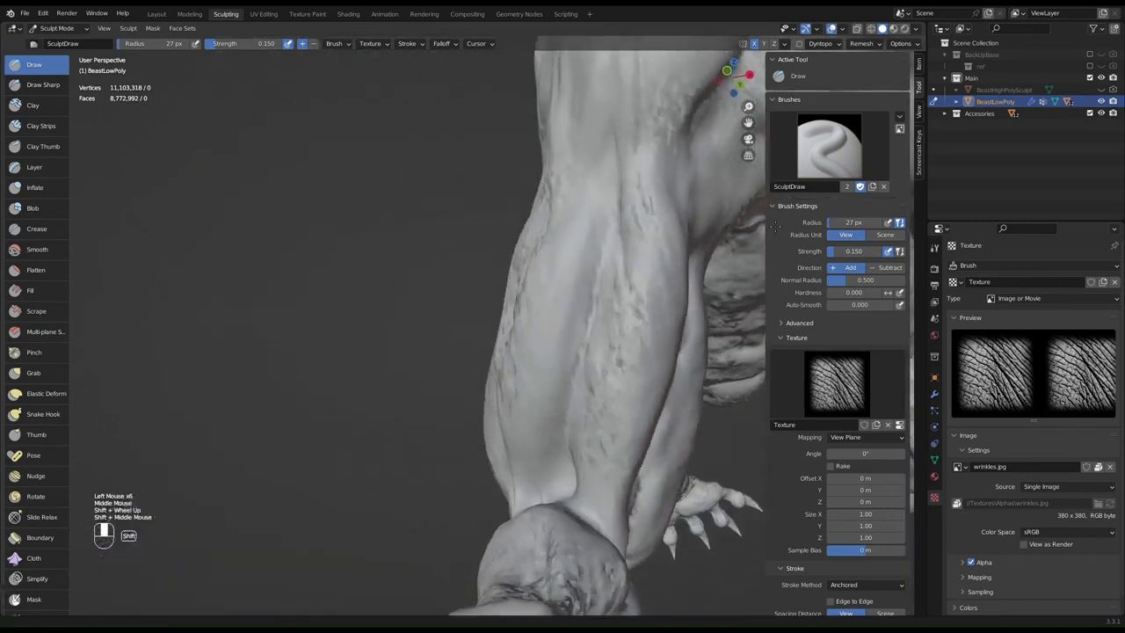
pyautogui.scroll(2, 586, 296)
pyautogui.moveTo(618, 370)
pyautogui.mouseDown()
pyautogui.moveTo(660, 172)
pyautogui.moveTo(698, 79)
pyautogui.moveTo(674, 121)
pyautogui.mouseUp()
pyautogui.moveTo(673, 121)
pyautogui.keyDown('shift'); pyautogui.mouseDown(button='middle')
pyautogui.moveTo(610, 269)
pyautogui.moveTo(595, 372)
pyautogui.mouseUp(button='middle'); pyautogui.keyUp('shift')
pyautogui.moveTo(626, 326); pyautogui.dragTo(643, 260)
pyautogui.keyDown('shift'); pyautogui.moveTo(644, 310); pyautogui.dragTo(544, 395, button='middle'); pyautogui.keyUp('shift')
pyautogui.moveTo(536, 412); pyautogui.dragTo(543, 304)
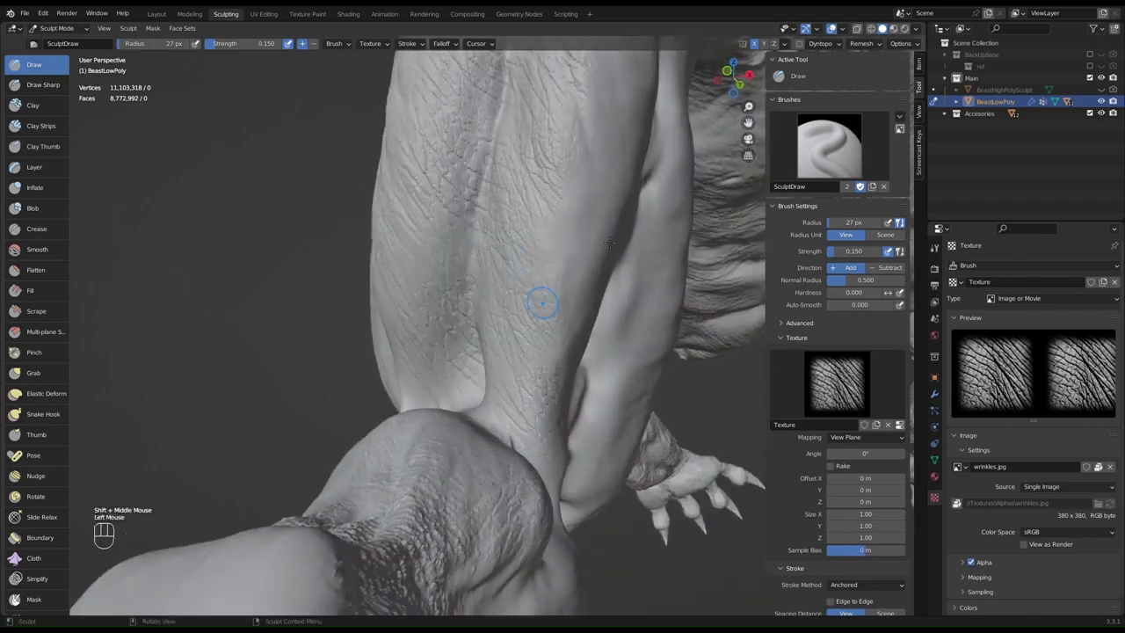
pyautogui.moveTo(583, 244); pyautogui.dragTo(613, 150)
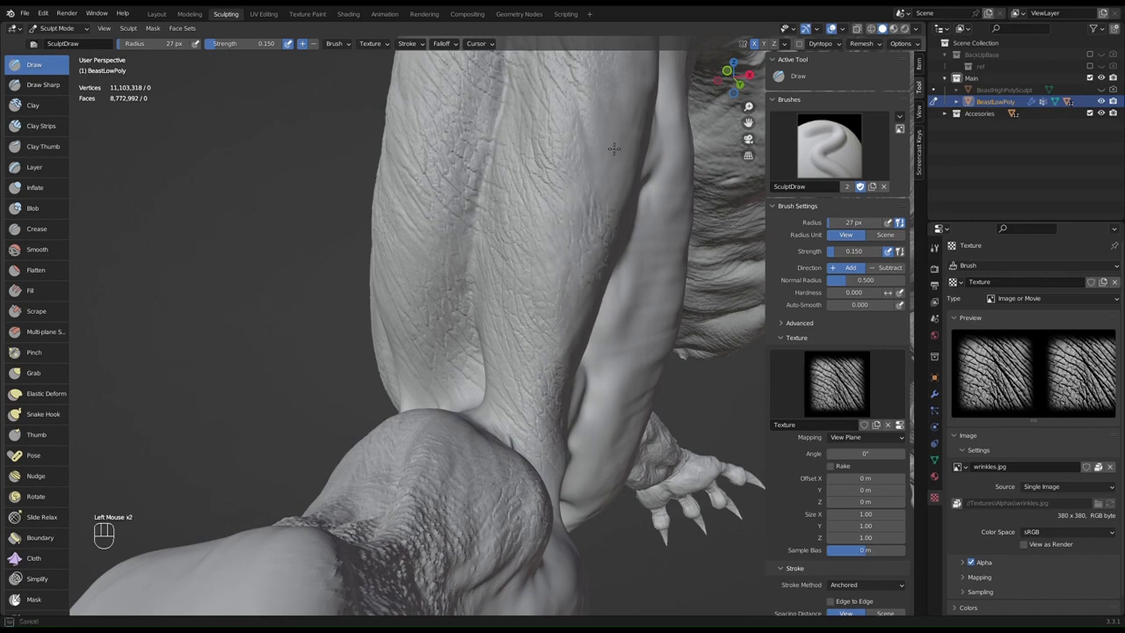
# - Stamp large raised wrinkle patches along the inner rear thigh muscle
pyautogui.moveTo(613, 149); pyautogui.dragTo(538, 148, button='middle')
pyautogui.keyDown('shift'); pyautogui.moveTo(417, 368); pyautogui.dragTo(473, 560, button='middle'); pyautogui.keyUp('shift')
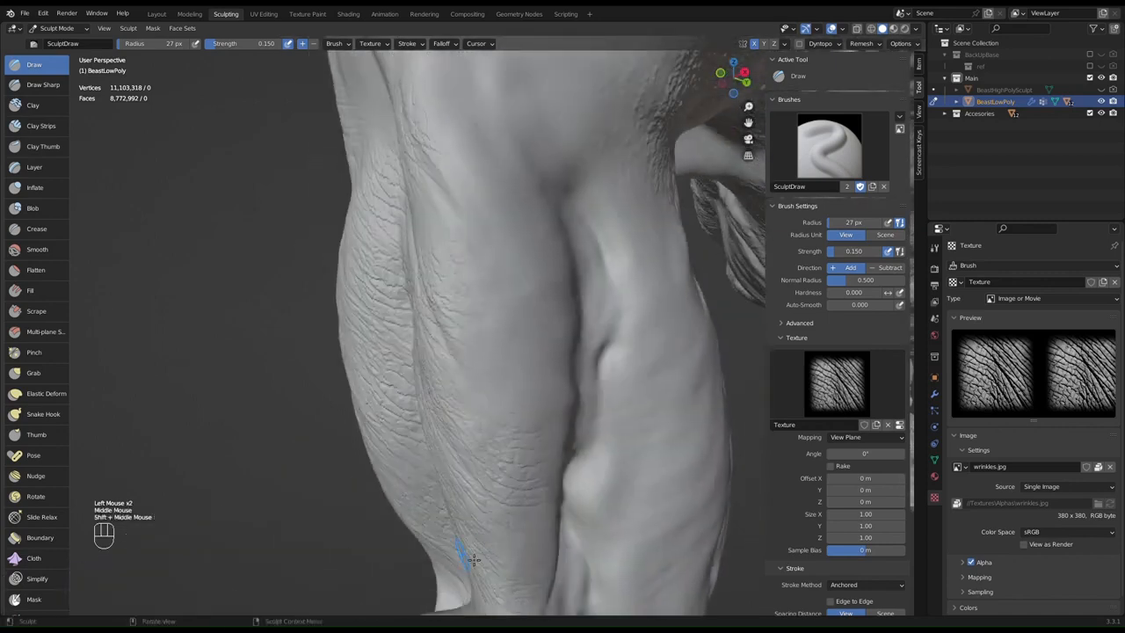
pyautogui.moveTo(528, 566); pyautogui.dragTo(533, 461)
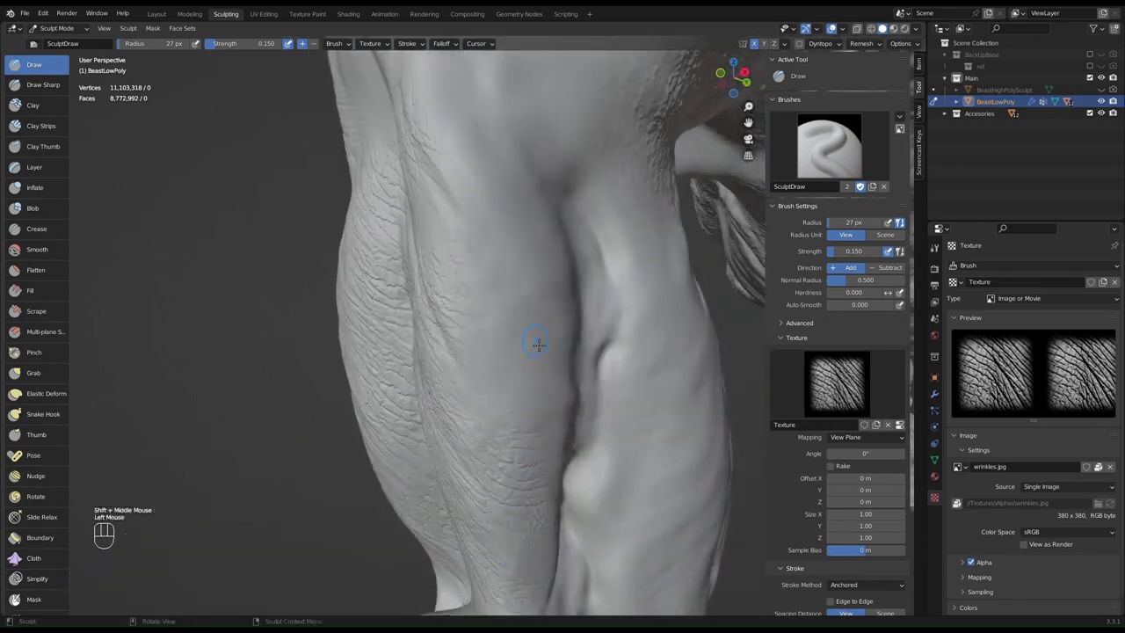
pyautogui.moveTo(532, 381); pyautogui.dragTo(525, 229)
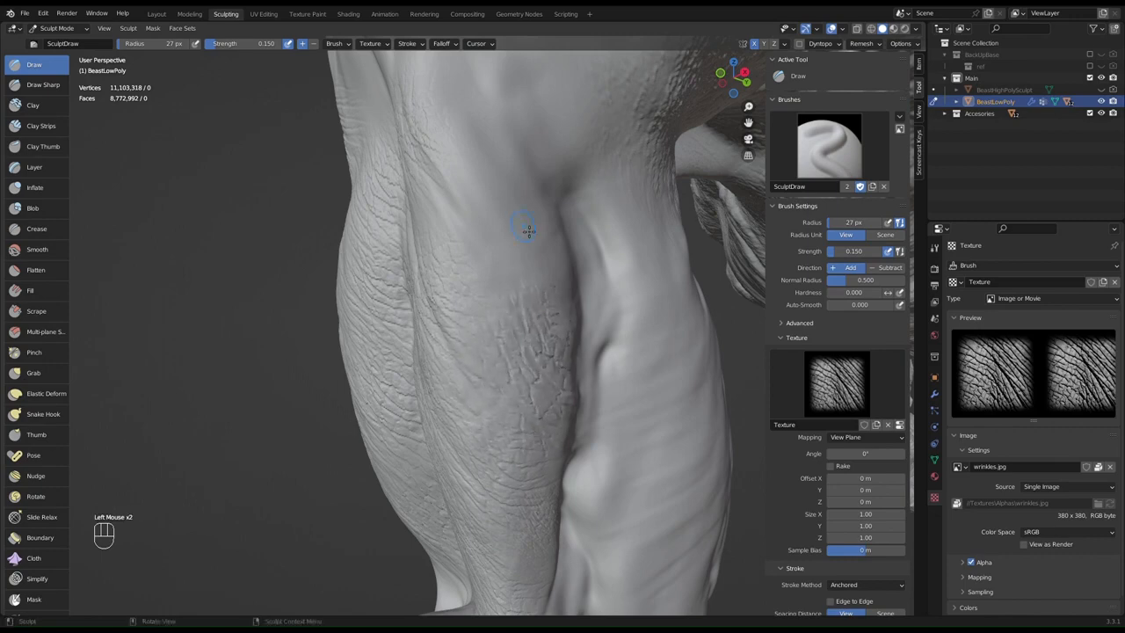
# - Stamp raised wrinkle patches over the upper rear thigh and the creases beneath the rump
pyautogui.moveTo(519, 290)
pyautogui.mouseDown(button='middle')
pyautogui.moveTo(472, 276)
pyautogui.moveTo(525, 371)
pyautogui.moveTo(501, 454)
pyautogui.mouseUp(button='middle')
pyautogui.moveTo(484, 468); pyautogui.dragTo(458, 288)
pyautogui.moveTo(545, 463)
pyautogui.mouseDown()
pyautogui.moveTo(533, 350)
pyautogui.moveTo(518, 325)
pyautogui.moveTo(546, 377)
pyautogui.mouseUp()
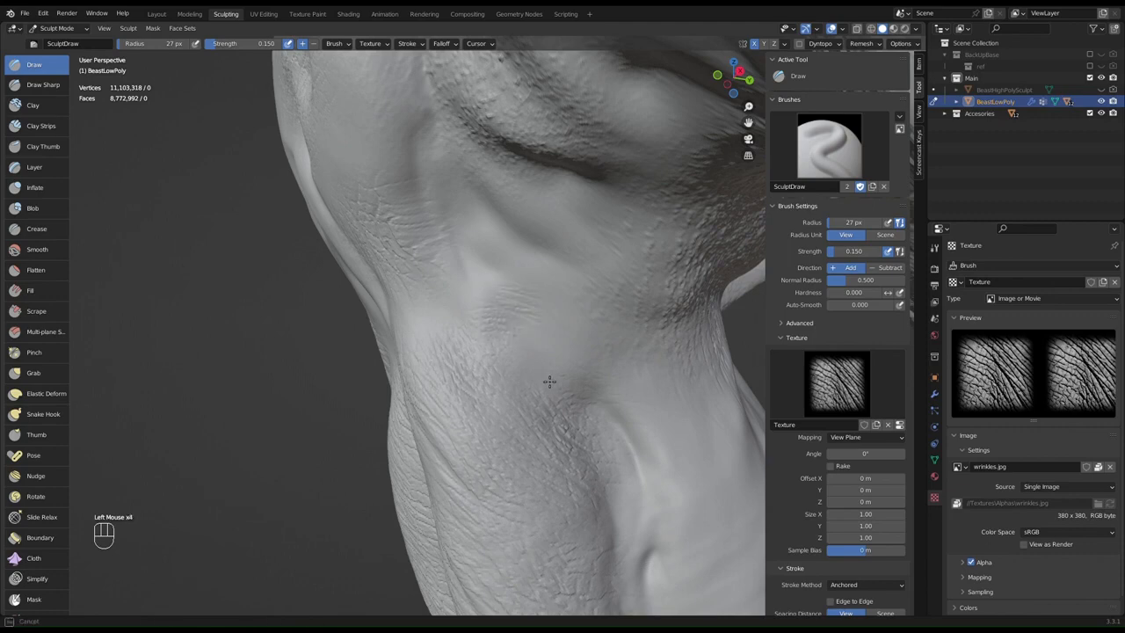
pyautogui.moveTo(544, 419)
pyautogui.mouseDown()
pyautogui.moveTo(534, 402)
pyautogui.moveTo(632, 420)
pyautogui.mouseUp()
pyautogui.moveTo(553, 239); pyautogui.dragTo(616, 327)
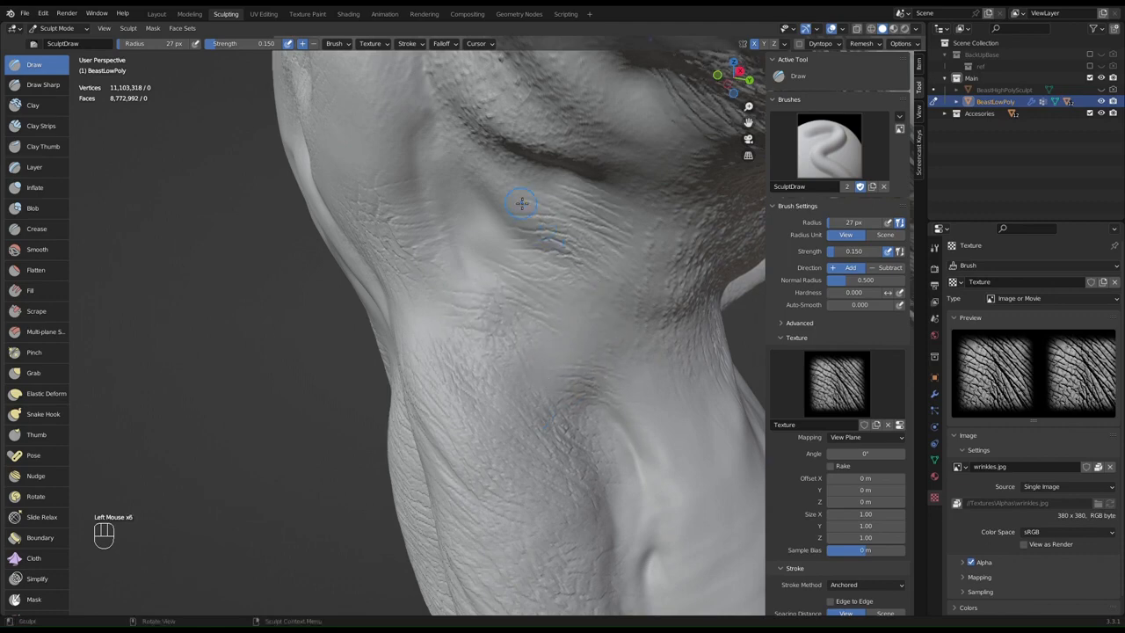
pyautogui.moveTo(496, 194)
pyautogui.mouseDown()
pyautogui.moveTo(515, 263)
pyautogui.moveTo(503, 301)
pyautogui.mouseUp()
pyautogui.moveTo(362, 121)
pyautogui.mouseDown()
pyautogui.moveTo(454, 208)
pyautogui.moveTo(476, 258)
pyautogui.mouseUp()
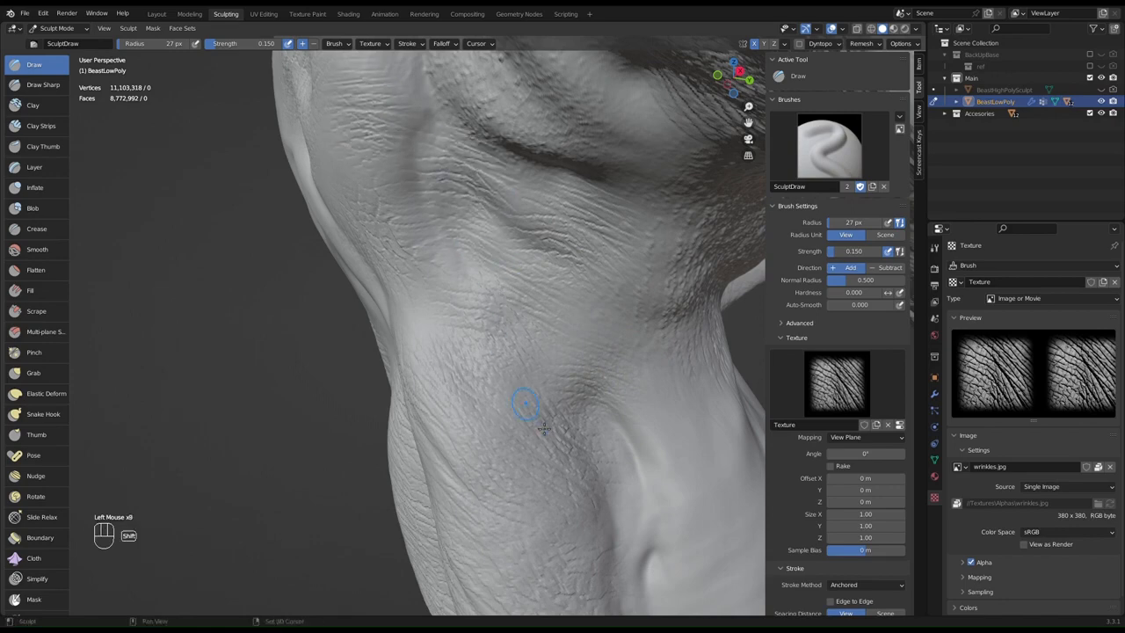
# - Stamp raised wrinkle patches across the smooth inner thigh and down toward the knee
pyautogui.keyDown('shift'); pyautogui.moveTo(544, 429); pyautogui.dragTo(466, 131, button='middle'); pyautogui.keyUp('shift')
pyautogui.moveTo(562, 255); pyautogui.dragTo(513, 270, button='middle')
pyautogui.moveTo(475, 273); pyautogui.dragTo(519, 266)
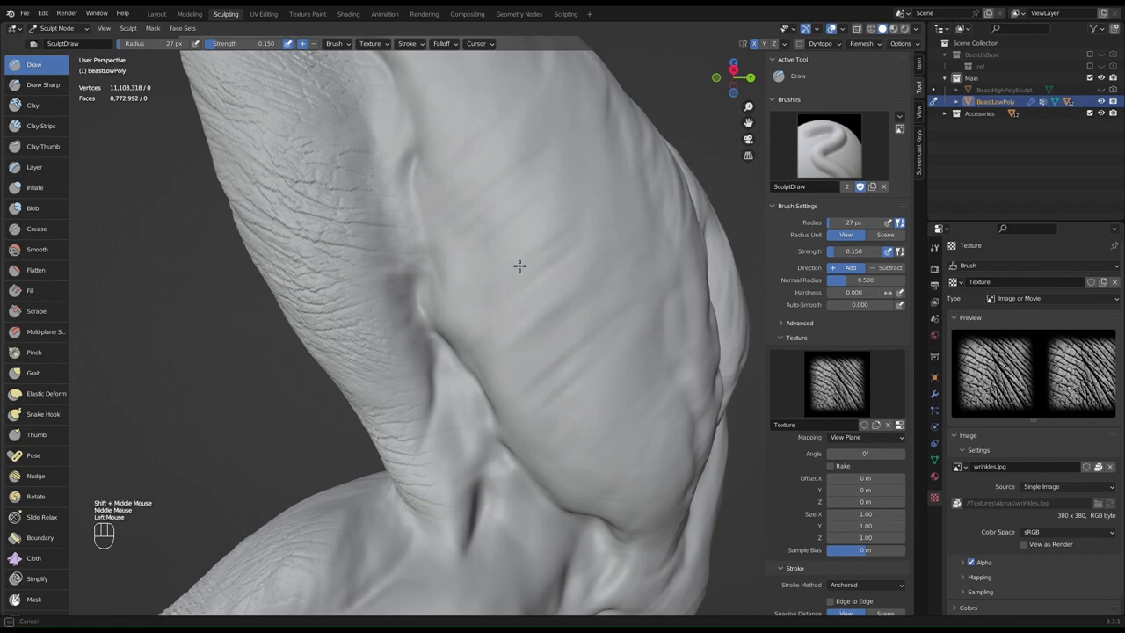
pyautogui.moveTo(518, 337); pyautogui.dragTo(571, 275)
pyautogui.moveTo(506, 351)
pyautogui.mouseDown()
pyautogui.moveTo(568, 318)
pyautogui.moveTo(576, 325)
pyautogui.mouseUp()
pyautogui.moveTo(550, 432)
pyautogui.mouseDown()
pyautogui.moveTo(583, 374)
pyautogui.moveTo(617, 378)
pyautogui.moveTo(636, 425)
pyautogui.moveTo(661, 415)
pyautogui.mouseUp()
pyautogui.moveTo(640, 537)
pyautogui.mouseDown()
pyautogui.moveTo(695, 495)
pyautogui.moveTo(704, 471)
pyautogui.mouseUp()
# - Stamp raised wrinkle patches along the long muscle groove on the inner thigh
pyautogui.moveTo(693, 349); pyautogui.dragTo(610, 381, button='middle')
pyautogui.keyDown('shift'); pyautogui.moveTo(470, 381); pyautogui.dragTo(557, 377, button='middle'); pyautogui.keyUp('shift')
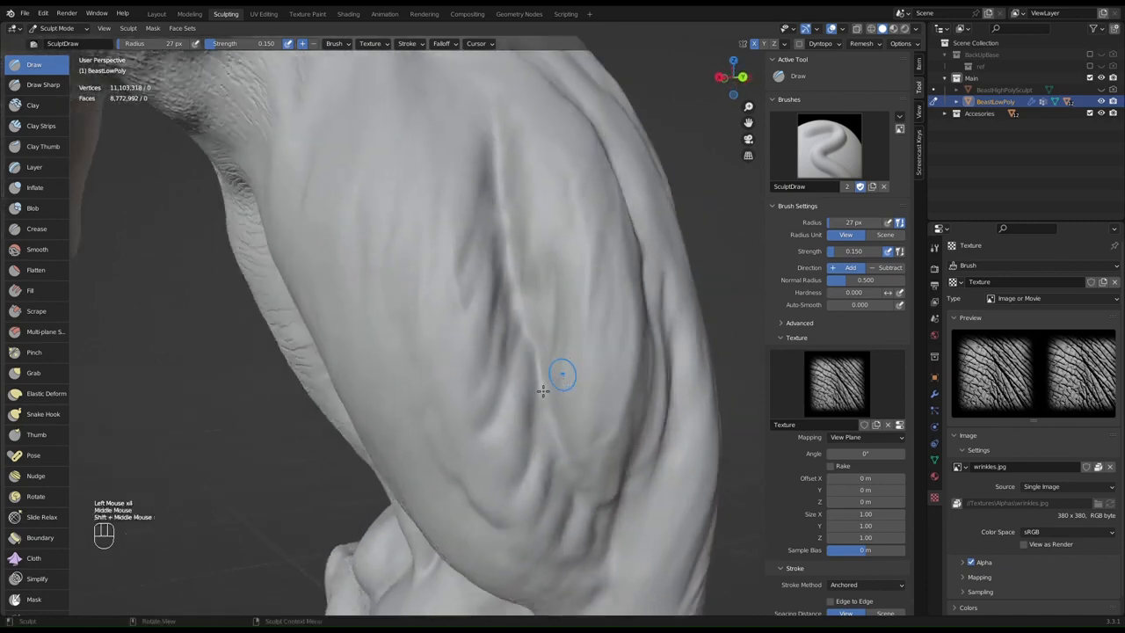
pyautogui.moveTo(485, 492); pyautogui.dragTo(415, 481)
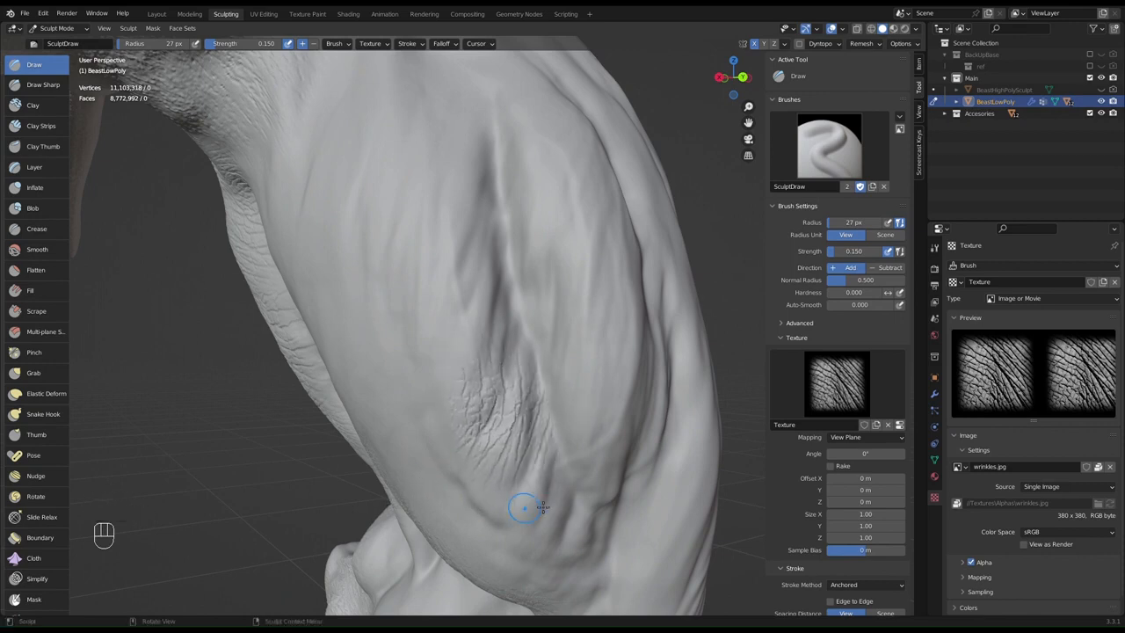
pyautogui.moveTo(524, 509)
pyautogui.mouseDown()
pyautogui.moveTo(509, 542)
pyautogui.moveTo(598, 550)
pyautogui.moveTo(531, 555)
pyautogui.mouseUp()
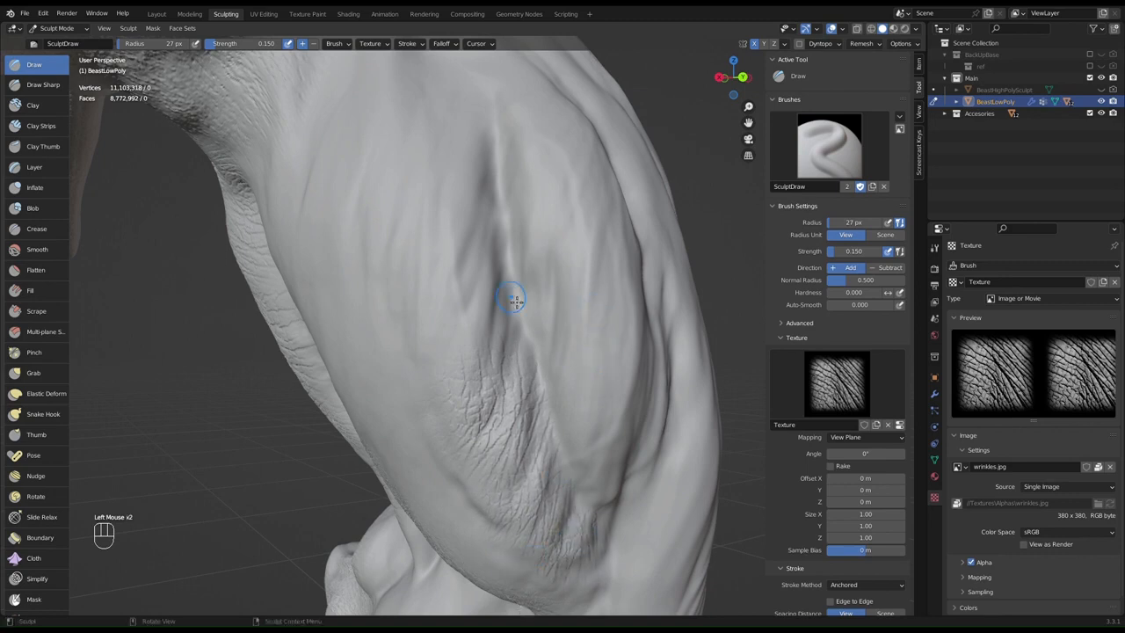
pyautogui.moveTo(484, 296)
pyautogui.mouseDown()
pyautogui.moveTo(437, 377)
pyautogui.moveTo(414, 351)
pyautogui.moveTo(414, 367)
pyautogui.moveTo(422, 346)
pyautogui.mouseUp()
pyautogui.moveTo(502, 188); pyautogui.dragTo(444, 261)
pyautogui.moveTo(457, 357); pyautogui.dragTo(430, 406)
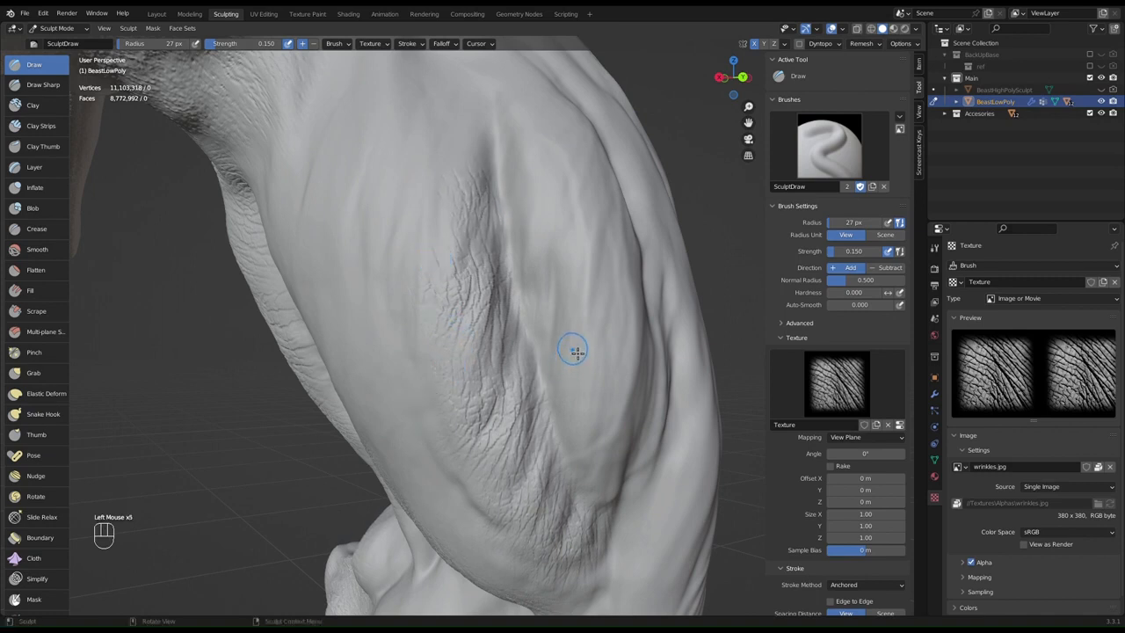
# - Stamp raised wrinkle patches on the inner thigh muscle in front of the groove
pyautogui.moveTo(576, 352)
pyautogui.mouseDown()
pyautogui.moveTo(544, 438)
pyautogui.moveTo(502, 441)
pyautogui.moveTo(519, 441)
pyautogui.moveTo(576, 502)
pyautogui.moveTo(556, 516)
pyautogui.mouseUp()
pyautogui.moveTo(554, 195)
pyautogui.mouseDown()
pyautogui.moveTo(540, 282)
pyautogui.moveTo(514, 305)
pyautogui.mouseUp()
pyautogui.moveTo(572, 194); pyautogui.dragTo(579, 254, button='middle')
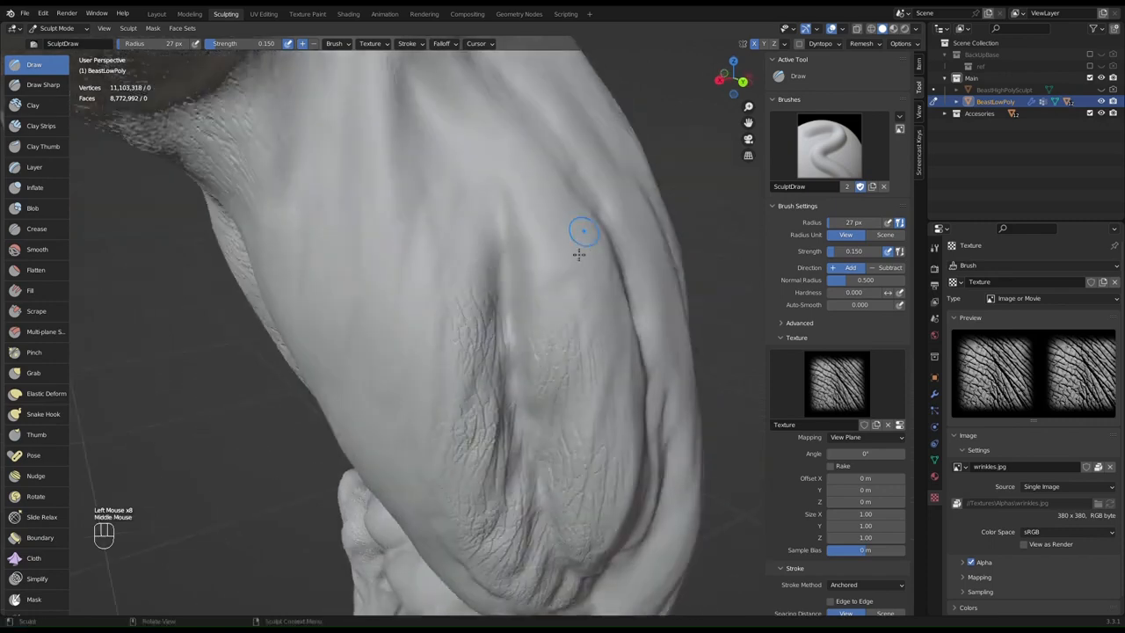
pyautogui.moveTo(532, 287); pyautogui.dragTo(495, 372)
# - Stamp raised wrinkle patches down the smooth front of the thigh
pyautogui.moveTo(645, 208); pyautogui.dragTo(517, 213, button='middle')
pyautogui.keyDown('shift'); pyautogui.moveTo(340, 267); pyautogui.dragTo(460, 234, button='middle'); pyautogui.keyUp('shift')
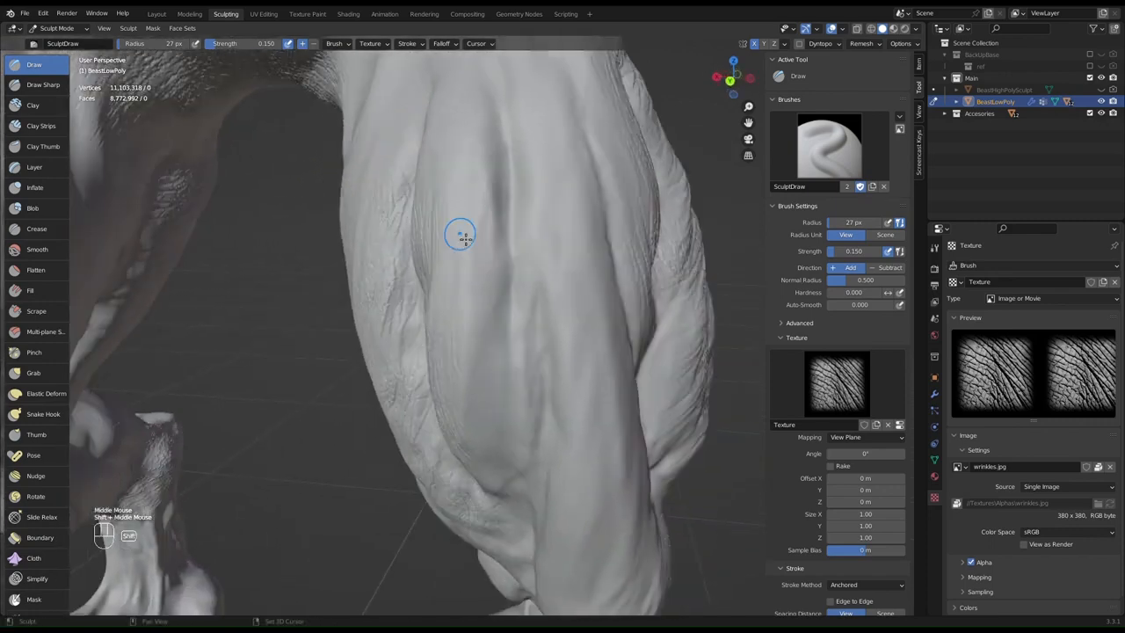
pyautogui.moveTo(489, 188)
pyautogui.mouseDown()
pyautogui.moveTo(459, 252)
pyautogui.moveTo(442, 234)
pyautogui.moveTo(462, 310)
pyautogui.moveTo(442, 311)
pyautogui.moveTo(439, 299)
pyautogui.moveTo(470, 390)
pyautogui.moveTo(444, 369)
pyautogui.moveTo(474, 446)
pyautogui.moveTo(502, 442)
pyautogui.moveTo(483, 483)
pyautogui.mouseUp()
pyautogui.moveTo(542, 429); pyautogui.dragTo(515, 326)
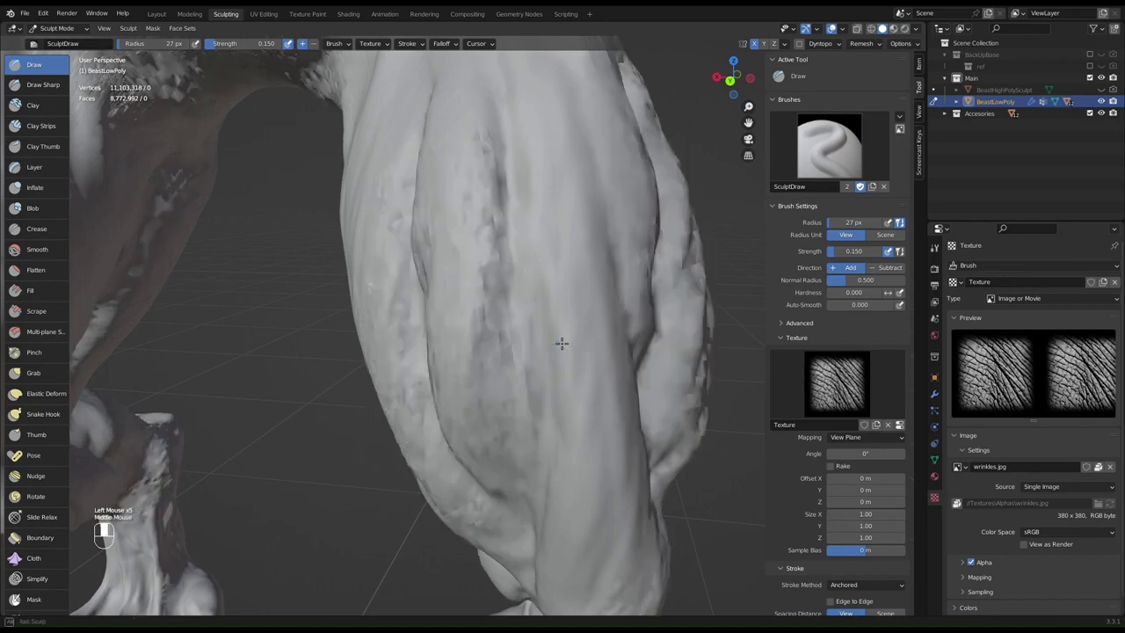
pyautogui.moveTo(515, 326); pyautogui.dragTo(584, 350, button='middle')
pyautogui.moveTo(598, 287)
pyautogui.mouseDown()
pyautogui.moveTo(618, 354)
pyautogui.moveTo(606, 360)
pyautogui.moveTo(607, 446)
pyautogui.mouseUp()
# - Stamp raised wrinkle patches over the lower front thigh and the knee
pyautogui.moveTo(607, 446)
pyautogui.keyDown('shift'); pyautogui.mouseDown(button='middle')
pyautogui.moveTo(640, 351)
pyautogui.moveTo(651, 198)
pyautogui.mouseUp(button='middle'); pyautogui.keyUp('shift')
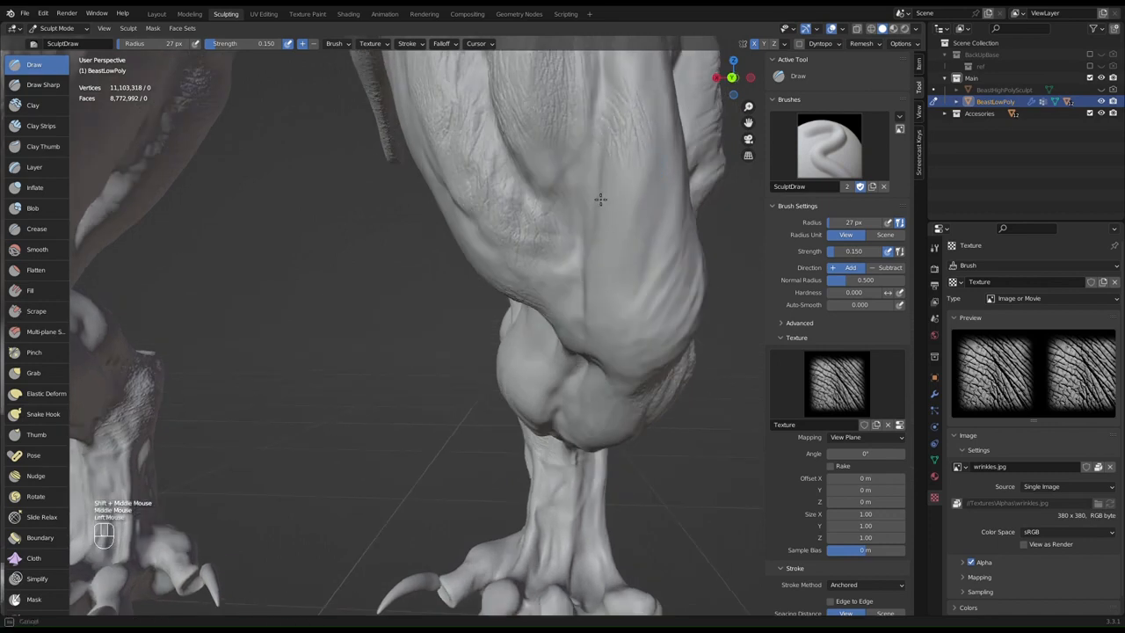
pyautogui.moveTo(615, 209); pyautogui.dragTo(613, 239)
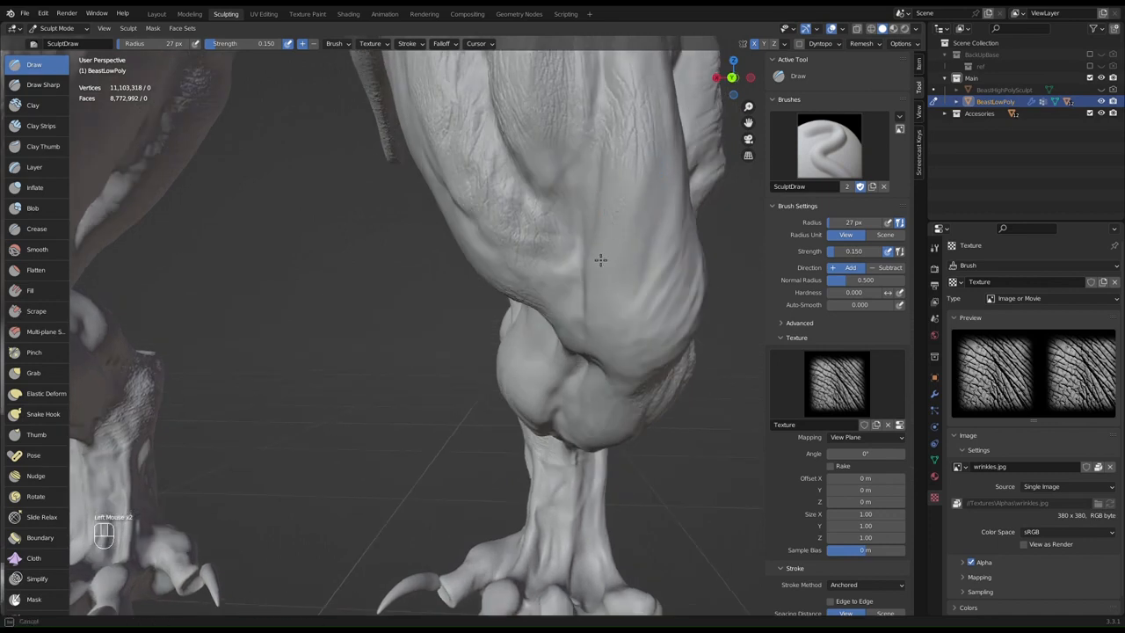
pyautogui.moveTo(594, 276)
pyautogui.mouseDown()
pyautogui.moveTo(657, 231)
pyautogui.moveTo(644, 339)
pyautogui.moveTo(626, 317)
pyautogui.moveTo(598, 347)
pyautogui.mouseUp()
pyautogui.moveTo(666, 278)
pyautogui.mouseDown(button='middle')
pyautogui.moveTo(602, 282)
pyautogui.moveTo(491, 242)
pyautogui.mouseUp(button='middle')
pyautogui.moveTo(427, 181); pyautogui.dragTo(420, 259)
# - Stamp raised wrinkle patches over the folds on the outer side of the knee
pyautogui.keyDown('shift'); pyautogui.moveTo(450, 179); pyautogui.dragTo(526, 307, button='middle'); pyautogui.keyUp('shift')
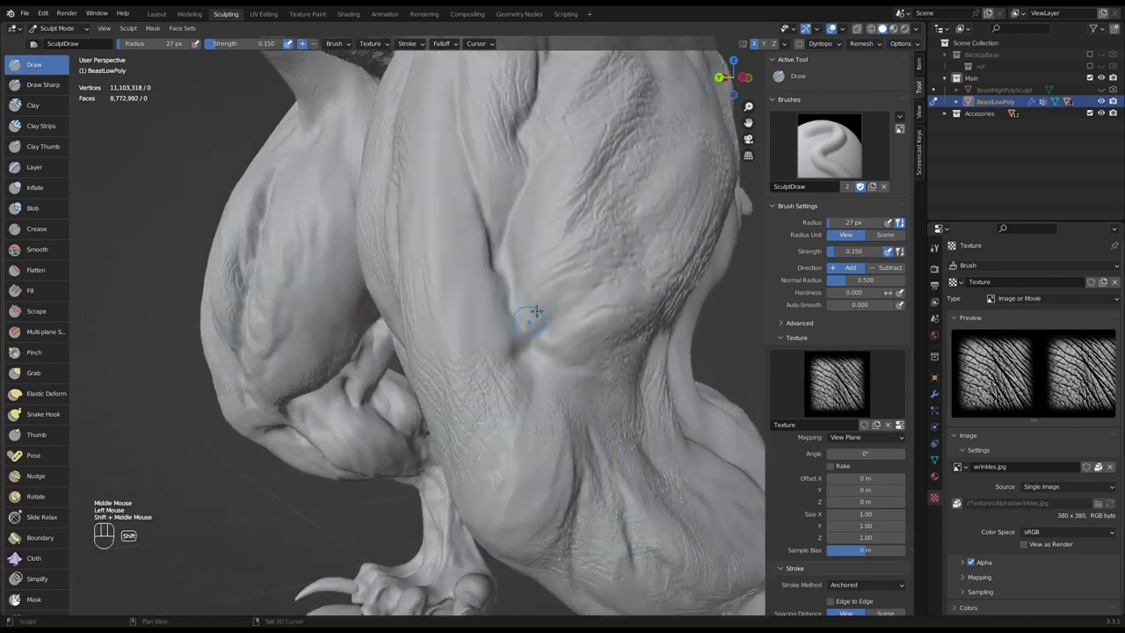
pyautogui.moveTo(577, 298)
pyautogui.mouseDown()
pyautogui.moveTo(597, 286)
pyautogui.moveTo(630, 302)
pyautogui.moveTo(628, 322)
pyautogui.mouseUp()
pyautogui.moveTo(563, 246); pyautogui.dragTo(663, 384, button='middle')
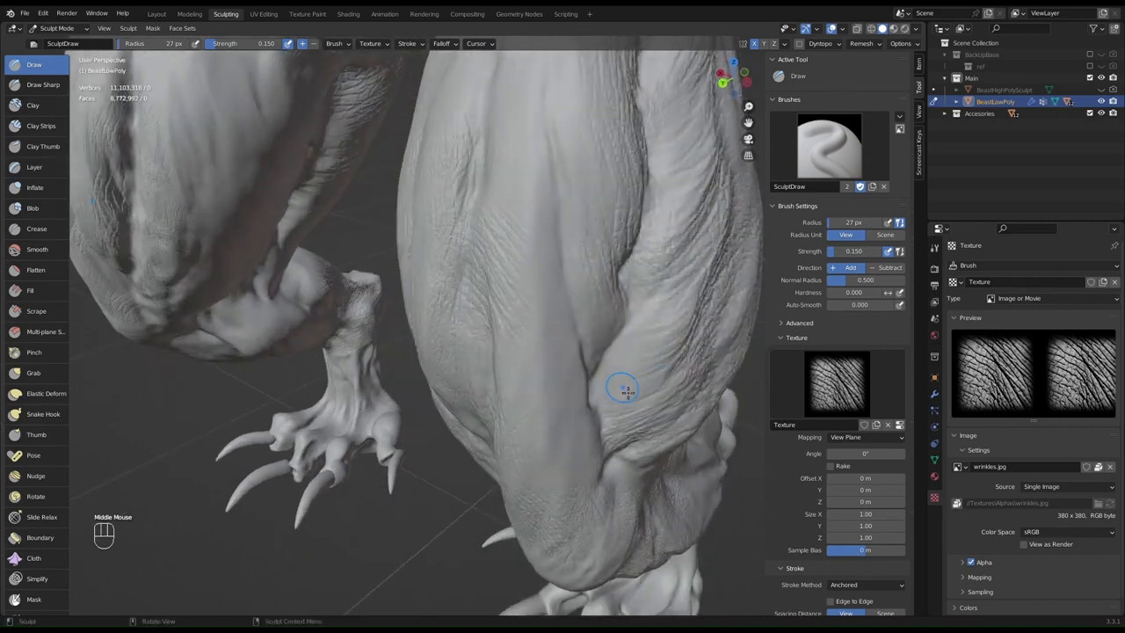
pyautogui.moveTo(621, 388)
pyautogui.mouseDown()
pyautogui.moveTo(665, 388)
pyautogui.moveTo(702, 414)
pyautogui.mouseUp()
pyautogui.moveTo(655, 331)
pyautogui.mouseDown()
pyautogui.moveTo(698, 332)
pyautogui.moveTo(633, 326)
pyautogui.mouseUp()
pyautogui.moveTo(632, 326); pyautogui.dragTo(558, 266, button='middle')
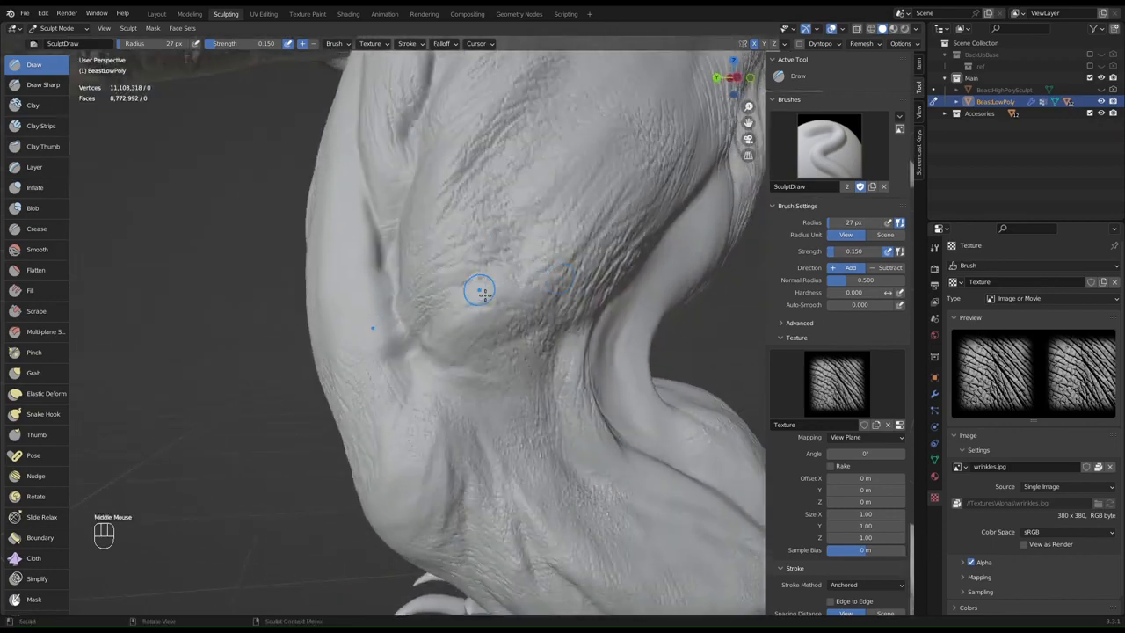
pyautogui.scroll(3, 479, 290)
pyautogui.moveTo(449, 462)
pyautogui.mouseDown()
pyautogui.moveTo(389, 510)
pyautogui.moveTo(447, 364)
pyautogui.mouseUp()
# - Stamp raised wrinkle patches along the muscle folds on the underside of the leg
pyautogui.scroll(-2, 452, 343)
pyautogui.moveTo(457, 319)
pyautogui.keyDown('shift'); pyautogui.mouseDown(button='middle')
pyautogui.moveTo(517, 331)
pyautogui.moveTo(581, 247)
pyautogui.mouseUp(button='middle'); pyautogui.keyUp('shift')
pyautogui.keyDown('shift'); pyautogui.scroll(1, 554, 281); pyautogui.keyUp('shift')
pyautogui.scroll(1, 584, 254)
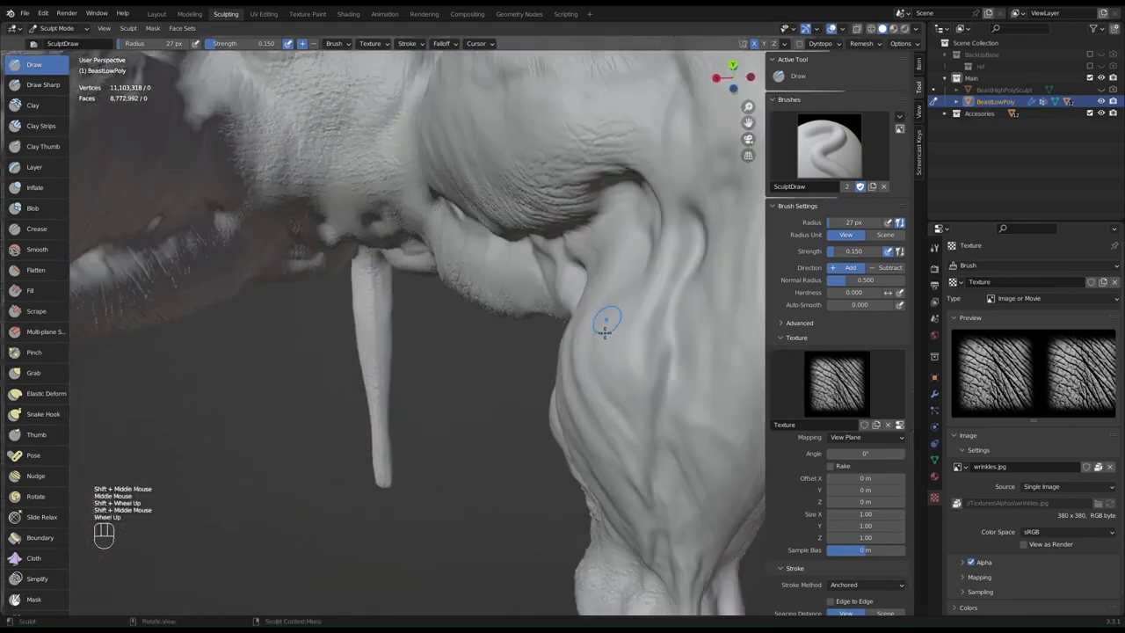
pyautogui.moveTo(666, 479)
pyautogui.mouseDown()
pyautogui.moveTo(691, 536)
pyautogui.moveTo(690, 510)
pyautogui.mouseUp()
pyautogui.moveTo(653, 358); pyautogui.dragTo(675, 466)
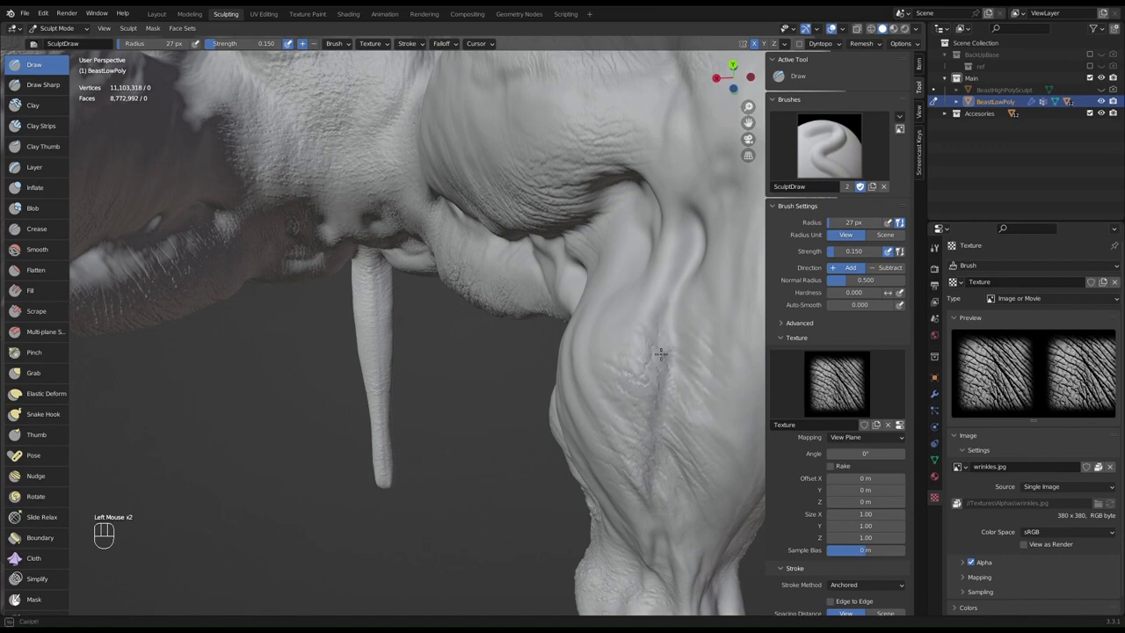
pyautogui.moveTo(661, 353); pyautogui.dragTo(659, 458)
pyautogui.moveTo(652, 347)
pyautogui.mouseDown()
pyautogui.moveTo(623, 392)
pyautogui.moveTo(634, 339)
pyautogui.mouseUp()
pyautogui.scroll(-1, 641, 290)
pyautogui.moveTo(626, 428); pyautogui.dragTo(705, 355, button='middle')
pyautogui.keyDown('shift'); pyautogui.moveTo(695, 352); pyautogui.dragTo(734, 205, button='middle'); pyautogui.keyUp('shift')
pyautogui.moveTo(649, 349)
pyautogui.mouseDown()
pyautogui.moveTo(656, 387)
pyautogui.moveTo(658, 325)
pyautogui.mouseUp()
# - Stamp raised wrinkle patches on the inner ankle below the heel
pyautogui.moveTo(663, 318)
pyautogui.mouseDown(button='middle')
pyautogui.moveTo(664, 372)
pyautogui.moveTo(748, 402)
pyautogui.moveTo(740, 387)
pyautogui.mouseUp(button='middle')
pyautogui.moveTo(497, 296)
pyautogui.mouseDown(button='middle')
pyautogui.moveTo(419, 309)
pyautogui.moveTo(520, 351)
pyautogui.mouseUp(button='middle')
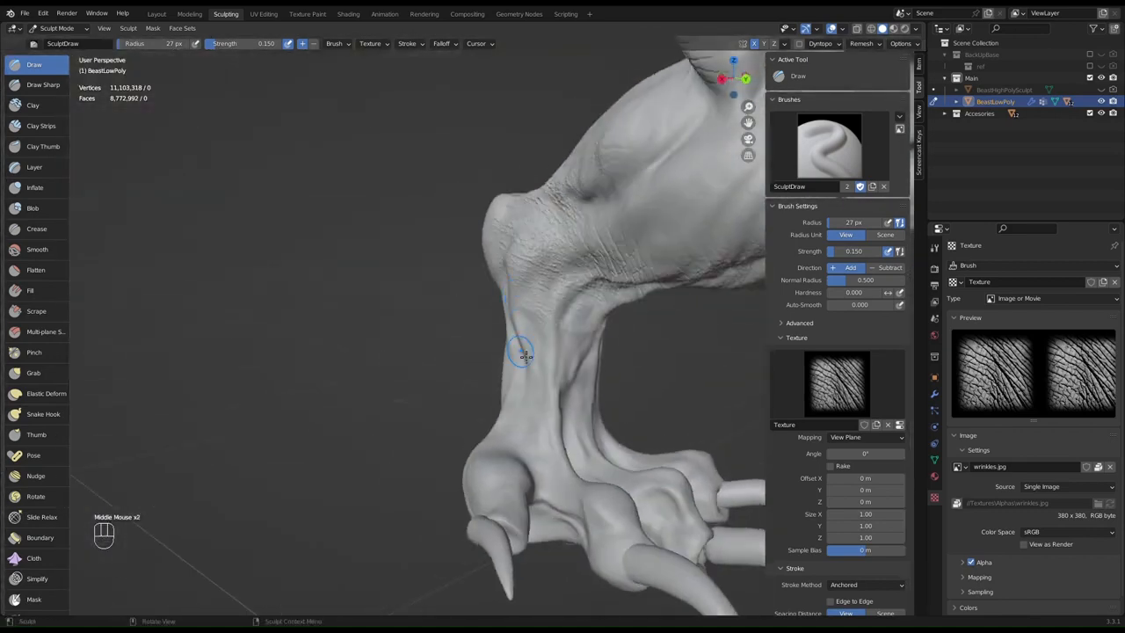
pyautogui.scroll(2, 598, 367)
pyautogui.moveTo(598, 366)
pyautogui.mouseDown()
pyautogui.moveTo(578, 472)
pyautogui.moveTo(548, 491)
pyautogui.mouseUp()
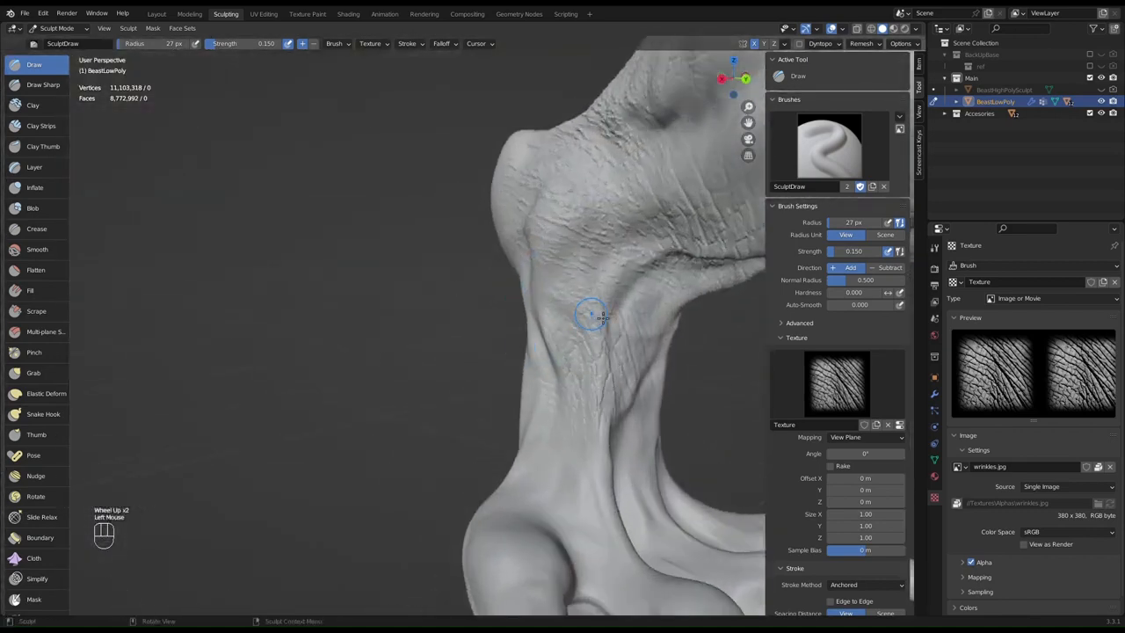
pyautogui.moveTo(592, 314); pyautogui.dragTo(361, 207, button='middle')
pyautogui.scroll(-2, 360, 207)
pyautogui.moveTo(304, 259); pyautogui.dragTo(360, 261, button='middle')
pyautogui.keyDown('shift'); pyautogui.moveTo(239, 278); pyautogui.dragTo(338, 255, button='middle'); pyautogui.keyUp('shift')
pyautogui.moveTo(321, 261)
pyautogui.mouseDown()
pyautogui.moveTo(366, 145)
pyautogui.moveTo(313, 151)
pyautogui.mouseUp()
# - Stamp raised wrinkle patches down the outer side of the ankle above the foot
pyautogui.moveTo(314, 151); pyautogui.dragTo(514, 229, button='middle')
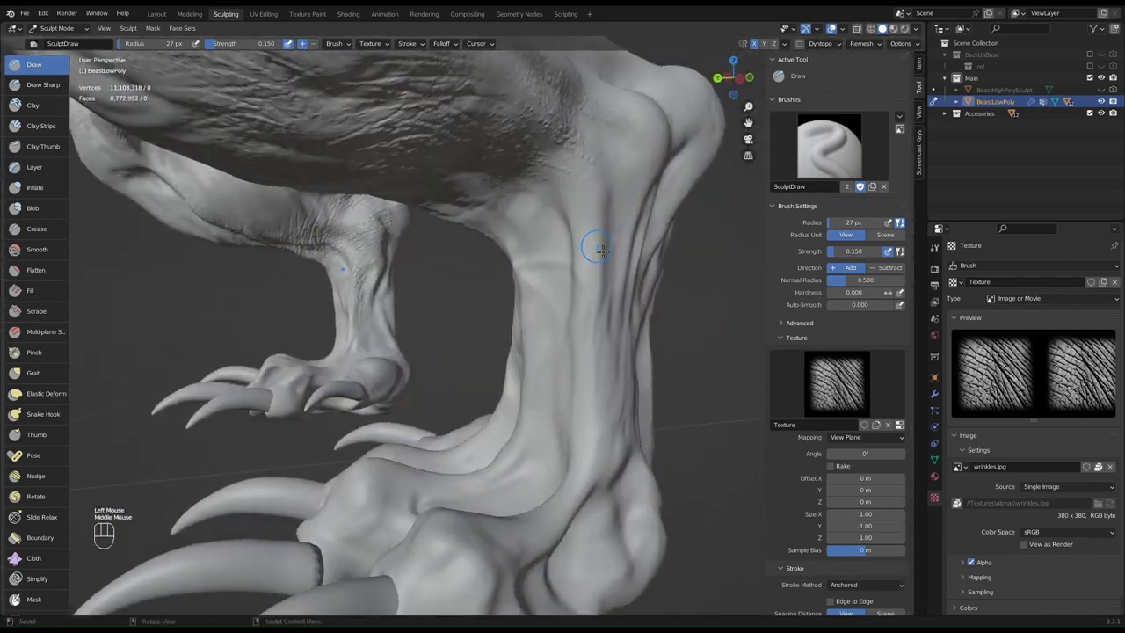
pyautogui.moveTo(596, 247)
pyautogui.mouseDown()
pyautogui.moveTo(595, 353)
pyautogui.moveTo(576, 334)
pyautogui.mouseUp()
pyautogui.moveTo(515, 232); pyautogui.dragTo(543, 400)
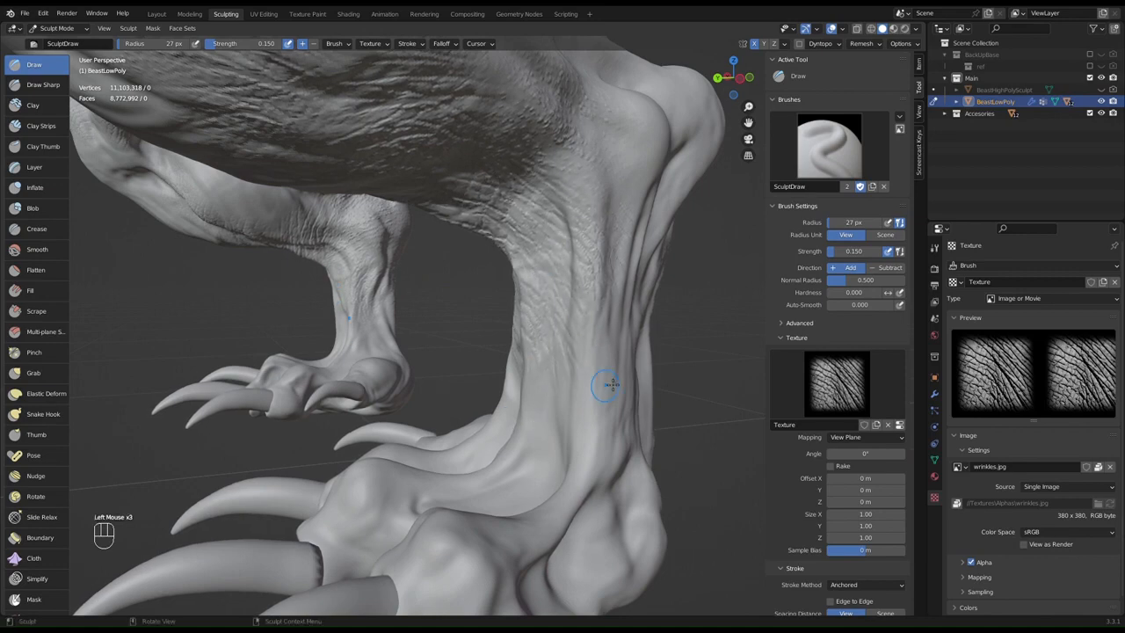
pyautogui.moveTo(599, 368)
pyautogui.mouseDown()
pyautogui.moveTo(586, 436)
pyautogui.moveTo(562, 422)
pyautogui.moveTo(557, 364)
pyautogui.mouseUp()
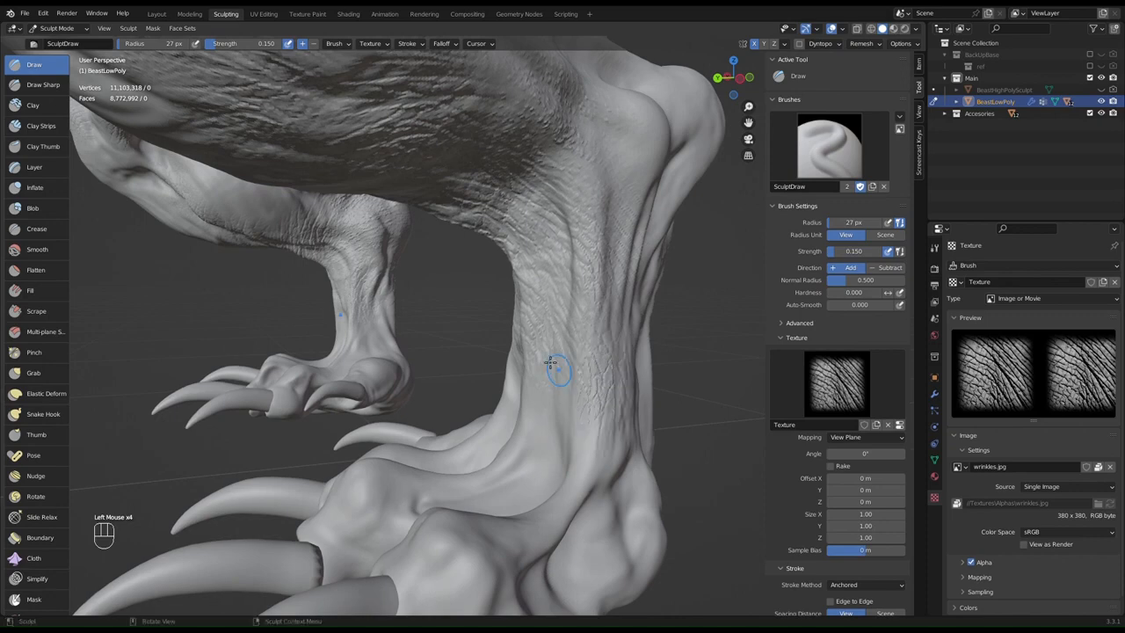
# - Stamp raised wrinkle patches on the front tendons of the ankle above the toes
pyautogui.moveTo(557, 364); pyautogui.dragTo(567, 368, button='middle')
pyautogui.moveTo(565, 367)
pyautogui.mouseDown()
pyautogui.moveTo(589, 314)
pyautogui.moveTo(584, 334)
pyautogui.mouseUp()
pyautogui.moveTo(618, 406); pyautogui.dragTo(625, 333)
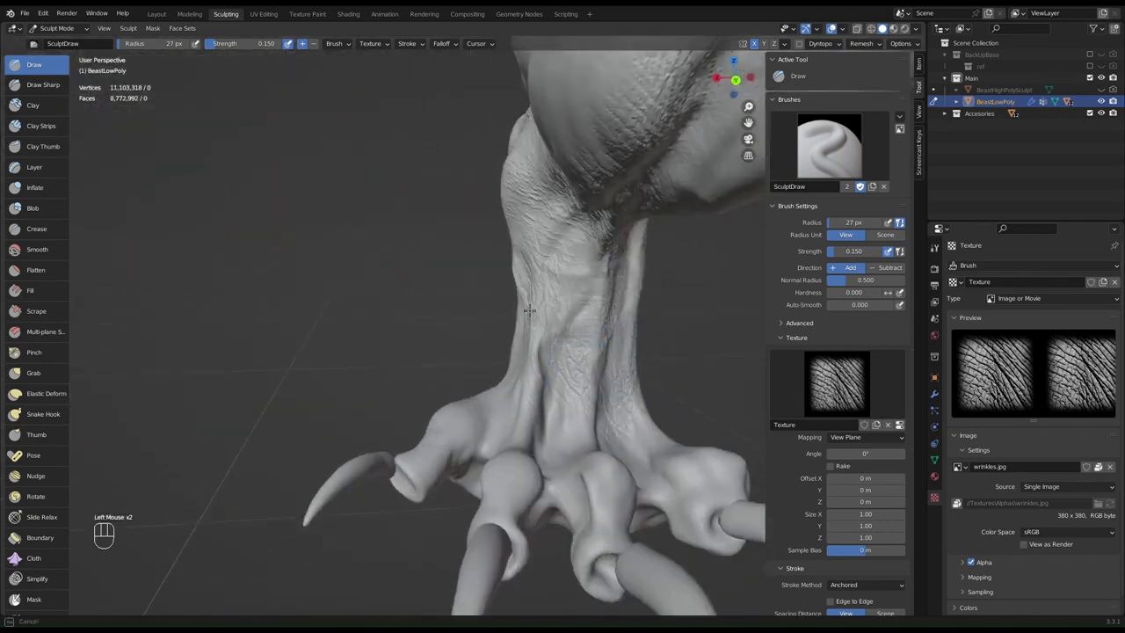
pyautogui.moveTo(529, 310); pyautogui.dragTo(530, 310)
# - Stamp raised wrinkle patches on the rear of the ankle above the foot
pyautogui.moveTo(529, 310); pyautogui.dragTo(413, 323, button='middle')
pyautogui.moveTo(391, 329); pyautogui.dragTo(413, 275)
pyautogui.moveTo(378, 233)
pyautogui.mouseDown(button='middle')
pyautogui.moveTo(351, 330)
pyautogui.moveTo(447, 271)
pyautogui.mouseUp(button='middle')
pyautogui.moveTo(446, 268); pyautogui.dragTo(465, 205)
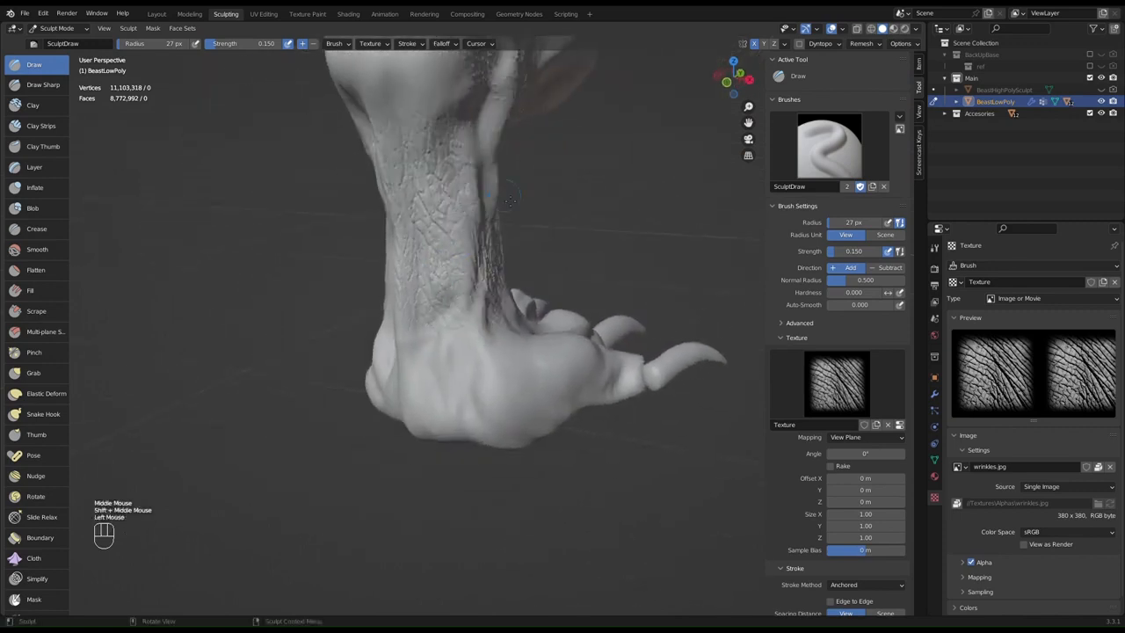
# - Stamp a raised wrinkle patch on the side of the hind leg's calf muscle above the ankle
pyautogui.scroll(-2, 464, 205)
pyautogui.moveTo(464, 204)
pyautogui.keyDown('shift'); pyautogui.mouseDown(button='middle')
pyautogui.moveTo(469, 308)
pyautogui.moveTo(444, 334)
pyautogui.moveTo(424, 410)
pyautogui.moveTo(465, 299)
pyautogui.mouseUp(button='middle'); pyautogui.keyUp('shift')
pyautogui.scroll(1, 469, 307)
pyautogui.scroll(1, 439, 352)
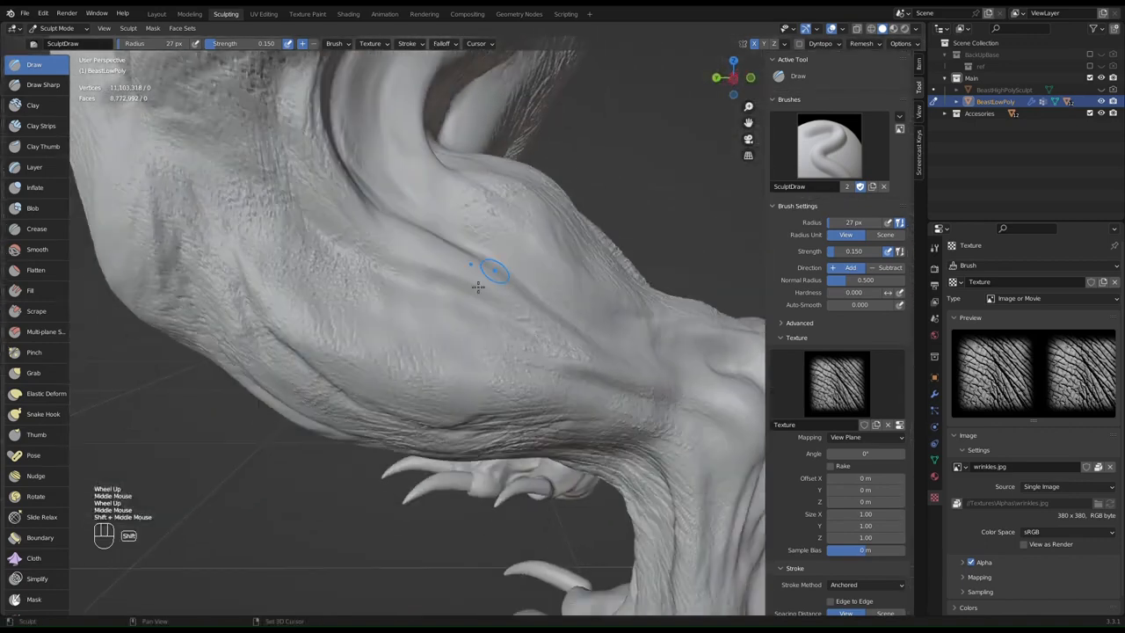
pyautogui.moveTo(428, 340); pyautogui.dragTo(475, 431)
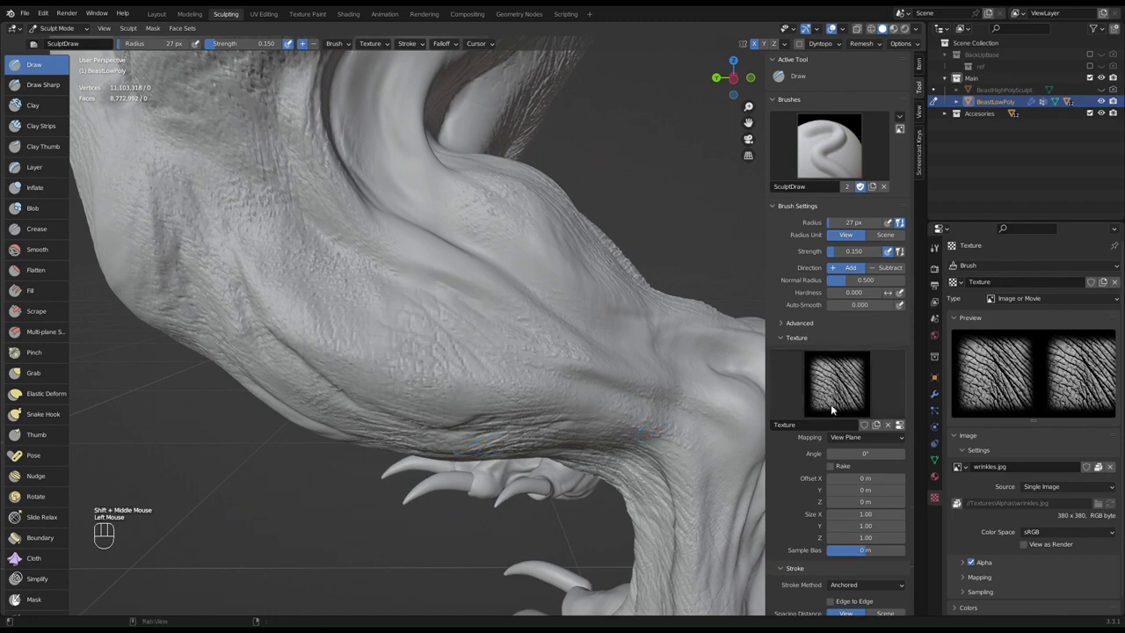
# - Replace the brush texture's image with sw_skin_01.jpg
pyautogui.click(1110, 467)
pyautogui.click(960, 467)
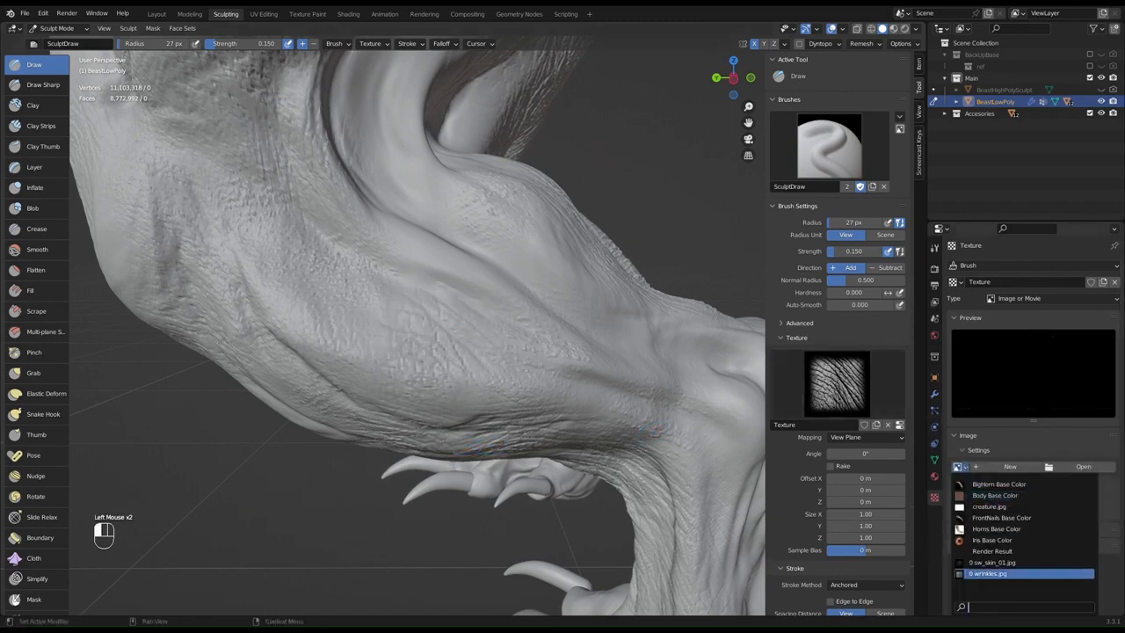
pyautogui.click(1006, 567)
# - Stamp a raised skin patch on the calf and engrave overlapping patches down over the heel
pyautogui.moveTo(536, 302)
pyautogui.mouseDown(button='middle')
pyautogui.moveTo(444, 334)
pyautogui.moveTo(432, 324)
pyautogui.mouseUp(button='middle')
pyautogui.moveTo(397, 330)
pyautogui.mouseDown()
pyautogui.moveTo(449, 441)
pyautogui.moveTo(430, 415)
pyautogui.moveTo(522, 482)
pyautogui.mouseUp()
pyautogui.keyDown('ctrl'); pyautogui.moveTo(492, 432); pyautogui.dragTo(603, 534); pyautogui.keyUp('ctrl')
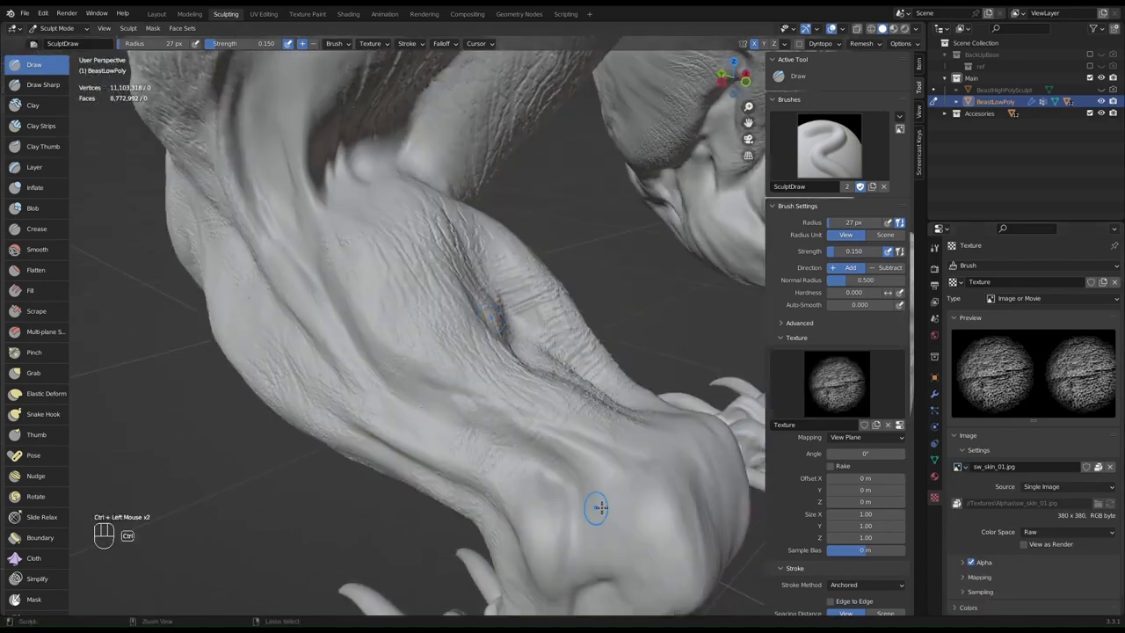
pyautogui.keyDown('ctrl'); pyautogui.moveTo(596, 469); pyautogui.dragTo(645, 557); pyautogui.keyUp('ctrl')
pyautogui.keyDown('ctrl'); pyautogui.moveTo(559, 504); pyautogui.dragTo(587, 583); pyautogui.keyUp('ctrl')
pyautogui.keyDown('ctrl'); pyautogui.moveTo(609, 450); pyautogui.dragTo(675, 540); pyautogui.keyUp('ctrl')
# - Stamp and engrave skin texture patches over the upper calf muscle beneath the back of the knee
pyautogui.moveTo(573, 433)
pyautogui.mouseDown(button='middle')
pyautogui.moveTo(575, 374)
pyautogui.moveTo(473, 304)
pyautogui.mouseUp(button='middle')
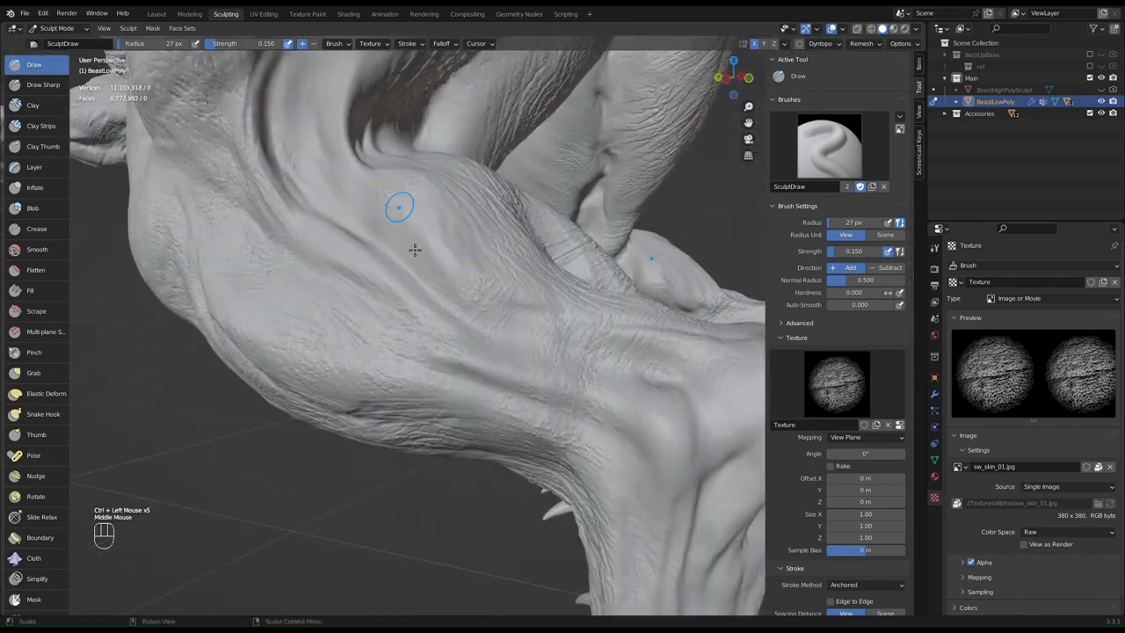
pyautogui.moveTo(417, 253)
pyautogui.mouseDown()
pyautogui.moveTo(438, 331)
pyautogui.moveTo(453, 332)
pyautogui.mouseUp()
pyautogui.keyDown('ctrl'); pyautogui.click(392, 367); pyautogui.keyUp('ctrl')
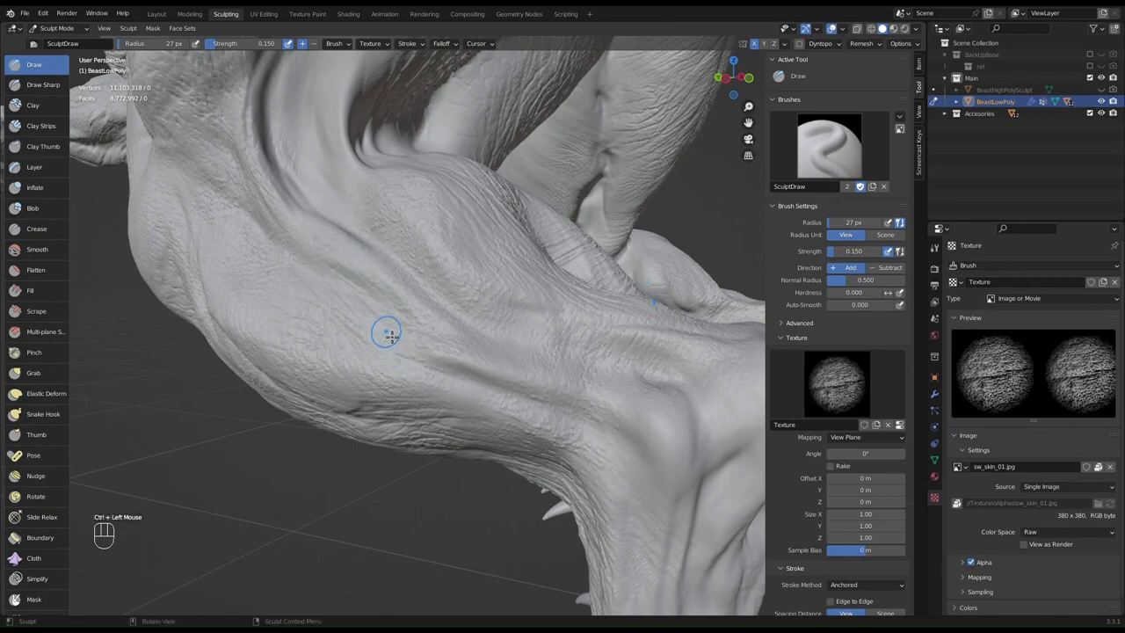
pyautogui.moveTo(376, 246); pyautogui.dragTo(392, 284, button='middle')
pyautogui.scroll(2, 392, 282)
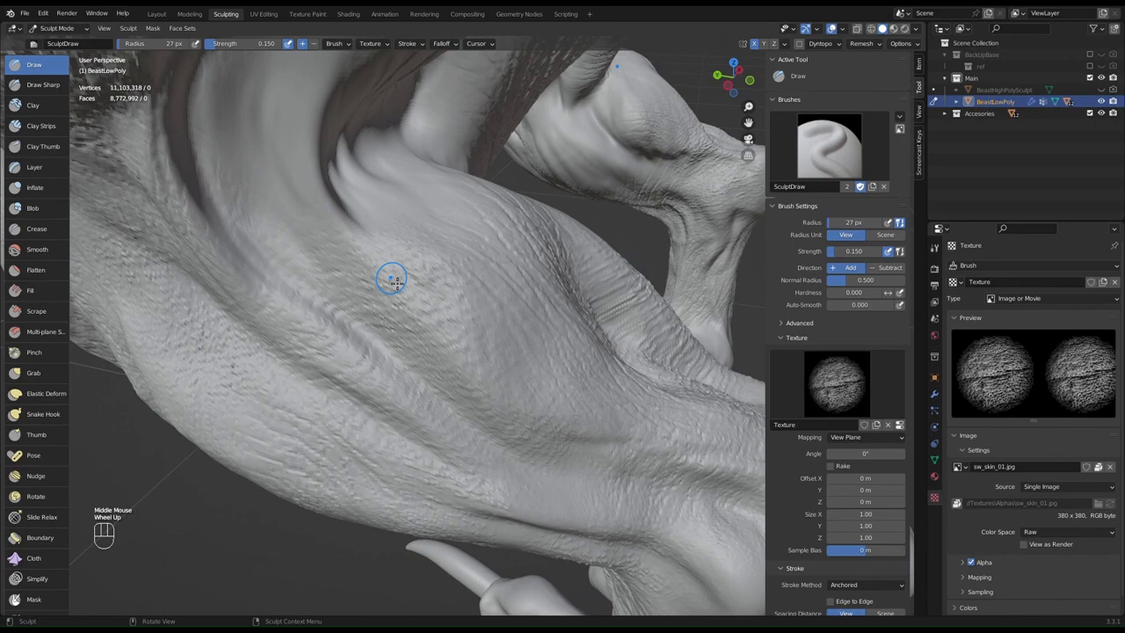
pyautogui.keyDown('ctrl'); pyautogui.moveTo(297, 213); pyautogui.dragTo(378, 271); pyautogui.keyUp('ctrl')
pyautogui.keyDown('ctrl'); pyautogui.moveTo(404, 194); pyautogui.dragTo(433, 293); pyautogui.keyUp('ctrl')
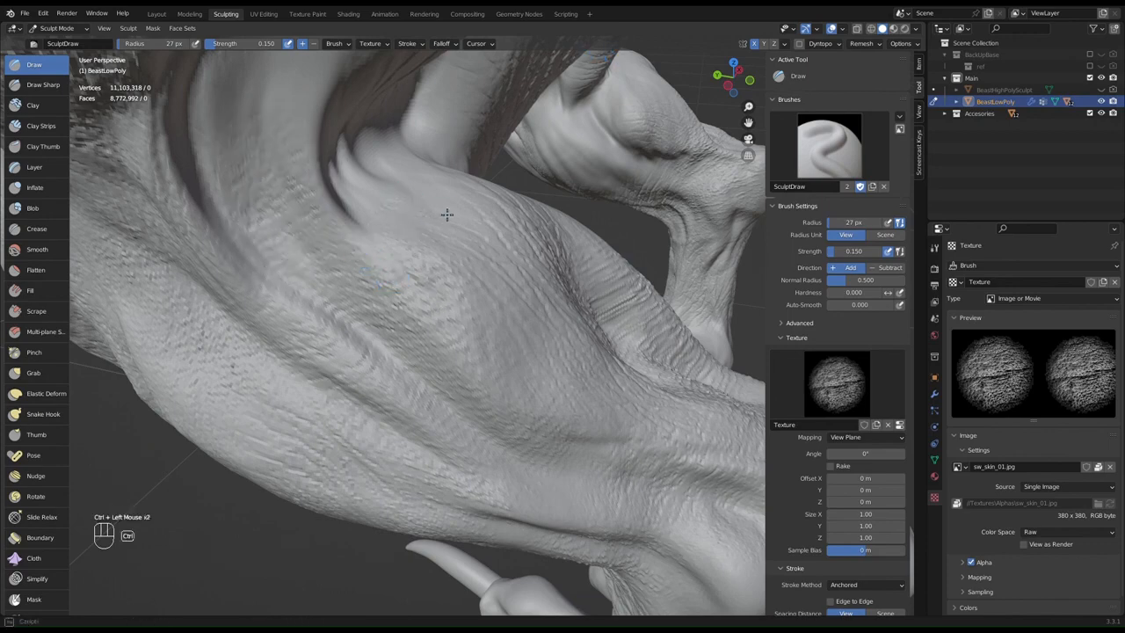
# - Engrave skin patches around the crease behind the knee and stamp raised ones on the lower thigh above it
pyautogui.moveTo(437, 208)
pyautogui.mouseDown(button='middle')
pyautogui.moveTo(386, 185)
pyautogui.moveTo(430, 351)
pyautogui.mouseUp(button='middle')
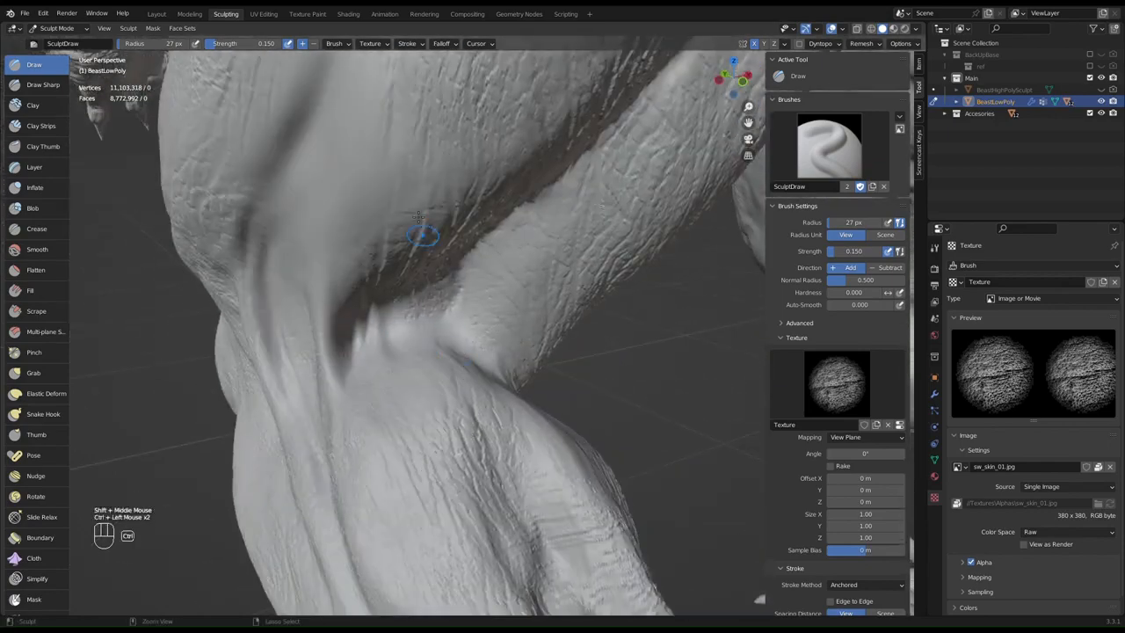
pyautogui.keyDown('ctrl'); pyautogui.moveTo(338, 173); pyautogui.dragTo(392, 169); pyautogui.keyUp('ctrl')
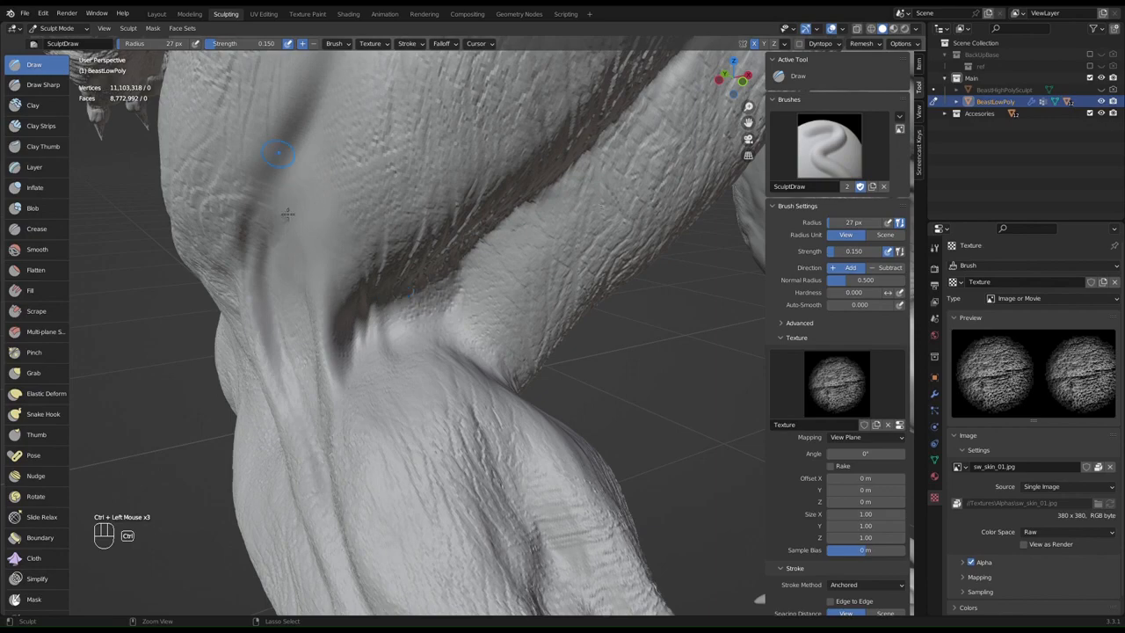
pyautogui.keyDown('ctrl'); pyautogui.moveTo(278, 153); pyautogui.dragTo(288, 213); pyautogui.keyUp('ctrl')
pyautogui.keyDown('ctrl'); pyautogui.moveTo(364, 344); pyautogui.dragTo(356, 327); pyautogui.keyUp('ctrl')
pyautogui.moveTo(369, 168)
pyautogui.keyDown('shift'); pyautogui.mouseDown(button='middle')
pyautogui.moveTo(387, 385)
pyautogui.moveTo(446, 289)
pyautogui.moveTo(449, 299)
pyautogui.mouseUp(button='middle'); pyautogui.keyUp('shift')
pyautogui.moveTo(450, 420); pyautogui.dragTo(467, 424)
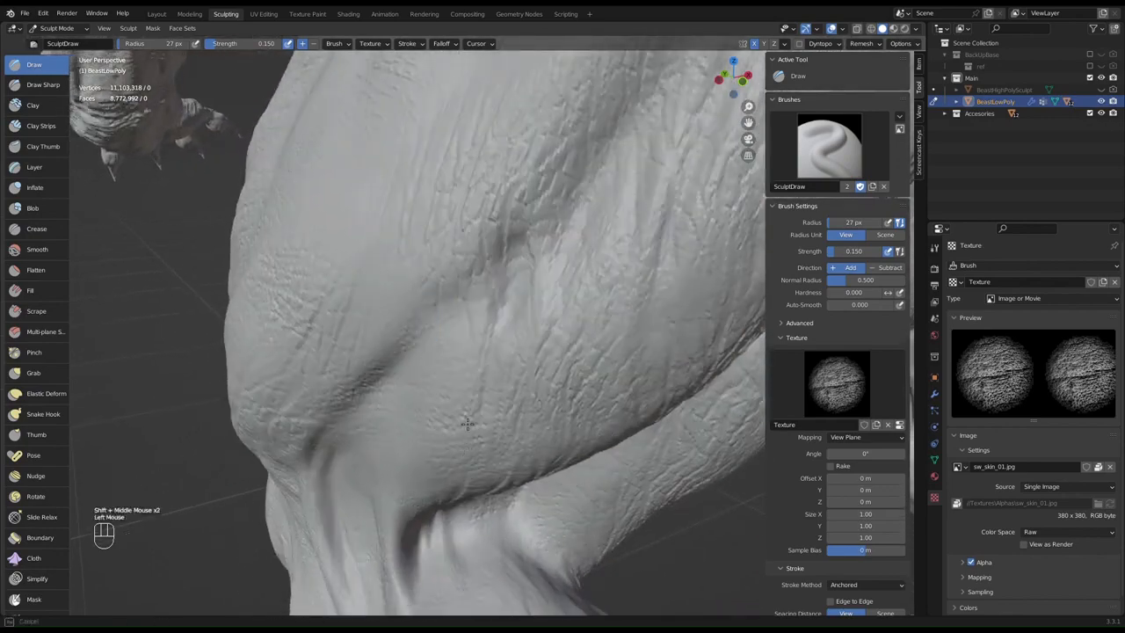
pyautogui.click(439, 427)
# - Stamp one raised skin patch and engrave further patches down the front of the thigh above the knee
pyautogui.scroll(-1, 395, 293)
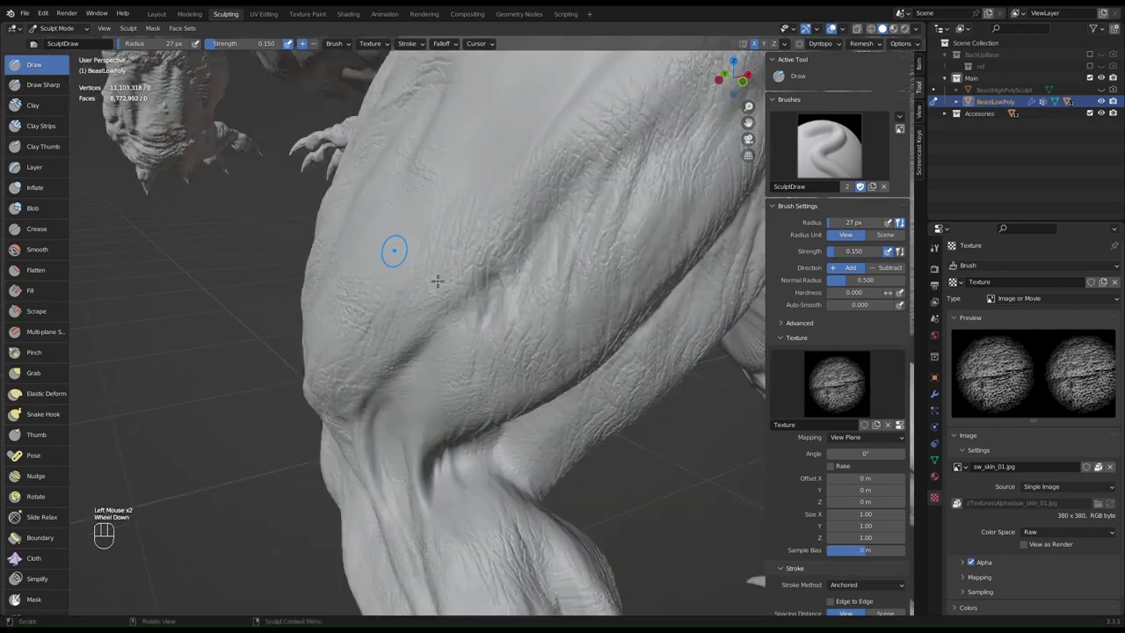
pyautogui.moveTo(437, 280)
pyautogui.mouseDown(button='middle')
pyautogui.moveTo(515, 293)
pyautogui.moveTo(536, 281)
pyautogui.moveTo(414, 366)
pyautogui.mouseUp(button='middle')
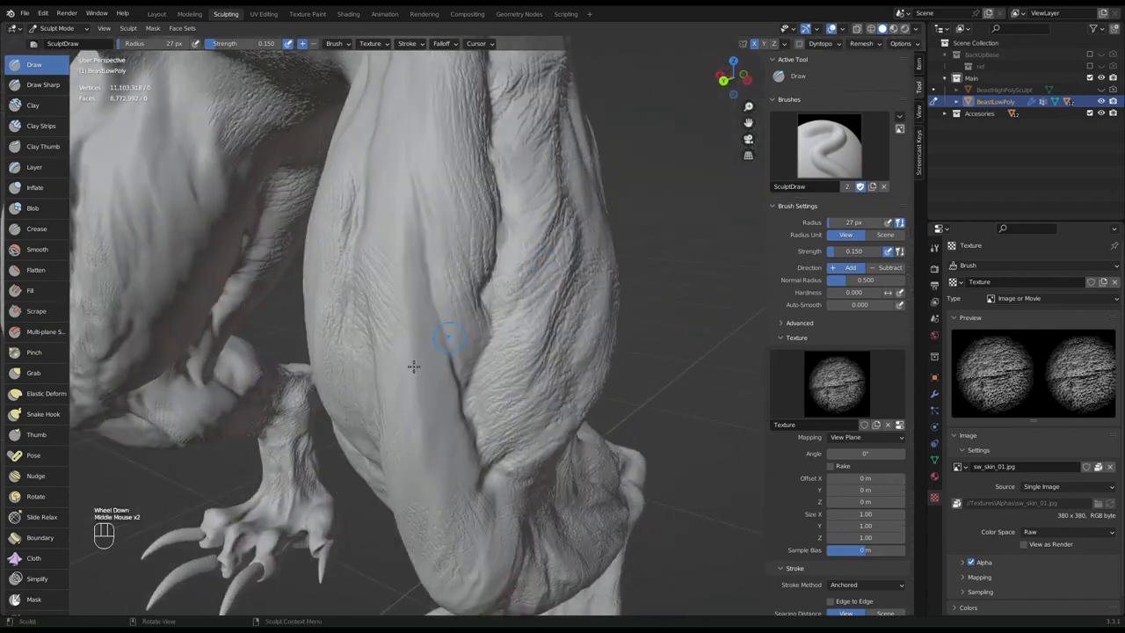
pyautogui.moveTo(404, 329); pyautogui.dragTo(477, 564)
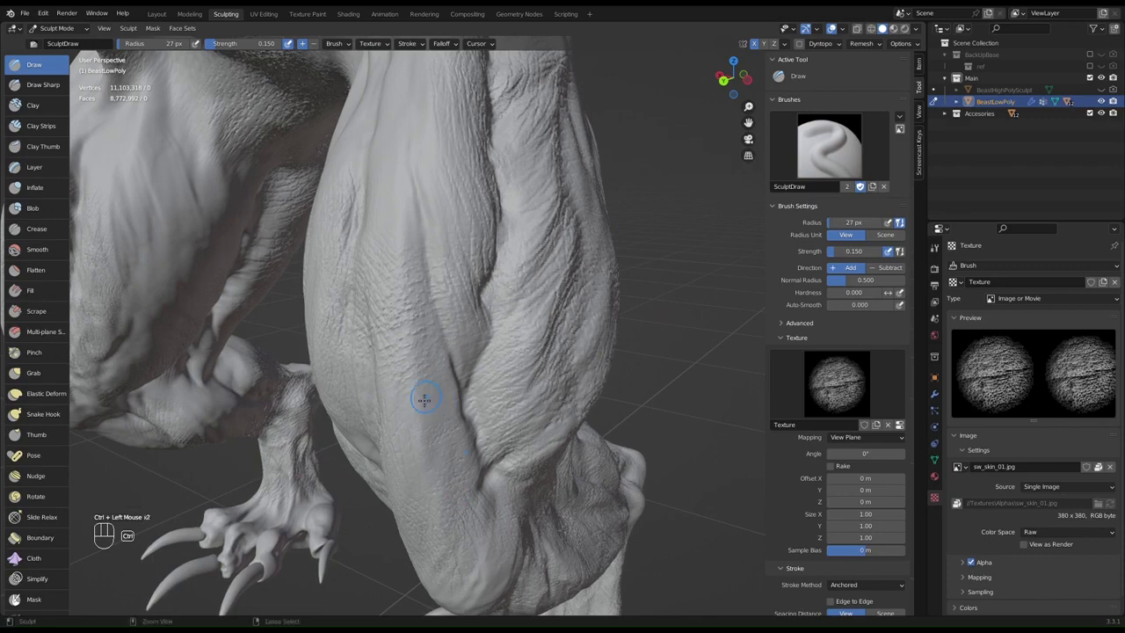
pyautogui.keyDown('ctrl'); pyautogui.moveTo(423, 399); pyautogui.dragTo(447, 519); pyautogui.keyUp('ctrl')
pyautogui.moveTo(421, 387)
pyautogui.keyDown('shift'); pyautogui.mouseDown(button='middle')
pyautogui.moveTo(498, 434)
pyautogui.moveTo(489, 400)
pyautogui.mouseUp(button='middle'); pyautogui.keyUp('shift')
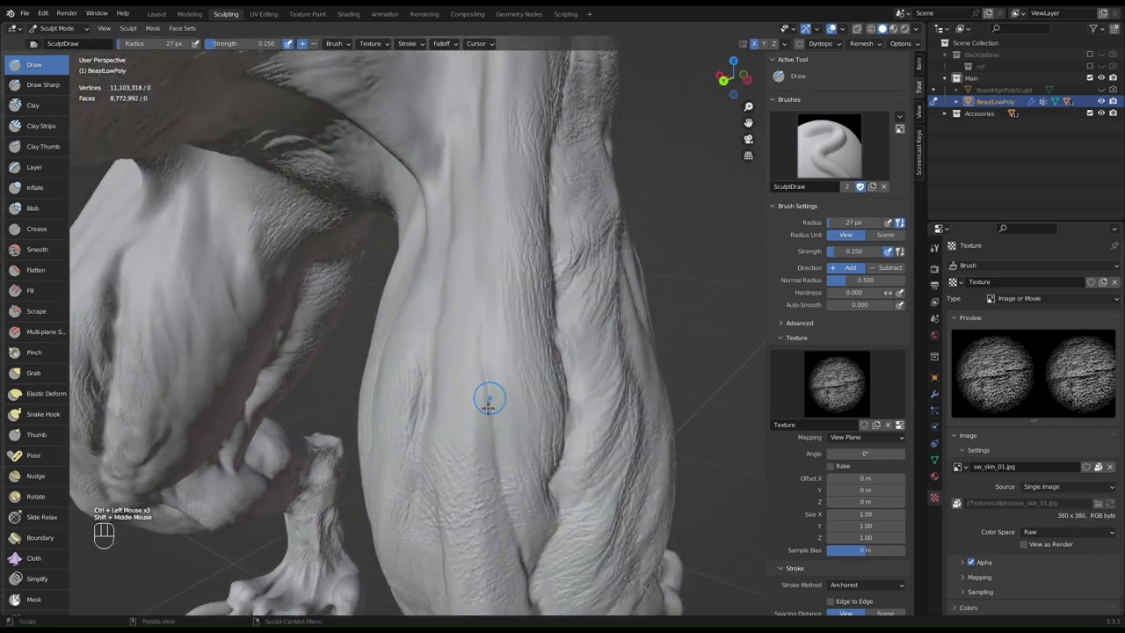
pyautogui.keyDown('ctrl'); pyautogui.moveTo(489, 400); pyautogui.dragTo(517, 501); pyautogui.keyUp('ctrl')
# - Engrave skin patches up the front of the thigh and add raised ones near its junction with the belly
pyautogui.moveTo(517, 501)
pyautogui.mouseDown(button='middle')
pyautogui.moveTo(510, 384)
pyautogui.moveTo(527, 387)
pyautogui.mouseUp(button='middle')
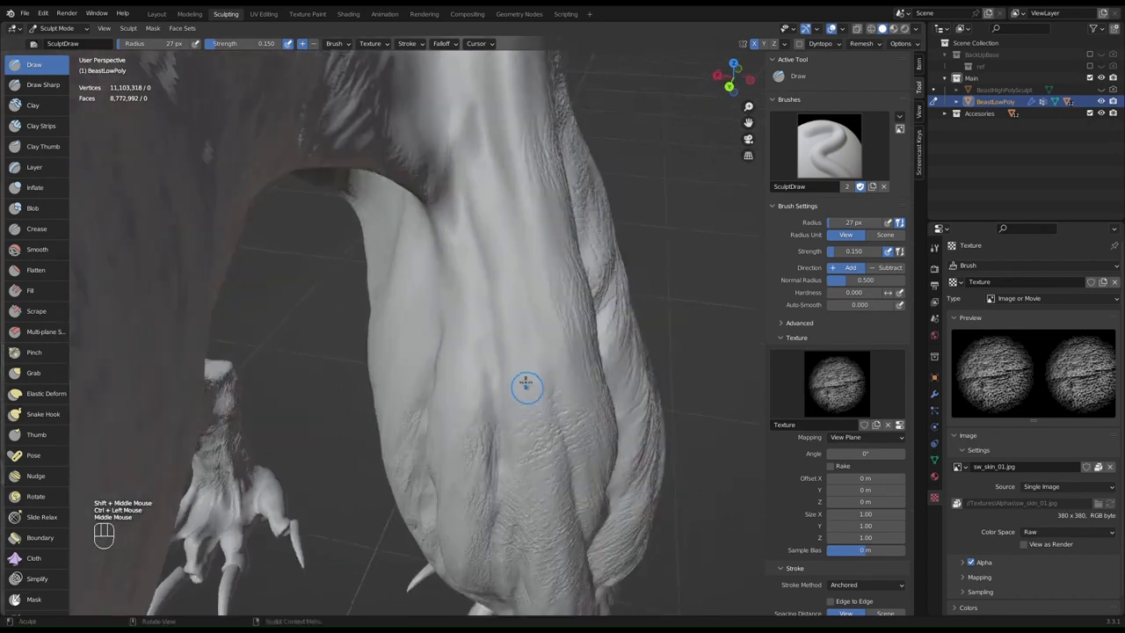
pyautogui.moveTo(528, 387)
pyautogui.keyDown('ctrl'); pyautogui.mouseDown()
pyautogui.moveTo(537, 323)
pyautogui.moveTo(626, 396)
pyautogui.moveTo(607, 363)
pyautogui.moveTo(607, 379)
pyautogui.mouseUp(); pyautogui.keyUp('ctrl')
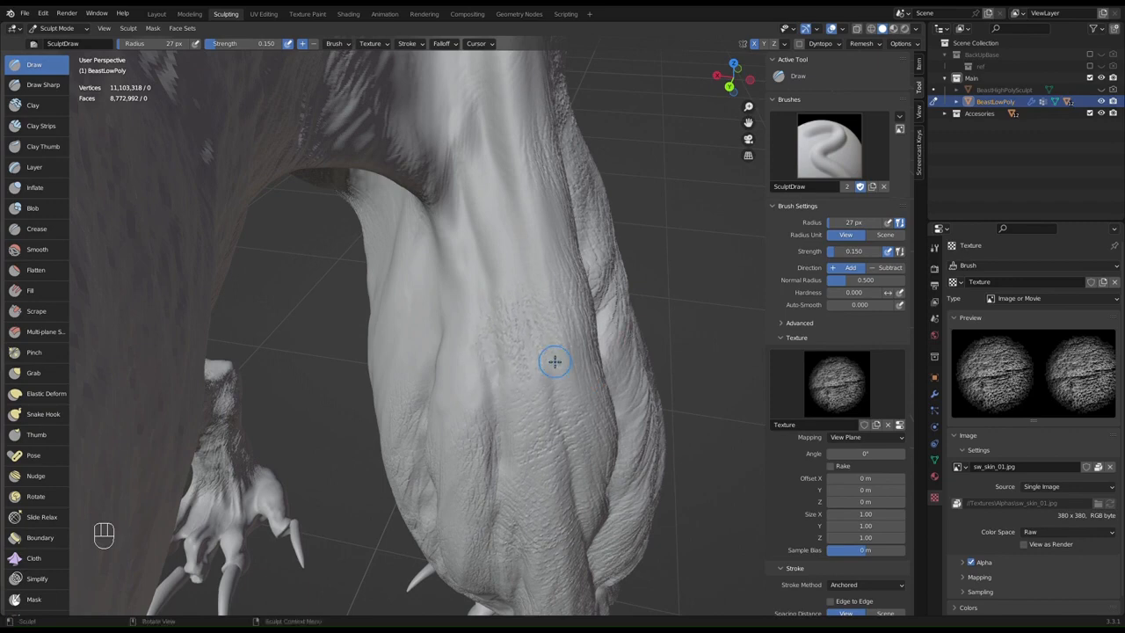
pyautogui.keyDown('ctrl'); pyautogui.moveTo(474, 400); pyautogui.dragTo(506, 299); pyautogui.keyUp('ctrl')
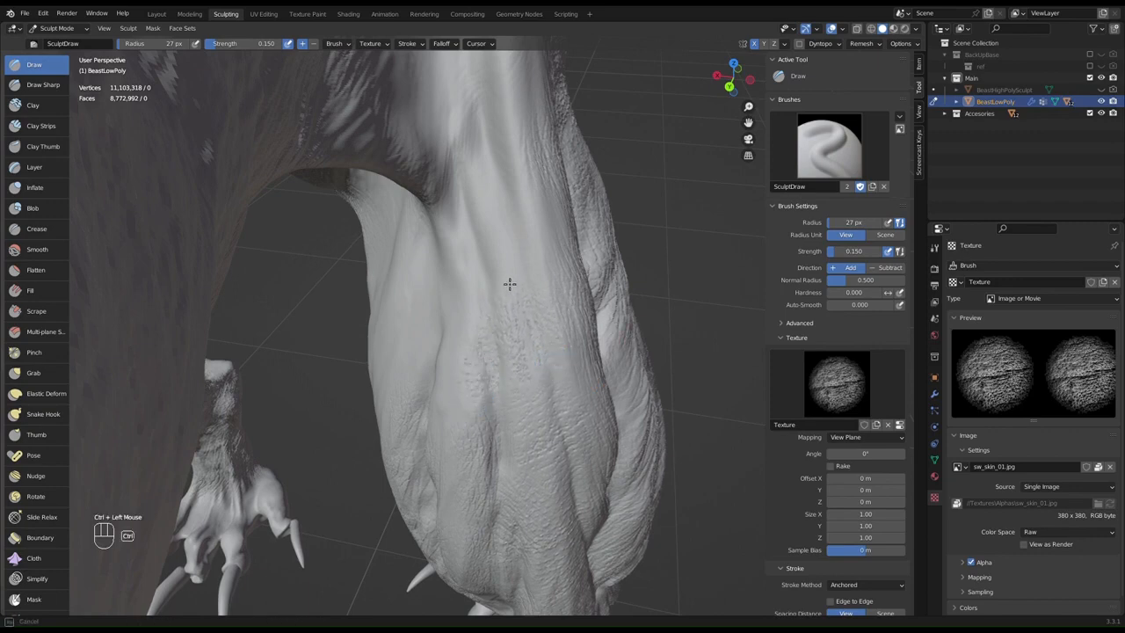
pyautogui.keyDown('ctrl'); pyautogui.moveTo(504, 257); pyautogui.dragTo(470, 286); pyautogui.keyUp('ctrl')
pyautogui.moveTo(488, 225); pyautogui.dragTo(490, 221)
pyautogui.moveTo(494, 162); pyautogui.dragTo(477, 191)
# - Engrave skin texture patches over the smooth upper thigh beside the belly fold
pyautogui.moveTo(478, 190)
pyautogui.mouseDown(button='middle')
pyautogui.moveTo(540, 158)
pyautogui.moveTo(419, 214)
pyautogui.mouseUp(button='middle')
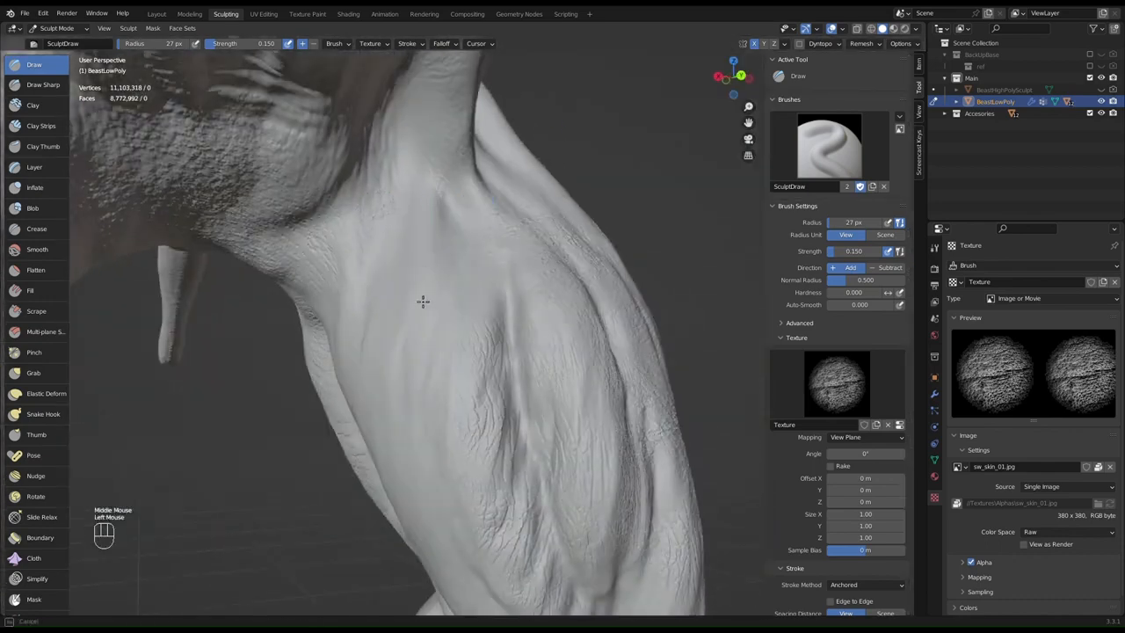
pyautogui.keyDown('ctrl'); pyautogui.moveTo(431, 143); pyautogui.dragTo(463, 397); pyautogui.keyUp('ctrl')
pyautogui.keyDown('ctrl'); pyautogui.moveTo(383, 272); pyautogui.dragTo(390, 428); pyautogui.keyUp('ctrl')
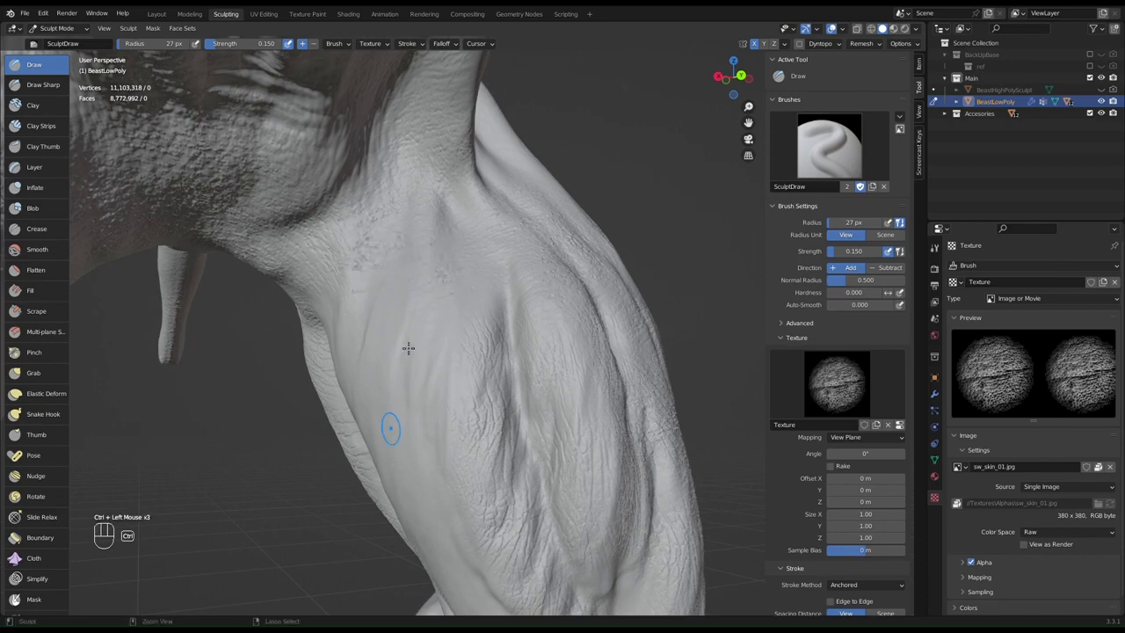
pyautogui.keyDown('shift'); pyautogui.moveTo(409, 349); pyautogui.dragTo(492, 201, button='middle'); pyautogui.keyUp('shift')
pyautogui.moveTo(469, 255)
pyautogui.keyDown('ctrl'); pyautogui.mouseDown()
pyautogui.moveTo(467, 276)
pyautogui.moveTo(505, 340)
pyautogui.moveTo(512, 186)
pyautogui.moveTo(484, 148)
pyautogui.moveTo(434, 160)
pyautogui.mouseUp(); pyautogui.keyUp('ctrl')
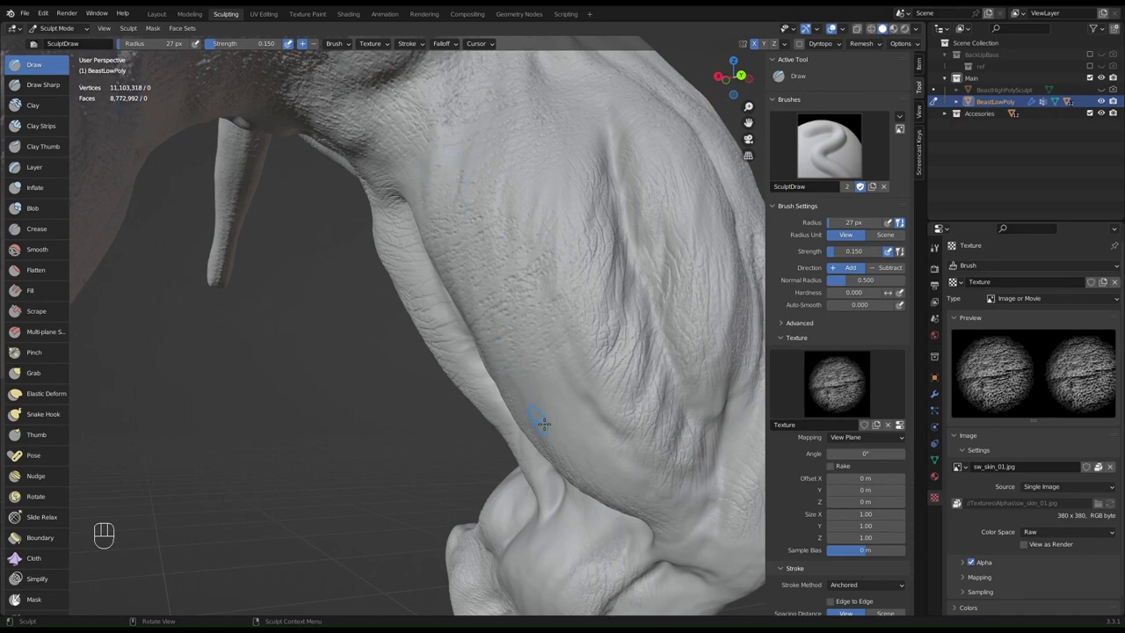
# - Stamp raised skin patches along the inner thigh and engrave more down toward the knee
pyautogui.moveTo(533, 427)
pyautogui.mouseDown(button='middle')
pyautogui.moveTo(590, 379)
pyautogui.moveTo(400, 318)
pyautogui.mouseUp(button='middle')
pyautogui.moveTo(400, 318); pyautogui.dragTo(465, 400)
pyautogui.moveTo(423, 303); pyautogui.dragTo(471, 408)
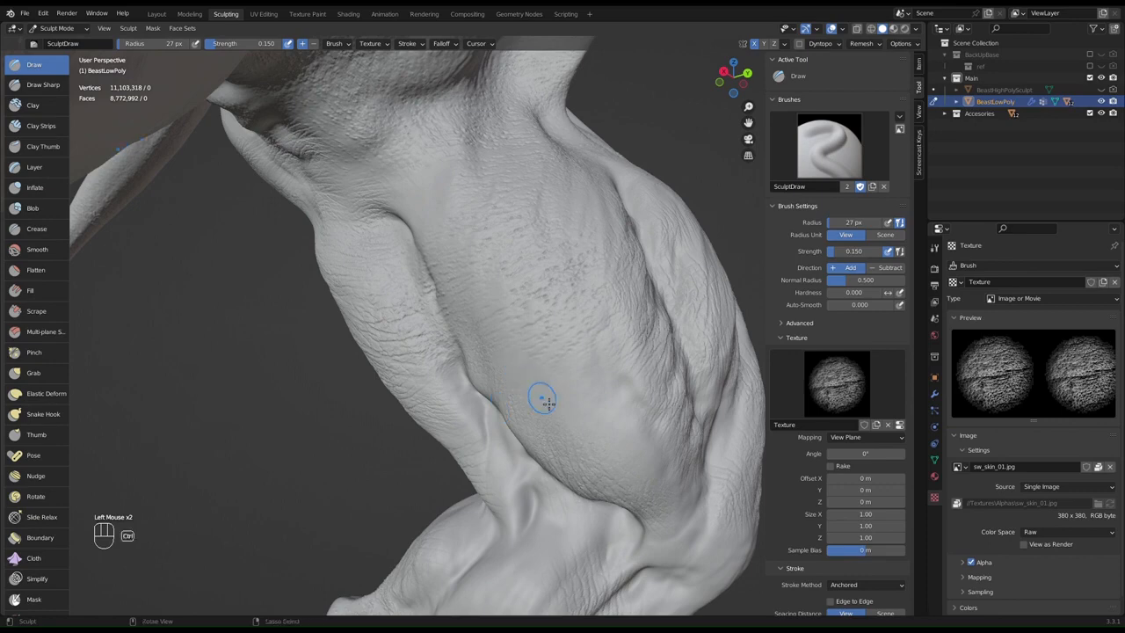
pyautogui.keyDown('ctrl'); pyautogui.moveTo(545, 402); pyautogui.dragTo(601, 480); pyautogui.keyUp('ctrl')
pyautogui.keyDown('ctrl'); pyautogui.moveTo(605, 366); pyautogui.dragTo(633, 445); pyautogui.keyUp('ctrl')
pyautogui.moveTo(558, 395)
pyautogui.keyDown('ctrl'); pyautogui.mouseDown()
pyautogui.moveTo(610, 473)
pyautogui.moveTo(664, 505)
pyautogui.moveTo(677, 537)
pyautogui.mouseUp(); pyautogui.keyUp('ctrl')
# - Engrave skin texture patches across the front of the knee and the crease below it
pyautogui.moveTo(666, 465); pyautogui.dragTo(681, 446, button='middle')
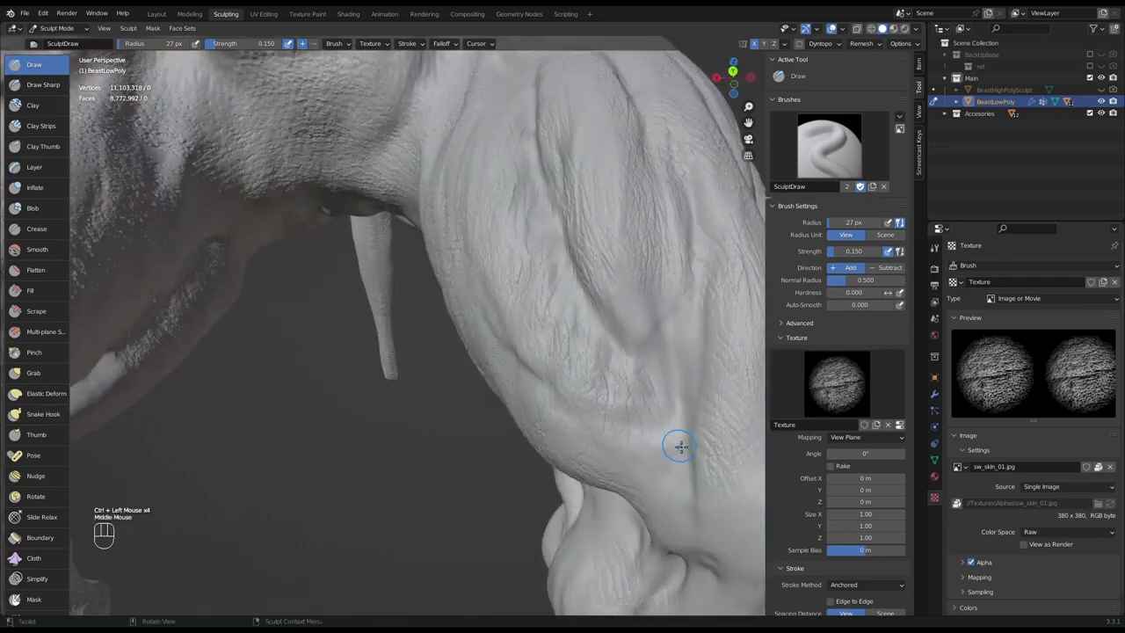
pyautogui.keyDown('ctrl'); pyautogui.moveTo(681, 447); pyautogui.dragTo(703, 539); pyautogui.keyUp('ctrl')
pyautogui.keyDown('ctrl'); pyautogui.moveTo(682, 352); pyautogui.dragTo(723, 453); pyautogui.keyUp('ctrl')
pyautogui.keyDown('shift'); pyautogui.moveTo(632, 381); pyautogui.dragTo(535, 301, button='middle'); pyautogui.keyUp('shift')
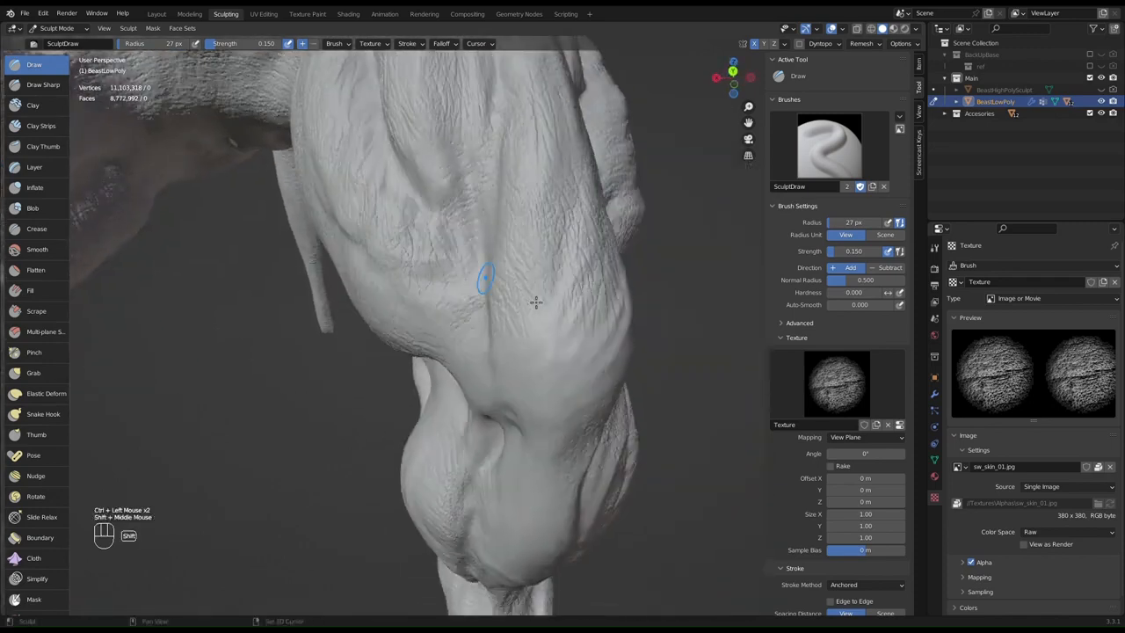
pyautogui.keyDown('ctrl'); pyautogui.moveTo(494, 361); pyautogui.dragTo(520, 445); pyautogui.keyUp('ctrl')
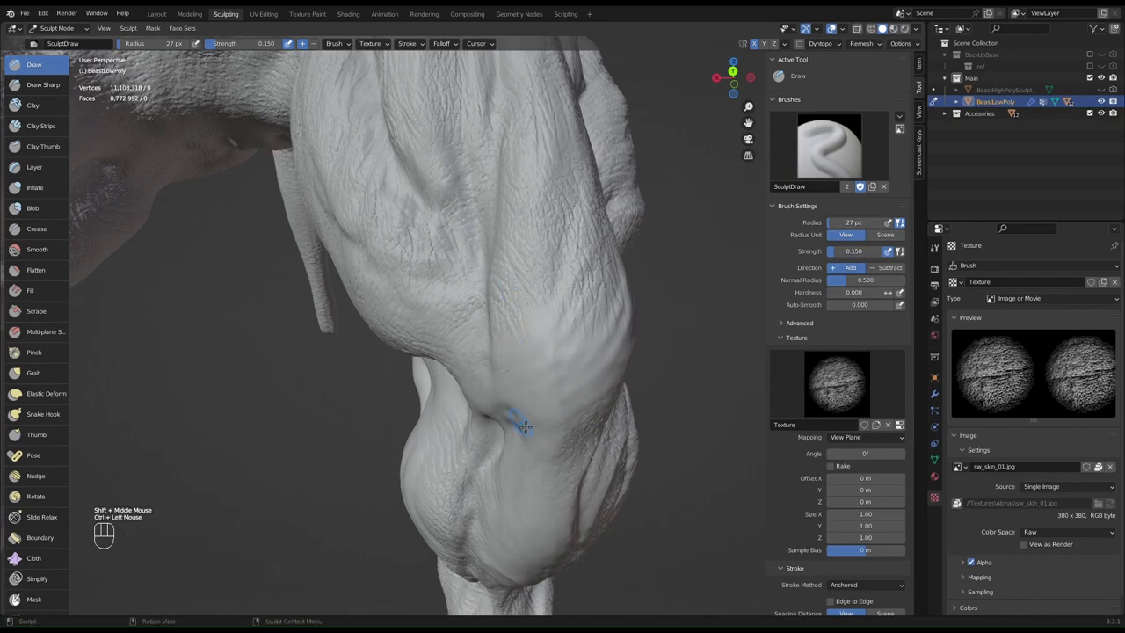
# - Texture the tendons and hollow at the inner knee with skin patches, continuing onto the top of the calf
pyautogui.moveTo(492, 464); pyautogui.dragTo(651, 386, button='middle')
pyautogui.keyDown('ctrl'); pyautogui.moveTo(653, 260); pyautogui.dragTo(683, 369); pyautogui.keyUp('ctrl')
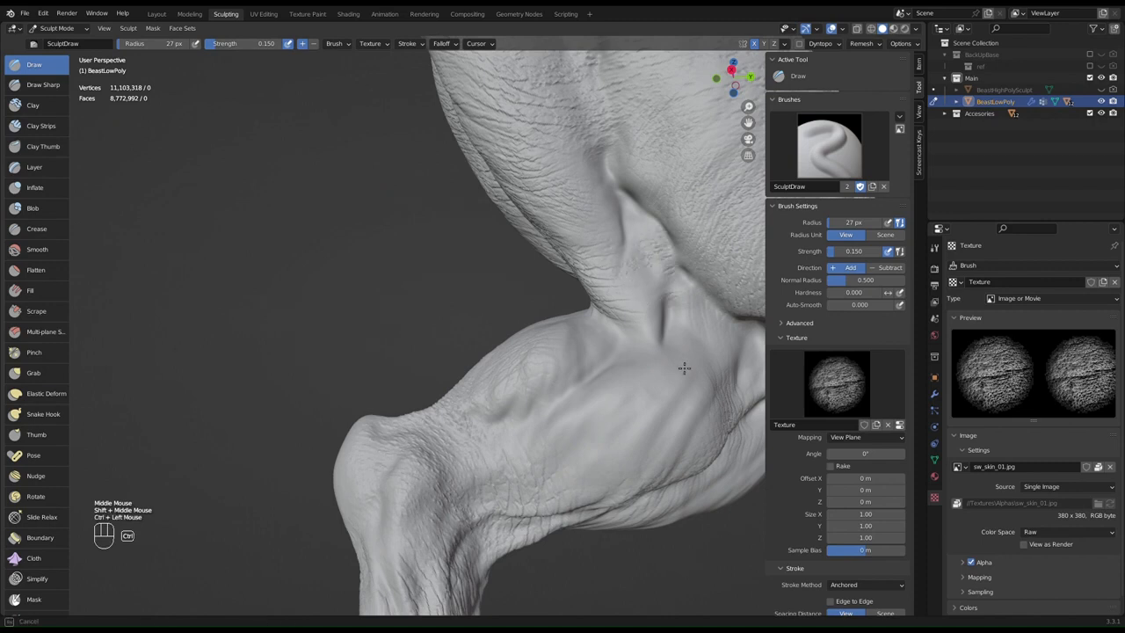
pyautogui.moveTo(655, 323); pyautogui.dragTo(675, 400)
pyautogui.moveTo(625, 211); pyautogui.dragTo(663, 297)
pyautogui.moveTo(588, 171); pyautogui.dragTo(640, 268)
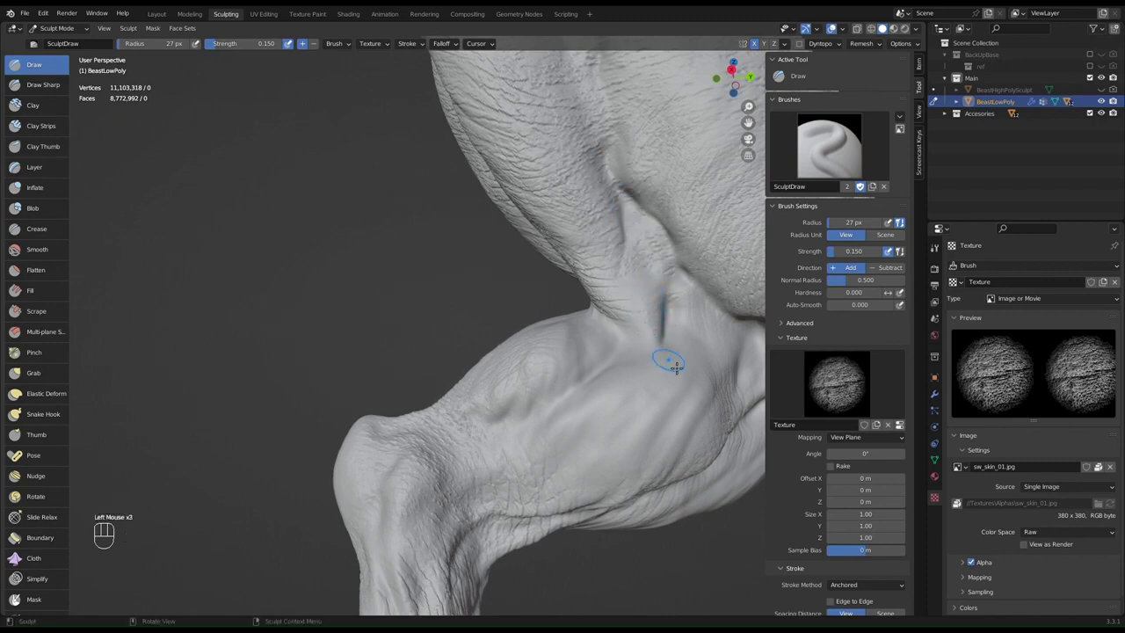
pyautogui.moveTo(688, 324); pyautogui.dragTo(746, 467)
# - Undo a large raised skin stamp on the calf bulge below the knee and stamp a smaller patch there
pyautogui.moveTo(695, 304)
pyautogui.mouseDown(button='middle')
pyautogui.moveTo(622, 370)
pyautogui.moveTo(601, 371)
pyautogui.mouseUp(button='middle')
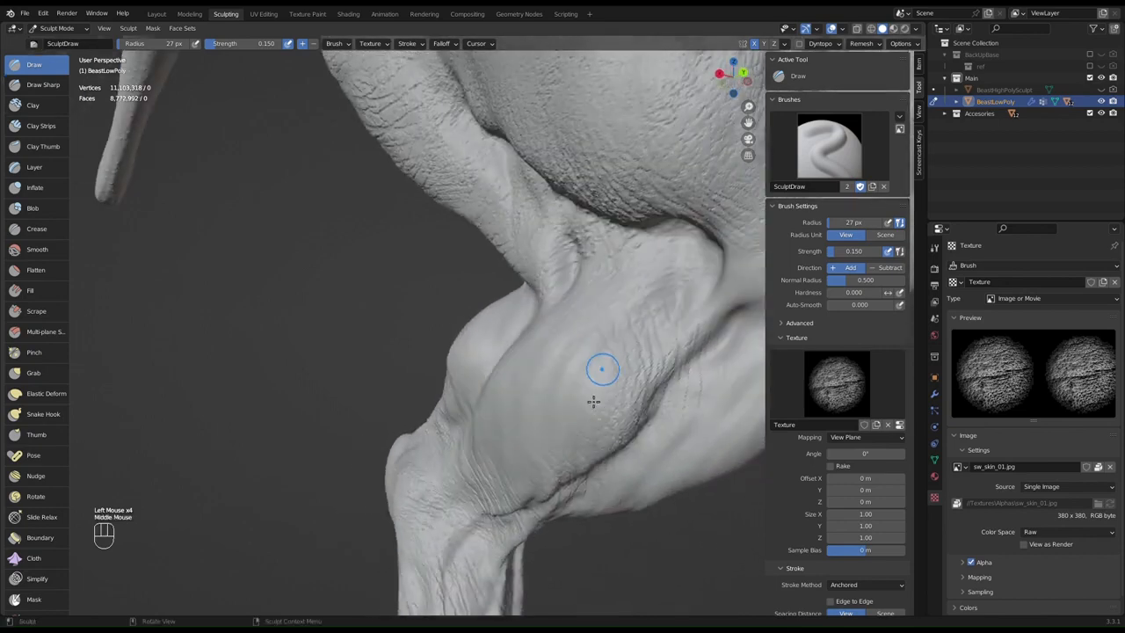
pyautogui.moveTo(569, 405); pyautogui.dragTo(622, 522)
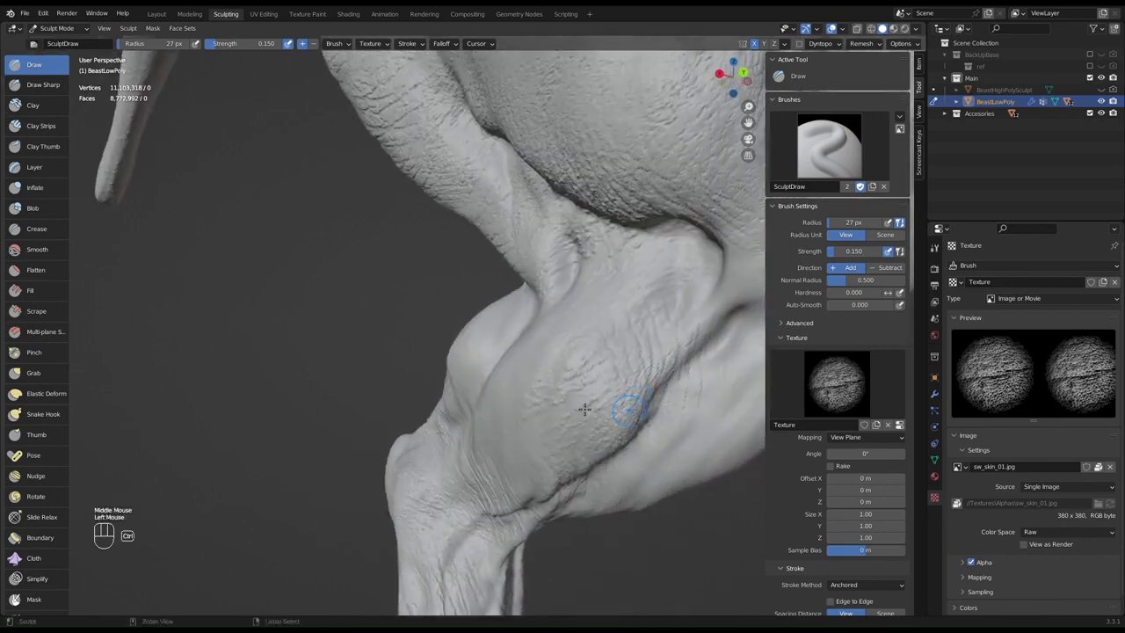
pyautogui.hotkey('ctrl', 'z')
pyautogui.moveTo(561, 339)
pyautogui.mouseDown()
pyautogui.moveTo(579, 319)
pyautogui.moveTo(603, 332)
pyautogui.mouseUp()
# - Stamp raised skin patches on the smooth muscle below the diagonal crease of the leg
pyautogui.moveTo(635, 382)
pyautogui.mouseDown(button='middle')
pyautogui.moveTo(606, 413)
pyautogui.moveTo(512, 433)
pyautogui.moveTo(567, 407)
pyautogui.moveTo(690, 418)
pyautogui.mouseUp(button='middle')
pyautogui.keyDown('shift'); pyautogui.moveTo(444, 210); pyautogui.dragTo(640, 446, button='middle'); pyautogui.keyUp('shift')
pyautogui.scroll(2, 595, 461)
pyautogui.keyDown('shift'); pyautogui.scroll(2, 595, 466); pyautogui.keyUp('shift')
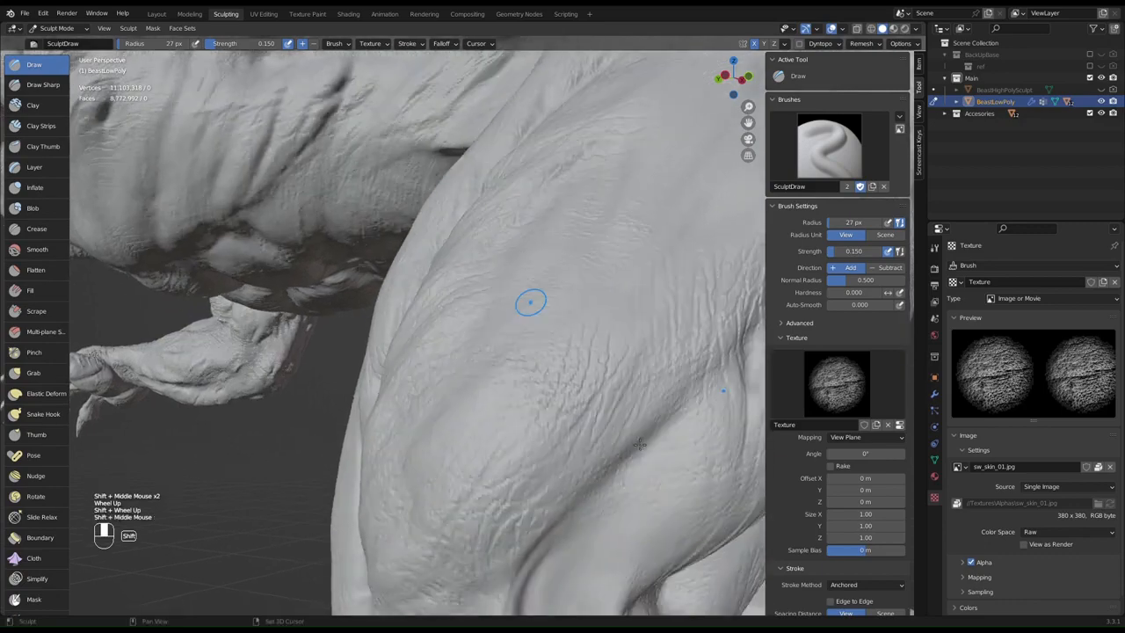
pyautogui.moveTo(658, 520); pyautogui.dragTo(662, 595)
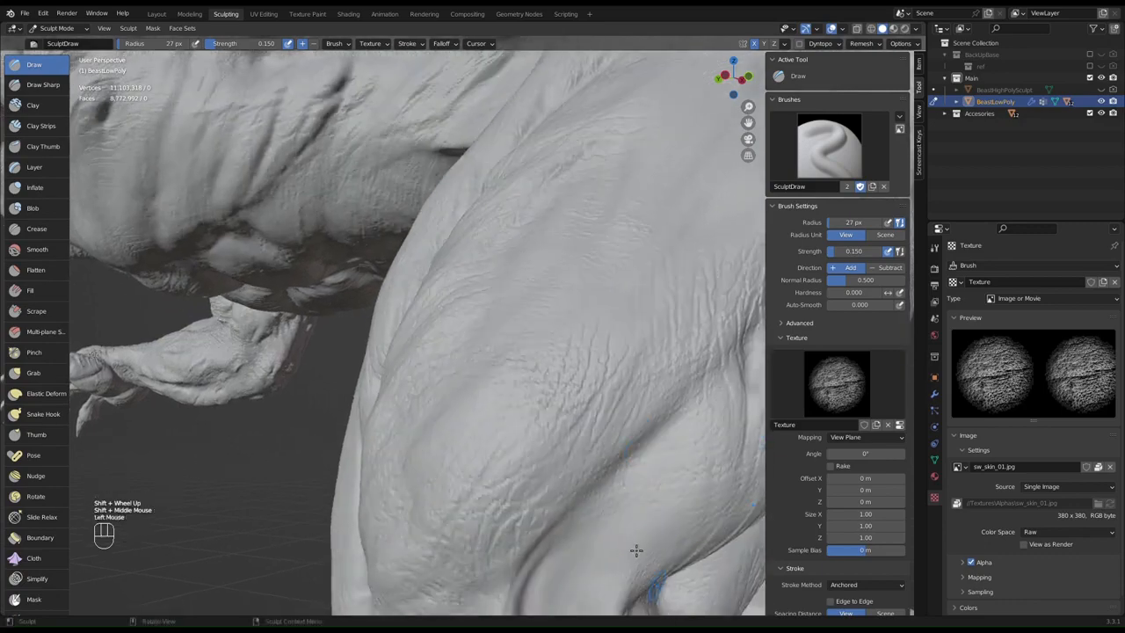
pyautogui.moveTo(698, 444); pyautogui.dragTo(701, 438)
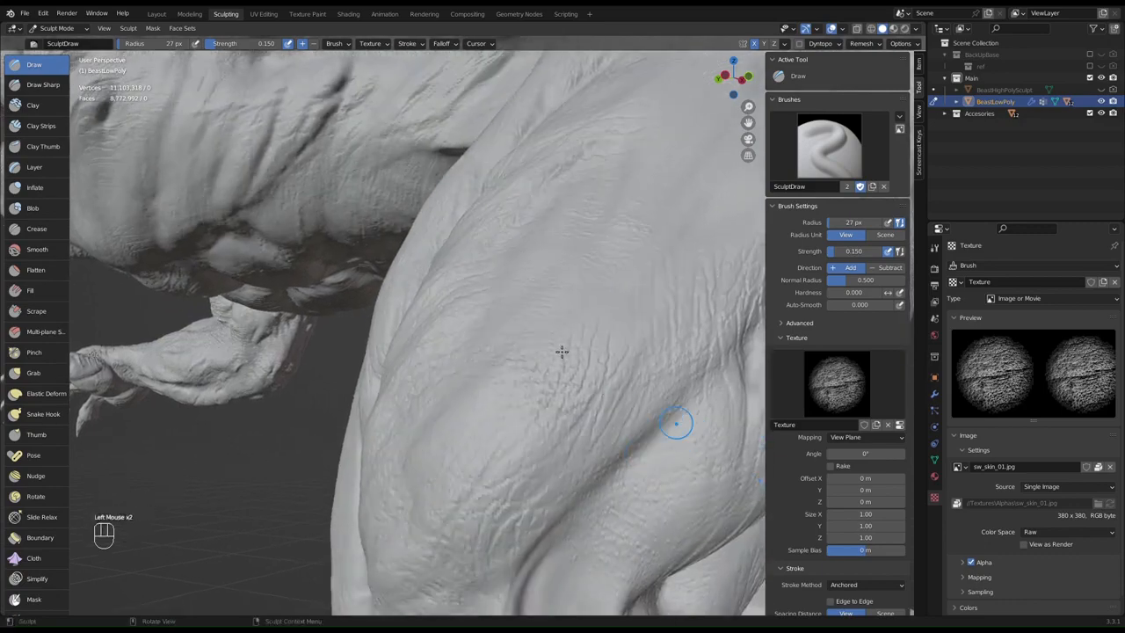
# - Engrave overlapping skin patches across the smooth hollow on the thigh below the hip crease
pyautogui.moveTo(676, 424); pyautogui.dragTo(434, 254, button='middle')
pyautogui.keyDown('shift'); pyautogui.moveTo(439, 176); pyautogui.dragTo(401, 452, button='middle'); pyautogui.keyUp('shift')
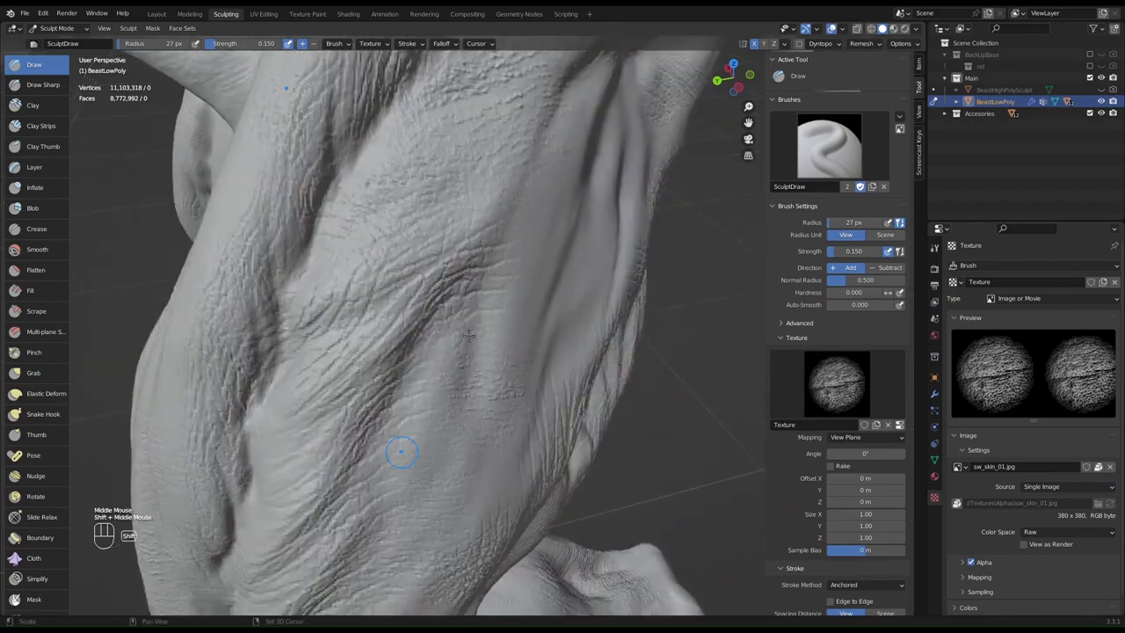
pyautogui.keyDown('shift'); pyautogui.moveTo(561, 215); pyautogui.dragTo(487, 331, button='middle'); pyautogui.keyUp('shift')
pyautogui.moveTo(441, 189); pyautogui.dragTo(444, 272, button='middle')
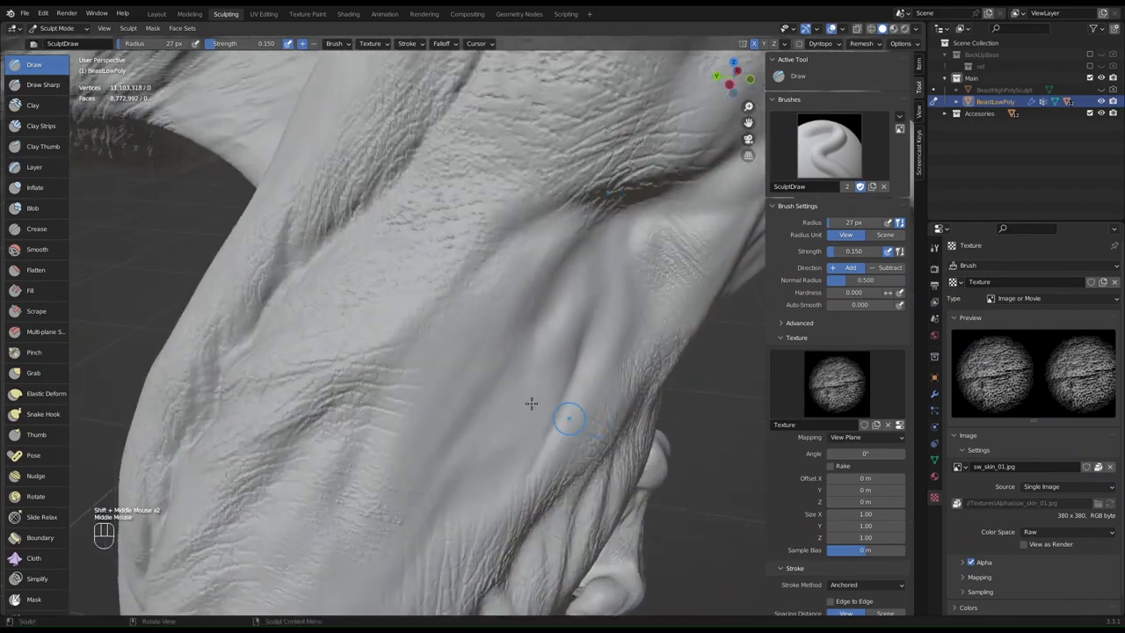
pyautogui.moveTo(471, 367)
pyautogui.keyDown('ctrl'); pyautogui.mouseDown()
pyautogui.moveTo(458, 468)
pyautogui.moveTo(446, 473)
pyautogui.mouseUp(); pyautogui.keyUp('ctrl')
pyautogui.keyDown('ctrl'); pyautogui.moveTo(446, 441); pyautogui.dragTo(438, 559); pyautogui.keyUp('ctrl')
pyautogui.keyDown('ctrl'); pyautogui.moveTo(492, 466); pyautogui.dragTo(496, 538); pyautogui.keyUp('ctrl')
pyautogui.keyDown('ctrl'); pyautogui.moveTo(534, 264); pyautogui.dragTo(537, 388); pyautogui.keyUp('ctrl')
pyautogui.keyDown('shift'); pyautogui.moveTo(603, 238); pyautogui.dragTo(484, 386, button='middle'); pyautogui.keyUp('shift')
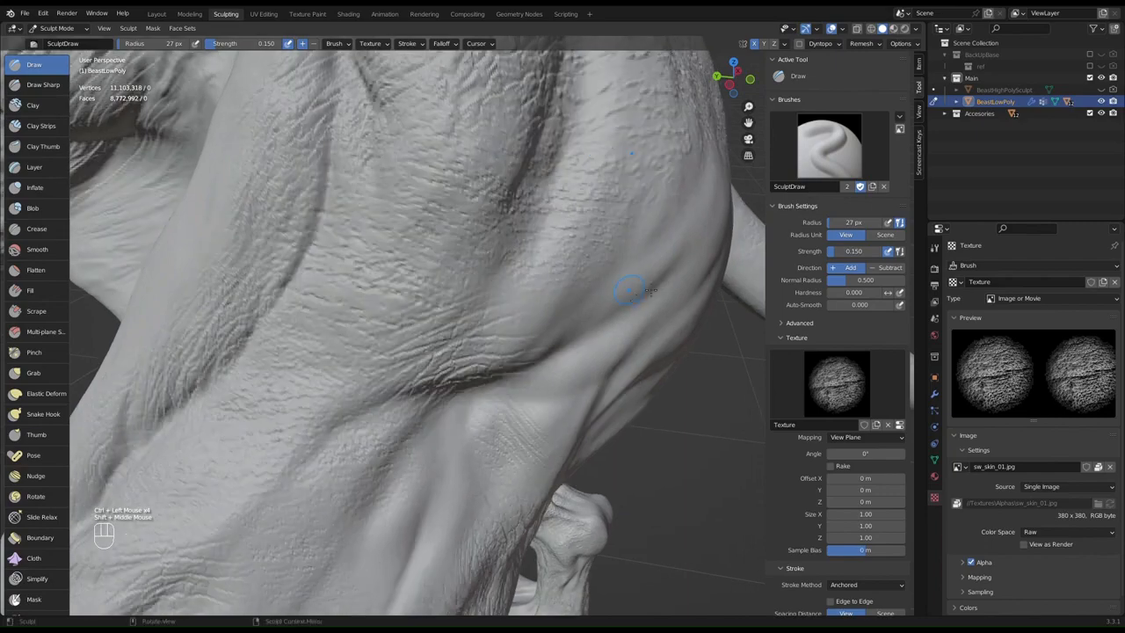
# - Stamp another raised skin patch on the smooth side of the thigh beside the hip crease
pyautogui.moveTo(474, 307); pyautogui.dragTo(630, 244, button='middle')
pyautogui.moveTo(565, 323)
pyautogui.mouseDown()
pyautogui.moveTo(527, 389)
pyautogui.moveTo(465, 440)
pyautogui.moveTo(490, 401)
pyautogui.mouseUp()
pyautogui.scroll(-2, 550, 322)
pyautogui.moveTo(550, 322); pyautogui.dragTo(668, 362, button='middle')
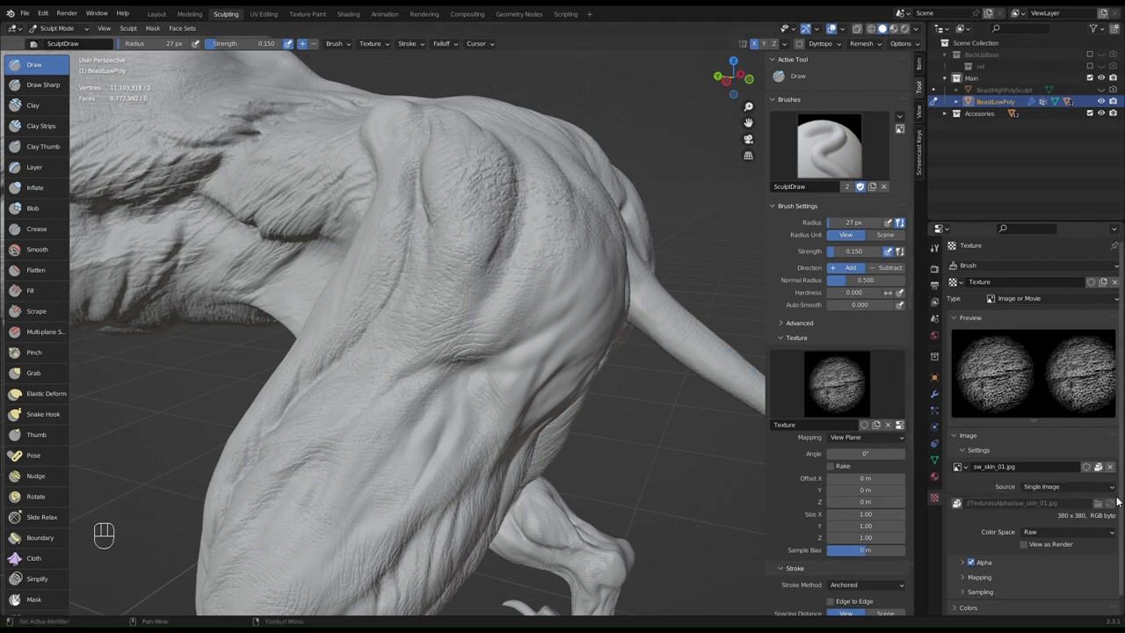
# - Replace the brush's texture image with jk_knuckle_01.jpg and stamp knuckle wrinkles across the front of the knee
pyautogui.click(1110, 467)
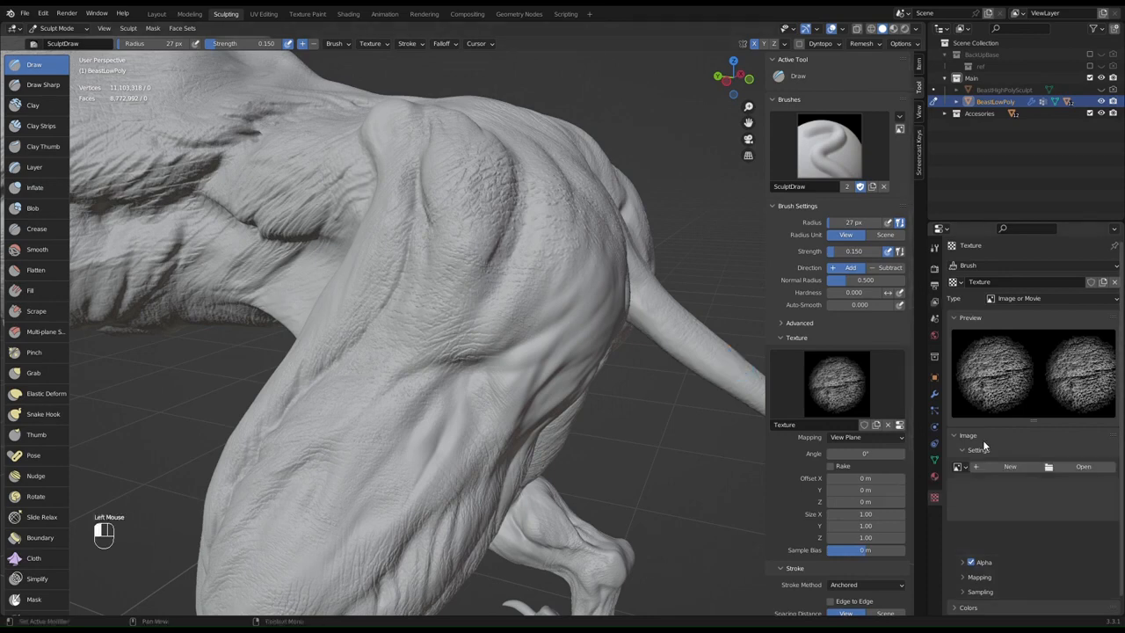
pyautogui.click(1065, 470)
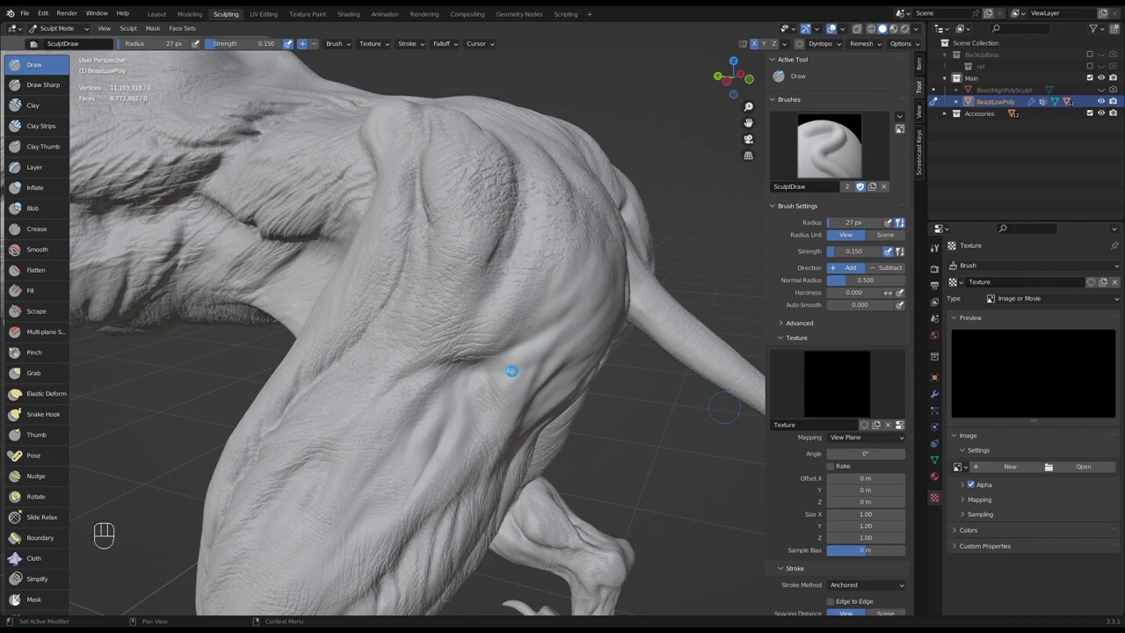
pyautogui.moveTo(356, 392)
pyautogui.mouseDown(button='middle')
pyautogui.moveTo(457, 390)
pyautogui.moveTo(602, 79)
pyautogui.mouseUp(button='middle')
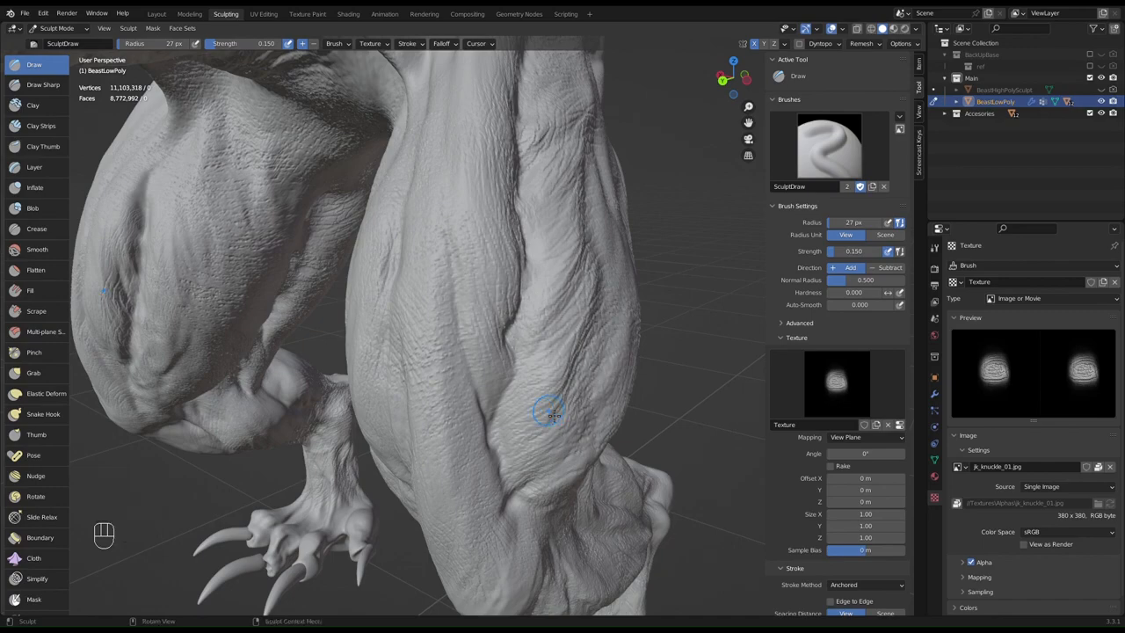
pyautogui.keyDown('shift'); pyautogui.moveTo(578, 481); pyautogui.dragTo(637, 215, button='middle'); pyautogui.keyUp('shift')
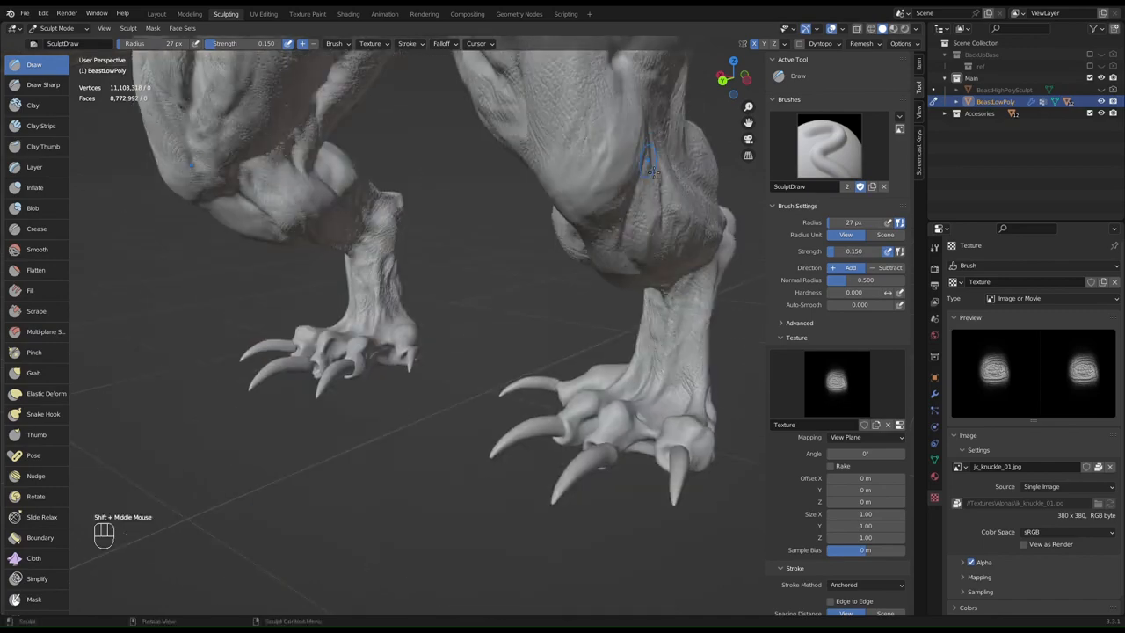
pyautogui.keyDown('shift'); pyautogui.moveTo(649, 176); pyautogui.dragTo(548, 203, button='middle'); pyautogui.keyUp('shift')
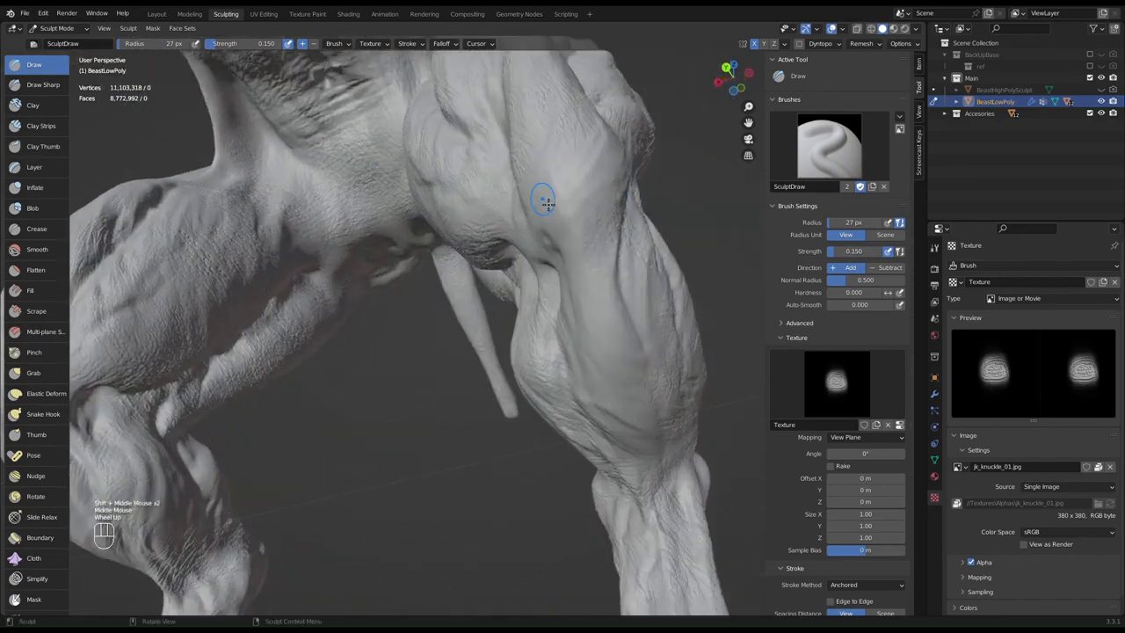
pyautogui.scroll(2, 551, 201)
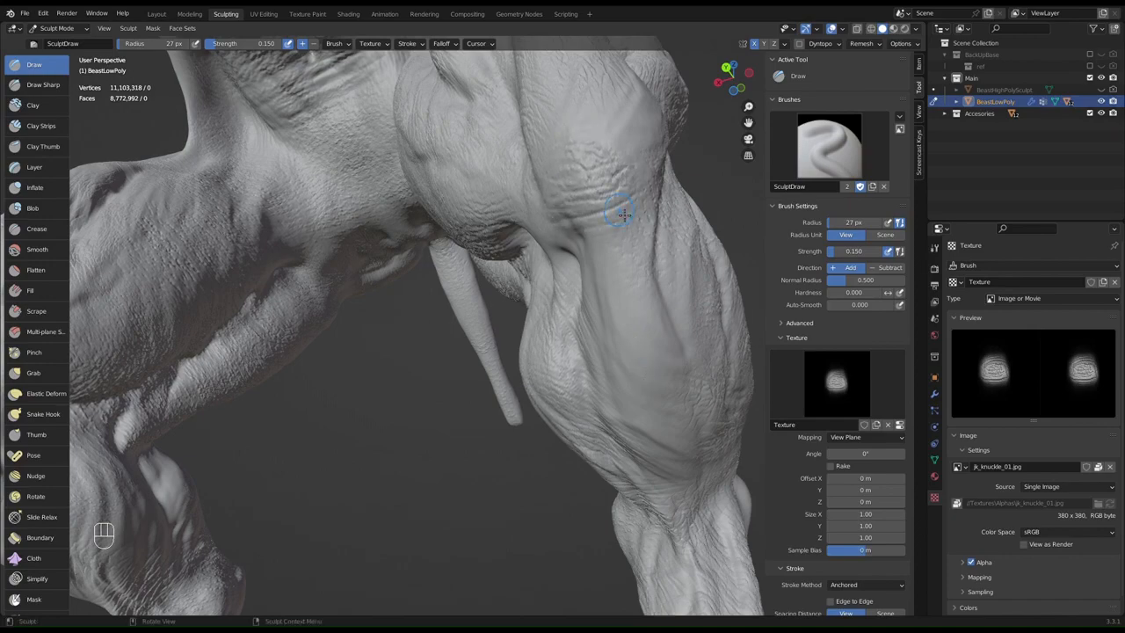
# - Try a large knuckle-wrinkle stamp on the smooth shin directly below the knee
pyautogui.moveTo(645, 320)
pyautogui.mouseDown(button='middle')
pyautogui.moveTo(638, 252)
pyautogui.moveTo(658, 251)
pyautogui.mouseUp(button='middle')
pyautogui.scroll(2, 586, 293)
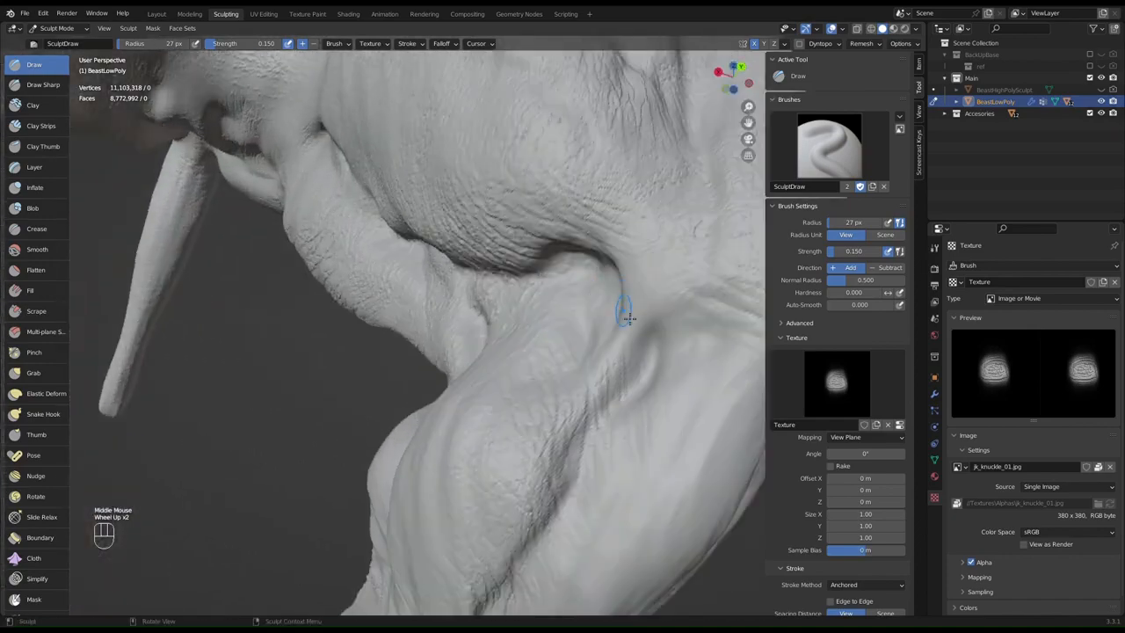
pyautogui.keyDown('shift'); pyautogui.moveTo(624, 314); pyautogui.dragTo(591, 133, button='middle'); pyautogui.keyUp('shift')
pyautogui.moveTo(625, 207)
pyautogui.mouseDown(button='middle')
pyautogui.moveTo(581, 198)
pyautogui.moveTo(562, 210)
pyautogui.moveTo(576, 202)
pyautogui.mouseUp(button='middle')
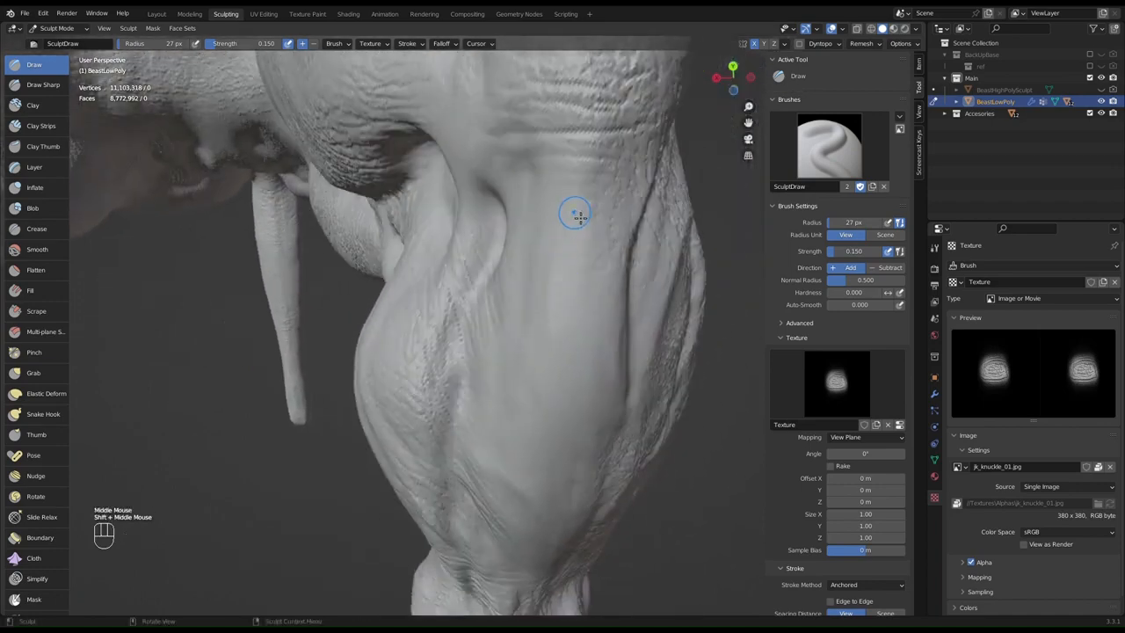
pyautogui.moveTo(575, 215); pyautogui.dragTo(575, 449)
pyautogui.scroll(-2, 619, 203)
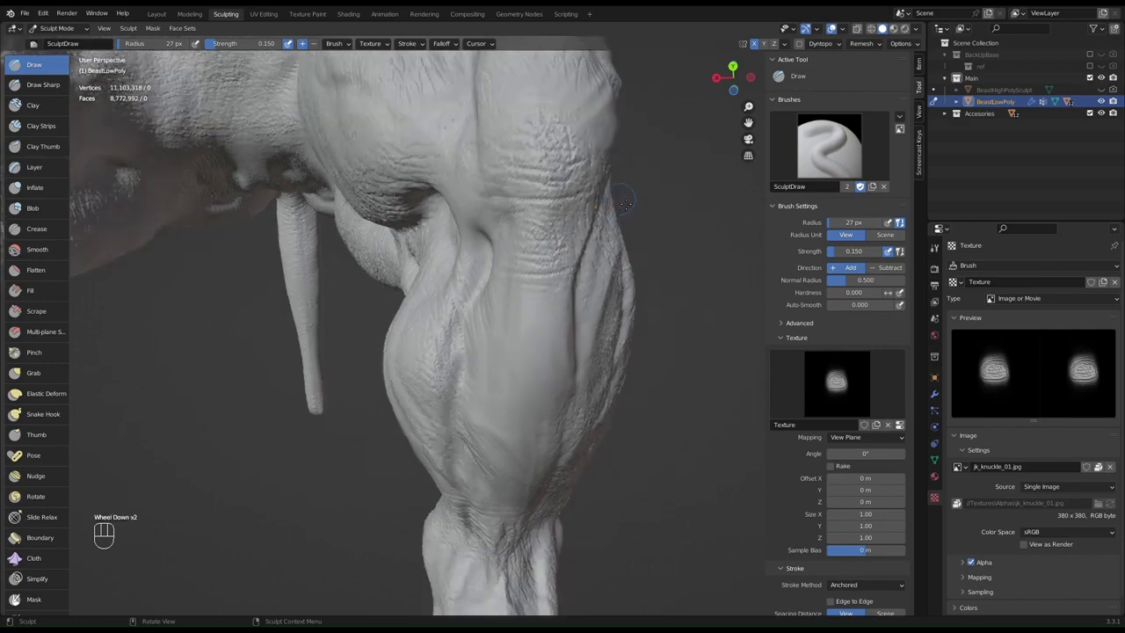
pyautogui.hotkey('ctrl', 'z')
# - Stamp a raised knuckle-wrinkle patch on the smooth top of the calf where it meets the thigh
pyautogui.moveTo(603, 253); pyautogui.dragTo(515, 243, button='middle')
pyautogui.scroll(-1, 587, 255)
pyautogui.moveTo(587, 255)
pyautogui.mouseDown(button='middle')
pyautogui.moveTo(557, 290)
pyautogui.moveTo(592, 206)
pyautogui.moveTo(573, 247)
pyautogui.mouseUp(button='middle')
pyautogui.moveTo(480, 155); pyautogui.dragTo(487, 201, button='middle')
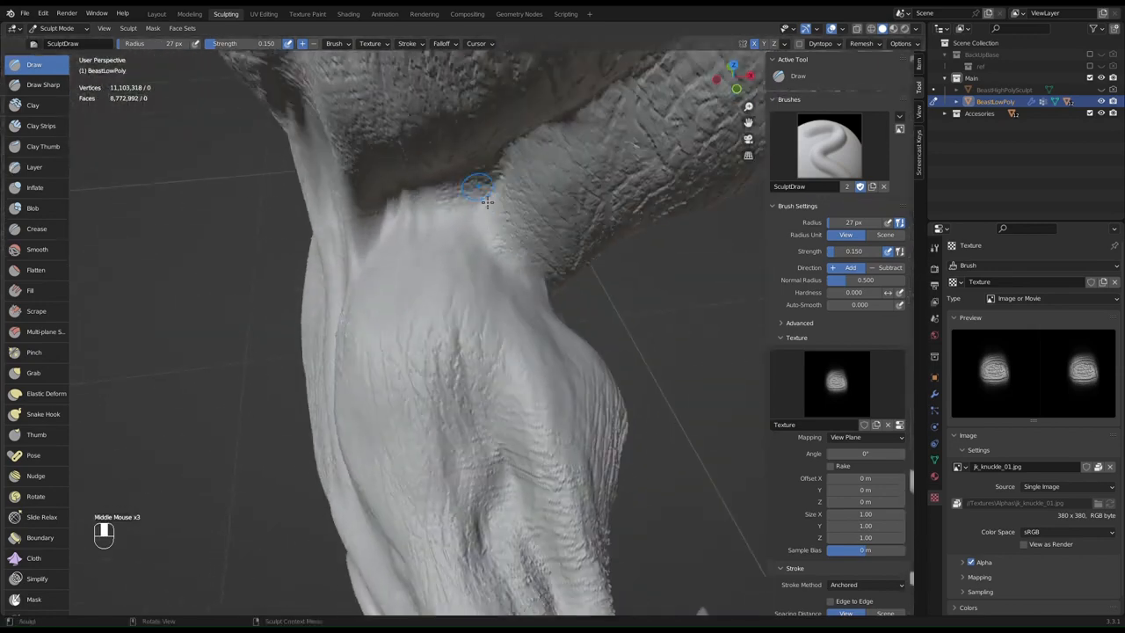
pyautogui.moveTo(427, 235); pyautogui.dragTo(433, 396)
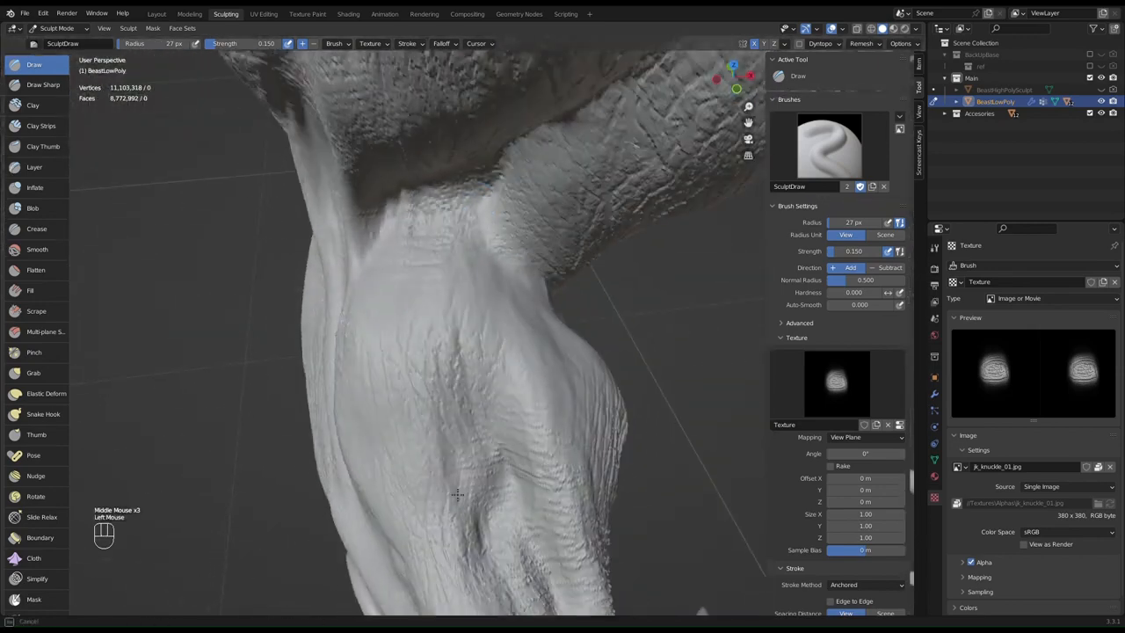
pyautogui.moveTo(502, 302); pyautogui.dragTo(519, 272, button='middle')
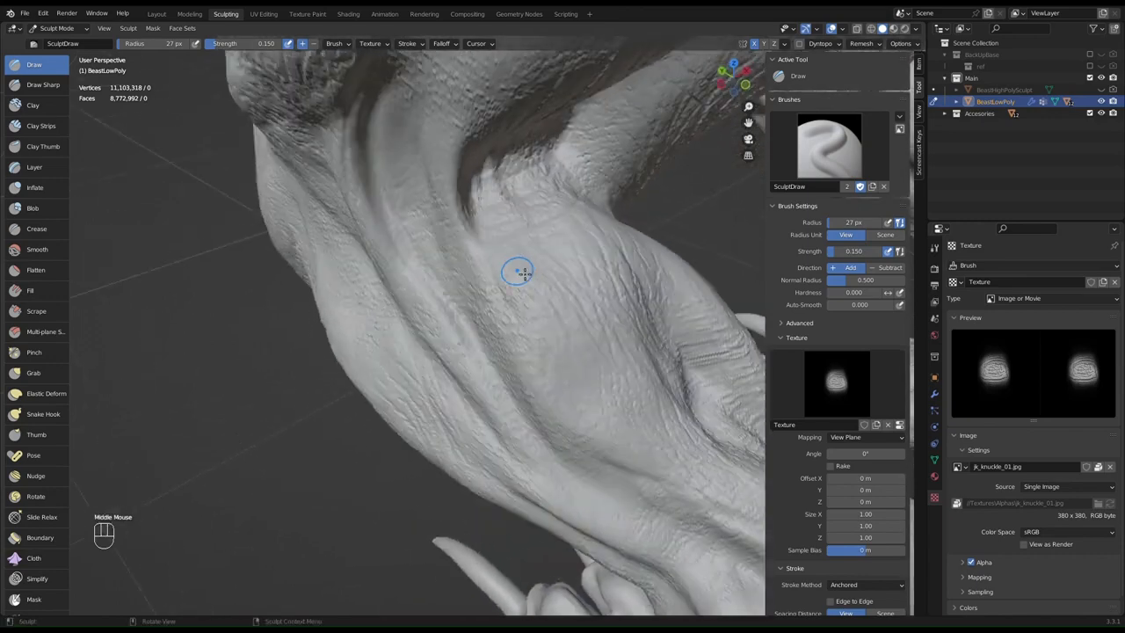
# - Stamp a large knuckle-wrinkle patch on the back of the heel above the foot
pyautogui.keyDown('shift'); pyautogui.moveTo(590, 365); pyautogui.dragTo(487, 220, button='middle'); pyautogui.keyUp('shift')
pyautogui.moveTo(417, 149); pyautogui.dragTo(417, 487)
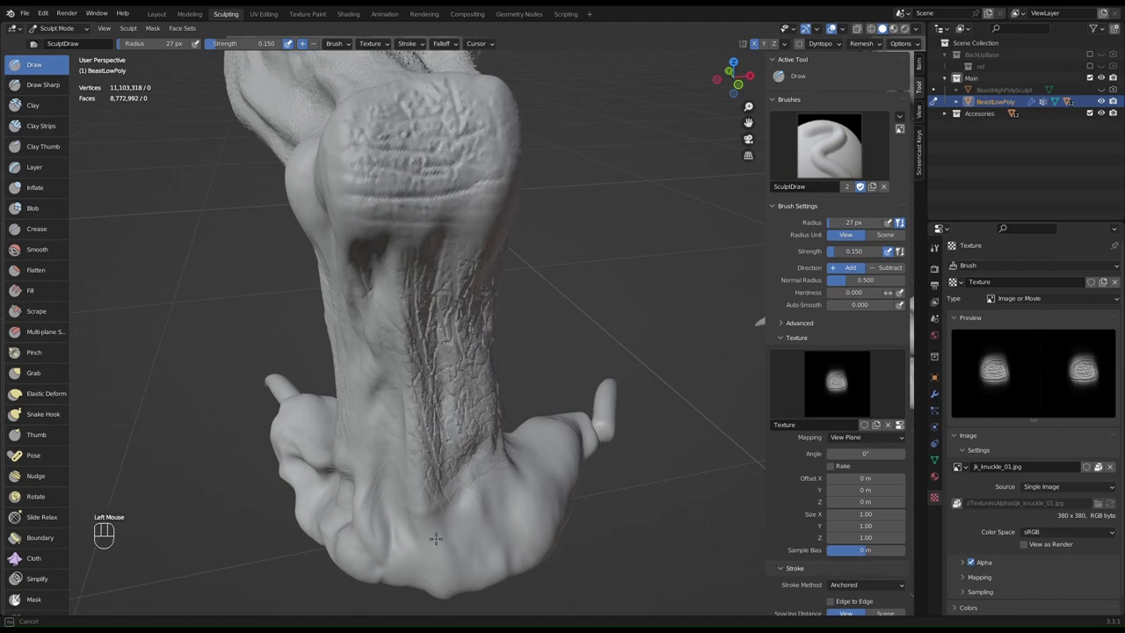
pyautogui.moveTo(444, 188); pyautogui.dragTo(538, 183, button='middle')
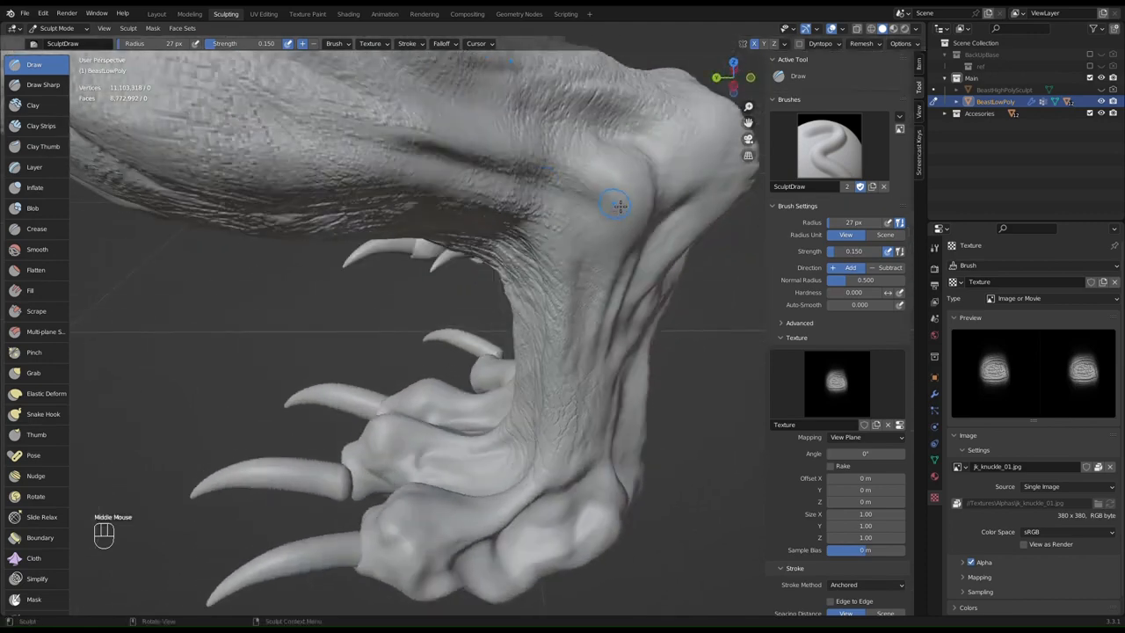
pyautogui.moveTo(618, 205); pyautogui.dragTo(621, 149, button='middle')
pyautogui.scroll(1, 607, 194)
pyautogui.moveTo(413, 325); pyautogui.dragTo(526, 350, button='middle')
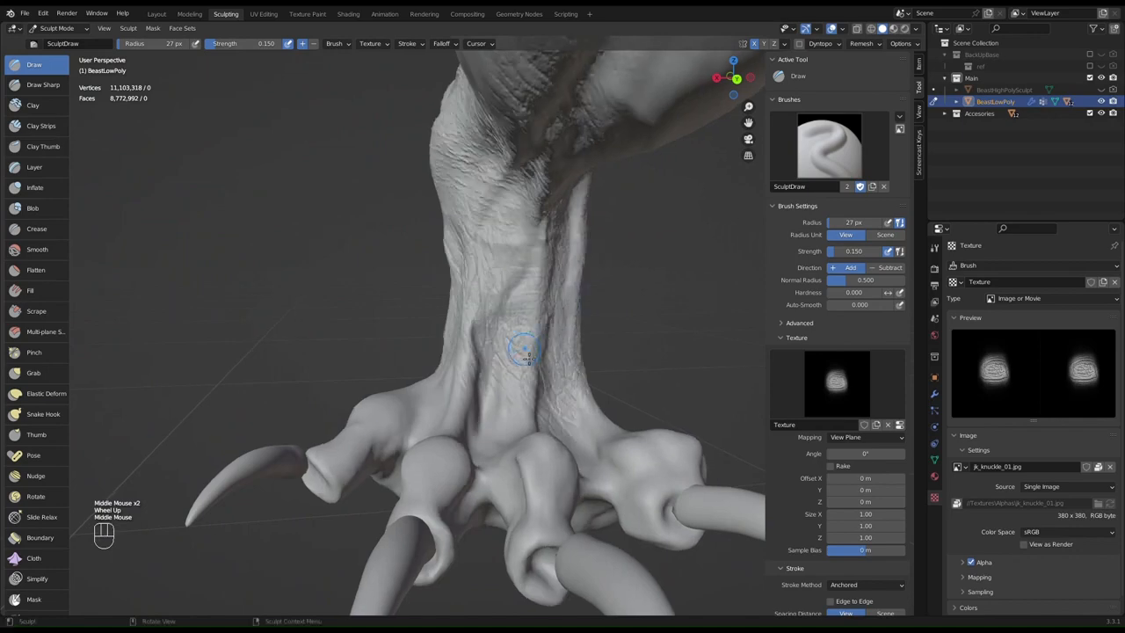
pyautogui.moveTo(465, 393)
pyautogui.mouseDown(button='middle')
pyautogui.moveTo(515, 252)
pyautogui.moveTo(457, 401)
pyautogui.mouseUp(button='middle')
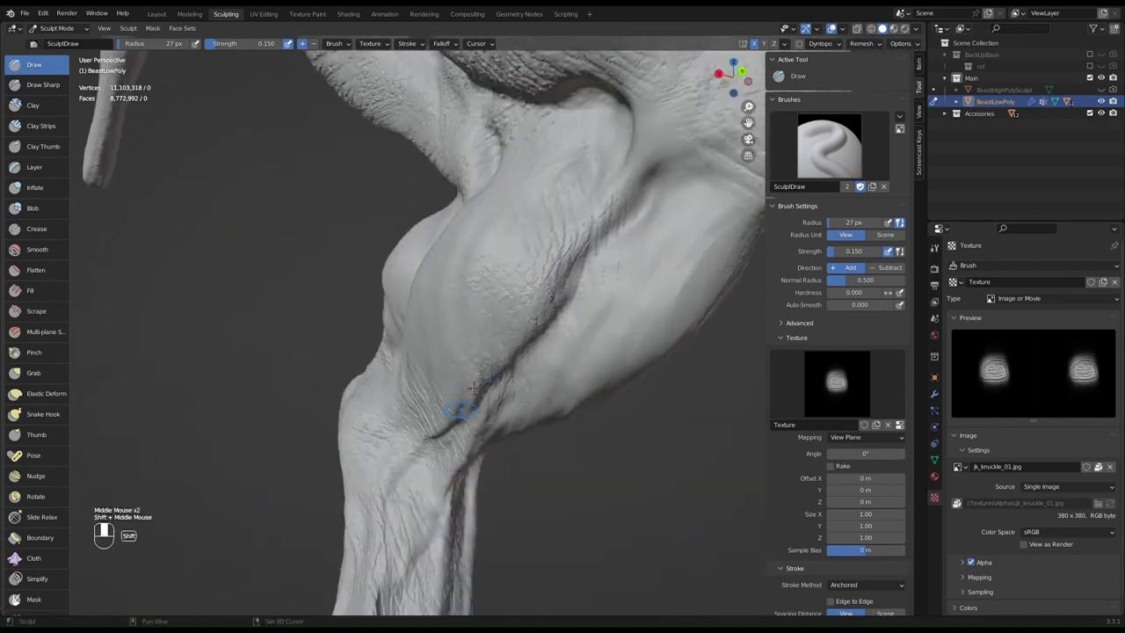
# - Replace the brush's texture image with sw_alienskin_09.jpg and stamp raised bumpy patches over the smooth calf muscle
pyautogui.click(1111, 466)
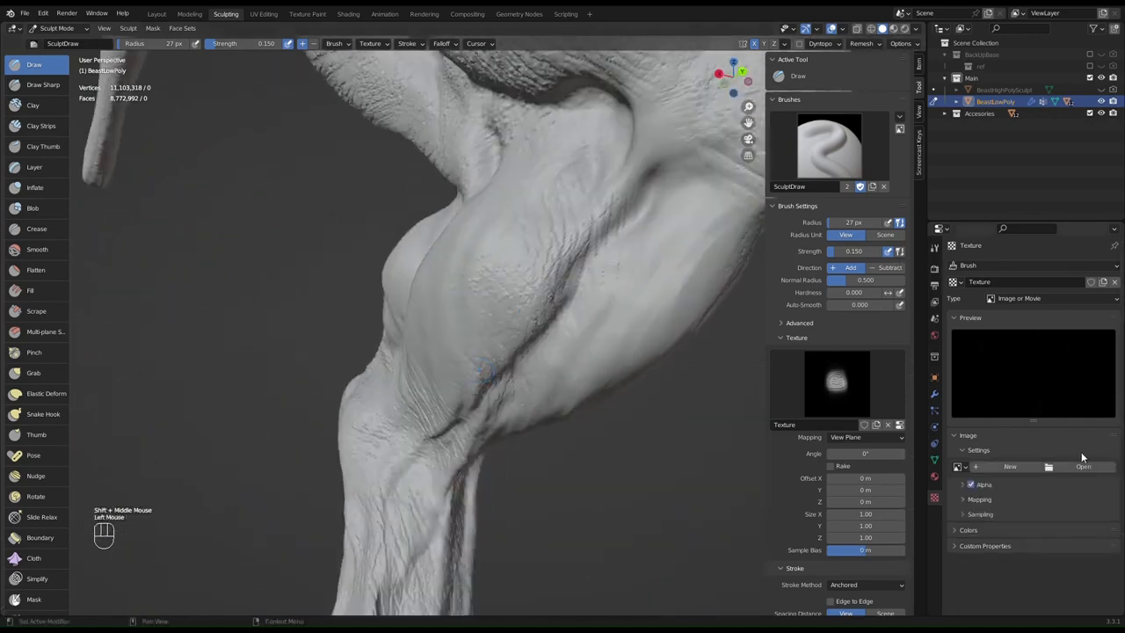
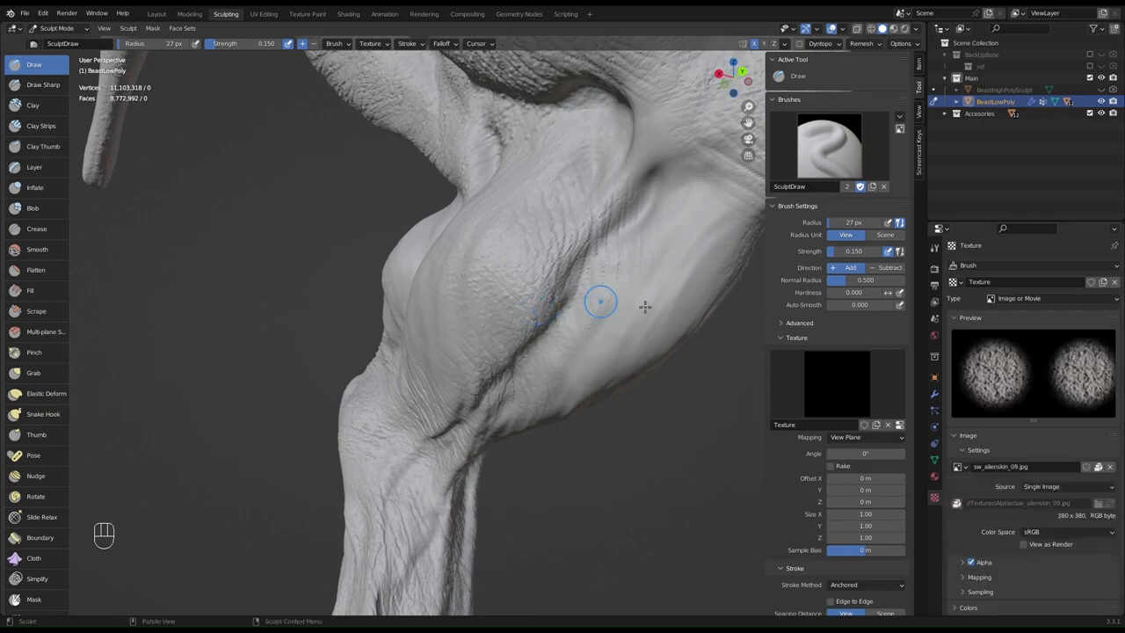
pyautogui.moveTo(503, 246); pyautogui.dragTo(499, 297, button='middle')
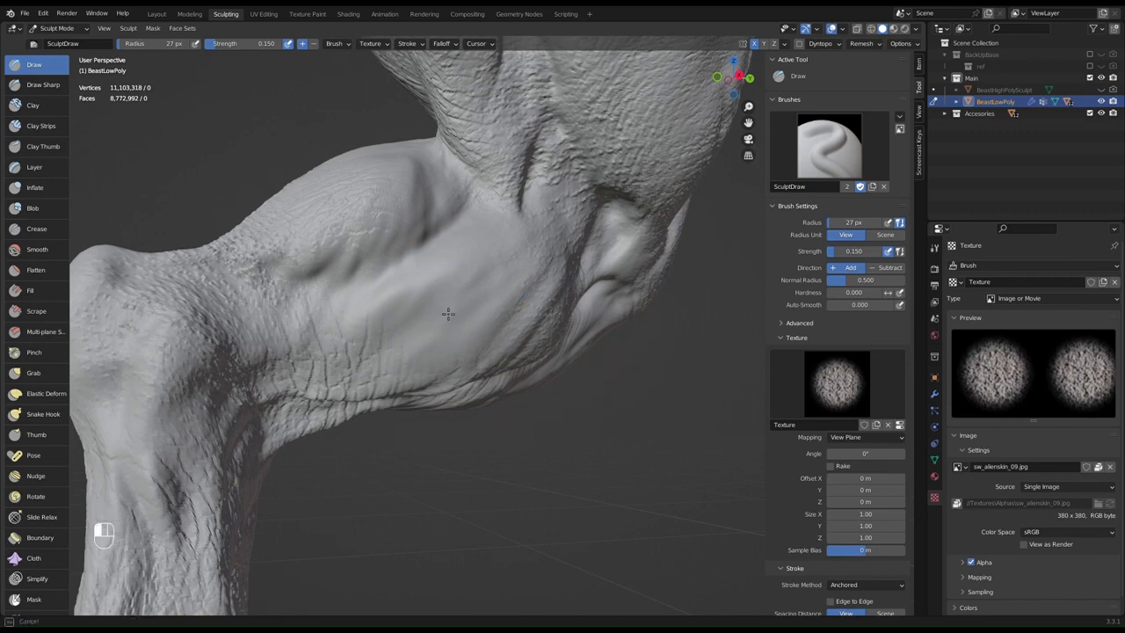
pyautogui.scroll(2, 463, 246)
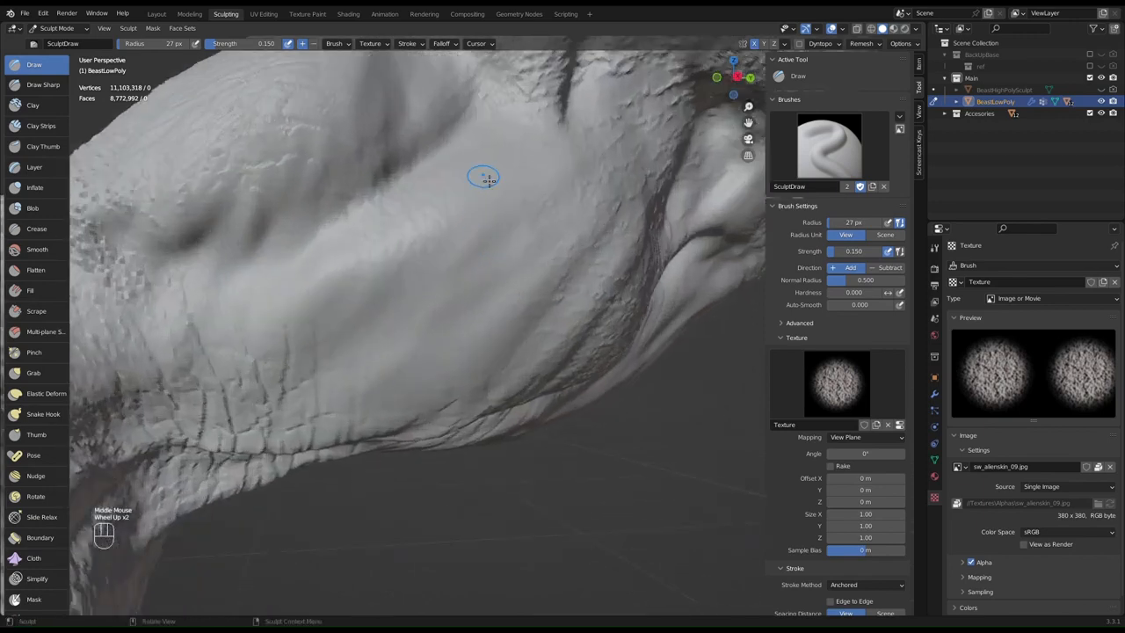
pyautogui.moveTo(490, 181); pyautogui.dragTo(499, 341)
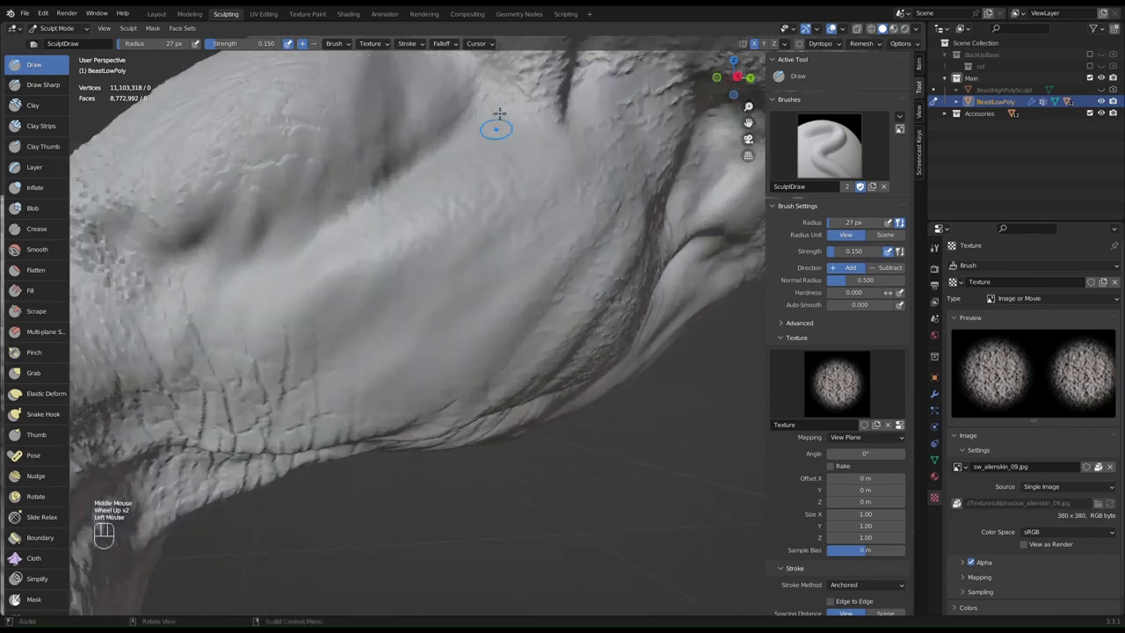
pyautogui.click(418, 95)
# - Texture the smooth muscle below the lower leg's diagonal crease with raised and engraved alien-skin patches
pyautogui.moveTo(568, 194)
pyautogui.mouseDown(button='middle')
pyautogui.moveTo(533, 171)
pyautogui.moveTo(374, 248)
pyautogui.moveTo(259, 257)
pyautogui.mouseUp(button='middle')
pyautogui.moveTo(581, 181); pyautogui.dragTo(583, 300)
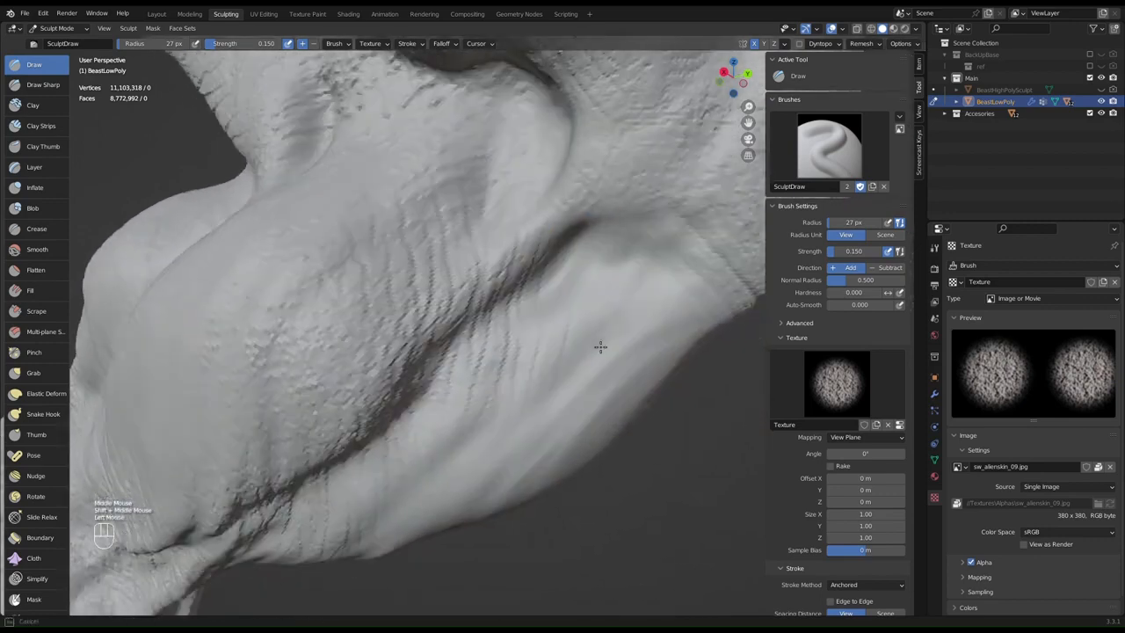
pyautogui.moveTo(600, 347); pyautogui.dragTo(601, 349)
pyautogui.keyDown('ctrl'); pyautogui.moveTo(614, 290); pyautogui.dragTo(610, 417); pyautogui.keyUp('ctrl')
pyautogui.keyDown('ctrl'); pyautogui.moveTo(557, 318); pyautogui.dragTo(561, 494); pyautogui.keyUp('ctrl')
pyautogui.moveTo(671, 302); pyautogui.dragTo(642, 423)
# - Stamp raised alien-skin patches further down that muscle toward the ankle
pyautogui.moveTo(635, 358)
pyautogui.keyDown('shift'); pyautogui.mouseDown(button='middle')
pyautogui.moveTo(650, 289)
pyautogui.moveTo(710, 182)
pyautogui.mouseUp(button='middle'); pyautogui.keyUp('shift')
pyautogui.moveTo(609, 216); pyautogui.dragTo(613, 268)
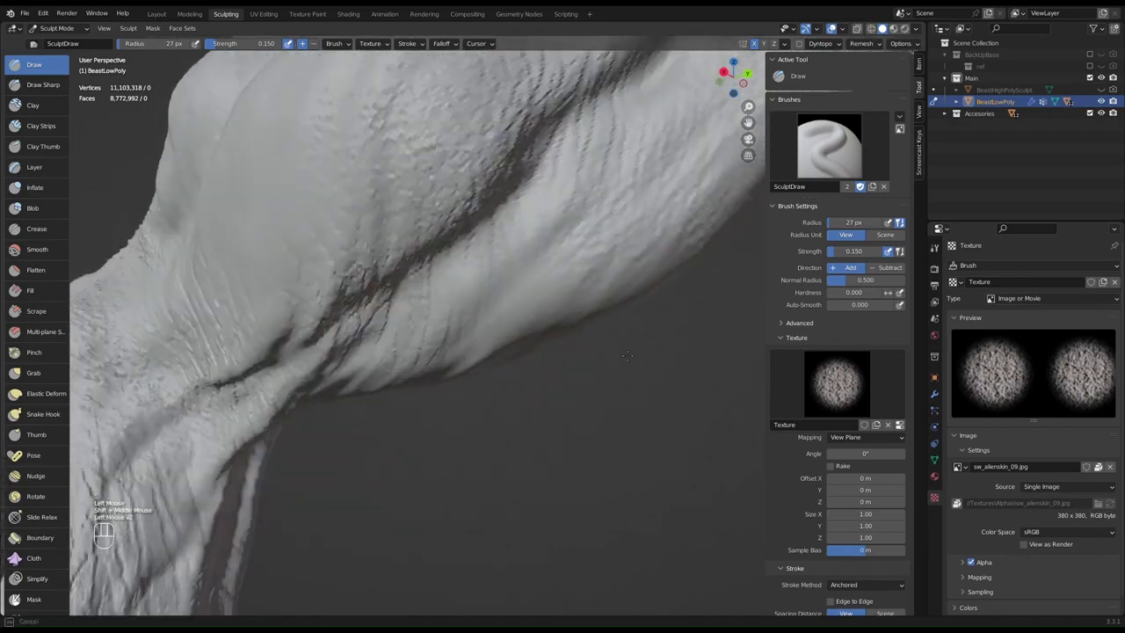
pyautogui.moveTo(627, 356); pyautogui.dragTo(627, 357)
pyautogui.moveTo(512, 317); pyautogui.dragTo(439, 438)
# - Stamp raised alien-skin patches down the smooth surface of the shin
pyautogui.moveTo(598, 297); pyautogui.dragTo(532, 317, button='middle')
pyautogui.moveTo(636, 481); pyautogui.dragTo(636, 481)
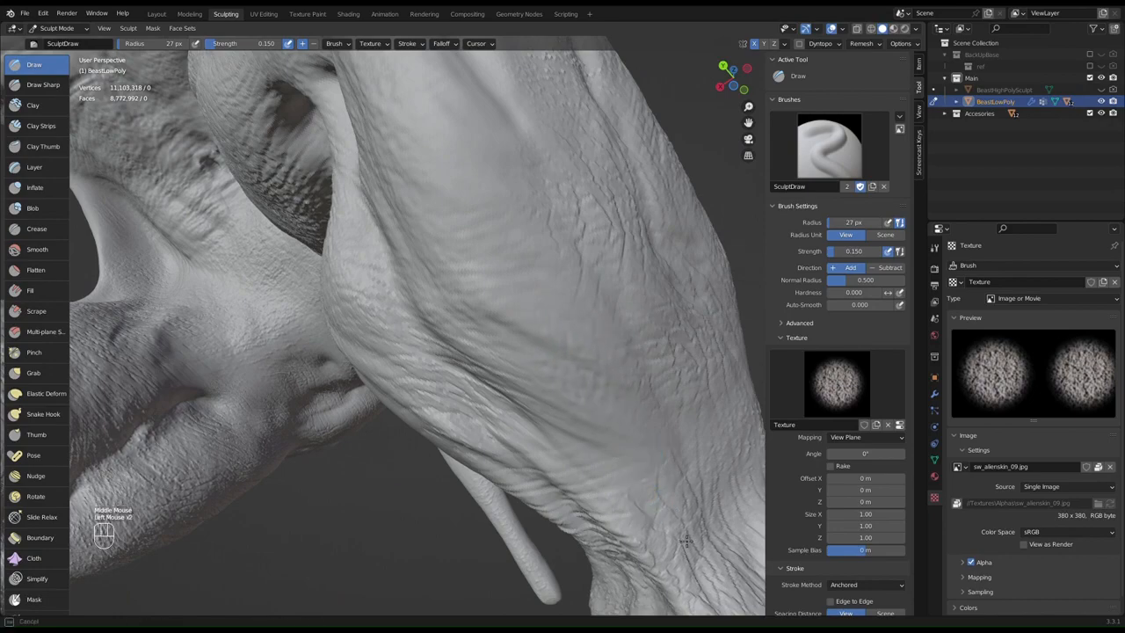
pyautogui.moveTo(594, 189)
pyautogui.keyDown('shift'); pyautogui.mouseDown(button='middle')
pyautogui.moveTo(592, 344)
pyautogui.moveTo(502, 340)
pyautogui.mouseUp(button='middle'); pyautogui.keyUp('shift')
pyautogui.moveTo(640, 503); pyautogui.dragTo(640, 503)
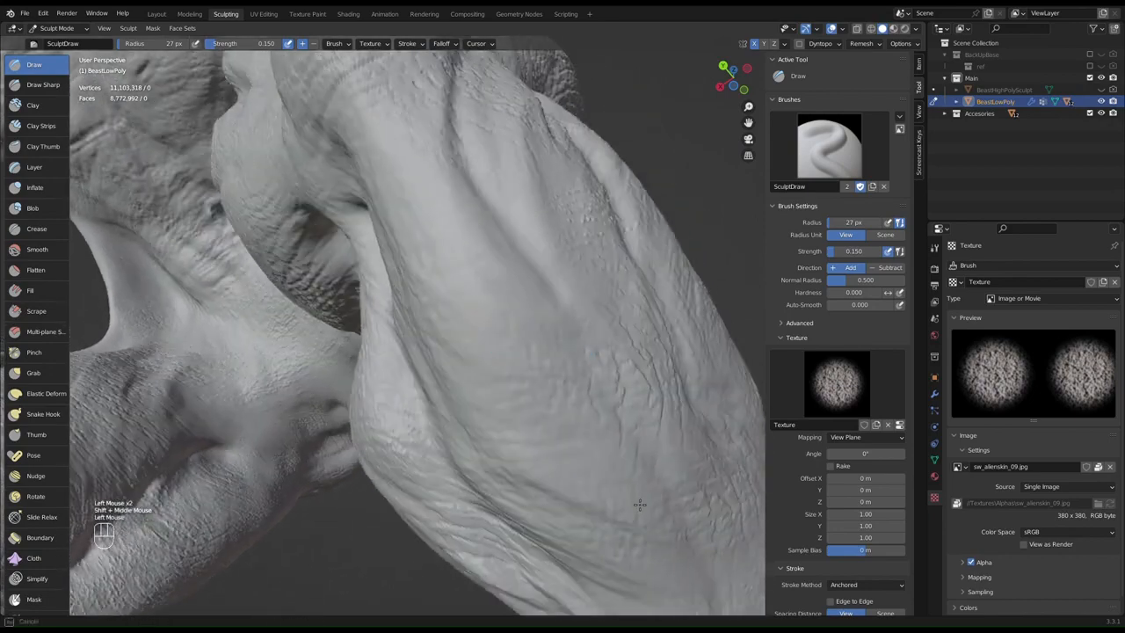
pyautogui.moveTo(594, 436); pyautogui.dragTo(770, 599)
# - Stamp raised alien-skin patches over the upper shin and around the front of the knee
pyautogui.keyDown('shift'); pyautogui.moveTo(567, 268); pyautogui.dragTo(564, 417, button='middle'); pyautogui.keyUp('shift')
pyautogui.moveTo(598, 527); pyautogui.dragTo(611, 550)
pyautogui.moveTo(543, 353); pyautogui.dragTo(544, 473)
pyautogui.moveTo(455, 362); pyautogui.dragTo(474, 436)
pyautogui.moveTo(520, 292)
pyautogui.keyDown('shift'); pyautogui.mouseDown(button='middle')
pyautogui.moveTo(548, 392)
pyautogui.moveTo(457, 229)
pyautogui.mouseUp(button='middle'); pyautogui.keyUp('shift')
pyautogui.moveTo(457, 229); pyautogui.dragTo(514, 384)
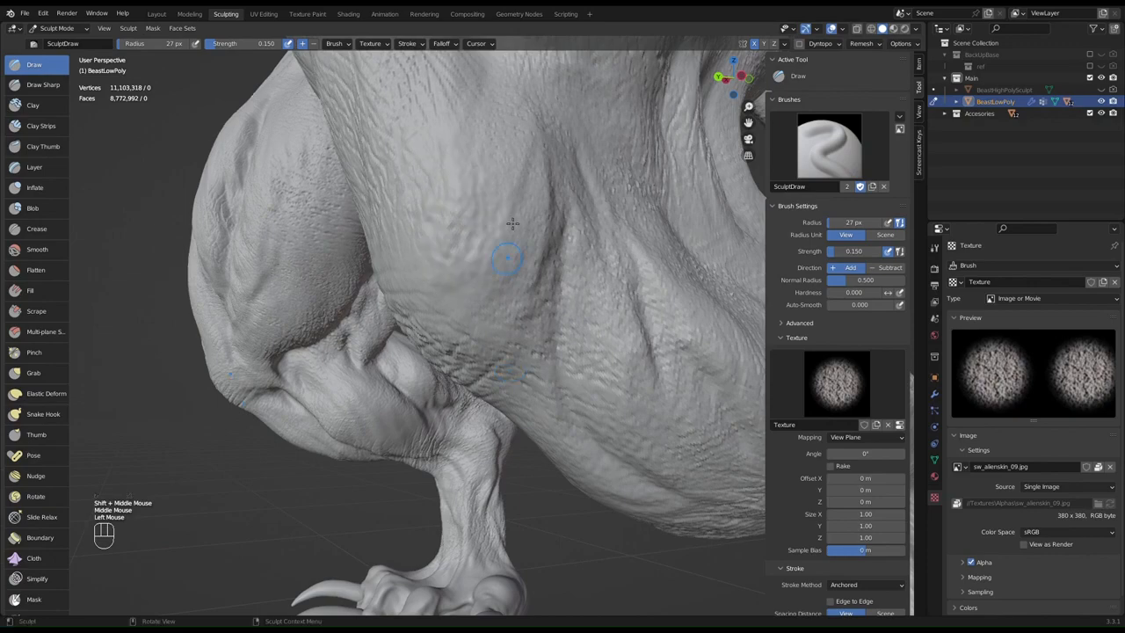
# - Engrave alien-skin patches on the lower thigh above the knee and undo the last one
pyautogui.keyDown('shift'); pyautogui.moveTo(510, 250); pyautogui.dragTo(550, 447, button='middle'); pyautogui.keyUp('shift')
pyautogui.keyDown('ctrl'); pyautogui.moveTo(525, 361); pyautogui.dragTo(550, 479); pyautogui.keyUp('ctrl')
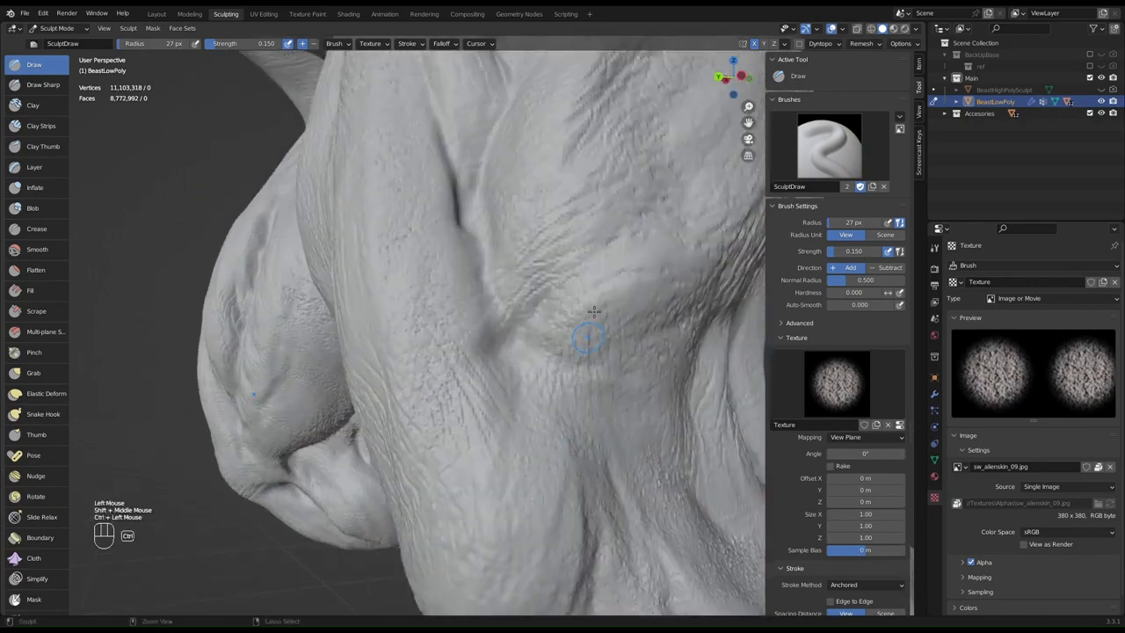
pyautogui.keyDown('ctrl'); pyautogui.moveTo(589, 267); pyautogui.dragTo(647, 400); pyautogui.keyUp('ctrl')
pyautogui.keyDown('shift'); pyautogui.moveTo(563, 260); pyautogui.dragTo(627, 465, button='middle'); pyautogui.keyUp('shift')
pyautogui.hotkey('ctrl', 'z')
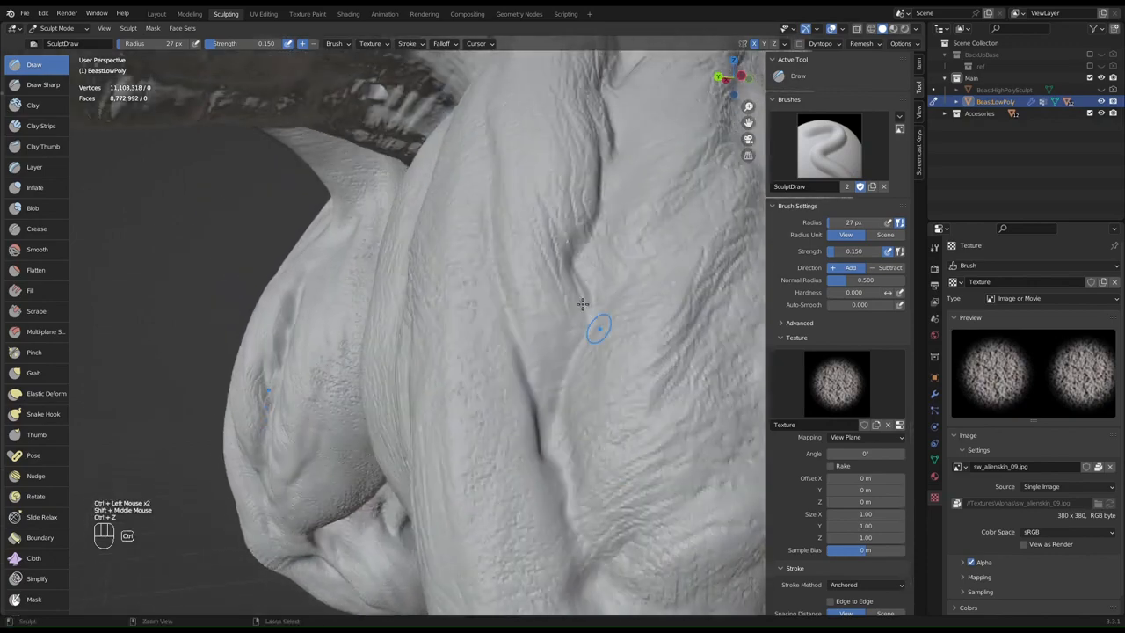
# - Add raised and engraved alien-skin patches along the smooth front ridges of the thigh beside the belly fold
pyautogui.moveTo(598, 322)
pyautogui.mouseDown(button='middle')
pyautogui.moveTo(603, 351)
pyautogui.moveTo(447, 255)
pyautogui.mouseUp(button='middle')
pyautogui.scroll(-1, 440, 257)
pyautogui.keyDown('shift'); pyautogui.moveTo(356, 268); pyautogui.dragTo(630, 258, button='middle'); pyautogui.keyUp('shift')
pyautogui.keyDown('shift'); pyautogui.moveTo(589, 208); pyautogui.dragTo(648, 502, button='middle'); pyautogui.keyUp('shift')
pyautogui.keyDown('shift'); pyautogui.moveTo(570, 225); pyautogui.dragTo(648, 470, button='middle'); pyautogui.keyUp('shift')
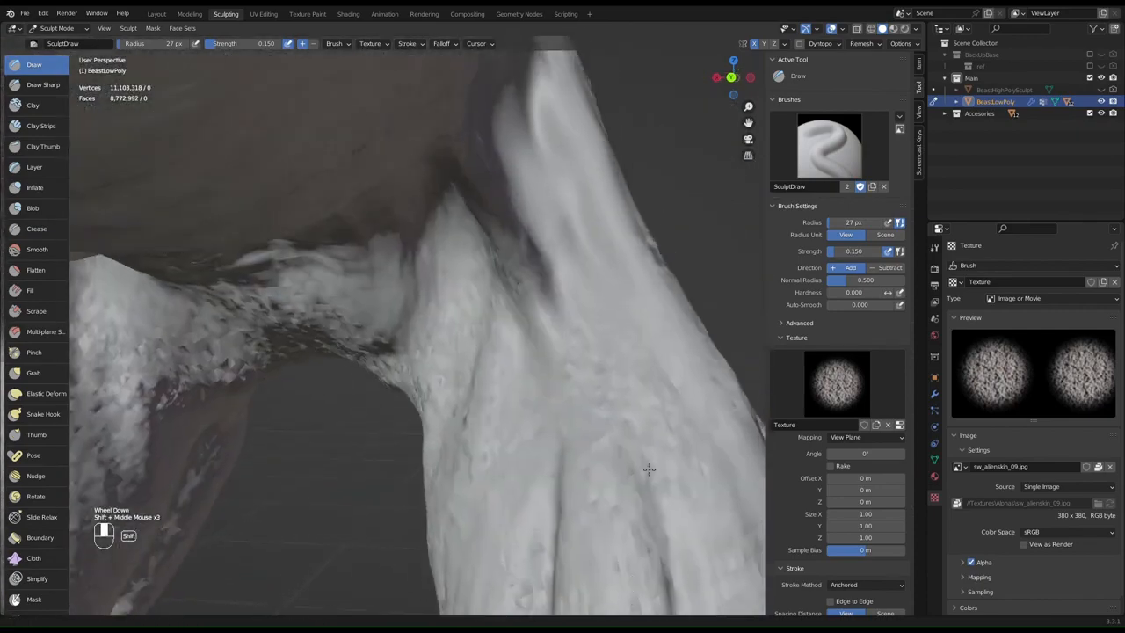
pyautogui.moveTo(703, 242)
pyautogui.mouseDown(button='middle')
pyautogui.moveTo(637, 262)
pyautogui.moveTo(645, 243)
pyautogui.mouseUp(button='middle')
pyautogui.scroll(-3, 637, 262)
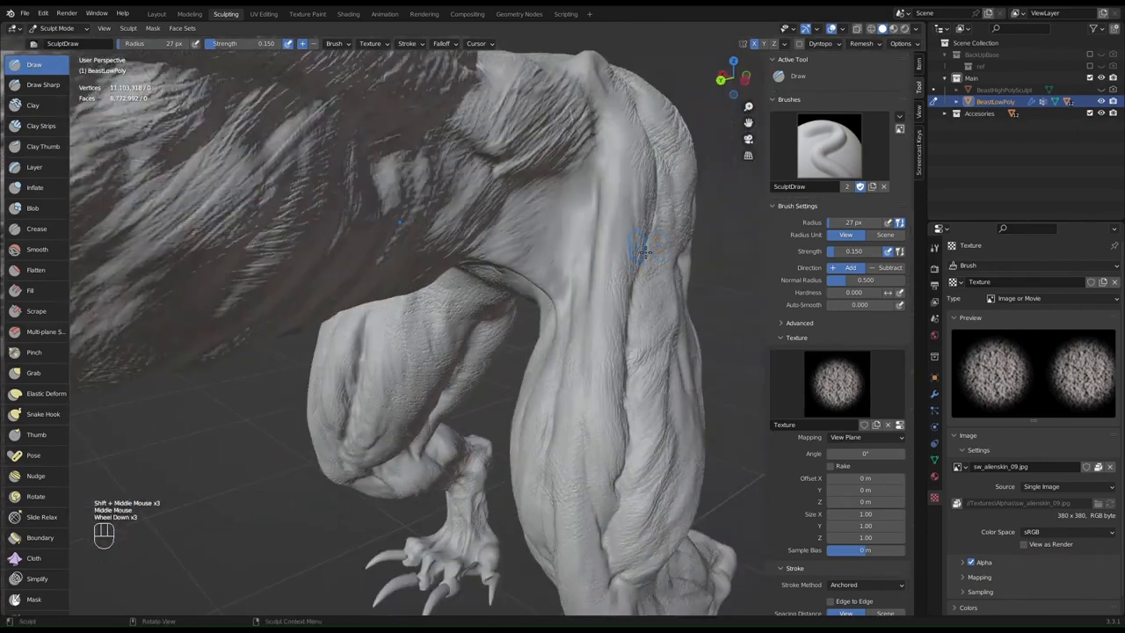
pyautogui.scroll(3, 645, 243)
pyautogui.moveTo(716, 253)
pyautogui.keyDown('shift'); pyautogui.mouseDown(button='middle')
pyautogui.moveTo(645, 236)
pyautogui.moveTo(419, 241)
pyautogui.moveTo(527, 237)
pyautogui.mouseUp(button='middle'); pyautogui.keyUp('shift')
pyautogui.moveTo(580, 217); pyautogui.dragTo(590, 276)
pyautogui.keyDown('ctrl'); pyautogui.moveTo(599, 327); pyautogui.dragTo(562, 352); pyautogui.keyUp('ctrl')
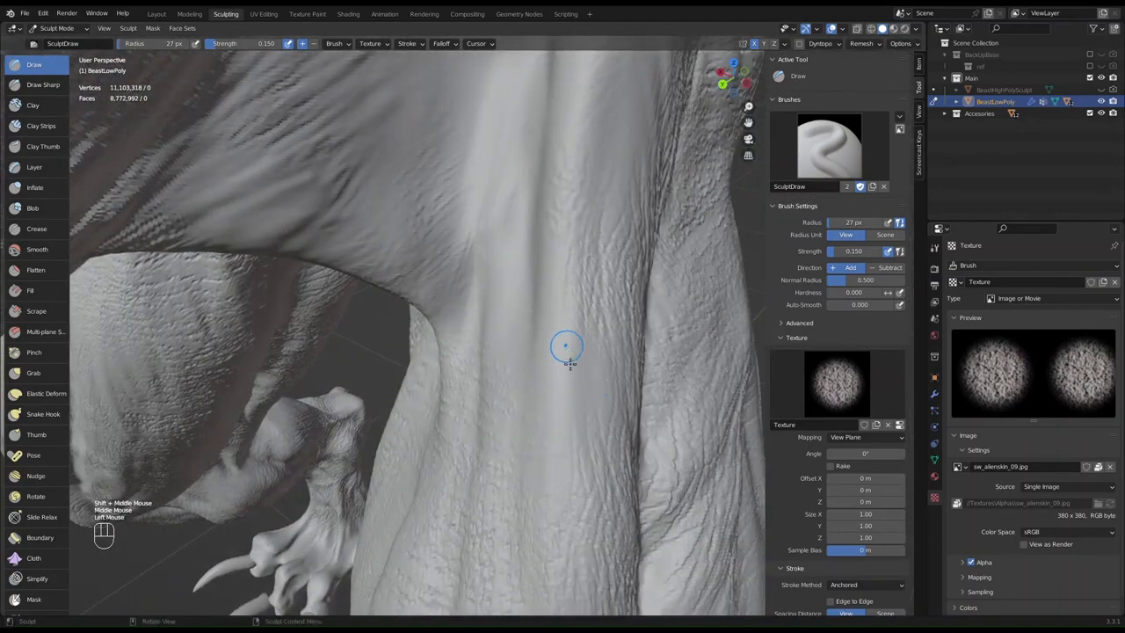
pyautogui.moveTo(529, 290); pyautogui.dragTo(534, 332)
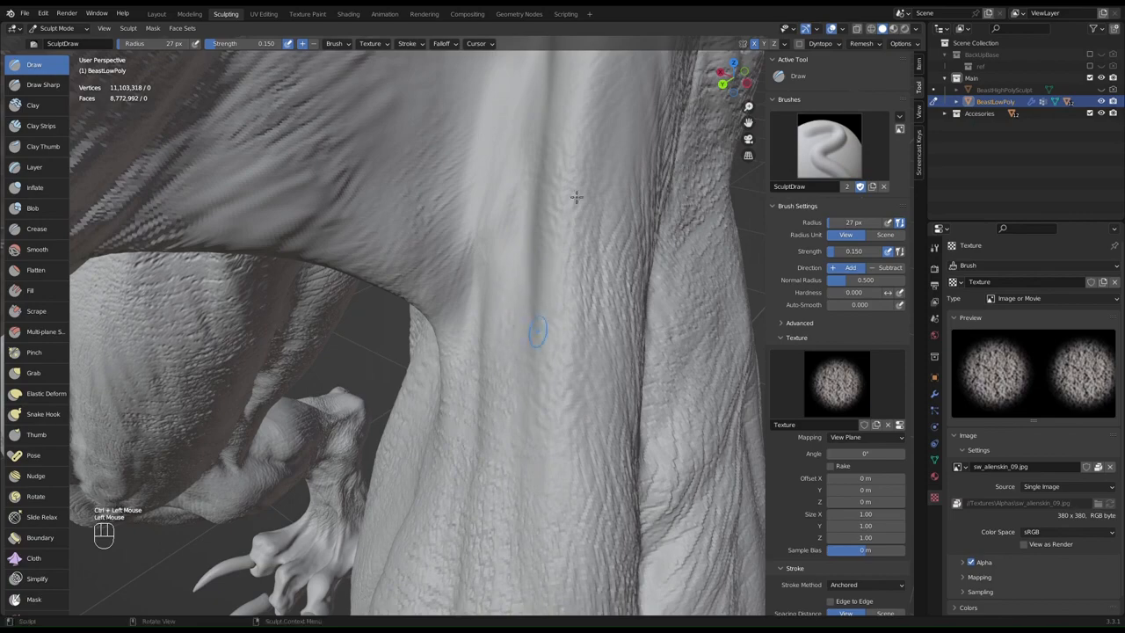
# - Continue the alien-skin texture up the front thigh ridges with a raised patch and a large engraved one
pyautogui.keyDown('shift'); pyautogui.moveTo(578, 135); pyautogui.dragTo(554, 318, button='middle'); pyautogui.keyUp('shift')
pyautogui.moveTo(552, 228); pyautogui.dragTo(564, 290)
pyautogui.keyDown('shift'); pyautogui.moveTo(580, 99); pyautogui.dragTo(513, 283, button='middle'); pyautogui.keyUp('shift')
pyautogui.keyDown('ctrl'); pyautogui.moveTo(513, 287); pyautogui.dragTo(580, 507); pyautogui.keyUp('ctrl')
# - Unlink the alien-skin image from the brush texture and assign wrinkles.jpg as the new alpha
pyautogui.moveTo(585, 472); pyautogui.dragTo(509, 435, button='middle')
pyautogui.keyDown('shift'); pyautogui.moveTo(588, 419); pyautogui.dragTo(583, 269, button='middle'); pyautogui.keyUp('shift')
pyautogui.scroll(-2, 583, 269)
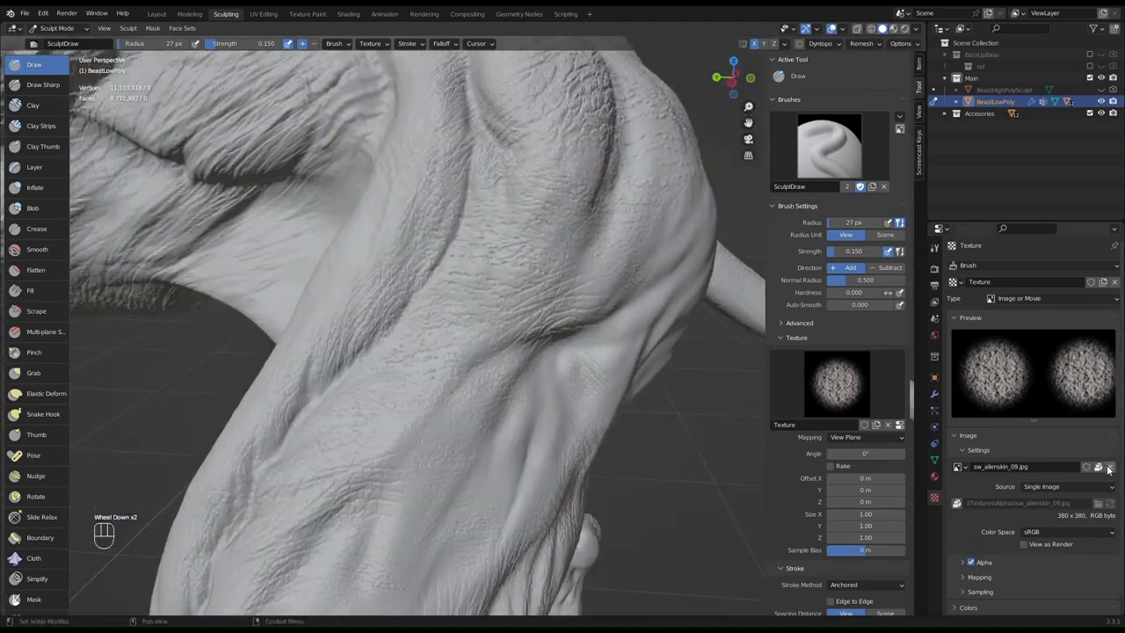
pyautogui.click(1108, 470)
pyautogui.click(960, 466)
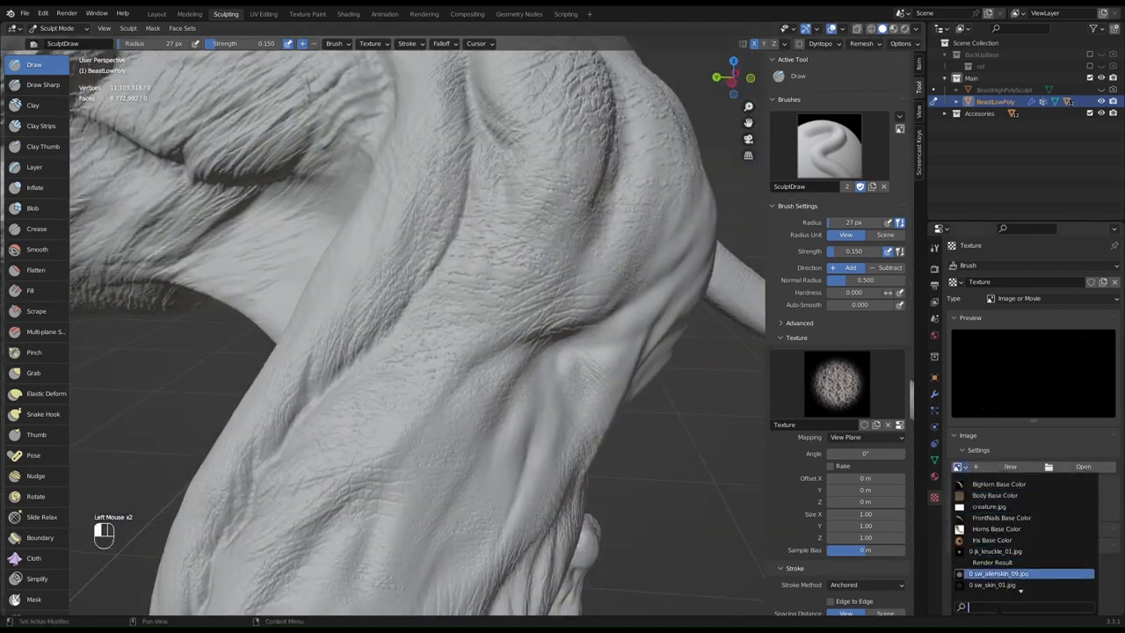
pyautogui.scroll(-1, 1024, 575)
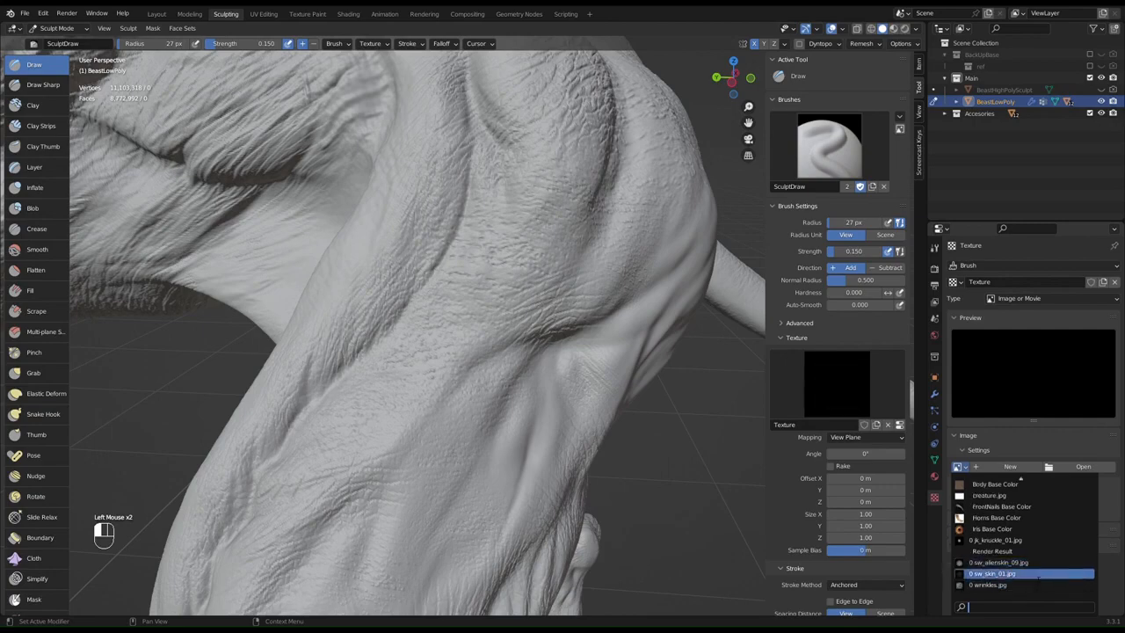
pyautogui.click(1020, 584)
# - Stamp raised wrinkle patches over the smooth skin and creases of the outer hip and upper thigh
pyautogui.moveTo(533, 392); pyautogui.dragTo(495, 428, button='middle')
pyautogui.moveTo(496, 429); pyautogui.dragTo(583, 326)
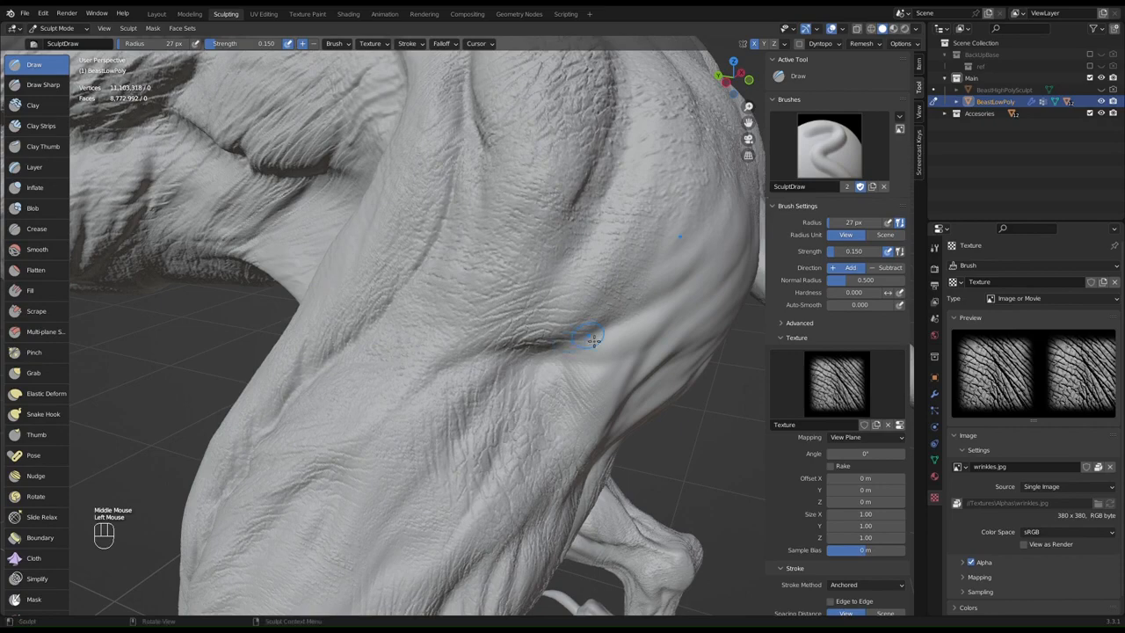
pyautogui.moveTo(583, 326)
pyautogui.mouseDown(button='middle')
pyautogui.moveTo(555, 326)
pyautogui.moveTo(583, 331)
pyautogui.mouseUp(button='middle')
pyautogui.moveTo(583, 332)
pyautogui.mouseDown()
pyautogui.moveTo(591, 356)
pyautogui.moveTo(545, 336)
pyautogui.moveTo(532, 345)
pyautogui.moveTo(552, 352)
pyautogui.mouseUp()
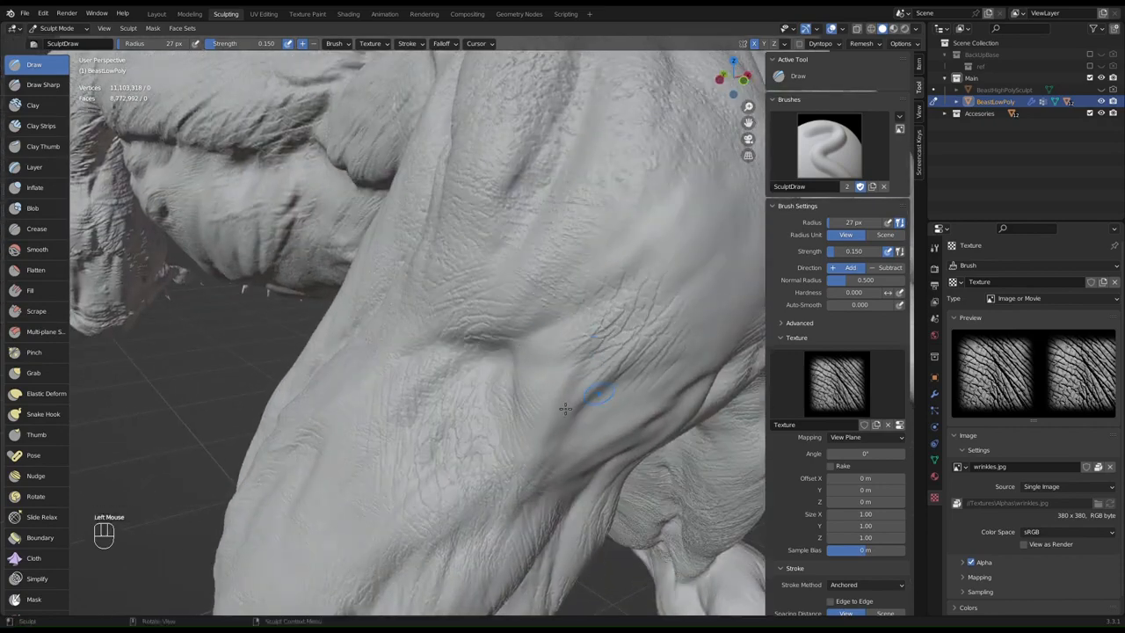
pyautogui.moveTo(585, 424)
pyautogui.mouseDown()
pyautogui.moveTo(544, 441)
pyautogui.moveTo(473, 416)
pyautogui.mouseUp()
pyautogui.moveTo(649, 307)
pyautogui.keyDown('shift'); pyautogui.mouseDown(button='middle')
pyautogui.moveTo(545, 357)
pyautogui.moveTo(538, 390)
pyautogui.mouseUp(button='middle'); pyautogui.keyUp('shift')
pyautogui.moveTo(576, 387)
pyautogui.mouseDown()
pyautogui.moveTo(540, 415)
pyautogui.moveTo(490, 413)
pyautogui.mouseUp()
pyautogui.moveTo(546, 488); pyautogui.dragTo(478, 480)
pyautogui.moveTo(629, 345)
pyautogui.mouseDown()
pyautogui.moveTo(582, 395)
pyautogui.moveTo(585, 332)
pyautogui.moveTo(525, 334)
pyautogui.moveTo(469, 384)
pyautogui.moveTo(478, 367)
pyautogui.moveTo(448, 339)
pyautogui.moveTo(412, 387)
pyautogui.mouseUp()
# - Continue stamping wrinkle patches on the remaining smooth muscle surfaces seen from the adjoining side of the thigh
pyautogui.moveTo(557, 267)
pyautogui.mouseDown(button='middle')
pyautogui.moveTo(522, 299)
pyautogui.moveTo(573, 321)
pyautogui.mouseUp(button='middle')
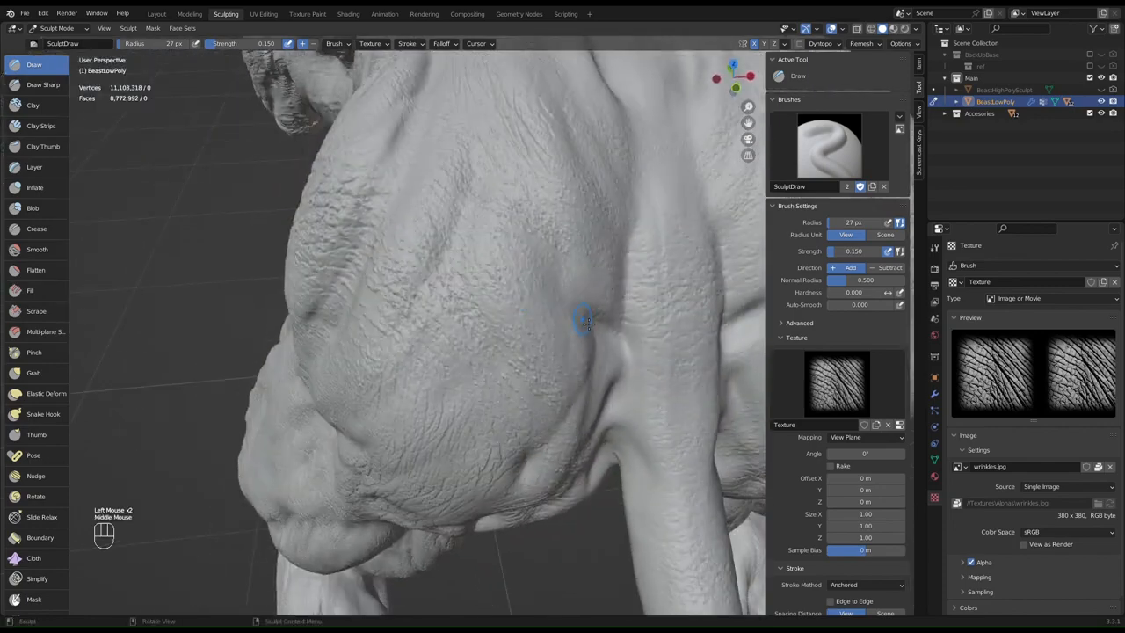
pyautogui.moveTo(556, 389); pyautogui.dragTo(532, 394)
pyautogui.moveTo(560, 365); pyautogui.dragTo(582, 251, button='middle')
pyautogui.keyDown('shift'); pyautogui.moveTo(510, 368); pyautogui.dragTo(605, 289, button='middle'); pyautogui.keyUp('shift')
pyautogui.moveTo(533, 351); pyautogui.dragTo(581, 309)
pyautogui.moveTo(601, 262); pyautogui.dragTo(557, 327)
# - Stamp wrinkle patches down the back of the lower hind leg between the hock and the foot
pyautogui.scroll(-2, 583, 289)
pyautogui.keyDown('shift'); pyautogui.scroll(1, 577, 390); pyautogui.keyUp('shift')
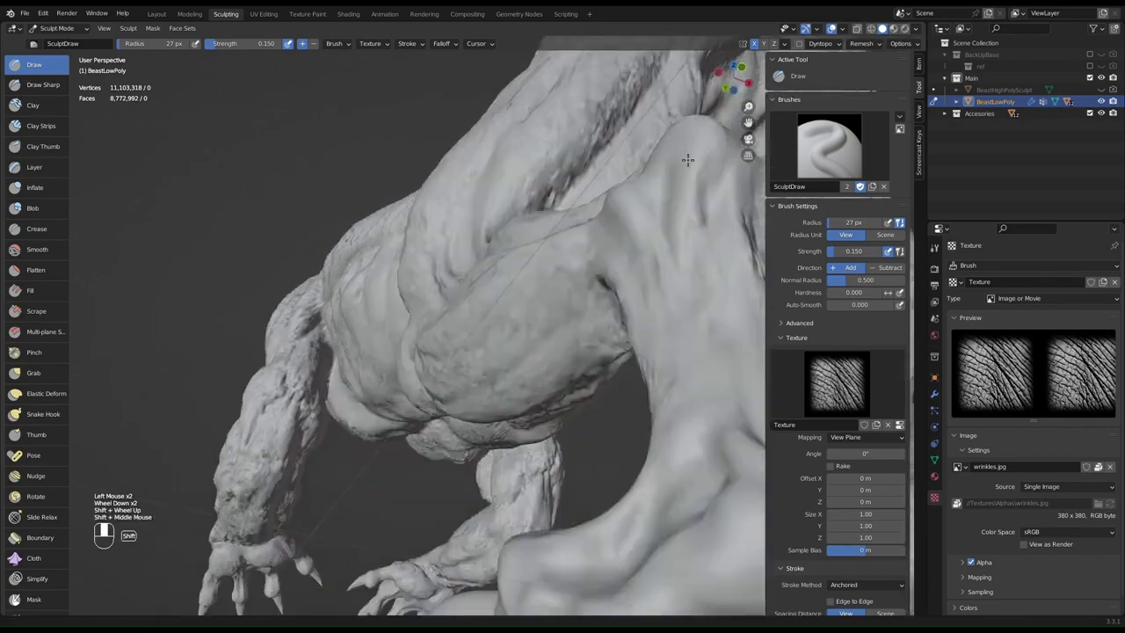
pyautogui.moveTo(685, 150)
pyautogui.keyDown('shift'); pyautogui.mouseDown(button='middle')
pyautogui.moveTo(602, 288)
pyautogui.moveTo(567, 273)
pyautogui.moveTo(558, 229)
pyautogui.moveTo(546, 251)
pyautogui.moveTo(552, 264)
pyautogui.moveTo(609, 282)
pyautogui.moveTo(673, 354)
pyautogui.moveTo(554, 250)
pyautogui.moveTo(440, 224)
pyautogui.mouseUp(button='middle'); pyautogui.keyUp('shift')
pyautogui.scroll(2, 673, 355)
pyautogui.keyDown('shift'); pyautogui.scroll(1, 701, 335); pyautogui.keyUp('shift')
pyautogui.moveTo(512, 407)
pyautogui.keyDown('shift'); pyautogui.mouseDown(button='middle')
pyautogui.moveTo(486, 151)
pyautogui.moveTo(523, 138)
pyautogui.moveTo(512, 144)
pyautogui.mouseUp(button='middle'); pyautogui.keyUp('shift')
pyautogui.moveTo(579, 158)
pyautogui.mouseDown()
pyautogui.moveTo(574, 230)
pyautogui.moveTo(535, 258)
pyautogui.moveTo(556, 329)
pyautogui.mouseUp()
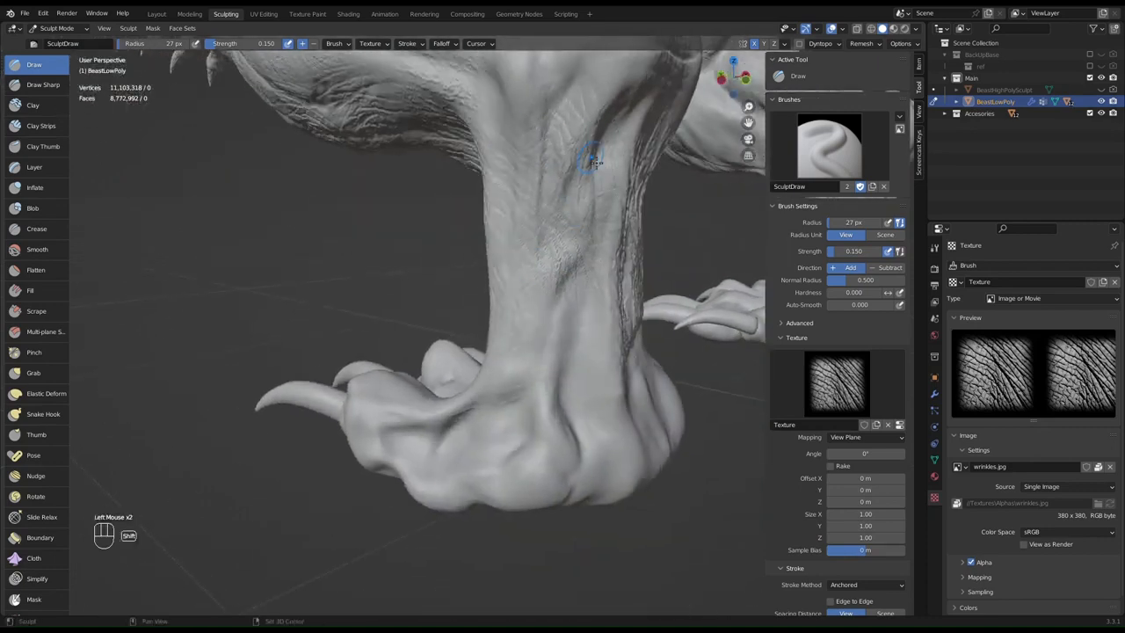
pyautogui.moveTo(593, 156)
pyautogui.keyDown('shift'); pyautogui.mouseDown(button='middle')
pyautogui.moveTo(595, 258)
pyautogui.moveTo(580, 237)
pyautogui.mouseUp(button='middle'); pyautogui.keyUp('shift')
pyautogui.moveTo(571, 226); pyautogui.dragTo(553, 293)
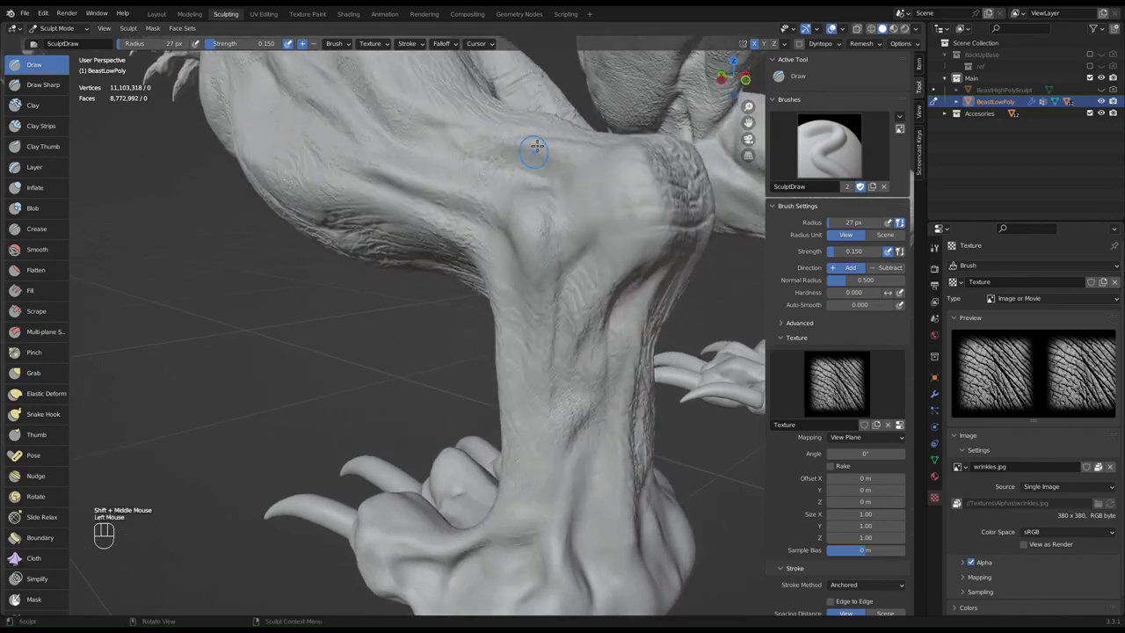
# - Add wrinkle patches on the outer side of the hind leg's shin and calf above the hock
pyautogui.moveTo(535, 151)
pyautogui.mouseDown(button='middle')
pyautogui.moveTo(615, 158)
pyautogui.moveTo(526, 189)
pyautogui.moveTo(530, 197)
pyautogui.moveTo(326, 221)
pyautogui.mouseUp(button='middle')
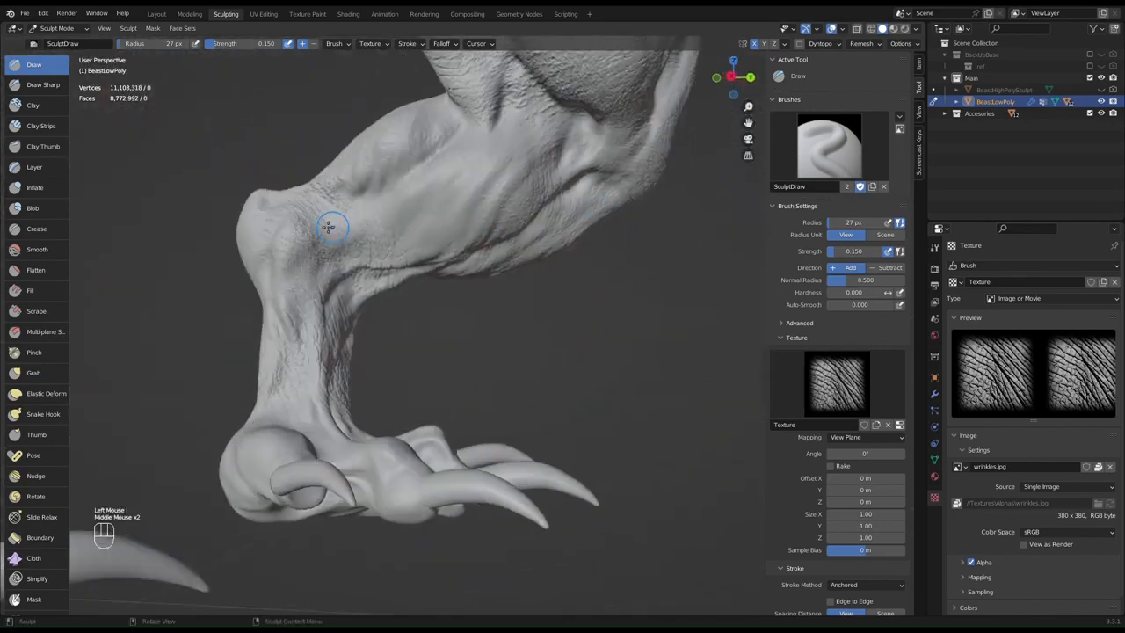
pyautogui.scroll(2, 389, 131)
pyautogui.keyDown('shift'); pyautogui.moveTo(390, 131); pyautogui.dragTo(478, 309, button='middle'); pyautogui.keyUp('shift')
pyautogui.moveTo(527, 196); pyautogui.dragTo(563, 179)
pyautogui.moveTo(429, 273); pyautogui.dragTo(478, 174)
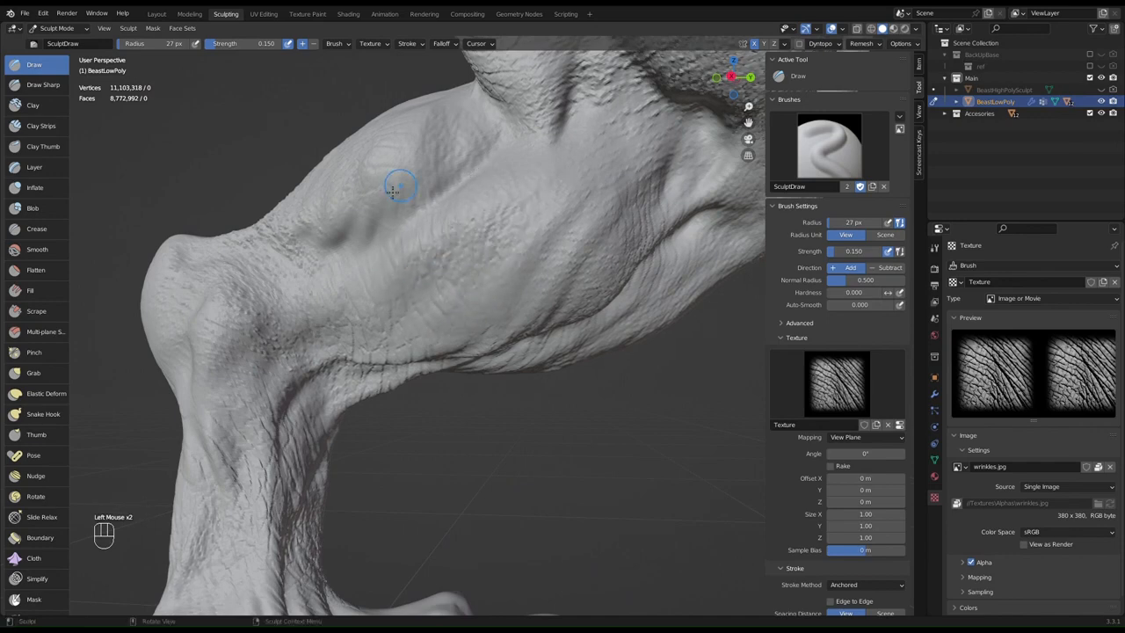
pyautogui.moveTo(368, 193); pyautogui.dragTo(371, 193)
pyautogui.moveTo(443, 128); pyautogui.dragTo(445, 132)
# - Stamp a wrinkle patch on the smooth front ridge of the thigh beside the large outer muscle
pyautogui.scroll(-2, 430, 206)
pyautogui.keyDown('shift'); pyautogui.moveTo(534, 214); pyautogui.dragTo(330, 333, button='middle'); pyautogui.keyUp('shift')
pyautogui.scroll(-2, 331, 333)
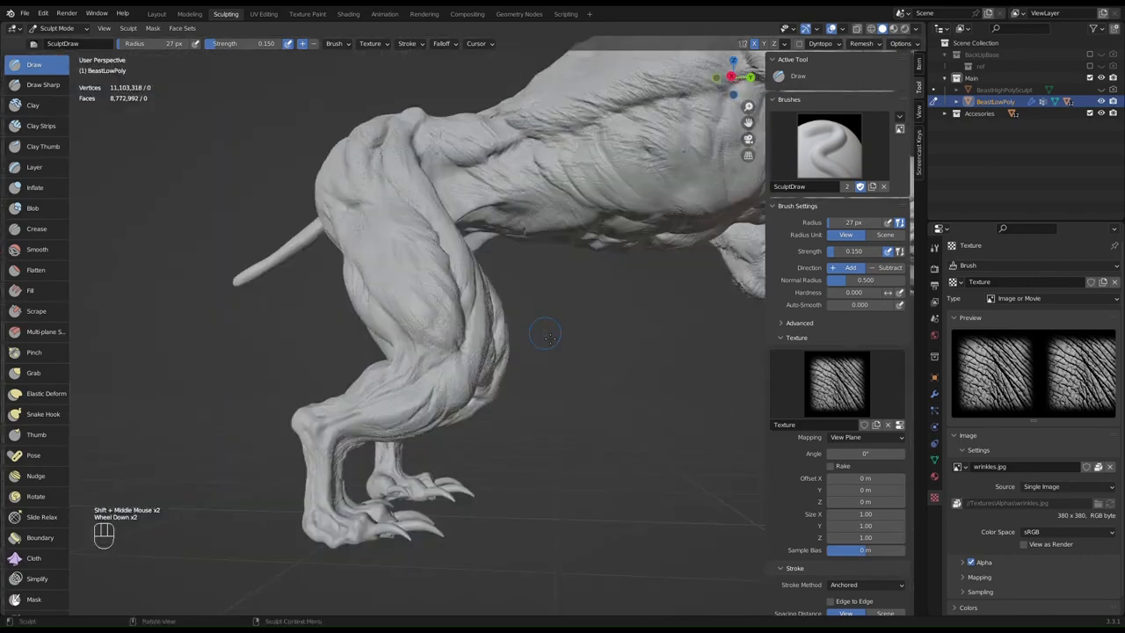
pyautogui.scroll(-1, 546, 338)
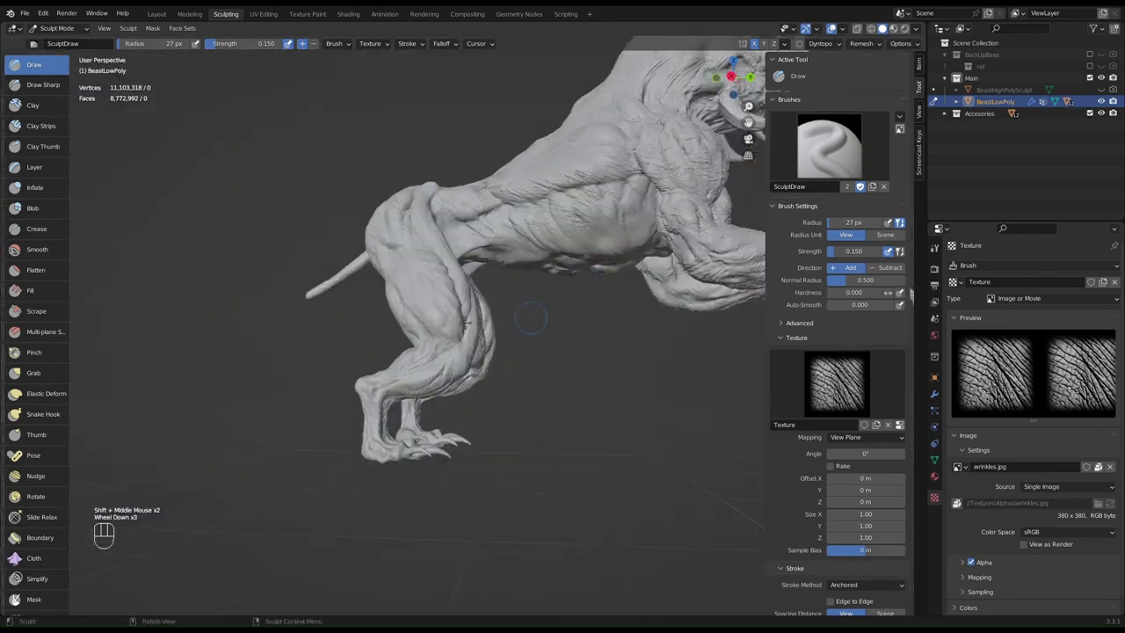
pyautogui.moveTo(466, 327)
pyautogui.mouseDown(button='middle')
pyautogui.moveTo(439, 320)
pyautogui.moveTo(420, 344)
pyautogui.moveTo(466, 317)
pyautogui.mouseUp(button='middle')
pyautogui.scroll(2, 463, 303)
pyautogui.scroll(-1, 460, 301)
pyautogui.scroll(-1, 455, 299)
pyautogui.scroll(2, 489, 322)
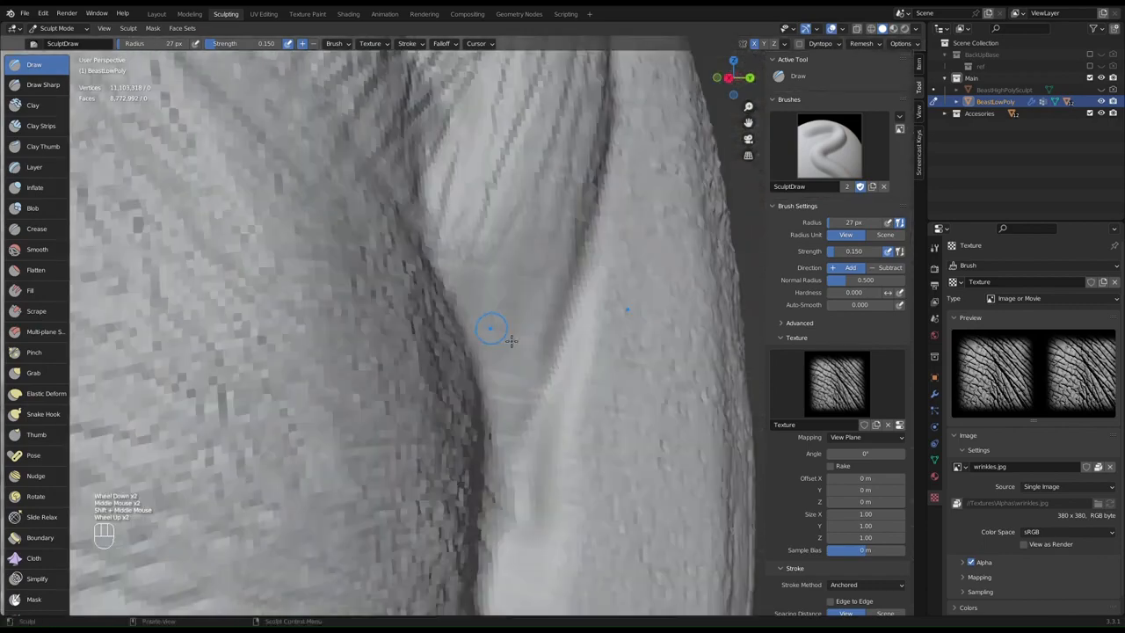
pyautogui.scroll(-1, 532, 352)
pyautogui.click(559, 276)
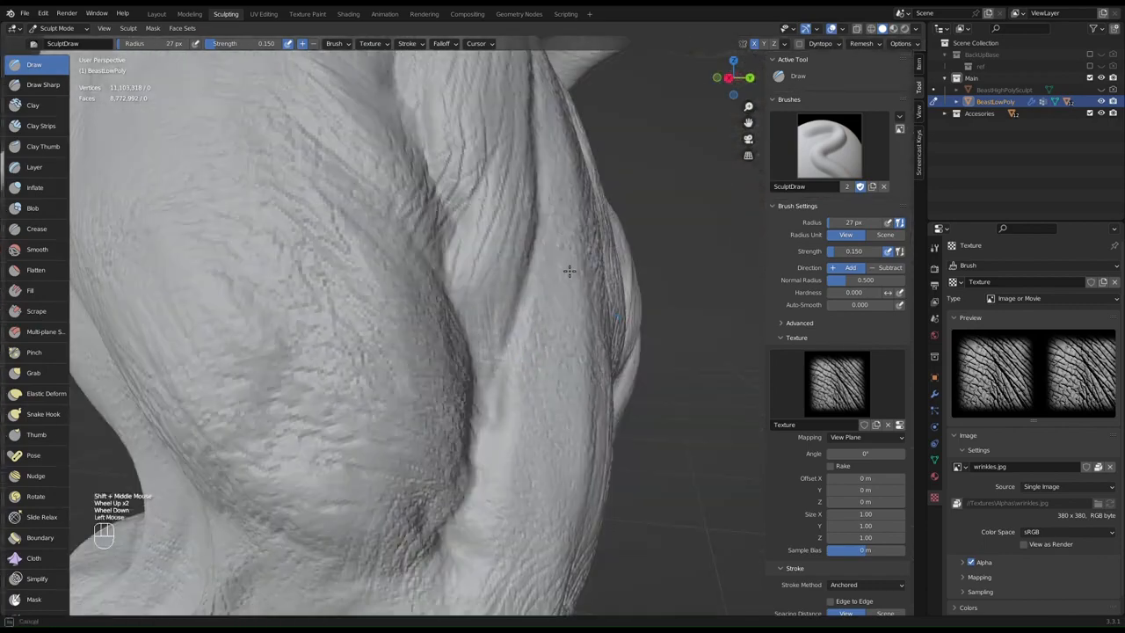
pyautogui.scroll(-2, 351, 343)
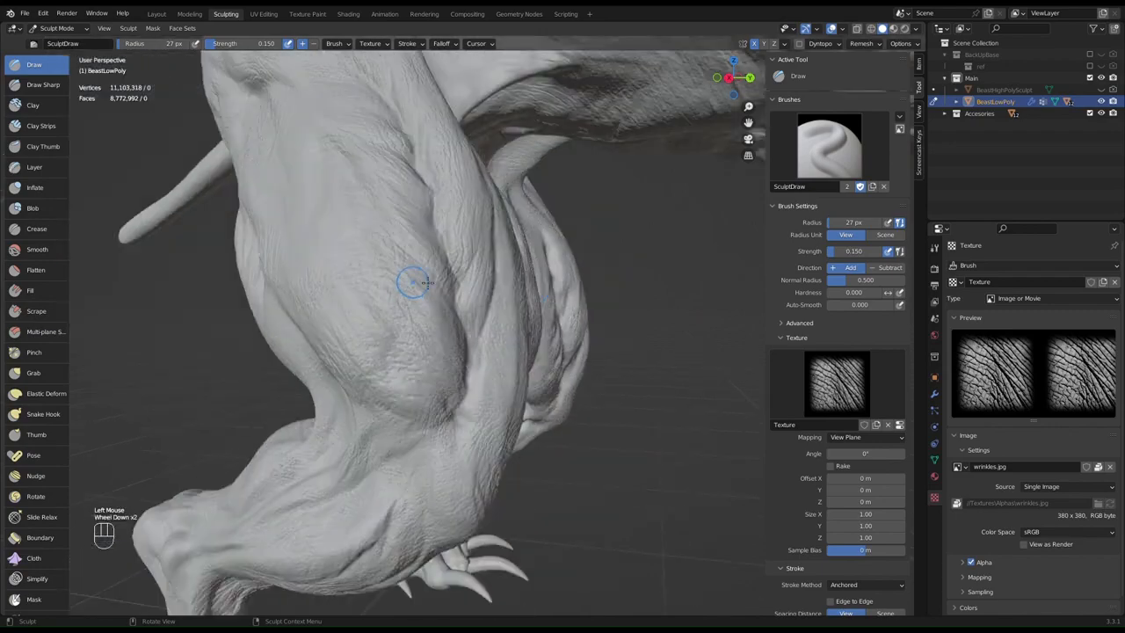
# - Switch to the Draw Sharp brush, hide the sidebar and draw inverted strokes on a wrinkle of the outer thigh
pyautogui.moveTo(426, 282); pyautogui.dragTo(595, 311, button='middle')
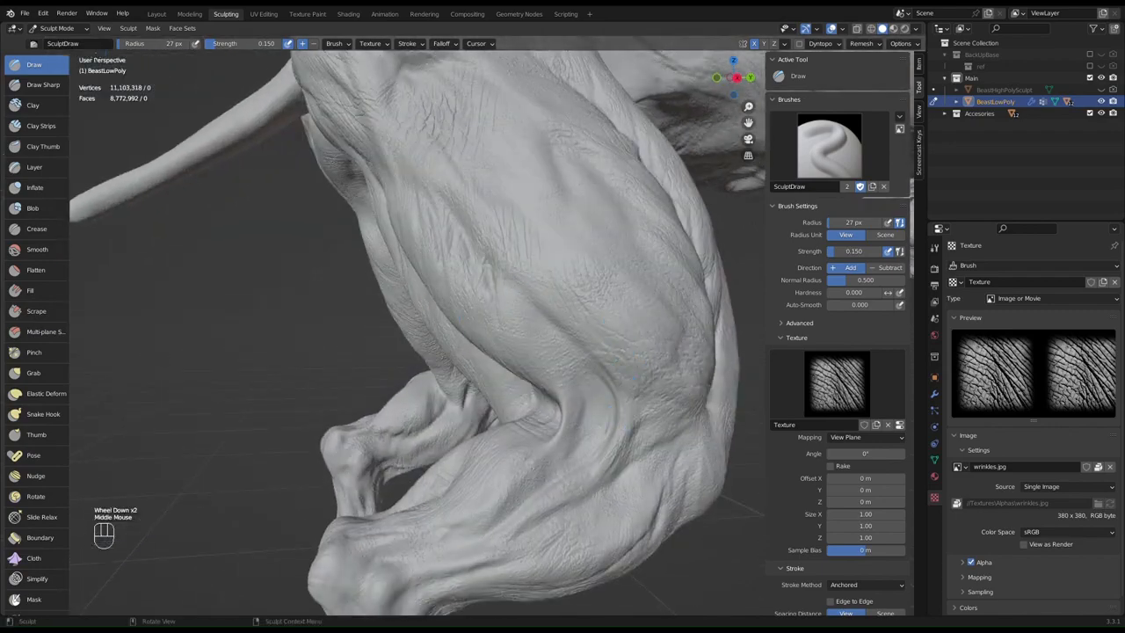
pyautogui.click(41, 85)
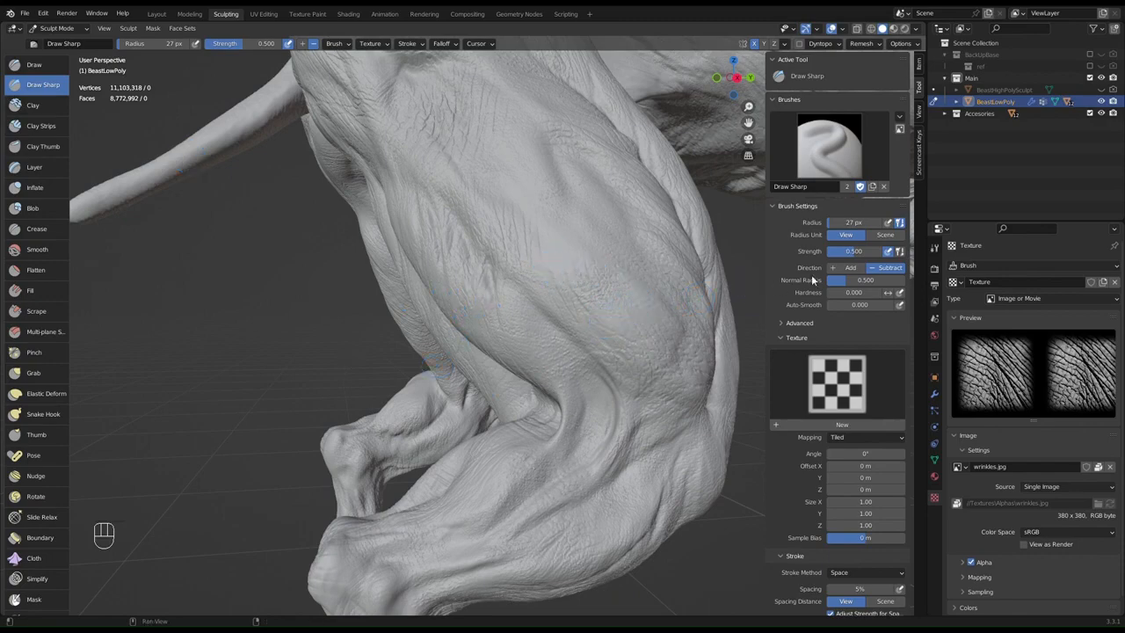
pyautogui.press('n')
pyautogui.moveTo(557, 281); pyautogui.dragTo(743, 256, button='middle')
pyautogui.keyDown('ctrl'); pyautogui.moveTo(597, 287); pyautogui.dragTo(676, 280, button='middle'); pyautogui.keyUp('ctrl')
pyautogui.keyDown('shift'); pyautogui.moveTo(677, 280); pyautogui.dragTo(464, 332, button='middle'); pyautogui.keyUp('shift')
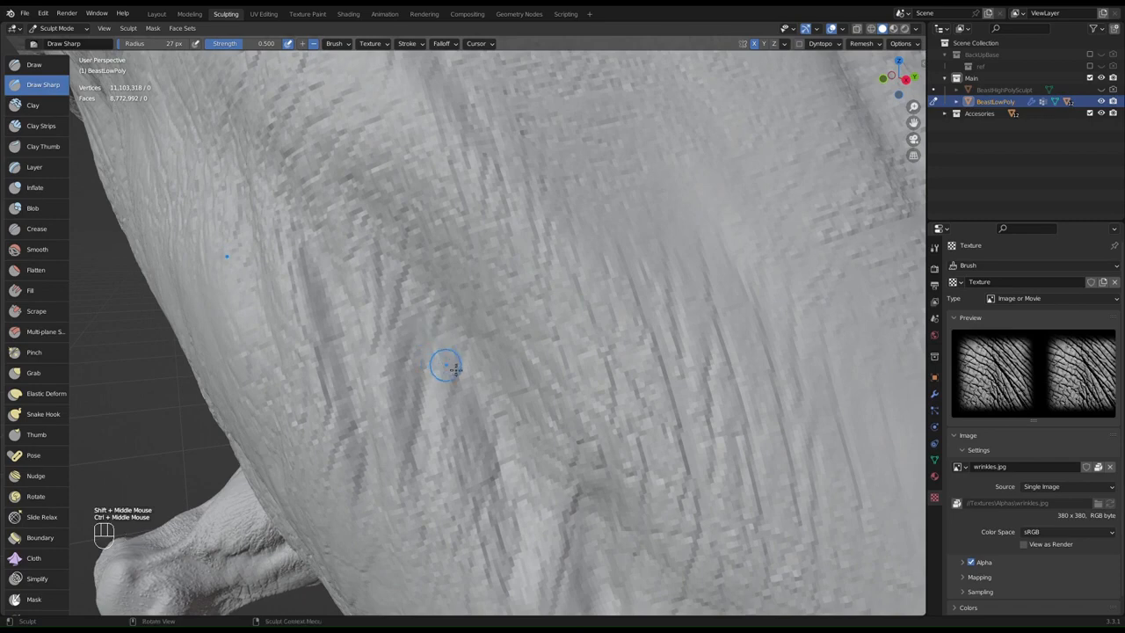
pyautogui.moveTo(445, 364)
pyautogui.keyDown('ctrl'); pyautogui.mouseDown()
pyautogui.moveTo(455, 391)
pyautogui.moveTo(440, 431)
pyautogui.mouseUp(); pyautogui.keyUp('ctrl')
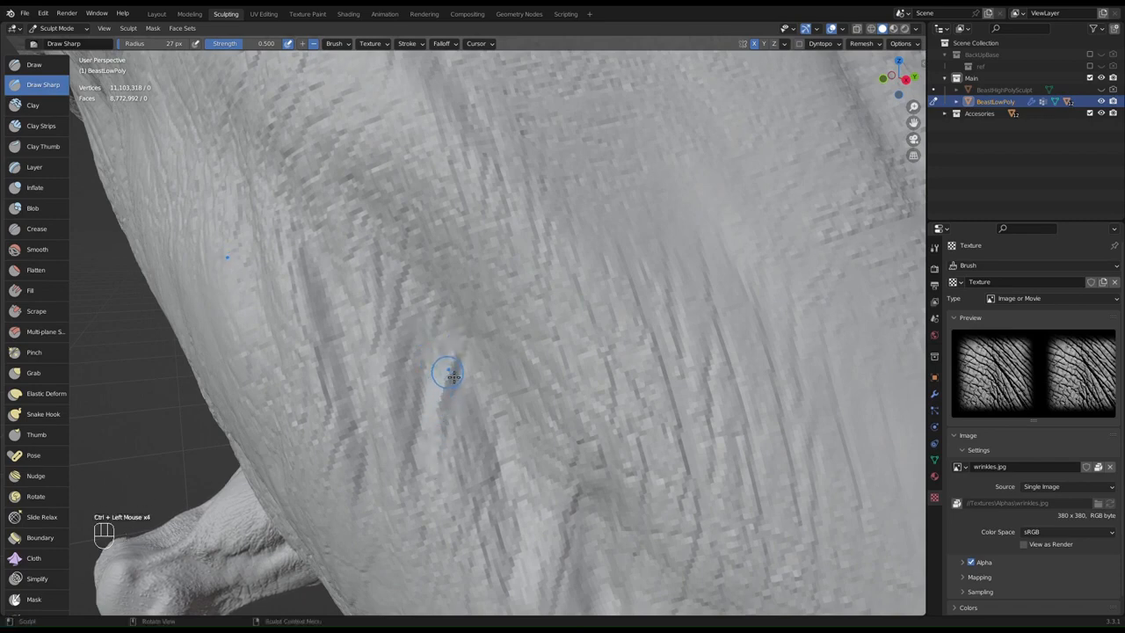
# - Enlarge the brush radius to 54 px and accentuate the long parallel thigh wrinkles with inverted Draw Sharp strokes
pyautogui.press('f')
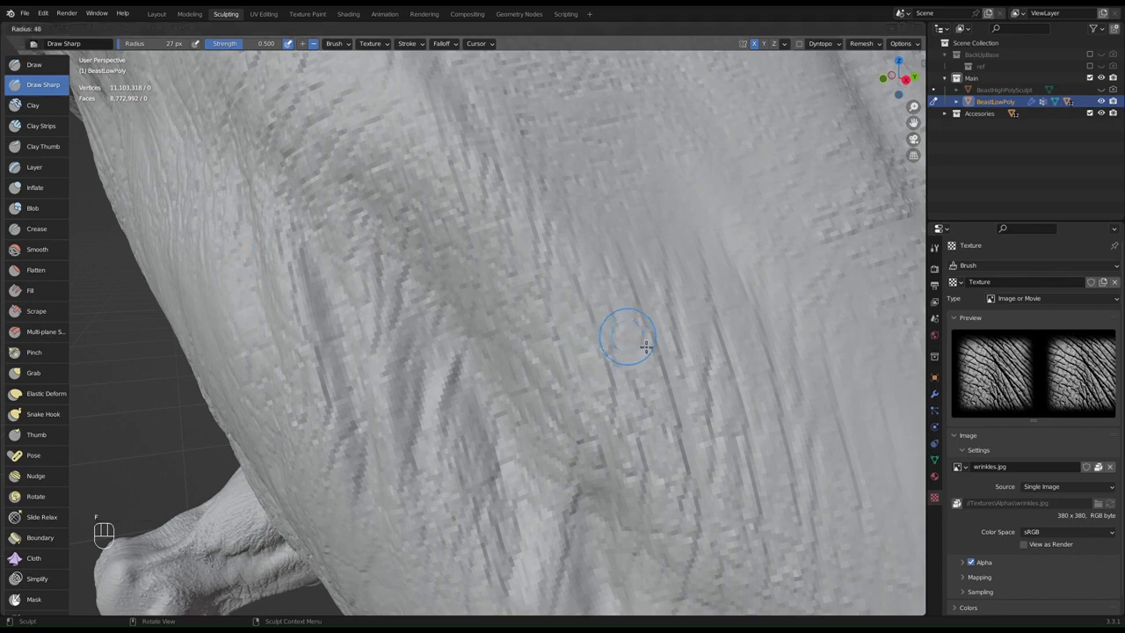
pyautogui.moveTo(617, 266)
pyautogui.keyDown('ctrl'); pyautogui.mouseDown()
pyautogui.moveTo(674, 436)
pyautogui.moveTo(665, 447)
pyautogui.moveTo(692, 510)
pyautogui.moveTo(694, 554)
pyautogui.mouseUp(); pyautogui.keyUp('ctrl')
pyautogui.keyDown('ctrl'); pyautogui.moveTo(693, 554); pyautogui.dragTo(683, 593); pyautogui.keyUp('ctrl')
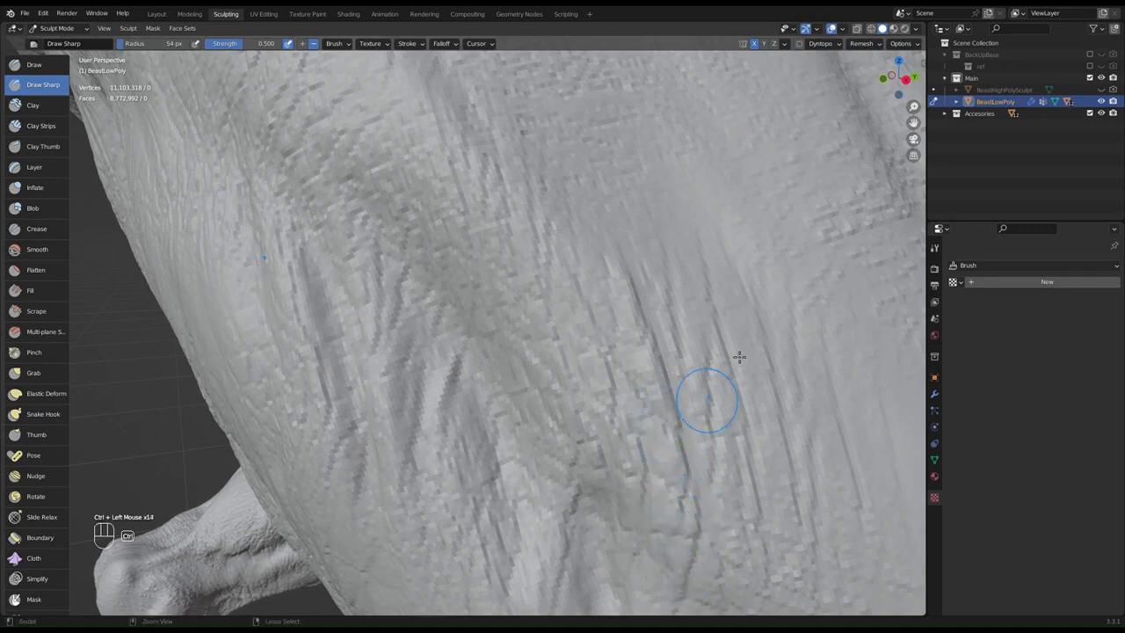
pyautogui.keyDown('ctrl'); pyautogui.moveTo(689, 253); pyautogui.dragTo(703, 339); pyautogui.keyUp('ctrl')
pyautogui.moveTo(691, 244)
pyautogui.keyDown('ctrl'); pyautogui.mouseDown()
pyautogui.moveTo(739, 415)
pyautogui.moveTo(761, 575)
pyautogui.moveTo(774, 578)
pyautogui.mouseUp(); pyautogui.keyUp('ctrl')
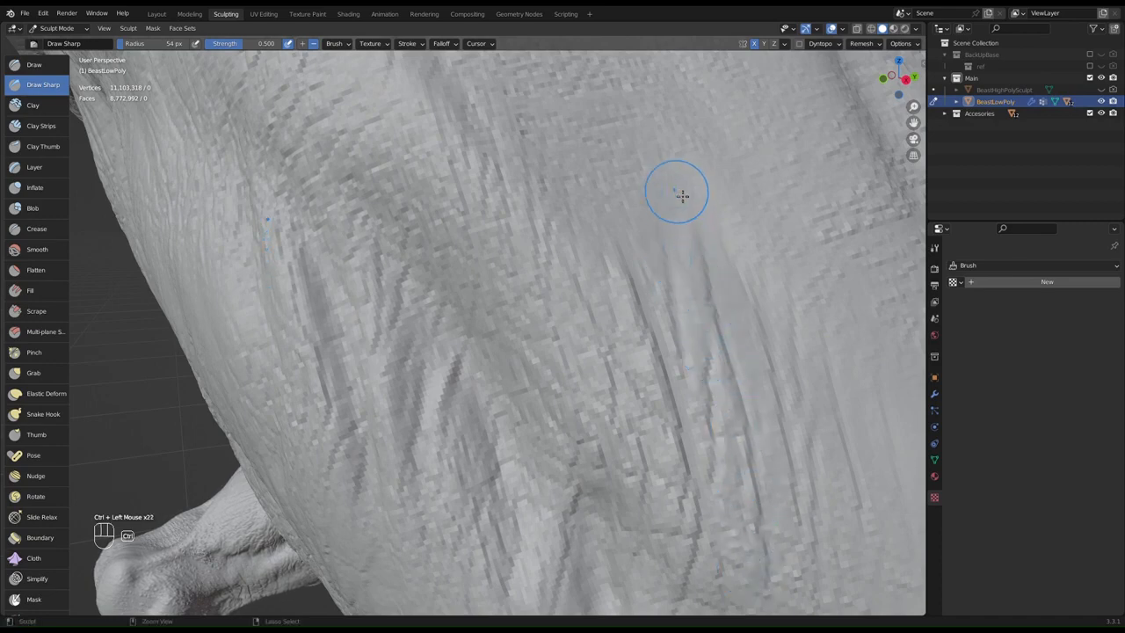
pyautogui.keyDown('ctrl'); pyautogui.moveTo(680, 195); pyautogui.dragTo(684, 263); pyautogui.keyUp('ctrl')
pyautogui.keyDown('ctrl'); pyautogui.moveTo(662, 213); pyautogui.dragTo(674, 326); pyautogui.keyUp('ctrl')
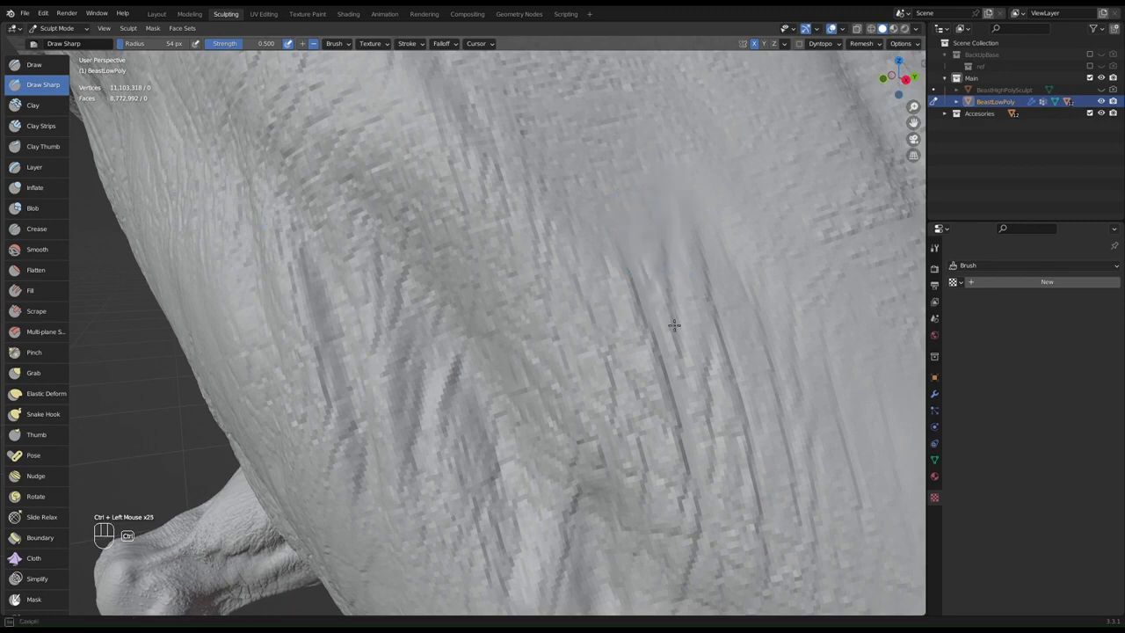
# - Sharpen the short wrinkles in the lower thigh fold with inverted Draw Sharp strokes
pyautogui.keyDown('ctrl'); pyautogui.moveTo(523, 427); pyautogui.dragTo(489, 482); pyautogui.keyUp('ctrl')
pyautogui.keyDown('ctrl'); pyautogui.moveTo(479, 420); pyautogui.dragTo(494, 472); pyautogui.keyUp('ctrl')
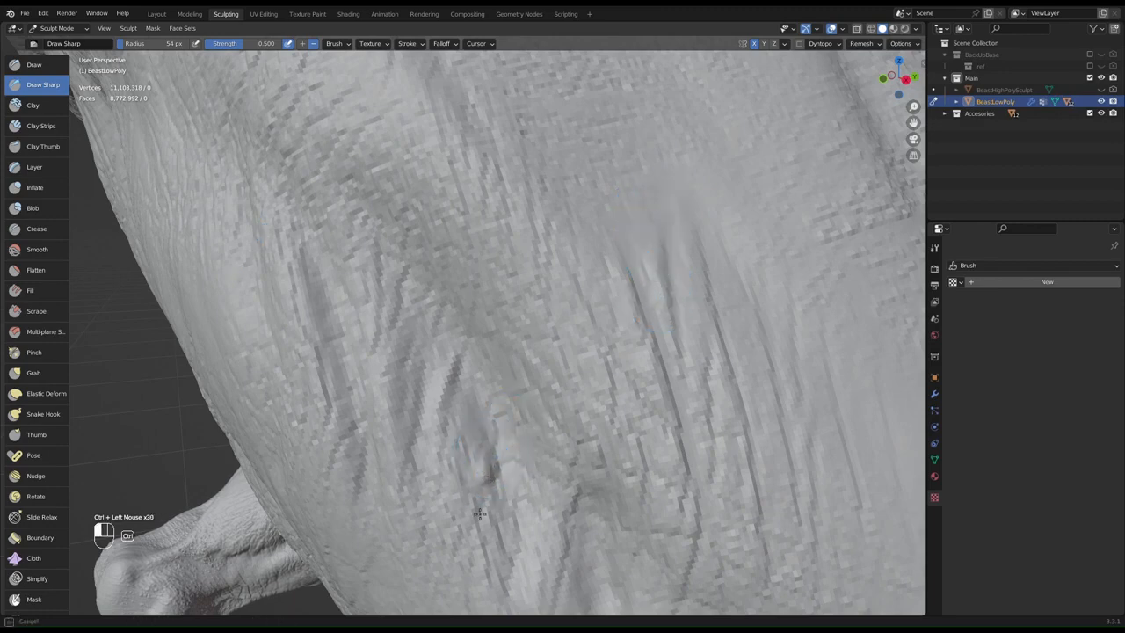
pyautogui.keyDown('ctrl'); pyautogui.moveTo(480, 514); pyautogui.dragTo(483, 531); pyautogui.keyUp('ctrl')
pyautogui.keyDown('ctrl'); pyautogui.moveTo(492, 487); pyautogui.dragTo(507, 538); pyautogui.keyUp('ctrl')
pyautogui.keyDown('ctrl'); pyautogui.moveTo(487, 520); pyautogui.dragTo(512, 584); pyautogui.keyUp('ctrl')
# - Accentuate the upper wrinkle lines running down the outer thigh with inverted Draw Sharp strokes
pyautogui.keyDown('ctrl'); pyautogui.moveTo(513, 156); pyautogui.dragTo(528, 200); pyautogui.keyUp('ctrl')
pyautogui.moveTo(516, 105)
pyautogui.keyDown('ctrl'); pyautogui.mouseDown()
pyautogui.moveTo(528, 251)
pyautogui.moveTo(550, 333)
pyautogui.mouseUp(); pyautogui.keyUp('ctrl')
pyautogui.keyDown('ctrl'); pyautogui.moveTo(544, 322); pyautogui.dragTo(568, 381); pyautogui.keyUp('ctrl')
pyautogui.keyDown('ctrl'); pyautogui.moveTo(528, 160); pyautogui.dragTo(535, 185); pyautogui.keyUp('ctrl')
pyautogui.keyDown('ctrl'); pyautogui.moveTo(506, 123); pyautogui.dragTo(520, 169); pyautogui.keyUp('ctrl')
pyautogui.keyDown('ctrl'); pyautogui.moveTo(473, 147); pyautogui.dragTo(482, 182); pyautogui.keyUp('ctrl')
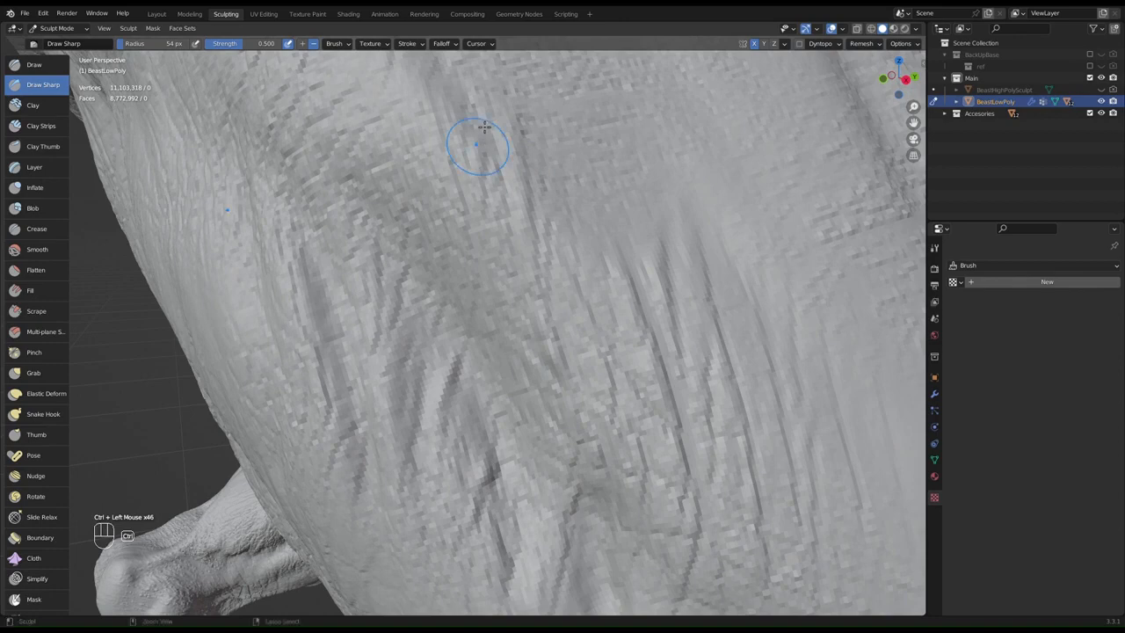
pyautogui.keyDown('ctrl'); pyautogui.moveTo(481, 129); pyautogui.dragTo(479, 200); pyautogui.keyUp('ctrl')
pyautogui.keyDown('ctrl'); pyautogui.moveTo(454, 148); pyautogui.dragTo(468, 198); pyautogui.keyUp('ctrl')
pyautogui.moveTo(435, 91)
pyautogui.keyDown('ctrl'); pyautogui.mouseDown()
pyautogui.moveTo(457, 218)
pyautogui.moveTo(447, 259)
pyautogui.mouseUp(); pyautogui.keyUp('ctrl')
# - Sharpen the wrinkle folds near the rear edge of the thigh with short inverted strokes
pyautogui.keyDown('ctrl'); pyautogui.moveTo(376, 282); pyautogui.dragTo(380, 324); pyautogui.keyUp('ctrl')
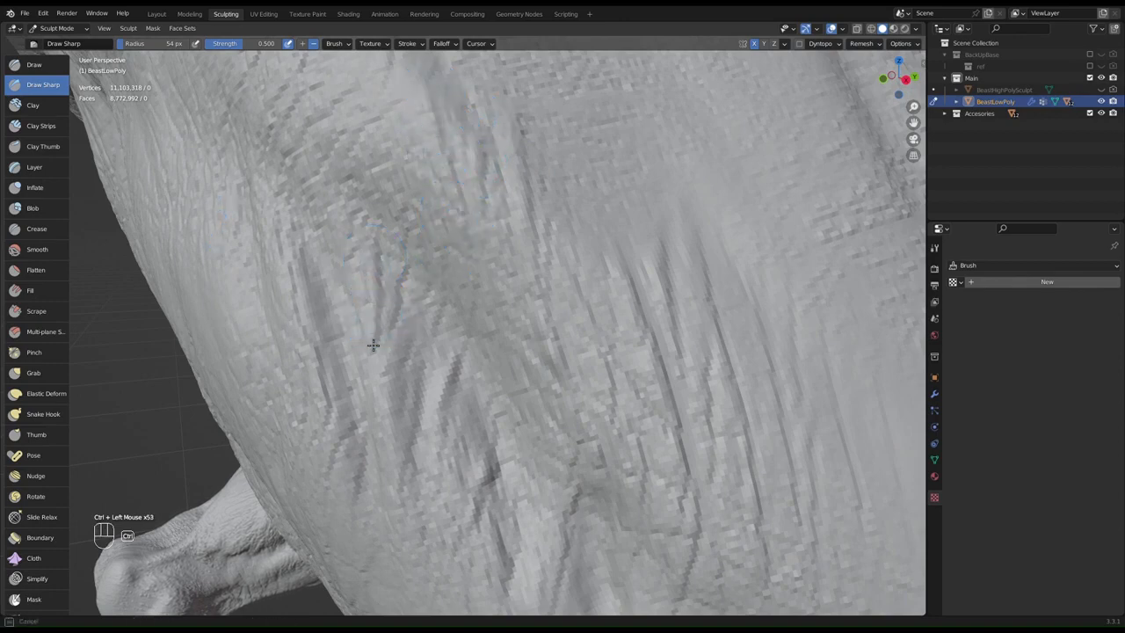
pyautogui.keyDown('ctrl'); pyautogui.moveTo(302, 263); pyautogui.dragTo(313, 306); pyautogui.keyUp('ctrl')
pyautogui.keyDown('ctrl'); pyautogui.moveTo(309, 268); pyautogui.dragTo(325, 323); pyautogui.keyUp('ctrl')
pyautogui.moveTo(322, 292)
pyautogui.keyDown('ctrl'); pyautogui.mouseDown()
pyautogui.moveTo(340, 330)
pyautogui.moveTo(371, 306)
pyautogui.mouseUp(); pyautogui.keyUp('ctrl')
# - Define the wrinkles along the deep hip crease with inverted Draw Sharp strokes and add strokes in the fold beneath it
pyautogui.keyDown('ctrl'); pyautogui.moveTo(557, 274); pyautogui.dragTo(427, 287, button='middle'); pyautogui.keyUp('ctrl')
pyautogui.moveTo(563, 335); pyautogui.dragTo(546, 283, button='middle')
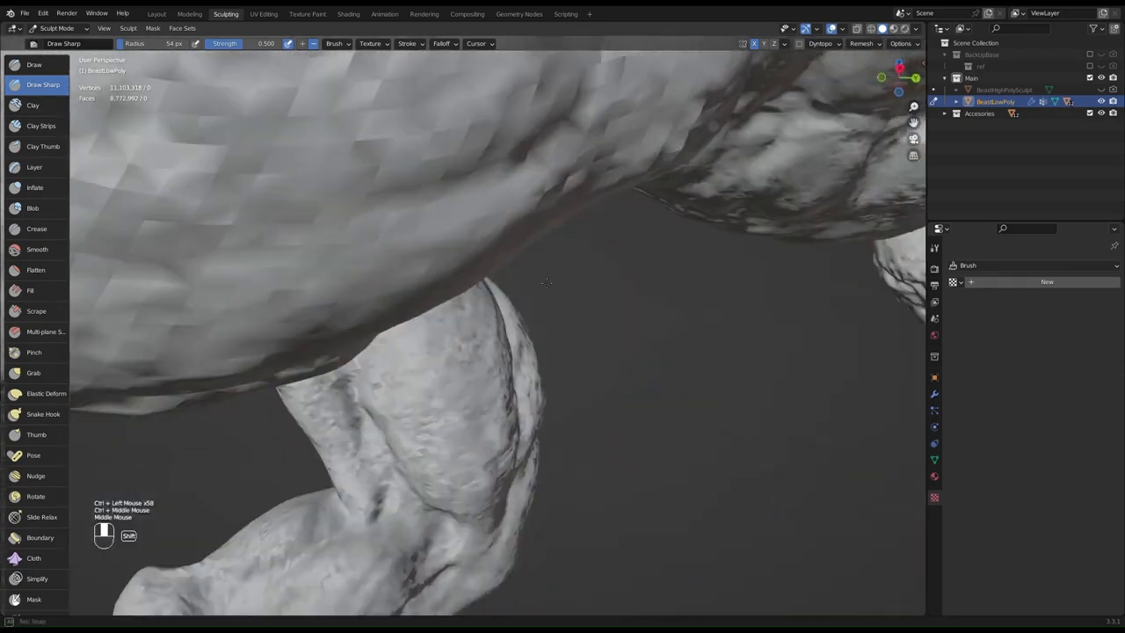
pyautogui.moveTo(562, 321); pyautogui.dragTo(609, 394, button='middle')
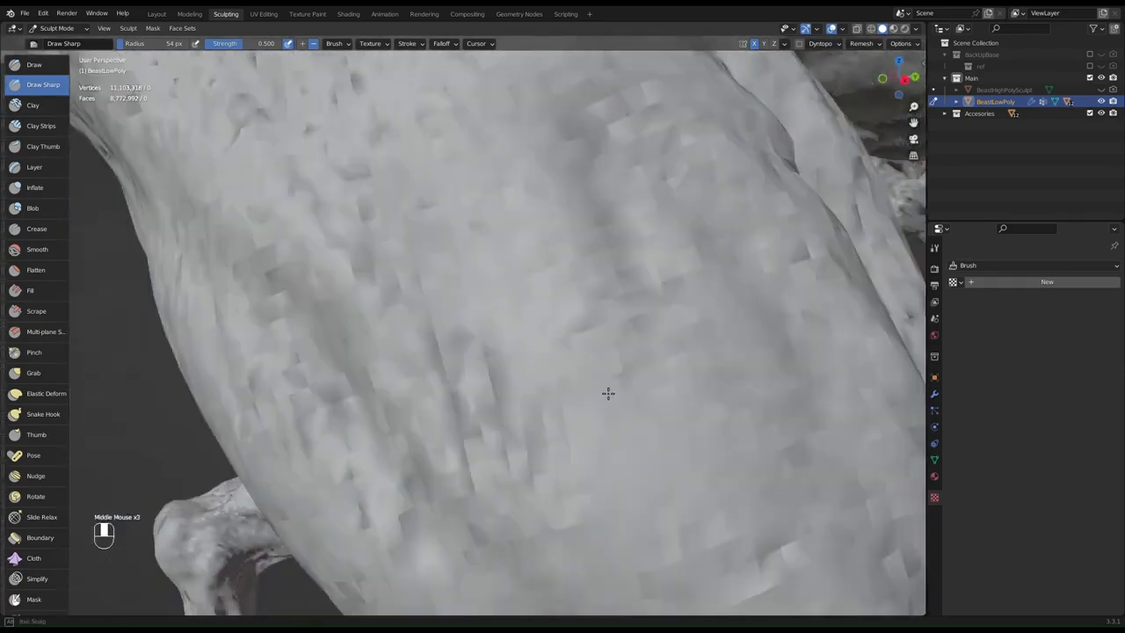
pyautogui.moveTo(627, 351); pyautogui.dragTo(681, 357, button='middle')
pyautogui.moveTo(573, 320)
pyautogui.mouseDown(button='middle')
pyautogui.moveTo(534, 323)
pyautogui.moveTo(610, 284)
pyautogui.moveTo(604, 329)
pyautogui.mouseUp(button='middle')
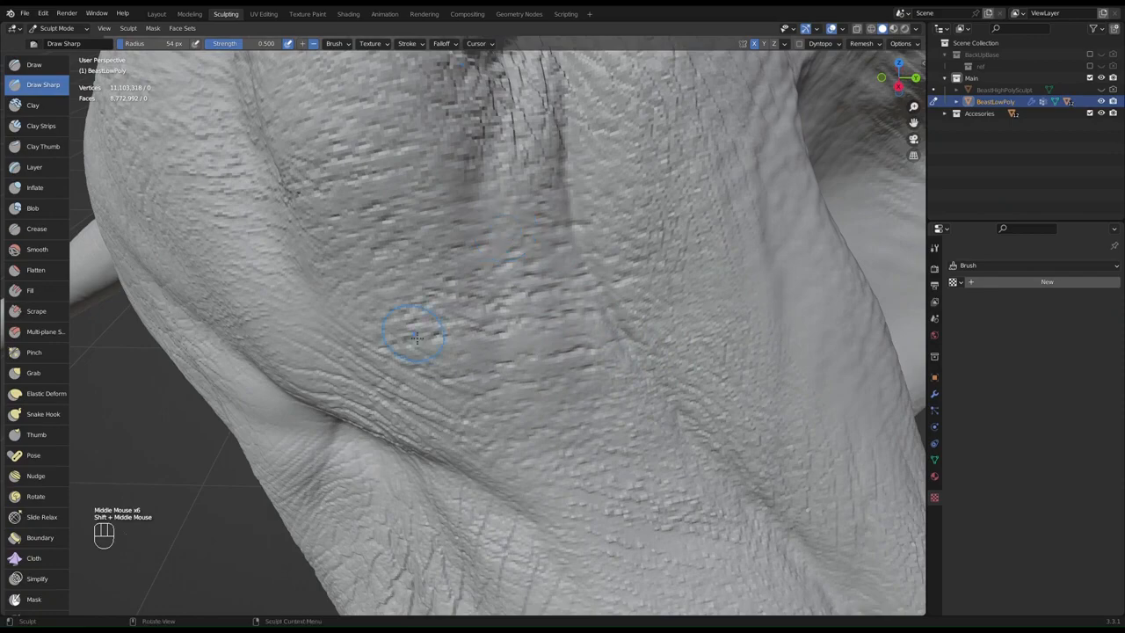
pyautogui.moveTo(414, 326); pyautogui.dragTo(422, 307, button='middle')
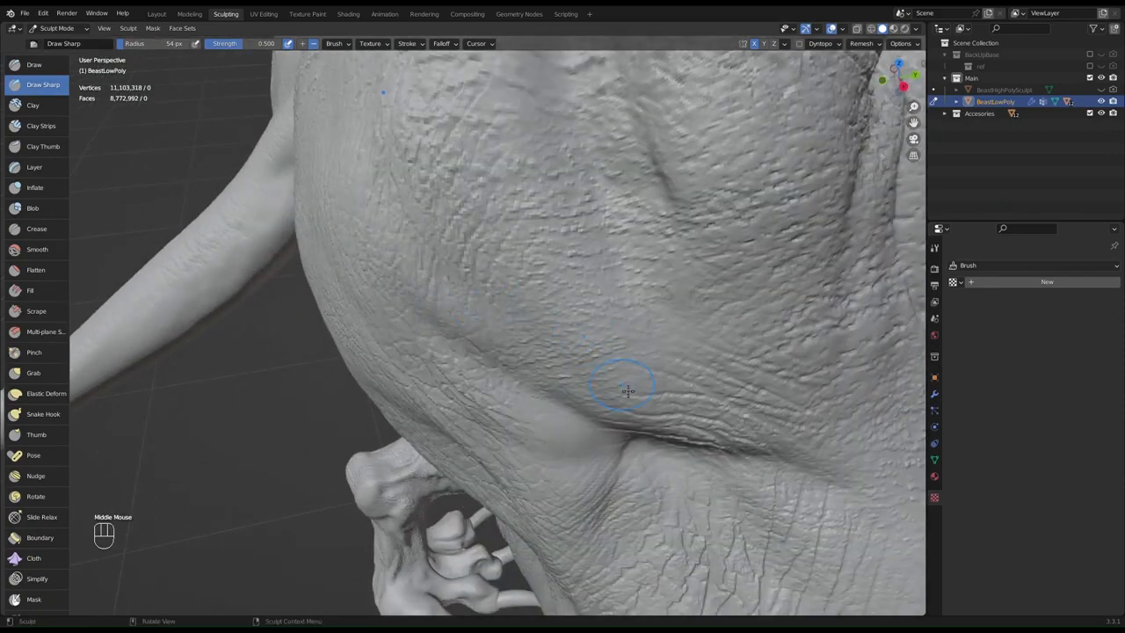
pyautogui.moveTo(696, 398)
pyautogui.keyDown('ctrl'); pyautogui.mouseDown()
pyautogui.moveTo(652, 395)
pyautogui.moveTo(704, 398)
pyautogui.mouseUp(); pyautogui.keyUp('ctrl')
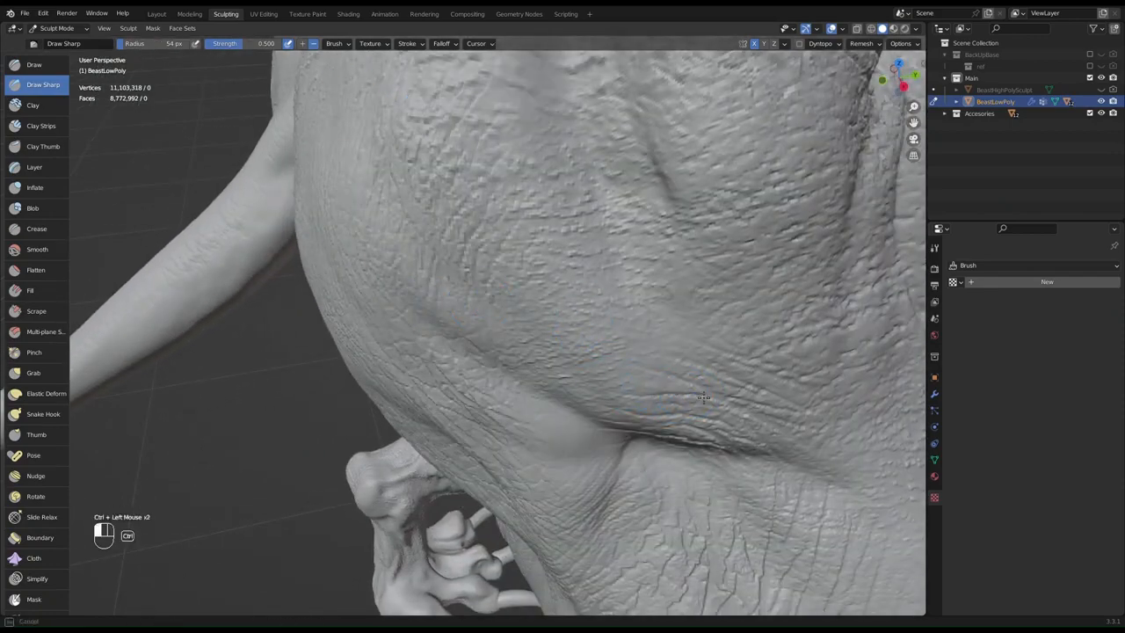
pyautogui.keyDown('ctrl'); pyautogui.moveTo(630, 392); pyautogui.dragTo(632, 389); pyautogui.keyUp('ctrl')
pyautogui.keyDown('ctrl'); pyautogui.moveTo(682, 415); pyautogui.dragTo(597, 406); pyautogui.keyUp('ctrl')
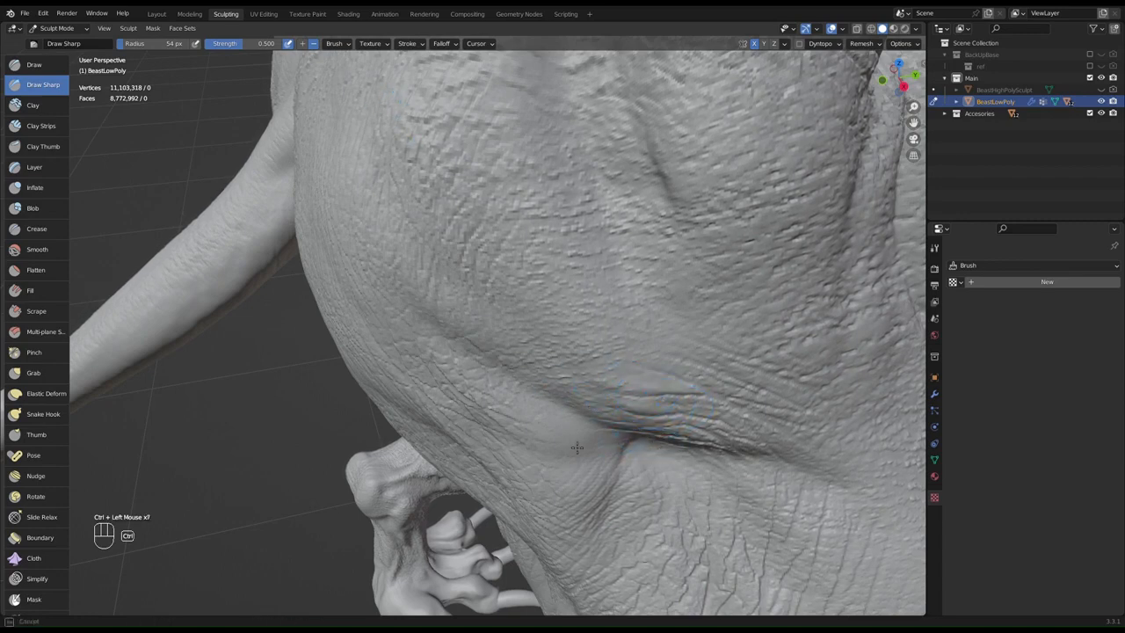
pyautogui.moveTo(610, 459)
pyautogui.mouseDown()
pyautogui.moveTo(615, 444)
pyautogui.moveTo(588, 459)
pyautogui.moveTo(578, 493)
pyautogui.mouseUp()
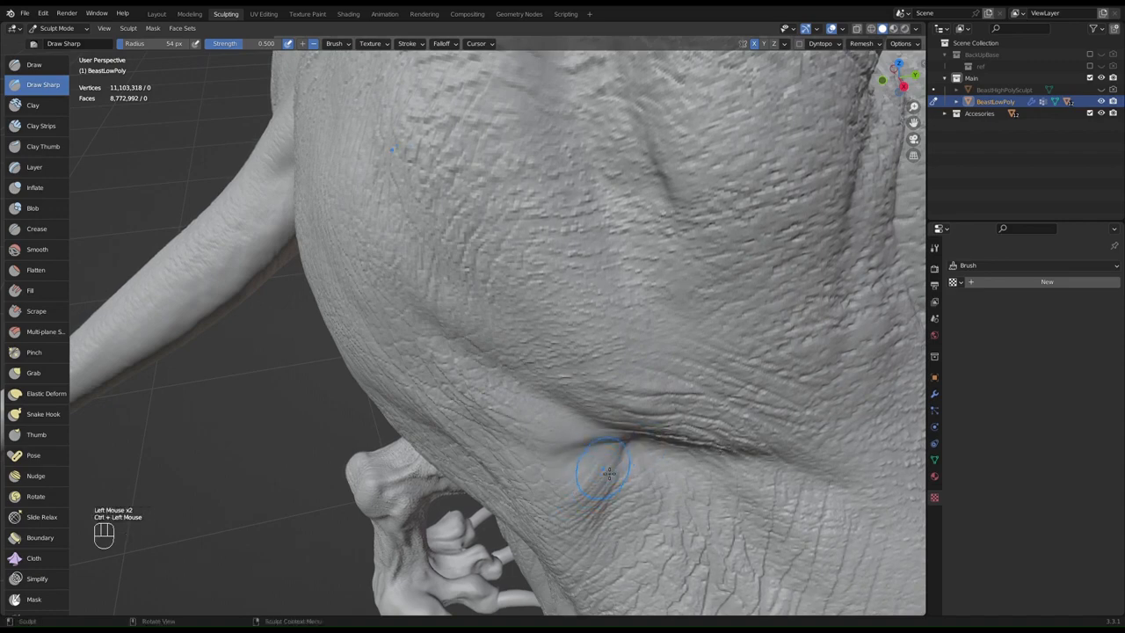
# - Set the Draw Sharp radius to 30 px and work inverted strokes into the small wrinkles below the hip crease
pyautogui.press('f')
pyautogui.press('f')
pyautogui.moveTo(593, 472)
pyautogui.keyDown('ctrl'); pyautogui.mouseDown(button='middle')
pyautogui.moveTo(620, 452)
pyautogui.moveTo(603, 326)
pyautogui.mouseUp(button='middle'); pyautogui.keyUp('ctrl')
pyautogui.keyDown('shift'); pyautogui.moveTo(640, 238); pyautogui.dragTo(651, 211, button='middle'); pyautogui.keyUp('shift')
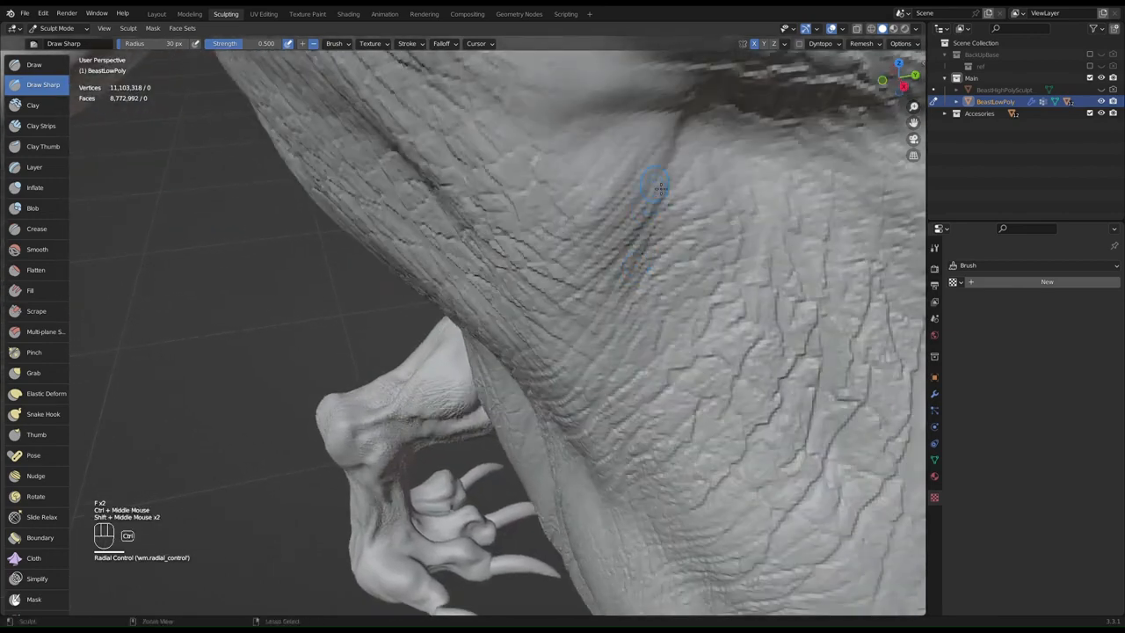
pyautogui.keyDown('ctrl'); pyautogui.moveTo(661, 187); pyautogui.dragTo(657, 184); pyautogui.keyUp('ctrl')
pyautogui.moveTo(605, 230)
pyautogui.keyDown('ctrl'); pyautogui.mouseDown()
pyautogui.moveTo(573, 260)
pyautogui.moveTo(602, 255)
pyautogui.moveTo(548, 306)
pyautogui.moveTo(624, 273)
pyautogui.mouseUp(); pyautogui.keyUp('ctrl')
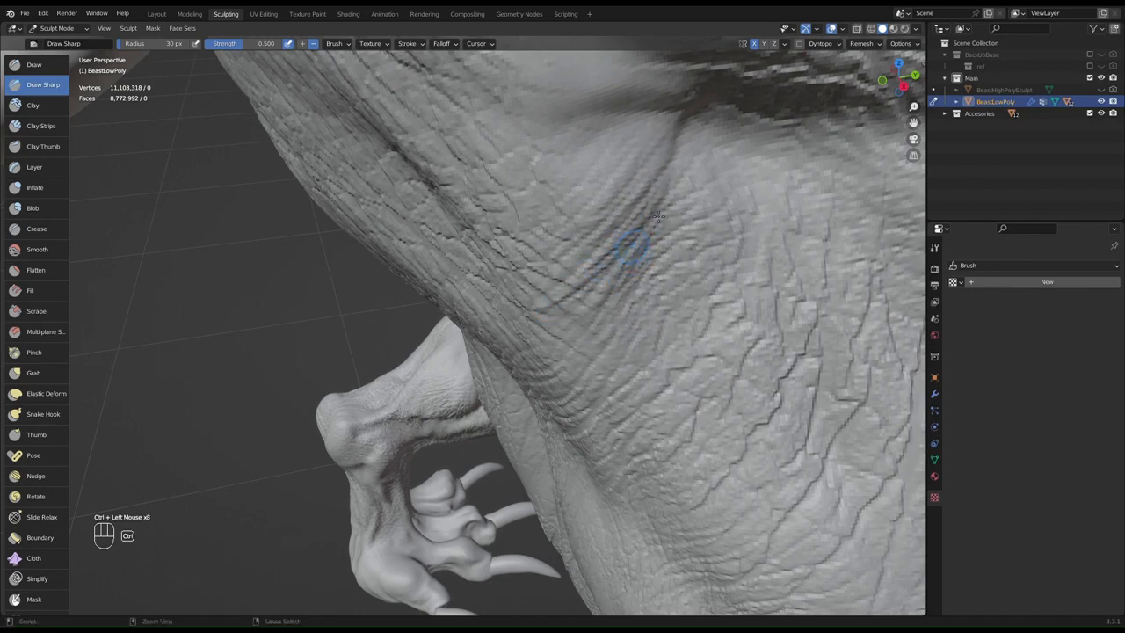
# - Carve long wrinkles fanning down from the end of the hip crease across the smooth fold with Draw Sharp
pyautogui.moveTo(691, 120); pyautogui.dragTo(637, 193)
pyautogui.moveTo(677, 146); pyautogui.dragTo(602, 222)
pyautogui.keyDown('ctrl'); pyautogui.moveTo(686, 118); pyautogui.dragTo(607, 207); pyautogui.keyUp('ctrl')
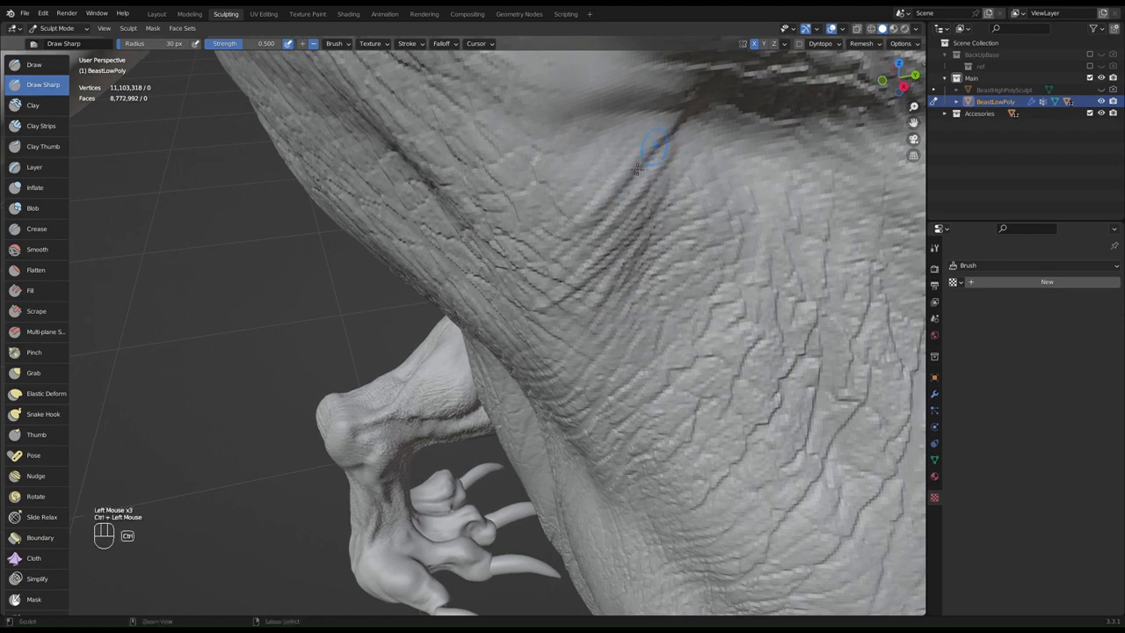
pyautogui.moveTo(685, 112); pyautogui.dragTo(604, 192)
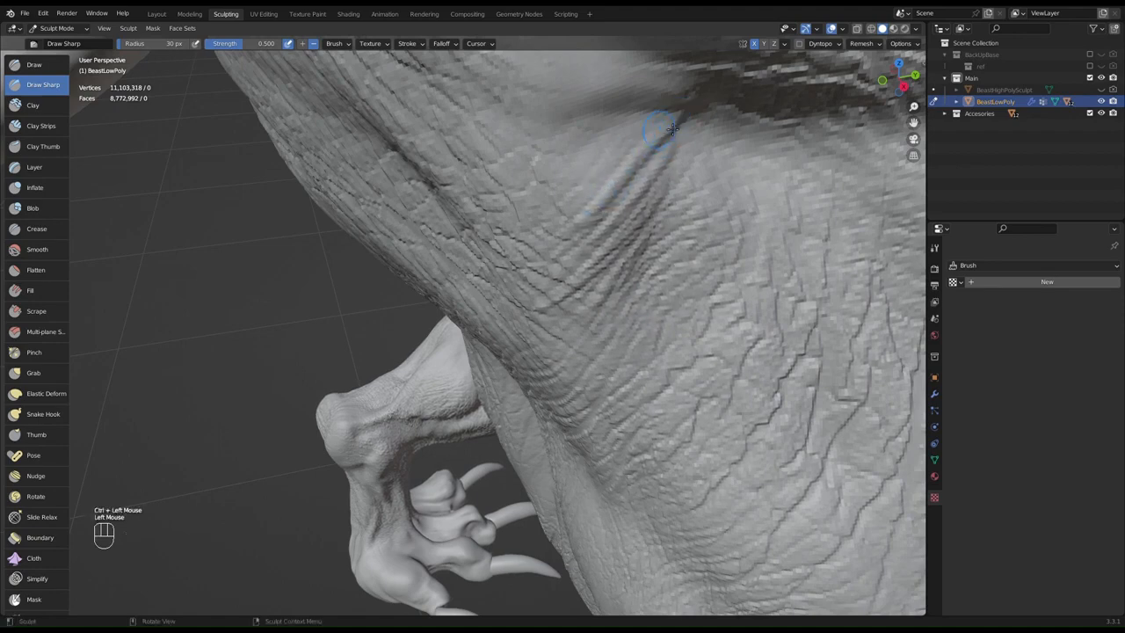
pyautogui.moveTo(673, 121); pyautogui.dragTo(589, 211)
pyautogui.moveTo(666, 119)
pyautogui.mouseDown()
pyautogui.moveTo(565, 199)
pyautogui.moveTo(644, 142)
pyautogui.mouseUp()
pyautogui.moveTo(543, 146); pyautogui.dragTo(538, 151)
pyautogui.moveTo(620, 112)
pyautogui.mouseDown()
pyautogui.moveTo(599, 124)
pyautogui.moveTo(562, 198)
pyautogui.mouseUp()
# - Deepen the wrinkles in front of the fanned fold and dab short Draw Sharp marks along the cracks below it
pyautogui.moveTo(745, 197); pyautogui.dragTo(705, 222)
pyautogui.moveTo(707, 218); pyautogui.dragTo(635, 273)
pyautogui.moveTo(753, 218); pyautogui.dragTo(749, 247)
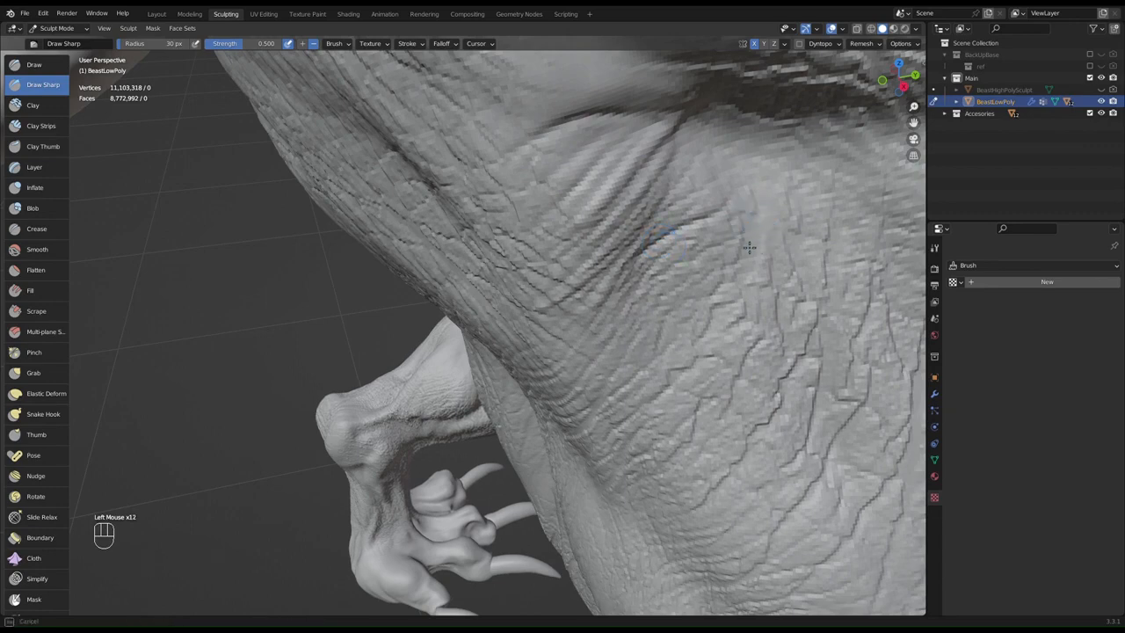
pyautogui.click(725, 317)
pyautogui.click(706, 362)
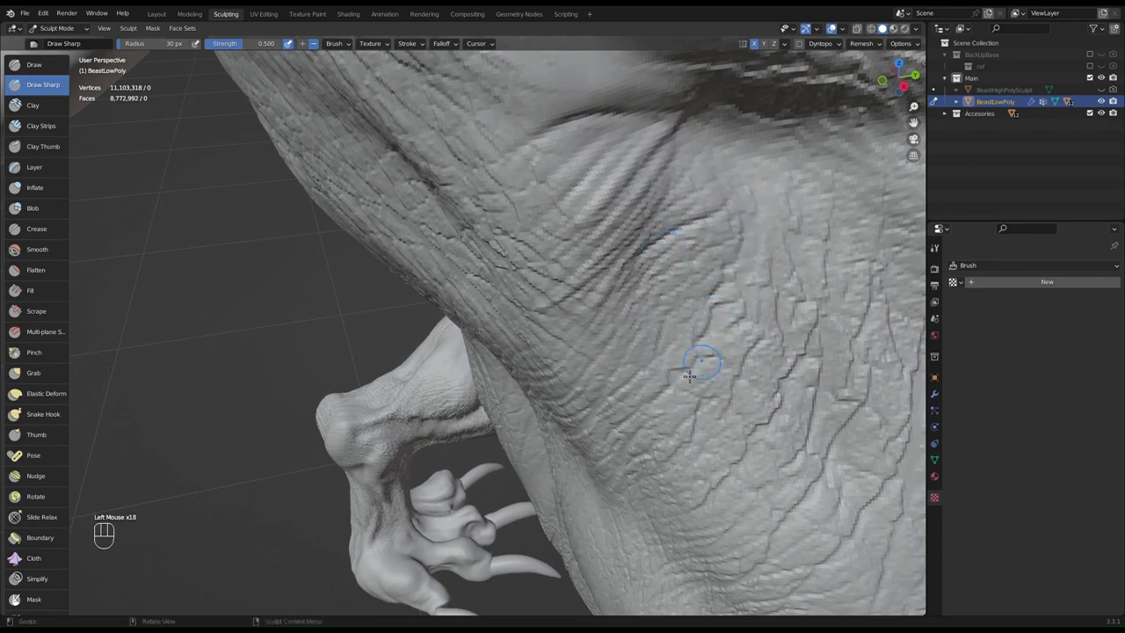
pyautogui.click(677, 388)
# - Sharpen the jagged vertical skin cracks across the outer thigh with short Draw Sharp strokes
pyautogui.moveTo(743, 307); pyautogui.dragTo(756, 367)
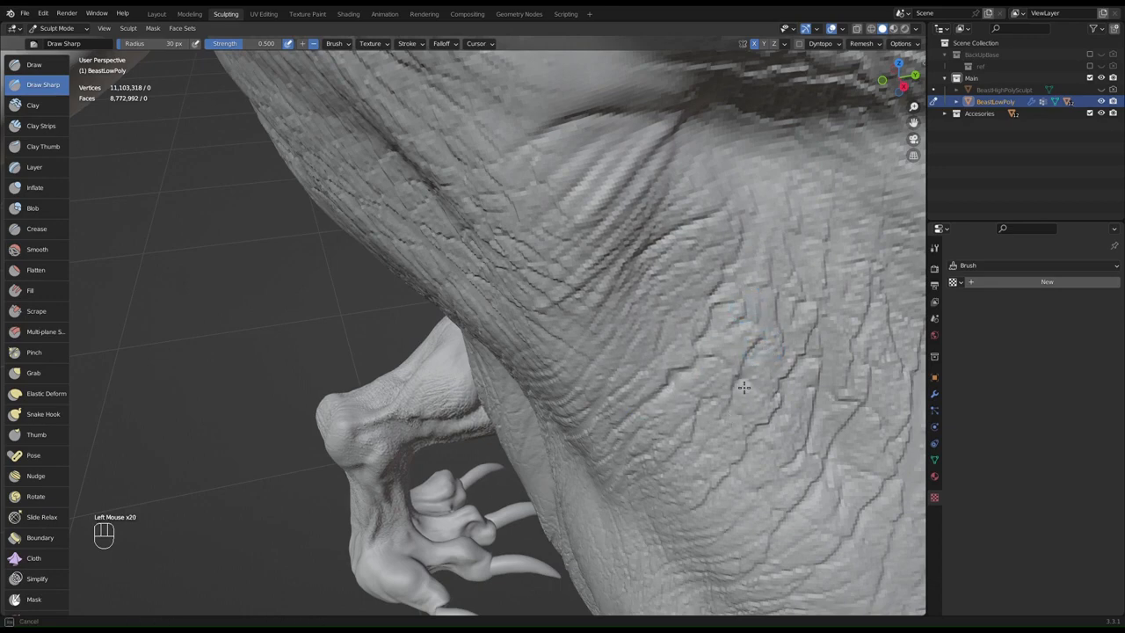
pyautogui.click(789, 325)
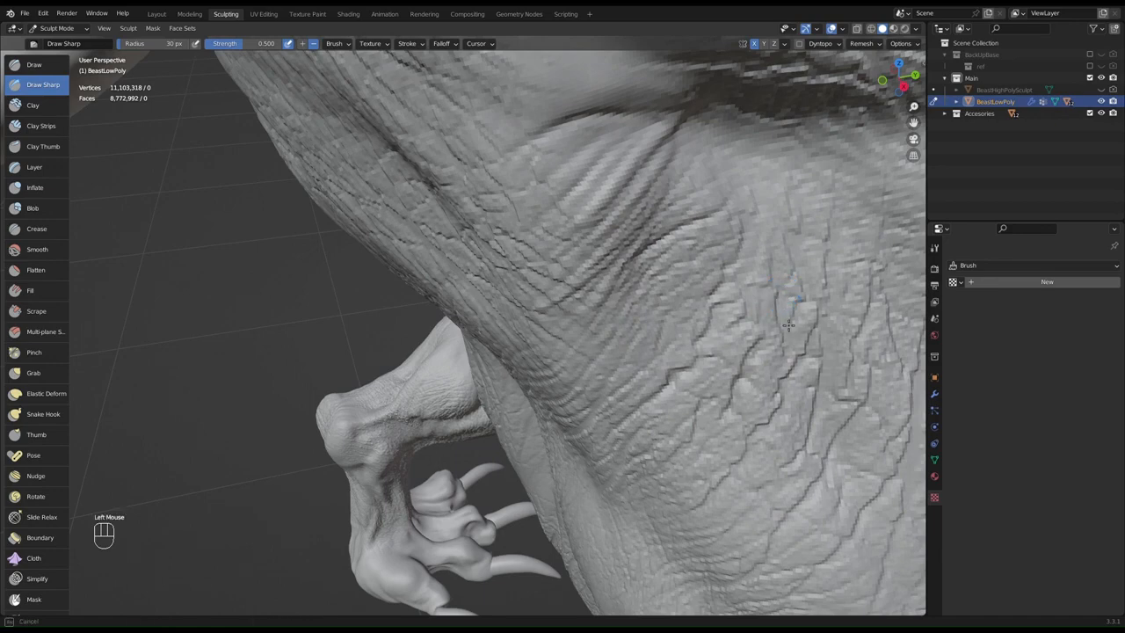
pyautogui.click(791, 347)
pyautogui.moveTo(798, 373); pyautogui.dragTo(806, 373)
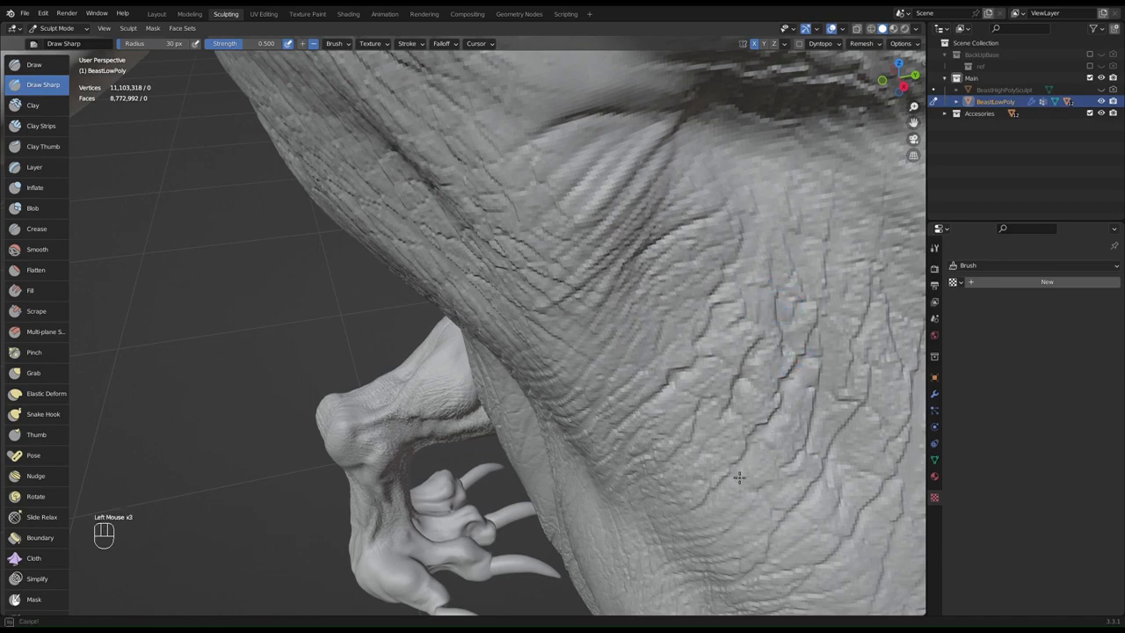
pyautogui.moveTo(647, 545); pyautogui.dragTo(687, 474)
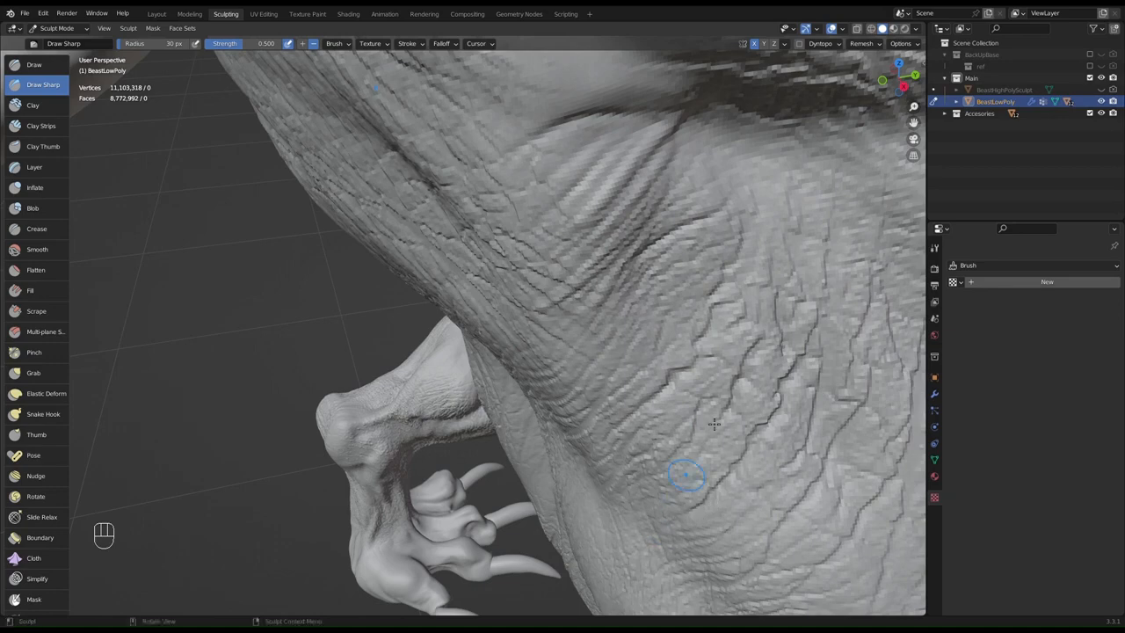
pyautogui.click(825, 311)
pyautogui.moveTo(827, 315); pyautogui.dragTo(837, 222)
# - Sharpen the curved wrinkles sweeping diagonally toward the rear of the lower thigh with Draw Sharp
pyautogui.keyDown('shift'); pyautogui.moveTo(816, 369); pyautogui.dragTo(790, 194, button='middle'); pyautogui.keyUp('shift')
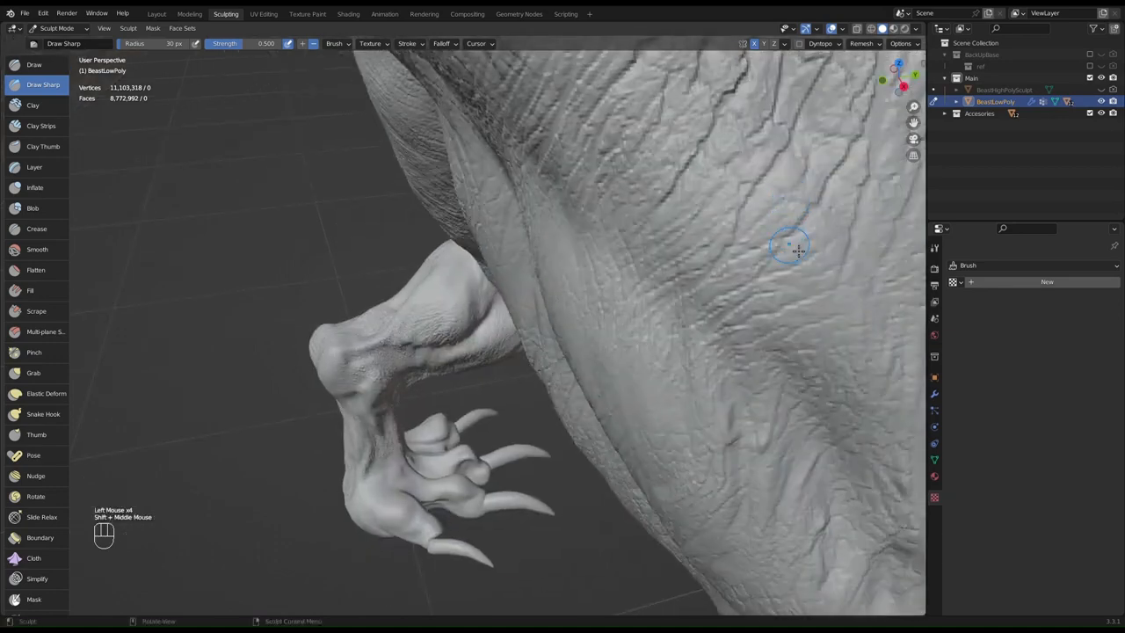
pyautogui.moveTo(806, 223)
pyautogui.mouseDown()
pyautogui.moveTo(816, 224)
pyautogui.moveTo(752, 296)
pyautogui.mouseUp()
pyautogui.moveTo(803, 217); pyautogui.dragTo(743, 297)
pyautogui.moveTo(765, 288)
pyautogui.mouseDown()
pyautogui.moveTo(665, 326)
pyautogui.moveTo(690, 336)
pyautogui.mouseUp()
# - Set the Draw Sharp radius to 19 px and carve finer diagonal wrinkles above the lower thigh folds
pyautogui.press('f')
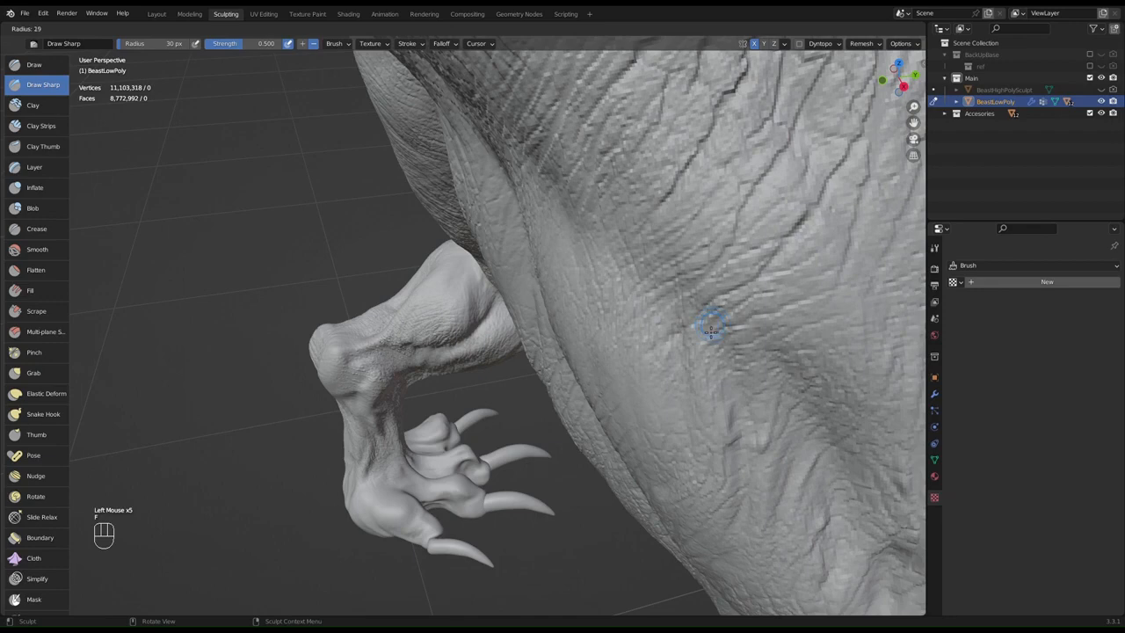
pyautogui.click(711, 333)
pyautogui.moveTo(752, 302); pyautogui.dragTo(658, 392)
pyautogui.moveTo(675, 394); pyautogui.dragTo(656, 419)
pyautogui.moveTo(665, 398); pyautogui.dragTo(685, 382)
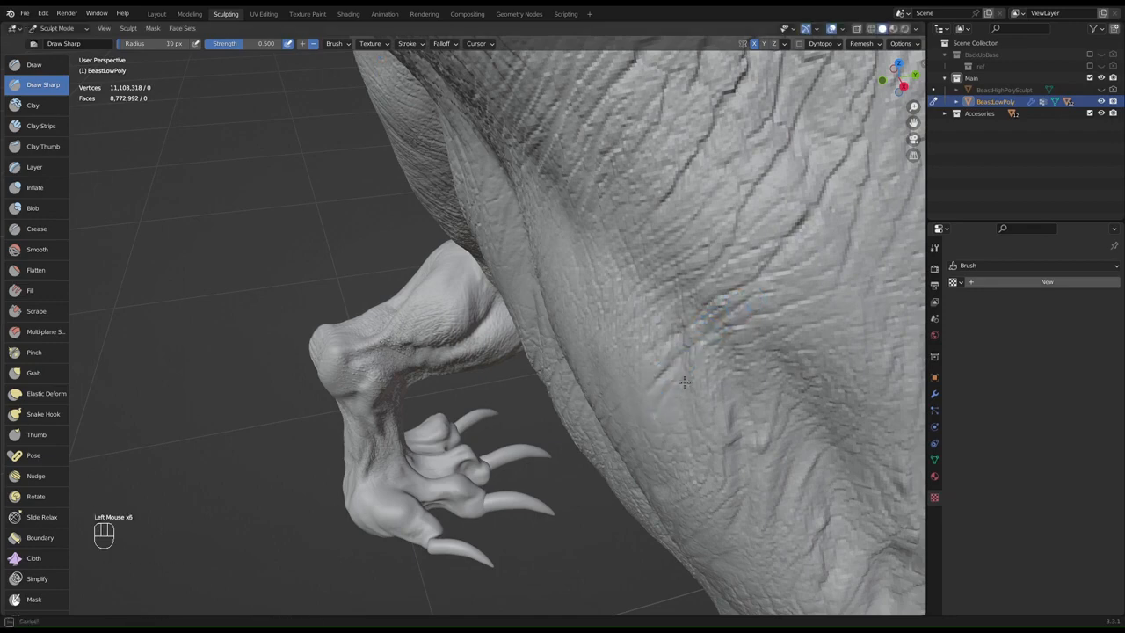
pyautogui.moveTo(813, 304); pyautogui.dragTo(832, 300)
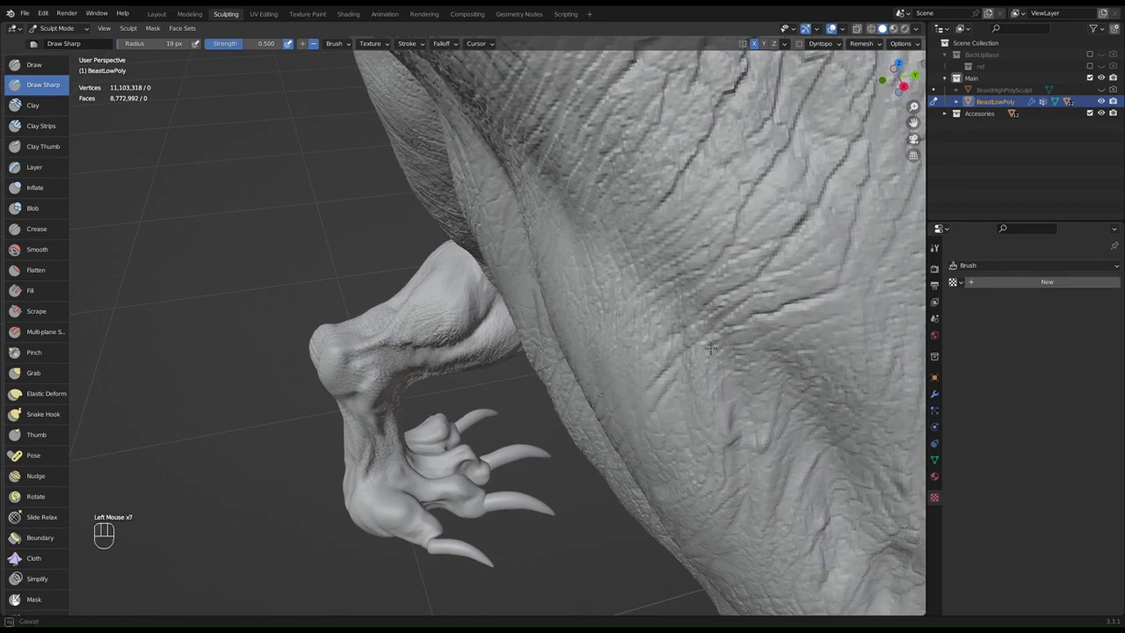
pyautogui.moveTo(855, 247); pyautogui.dragTo(851, 255)
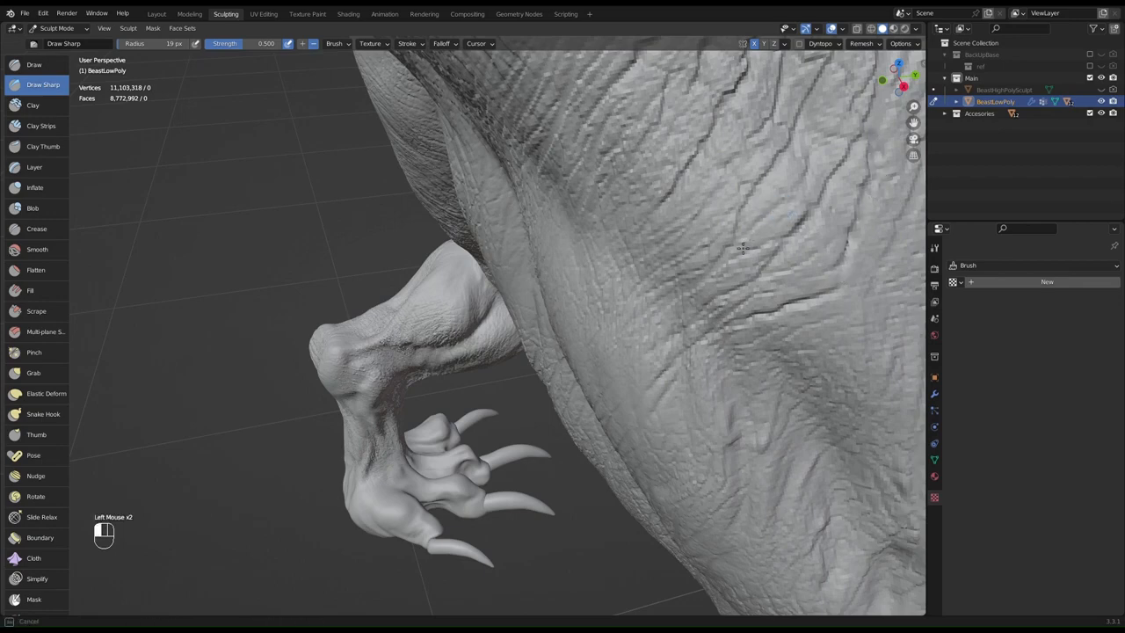
pyautogui.moveTo(724, 251); pyautogui.dragTo(788, 283, button='middle')
pyautogui.moveTo(833, 280); pyautogui.dragTo(786, 343)
# - Carve short diagonal wrinkles across the smooth skin beside the long crease on the rear of the thigh
pyautogui.moveTo(788, 339)
pyautogui.mouseDown(button='middle')
pyautogui.moveTo(842, 261)
pyautogui.moveTo(783, 293)
pyautogui.moveTo(825, 253)
pyautogui.moveTo(676, 329)
pyautogui.moveTo(749, 268)
pyautogui.moveTo(739, 258)
pyautogui.mouseUp(button='middle')
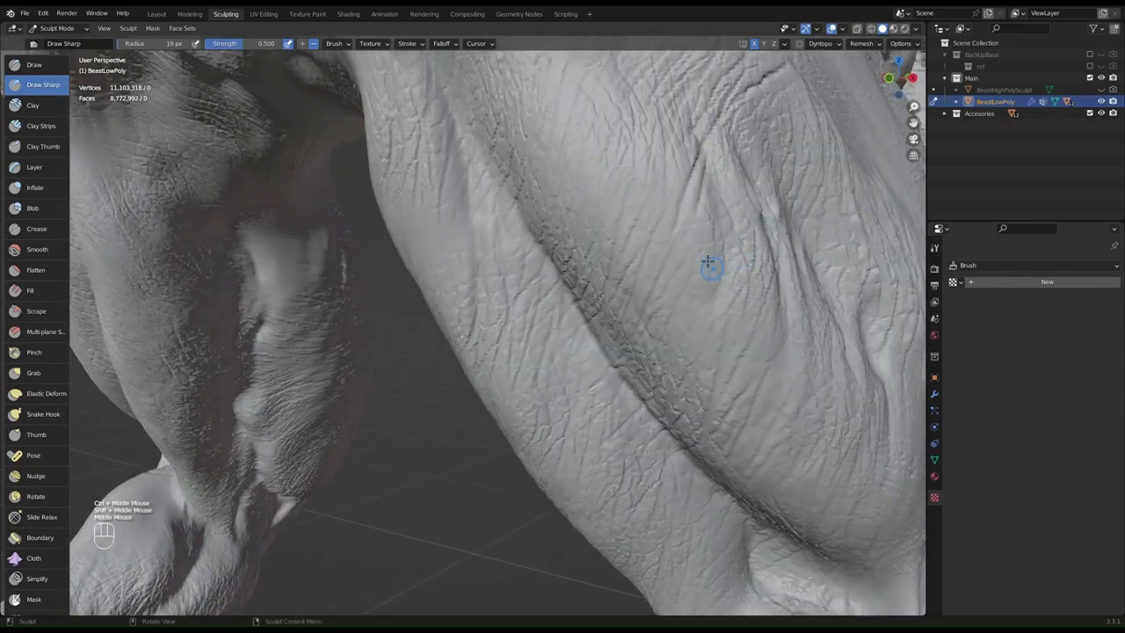
pyautogui.moveTo(710, 268)
pyautogui.mouseDown()
pyautogui.moveTo(700, 242)
pyautogui.moveTo(710, 239)
pyautogui.mouseUp()
pyautogui.moveTo(659, 300); pyautogui.dragTo(684, 279)
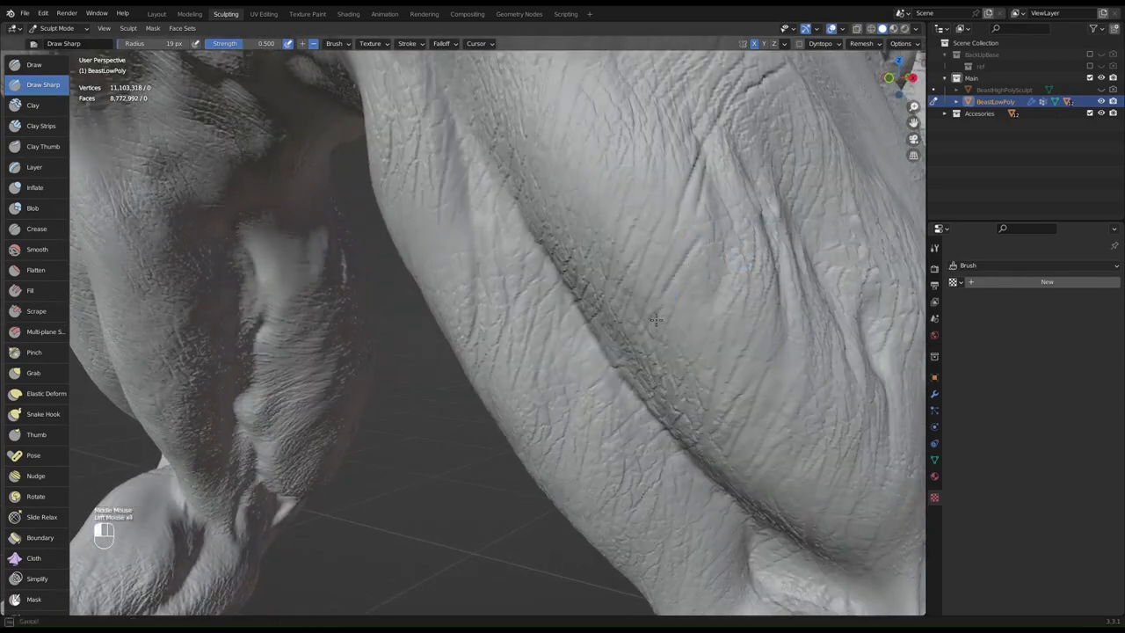
pyautogui.moveTo(652, 325); pyautogui.dragTo(668, 314)
pyautogui.moveTo(647, 351); pyautogui.dragTo(684, 279)
pyautogui.moveTo(674, 308)
pyautogui.mouseDown()
pyautogui.moveTo(699, 268)
pyautogui.moveTo(699, 290)
pyautogui.moveTo(706, 256)
pyautogui.mouseUp()
pyautogui.moveTo(669, 344)
pyautogui.mouseDown()
pyautogui.moveTo(695, 272)
pyautogui.moveTo(693, 317)
pyautogui.moveTo(707, 287)
pyautogui.mouseUp()
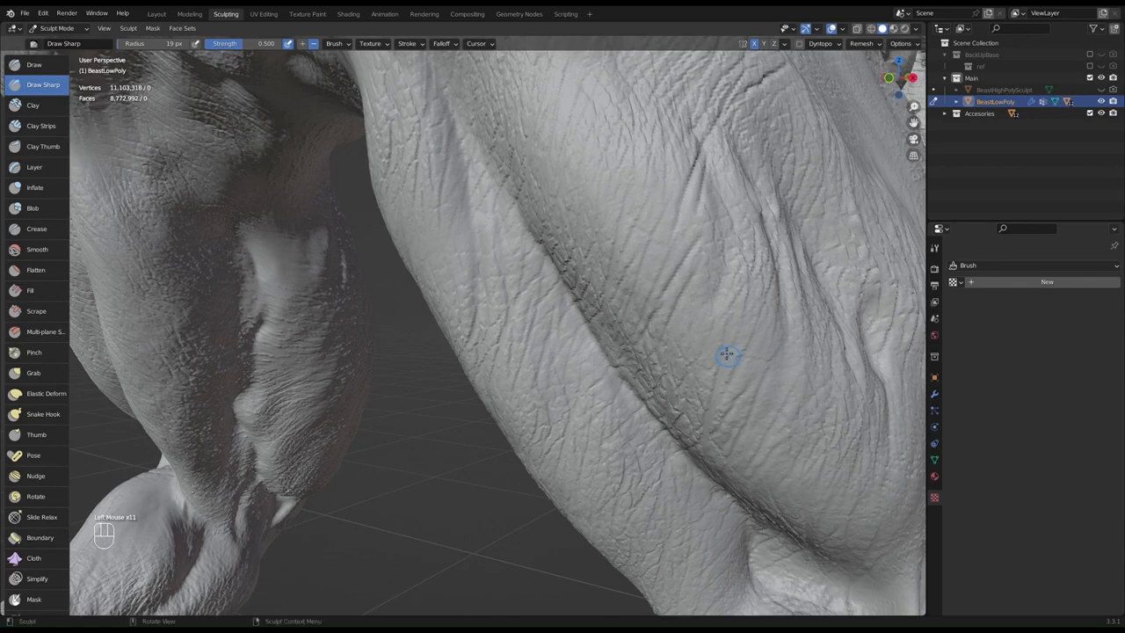
# - Extend longer diagonal wrinkles down the rear thigh toward the long crease with Draw Sharp strokes
pyautogui.moveTo(726, 369); pyautogui.dragTo(739, 335)
pyautogui.moveTo(717, 407); pyautogui.dragTo(723, 392)
pyautogui.moveTo(779, 269); pyautogui.dragTo(756, 339)
pyautogui.moveTo(759, 329); pyautogui.dragTo(737, 378)
pyautogui.moveTo(747, 368)
pyautogui.mouseDown()
pyautogui.moveTo(741, 384)
pyautogui.moveTo(757, 388)
pyautogui.mouseUp()
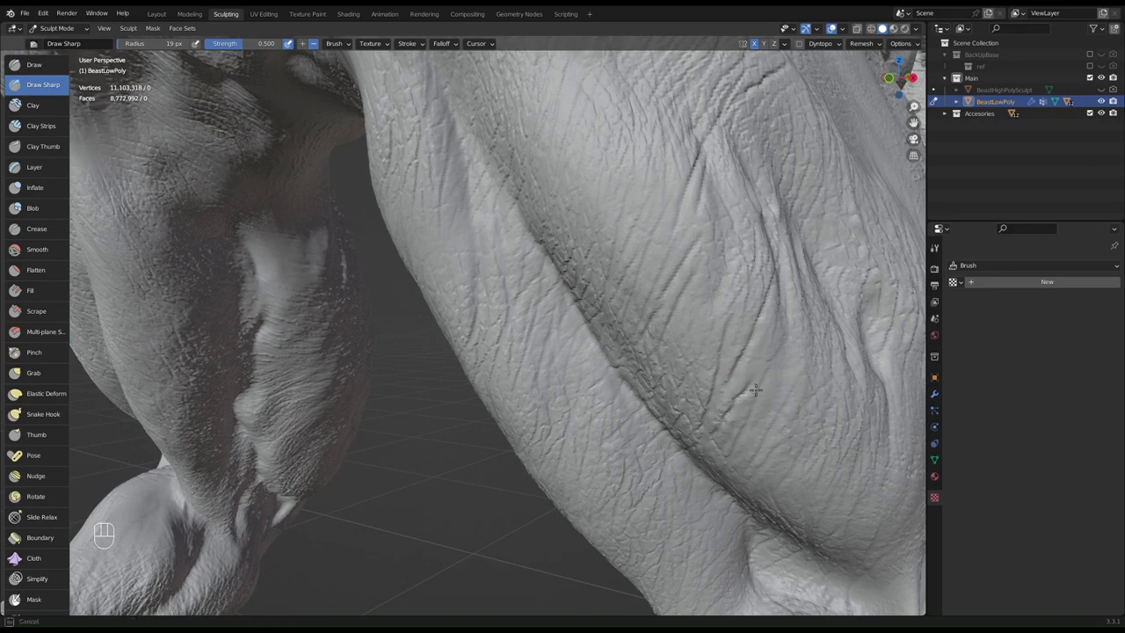
pyautogui.moveTo(786, 356)
pyautogui.mouseDown()
pyautogui.moveTo(755, 424)
pyautogui.moveTo(769, 407)
pyautogui.mouseUp()
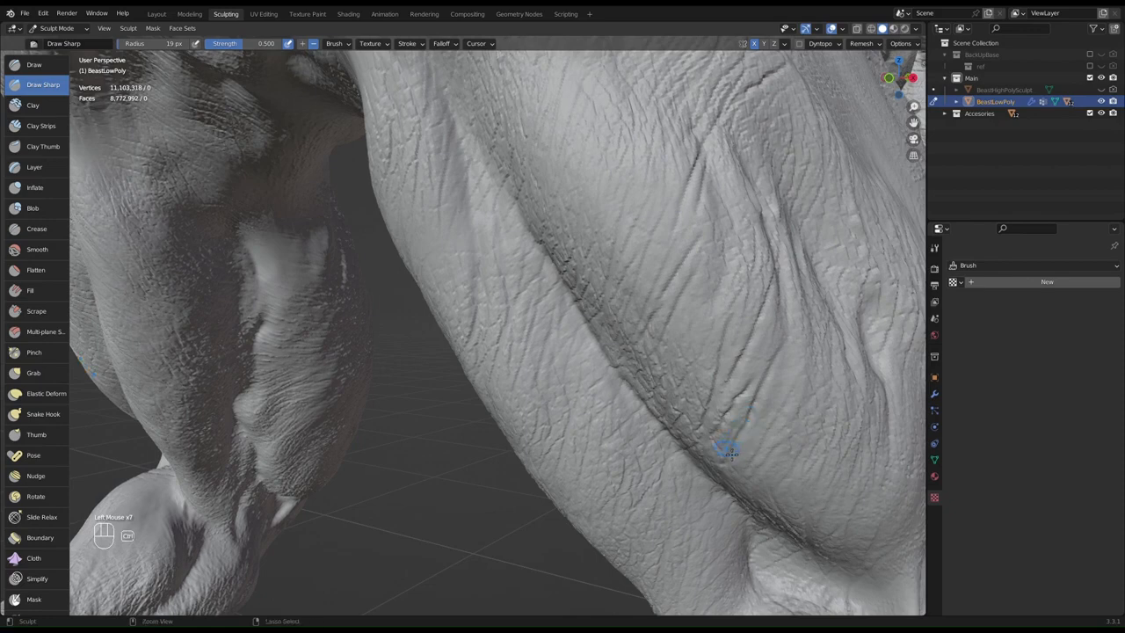
# - Refine the diagonal wrinkles near the lower end of the long thigh crease with normal and inverted Draw Sharp strokes
pyautogui.keyDown('ctrl'); pyautogui.moveTo(729, 450); pyautogui.dragTo(743, 434); pyautogui.keyUp('ctrl')
pyautogui.keyDown('ctrl'); pyautogui.moveTo(782, 360); pyautogui.dragTo(796, 334); pyautogui.keyUp('ctrl')
pyautogui.moveTo(786, 377)
pyautogui.mouseDown()
pyautogui.moveTo(801, 381)
pyautogui.moveTo(799, 372)
pyautogui.mouseUp()
pyautogui.moveTo(771, 446); pyautogui.dragTo(771, 449)
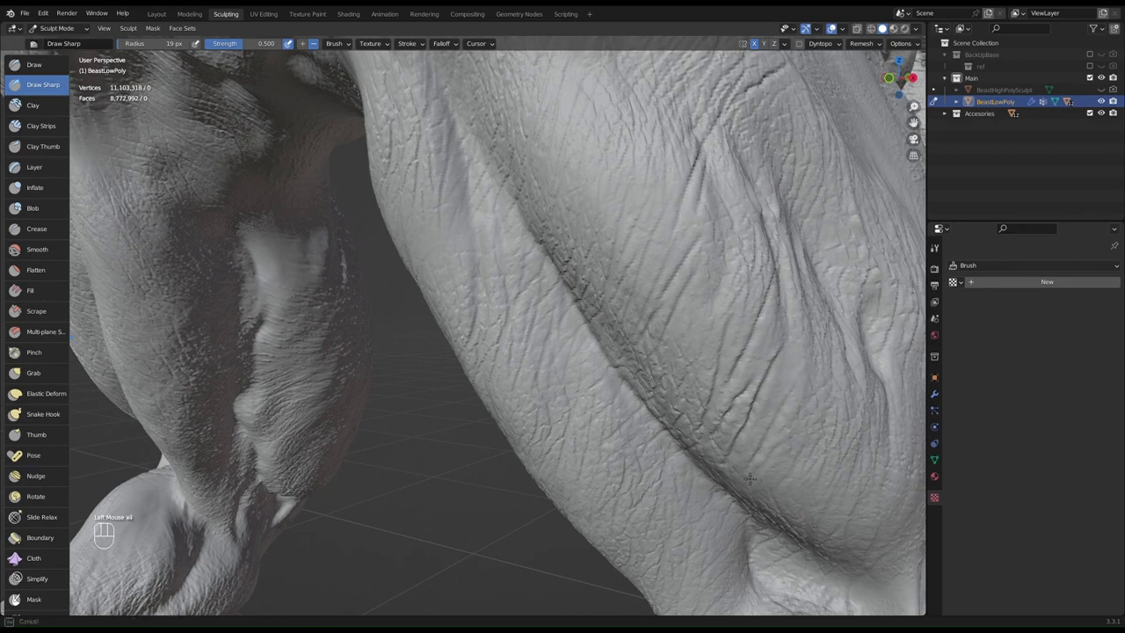
pyautogui.moveTo(736, 492); pyautogui.dragTo(762, 444)
pyautogui.keyDown('ctrl'); pyautogui.moveTo(812, 390); pyautogui.dragTo(820, 378); pyautogui.keyUp('ctrl')
# - Sharpen the creases between the raised skin folds on the lower thigh and extend them downward
pyautogui.moveTo(815, 315); pyautogui.dragTo(783, 319, button='middle')
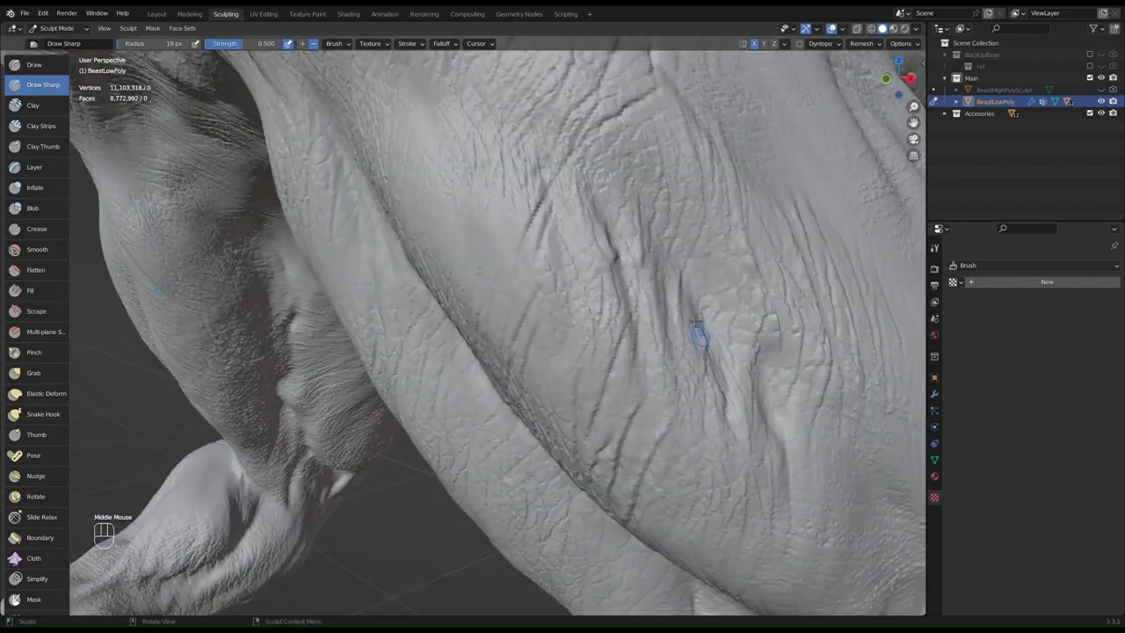
pyautogui.moveTo(694, 331); pyautogui.dragTo(671, 317)
pyautogui.moveTo(676, 374); pyautogui.dragTo(681, 429)
pyautogui.moveTo(678, 425); pyautogui.dragTo(677, 457)
pyautogui.moveTo(710, 384); pyautogui.dragTo(712, 407)
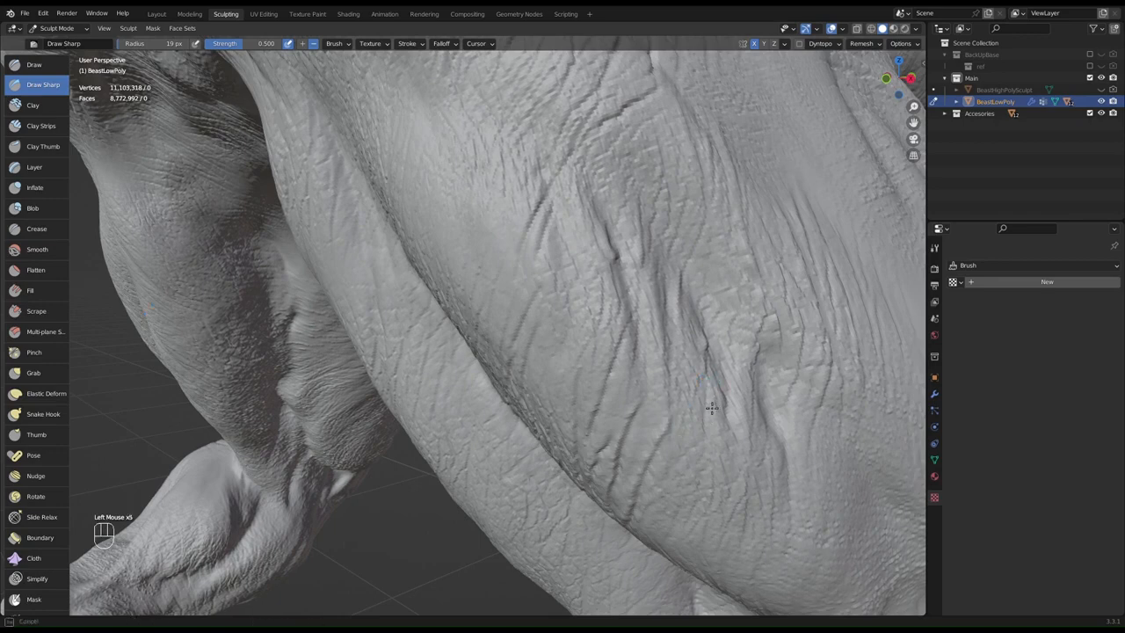
pyautogui.moveTo(761, 438)
pyautogui.mouseDown()
pyautogui.moveTo(756, 420)
pyautogui.moveTo(760, 436)
pyautogui.mouseUp()
pyautogui.moveTo(748, 503); pyautogui.dragTo(761, 480)
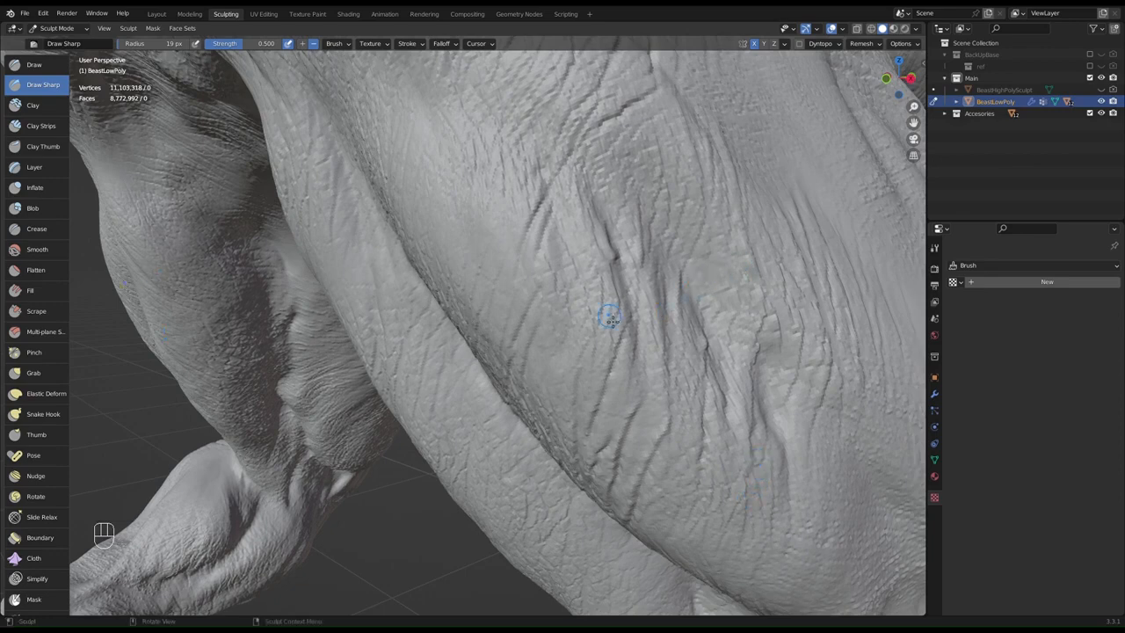
# - Add inverted Draw Sharp strokes beneath and in front of the raised lower thigh folds
pyautogui.keyDown('ctrl'); pyautogui.moveTo(698, 441); pyautogui.dragTo(705, 444); pyautogui.keyUp('ctrl')
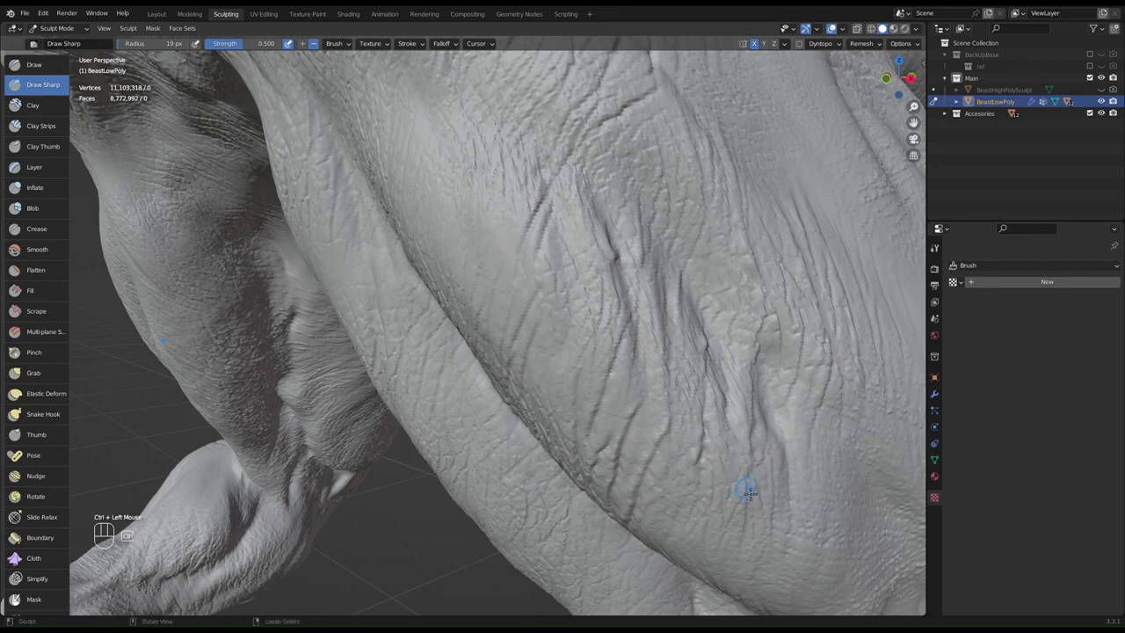
pyautogui.keyDown('ctrl'); pyautogui.moveTo(751, 492); pyautogui.dragTo(740, 573); pyautogui.keyUp('ctrl')
pyautogui.keyDown('ctrl'); pyautogui.moveTo(805, 350); pyautogui.dragTo(804, 363); pyautogui.keyUp('ctrl')
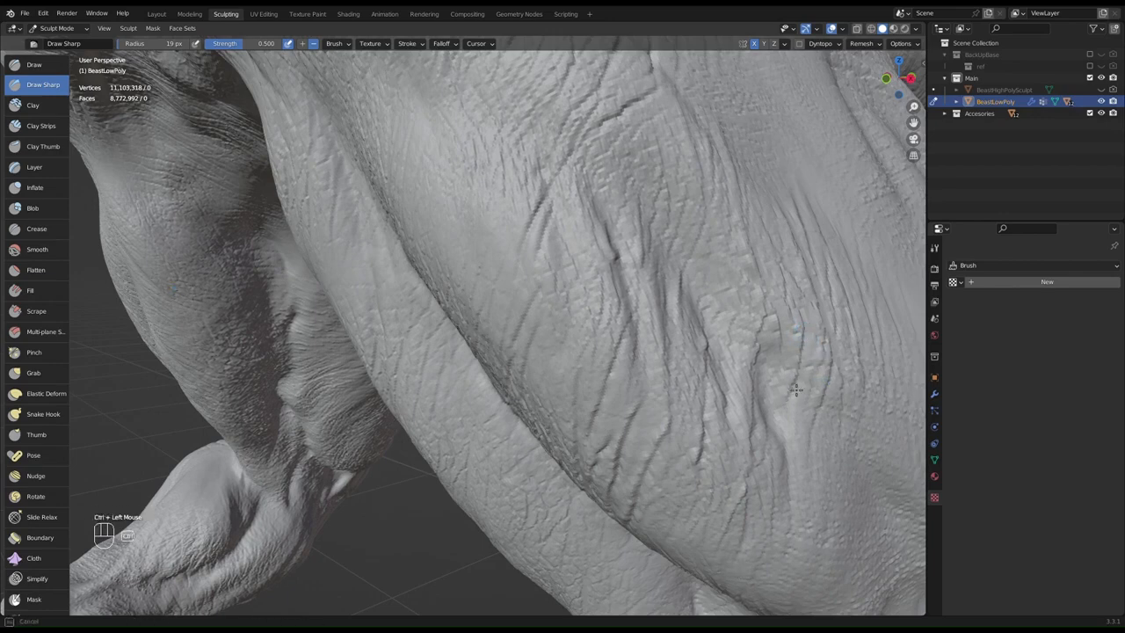
pyautogui.moveTo(803, 359)
pyautogui.keyDown('ctrl'); pyautogui.mouseDown()
pyautogui.moveTo(801, 390)
pyautogui.moveTo(827, 392)
pyautogui.moveTo(836, 376)
pyautogui.mouseUp(); pyautogui.keyUp('ctrl')
pyautogui.keyDown('ctrl'); pyautogui.moveTo(814, 468); pyautogui.dragTo(836, 297); pyautogui.keyUp('ctrl')
# - Deepen and extend upward the central line of the parallel wrinkles on the side of the thigh with repeated Draw Sharp strokes
pyautogui.moveTo(830, 272); pyautogui.dragTo(751, 294, button='middle')
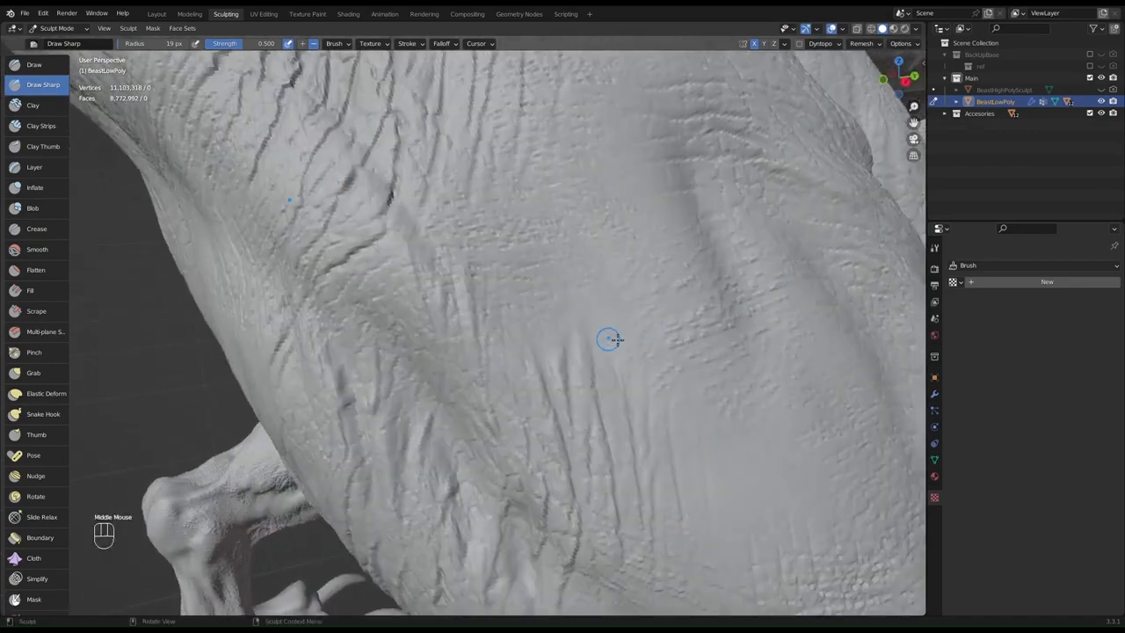
pyautogui.moveTo(610, 339)
pyautogui.mouseDown()
pyautogui.moveTo(595, 329)
pyautogui.moveTo(609, 417)
pyautogui.mouseUp()
pyautogui.moveTo(604, 410)
pyautogui.keyDown('ctrl'); pyautogui.mouseDown(button='middle')
pyautogui.moveTo(623, 395)
pyautogui.moveTo(586, 309)
pyautogui.moveTo(625, 370)
pyautogui.moveTo(613, 376)
pyautogui.moveTo(608, 344)
pyautogui.moveTo(587, 352)
pyautogui.moveTo(570, 321)
pyautogui.mouseUp(button='middle'); pyautogui.keyUp('ctrl')
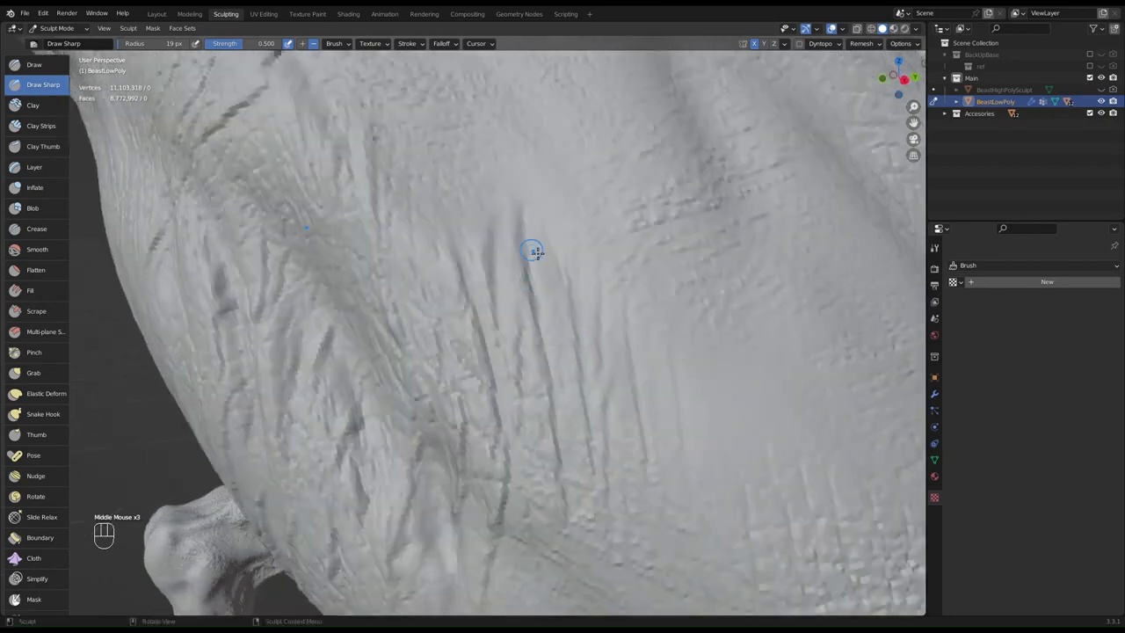
pyautogui.moveTo(532, 251)
pyautogui.mouseDown()
pyautogui.moveTo(532, 228)
pyautogui.moveTo(530, 259)
pyautogui.mouseUp()
pyautogui.moveTo(522, 214); pyautogui.dragTo(538, 309)
pyautogui.moveTo(519, 195); pyautogui.dragTo(532, 263)
pyautogui.moveTo(520, 158); pyautogui.dragTo(536, 294)
pyautogui.moveTo(519, 184)
pyautogui.mouseDown()
pyautogui.moveTo(552, 220)
pyautogui.moveTo(575, 288)
pyautogui.mouseUp()
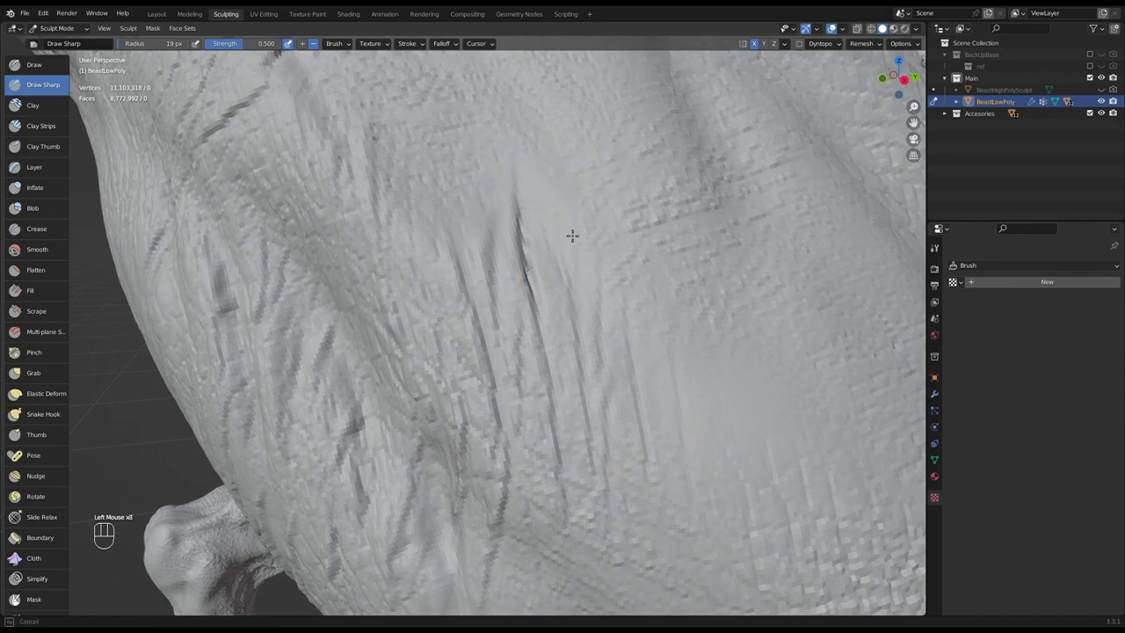
# - Sharpen and lengthen the neighbouring parallel wrinkles running down the front side of the thigh
pyautogui.moveTo(571, 242)
pyautogui.mouseDown()
pyautogui.moveTo(610, 316)
pyautogui.moveTo(613, 430)
pyautogui.mouseUp()
pyautogui.moveTo(608, 490); pyautogui.dragTo(613, 519)
pyautogui.moveTo(613, 523); pyautogui.dragTo(619, 551)
pyautogui.moveTo(620, 290); pyautogui.dragTo(639, 350)
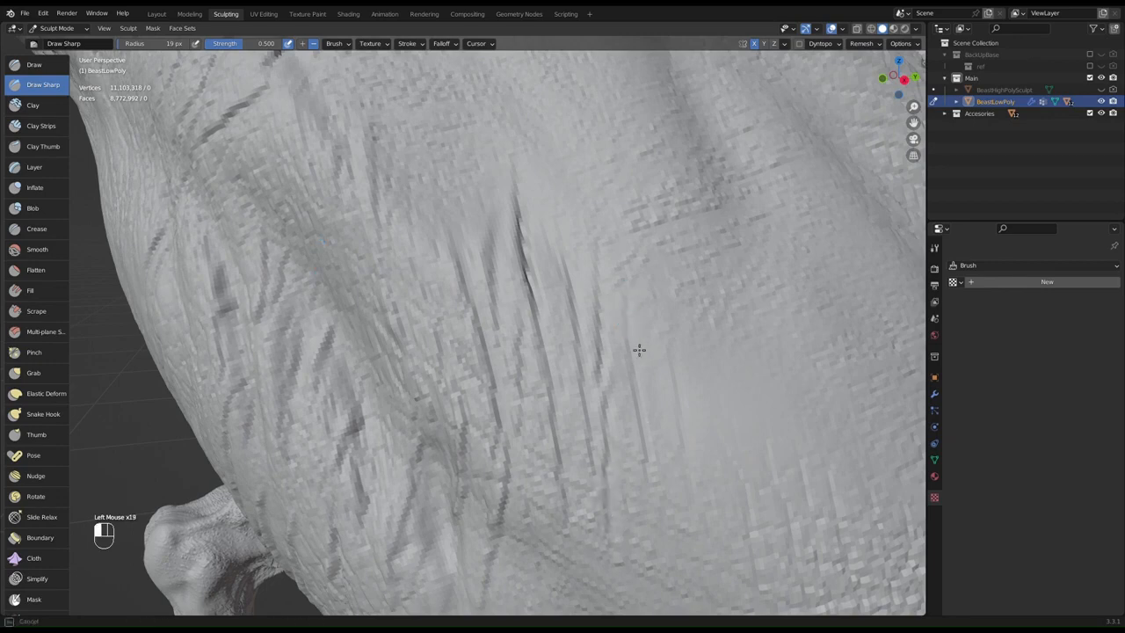
pyautogui.moveTo(657, 482); pyautogui.dragTo(659, 492)
pyautogui.moveTo(640, 422); pyautogui.dragTo(652, 520)
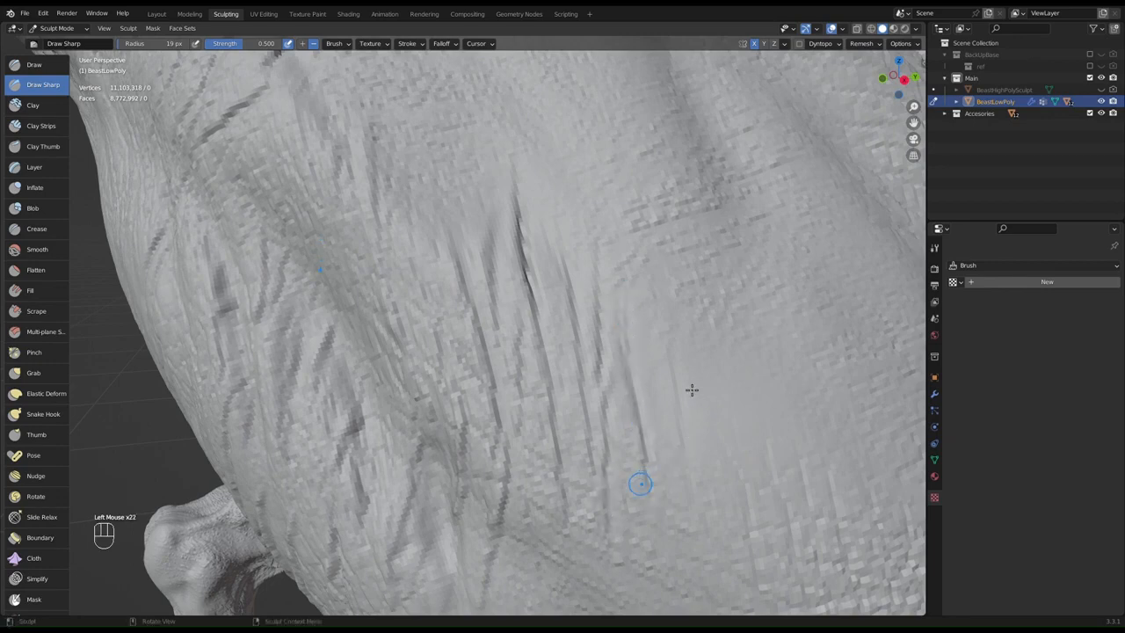
pyautogui.moveTo(676, 365)
pyautogui.mouseDown()
pyautogui.moveTo(692, 488)
pyautogui.moveTo(762, 527)
pyautogui.moveTo(756, 558)
pyautogui.mouseUp()
# - Carve a short diagonal crease across the smooth ridge on the leg's underside with Draw Sharp and refine it with an inverted stroke
pyautogui.keyDown('ctrl'); pyautogui.moveTo(725, 396); pyautogui.dragTo(635, 406, button='middle'); pyautogui.keyUp('ctrl')
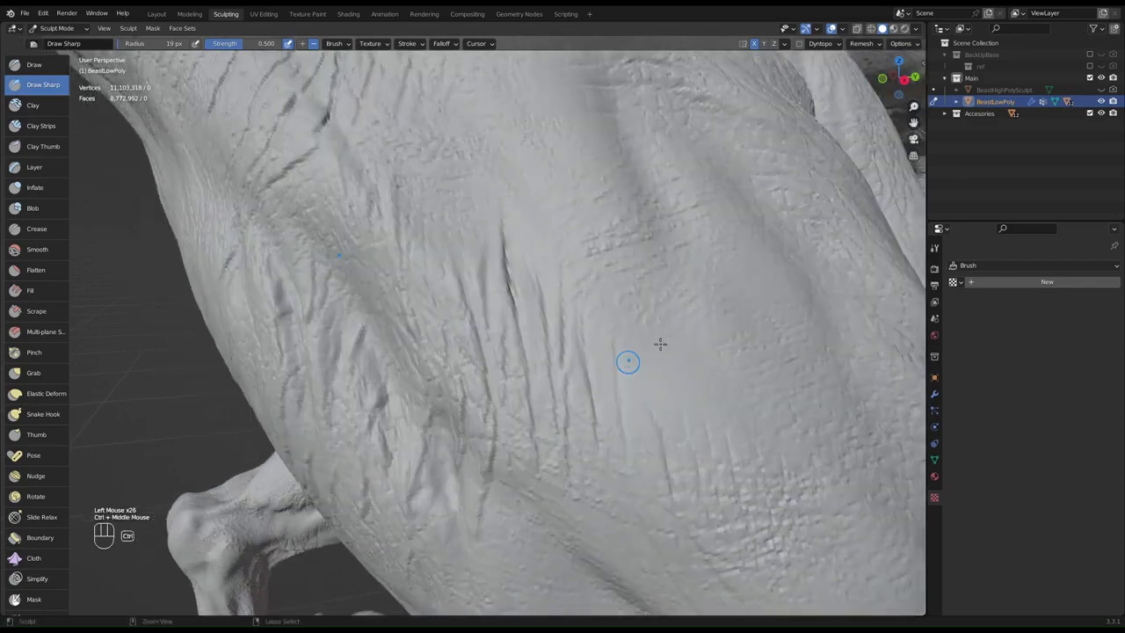
pyautogui.moveTo(661, 341)
pyautogui.keyDown('ctrl'); pyautogui.mouseDown(button='middle')
pyautogui.moveTo(560, 350)
pyautogui.moveTo(638, 290)
pyautogui.moveTo(673, 326)
pyautogui.moveTo(713, 297)
pyautogui.moveTo(818, 292)
pyautogui.moveTo(648, 326)
pyautogui.moveTo(550, 376)
pyautogui.moveTo(620, 431)
pyautogui.moveTo(672, 292)
pyautogui.moveTo(568, 322)
pyautogui.moveTo(594, 329)
pyautogui.mouseUp(button='middle'); pyautogui.keyUp('ctrl')
pyautogui.keyDown('ctrl'); pyautogui.moveTo(712, 294); pyautogui.dragTo(553, 317, button='middle'); pyautogui.keyUp('ctrl')
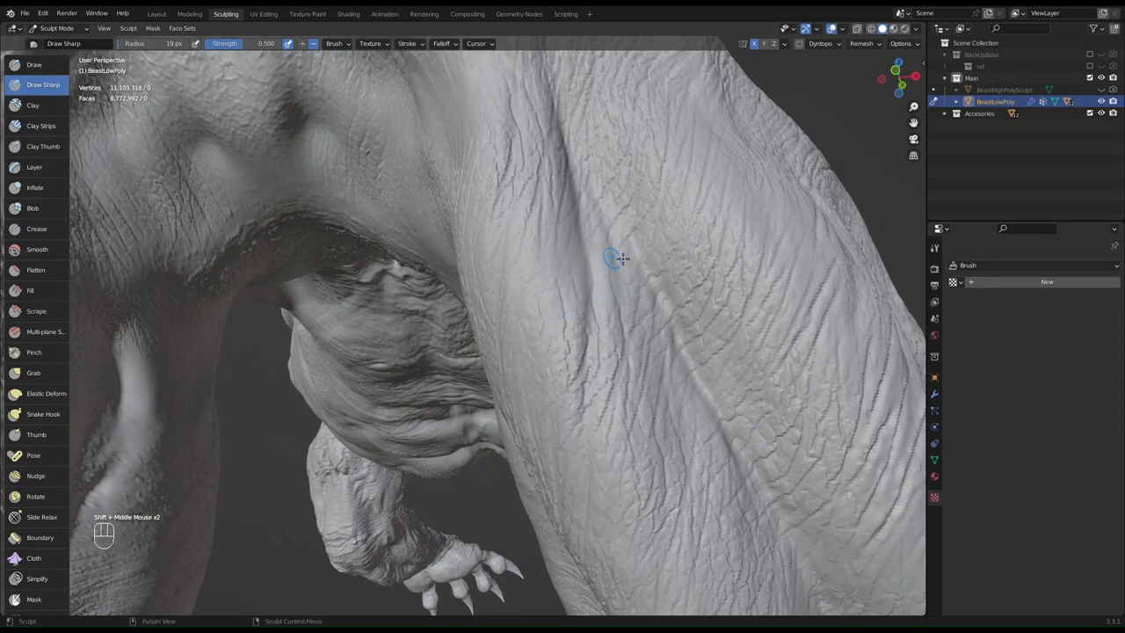
pyautogui.moveTo(636, 245); pyautogui.dragTo(646, 231)
pyautogui.moveTo(633, 242); pyautogui.dragTo(619, 265)
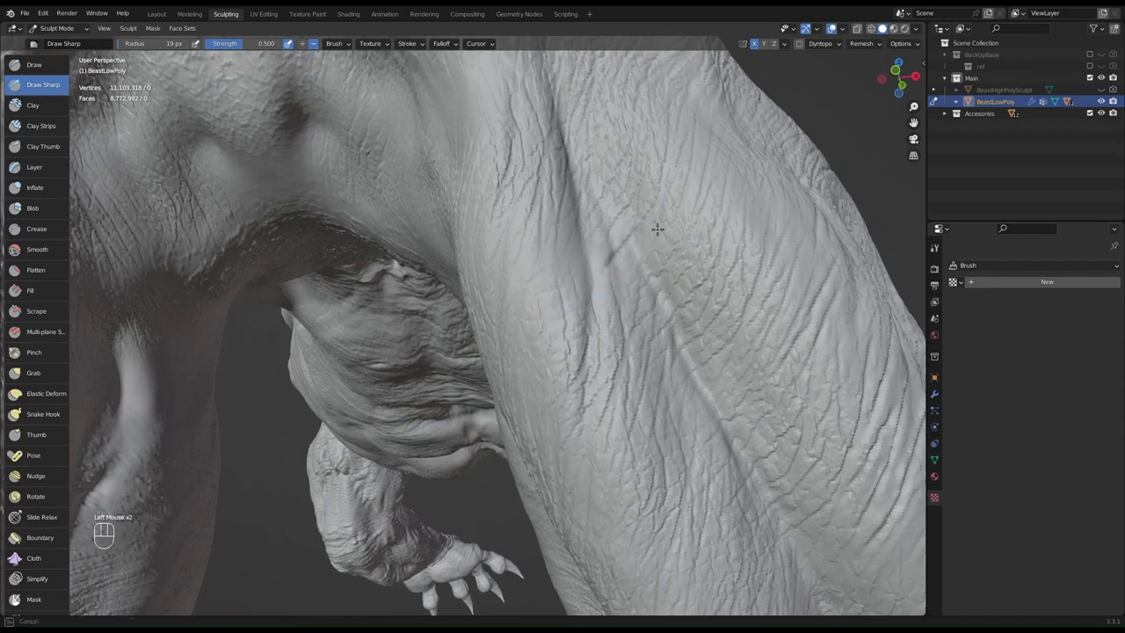
pyautogui.keyDown('ctrl'); pyautogui.moveTo(633, 226); pyautogui.dragTo(608, 267); pyautogui.keyUp('ctrl')
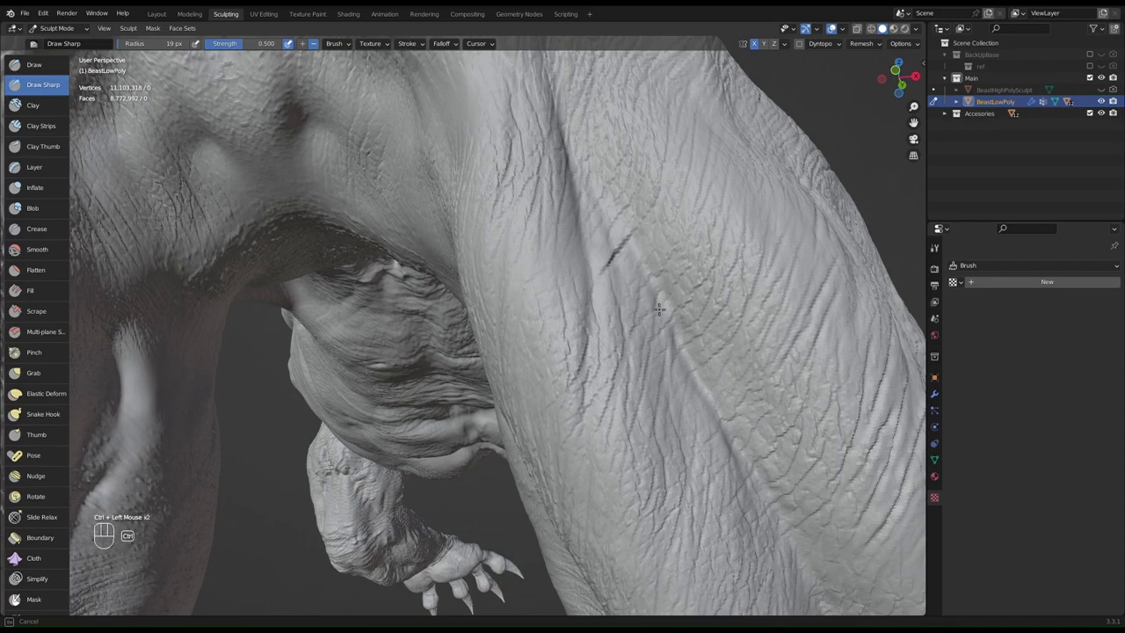
# - Raise the wrinkle edges below the diagonal crease along the smooth underside ridge with short inverted Draw Sharp strokes
pyautogui.moveTo(659, 307)
pyautogui.keyDown('ctrl'); pyautogui.mouseDown()
pyautogui.moveTo(644, 321)
pyautogui.moveTo(658, 307)
pyautogui.mouseUp(); pyautogui.keyUp('ctrl')
pyautogui.keyDown('ctrl'); pyautogui.moveTo(693, 275); pyautogui.dragTo(677, 298); pyautogui.keyUp('ctrl')
pyautogui.keyDown('ctrl'); pyautogui.moveTo(661, 335); pyautogui.dragTo(651, 368); pyautogui.keyUp('ctrl')
pyautogui.keyDown('ctrl'); pyautogui.moveTo(634, 433); pyautogui.dragTo(627, 447); pyautogui.keyUp('ctrl')
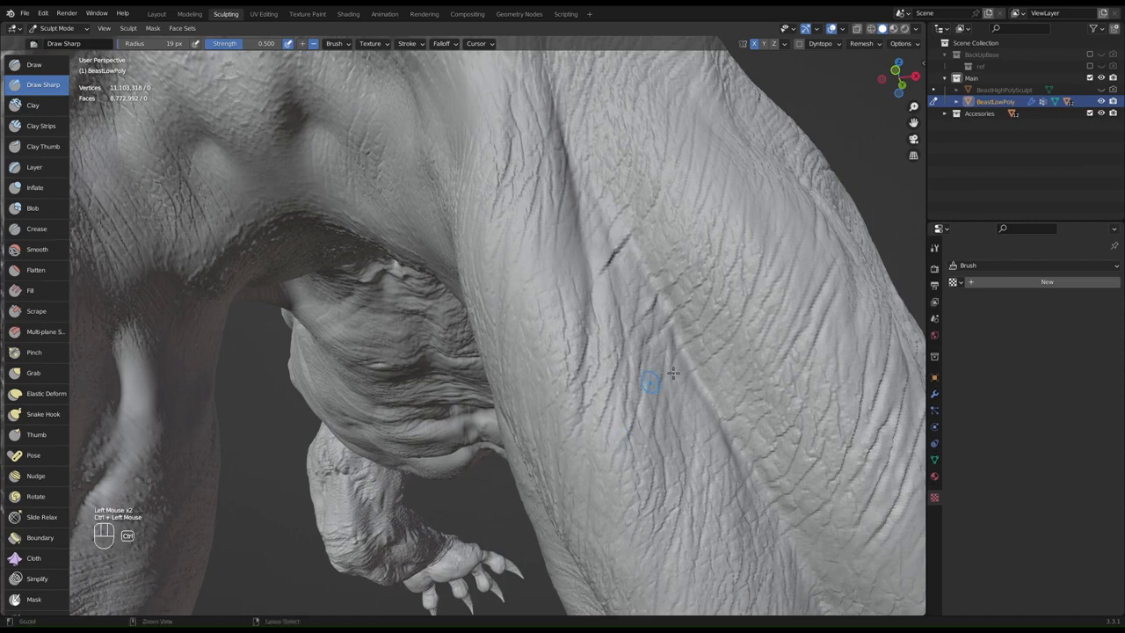
pyautogui.keyDown('ctrl'); pyautogui.moveTo(658, 405); pyautogui.dragTo(657, 447); pyautogui.keyUp('ctrl')
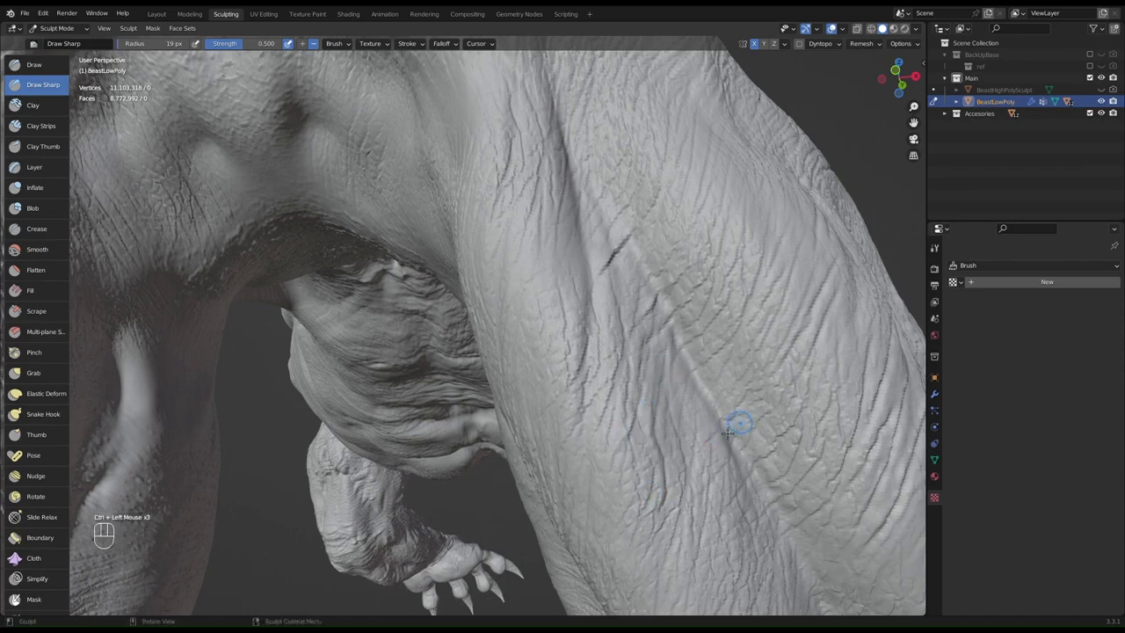
pyautogui.keyDown('ctrl'); pyautogui.moveTo(722, 425); pyautogui.dragTo(727, 430); pyautogui.keyUp('ctrl')
# - Accentuate the upper parallel wrinkles on the side of the thigh with inverted and regular Draw Sharp strokes
pyautogui.keyDown('ctrl'); pyautogui.moveTo(794, 279); pyautogui.dragTo(770, 341); pyautogui.keyUp('ctrl')
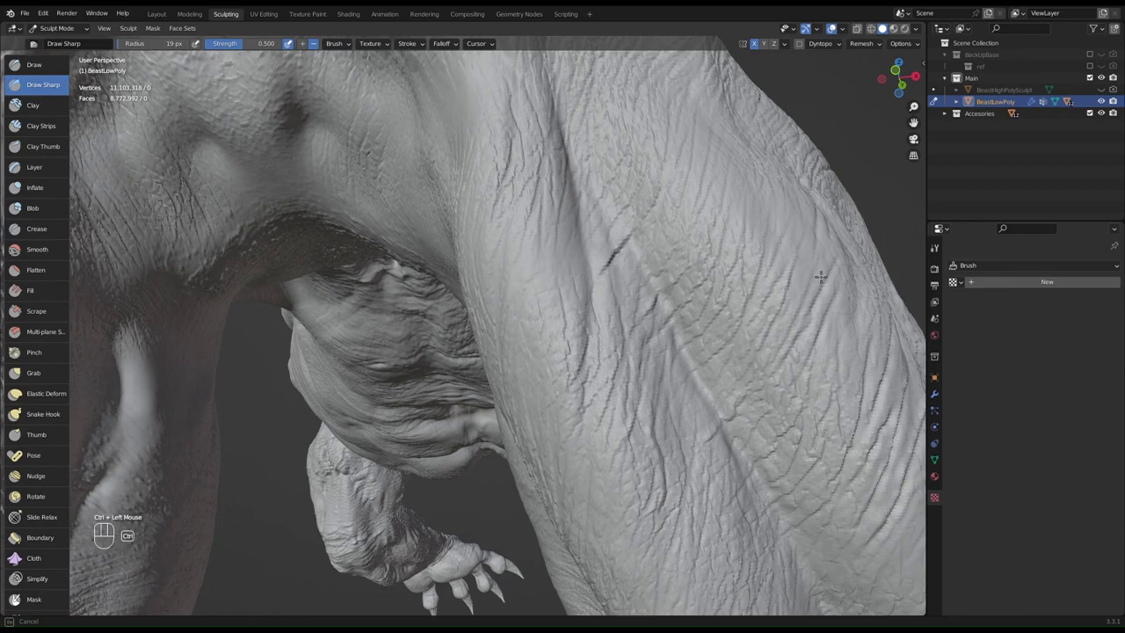
pyautogui.keyDown('ctrl'); pyautogui.moveTo(811, 262); pyautogui.dragTo(792, 333); pyautogui.keyUp('ctrl')
pyautogui.keyDown('ctrl'); pyautogui.moveTo(773, 190); pyautogui.dragTo(763, 272); pyautogui.keyUp('ctrl')
pyautogui.keyDown('ctrl'); pyautogui.moveTo(788, 222); pyautogui.dragTo(776, 260); pyautogui.keyUp('ctrl')
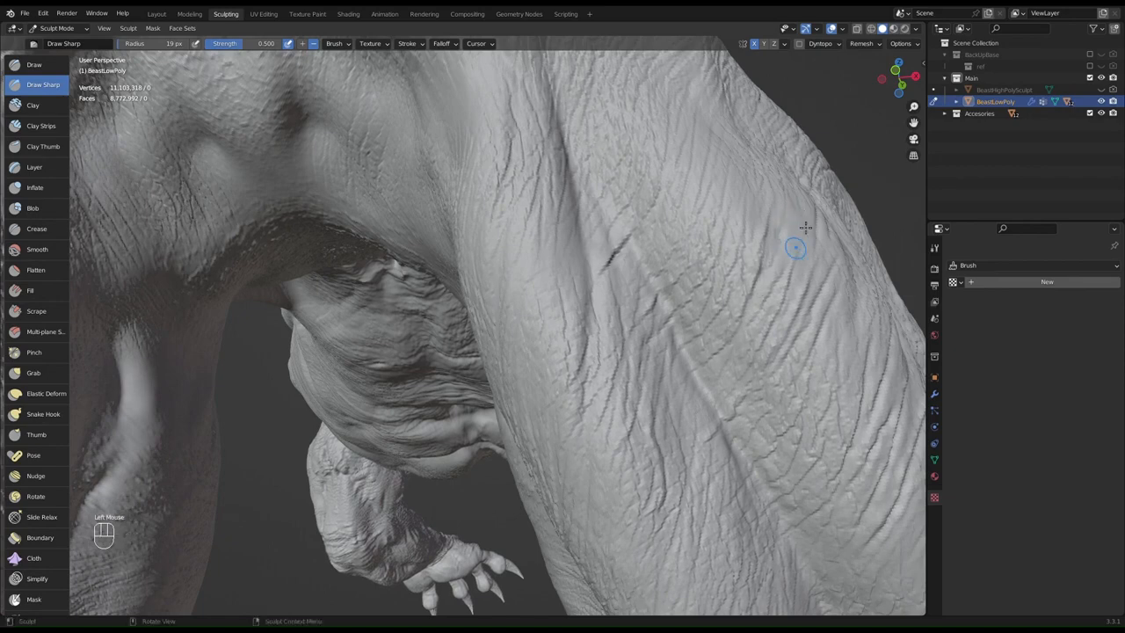
pyautogui.moveTo(801, 215); pyautogui.dragTo(781, 290)
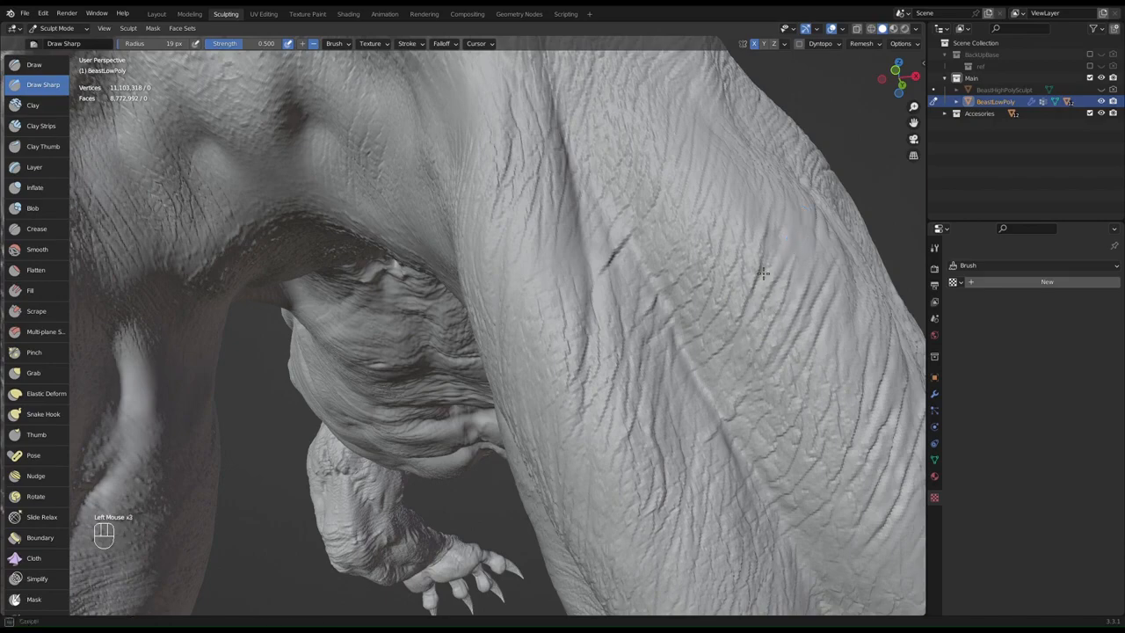
# - Carve long wrinkles down the broad thigh muscle behind the underside ridge and raise their edges with inverted Draw Sharp strokes
pyautogui.moveTo(782, 249); pyautogui.dragTo(779, 249, button='middle')
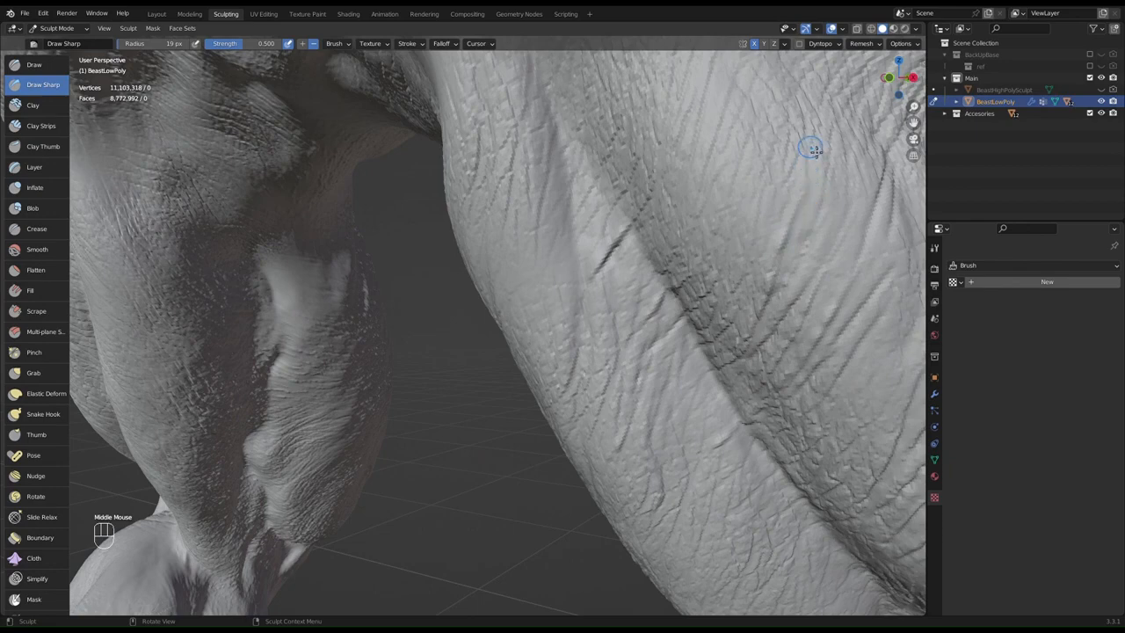
pyautogui.moveTo(810, 167)
pyautogui.mouseDown()
pyautogui.moveTo(806, 220)
pyautogui.moveTo(785, 250)
pyautogui.mouseUp()
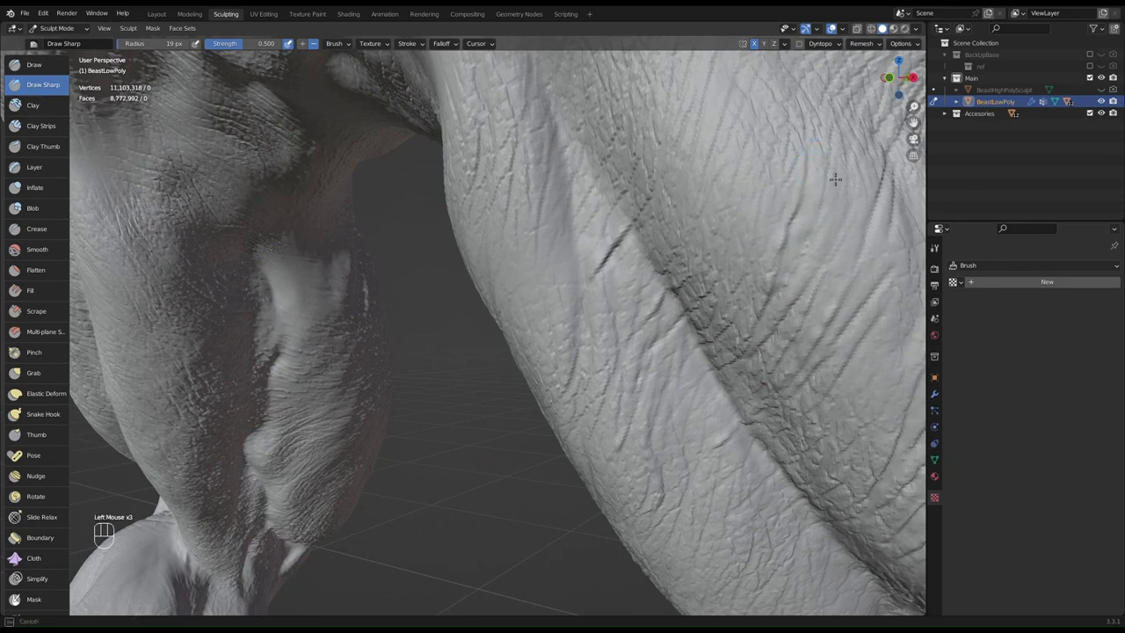
pyautogui.moveTo(829, 163); pyautogui.dragTo(820, 221)
pyautogui.keyDown('ctrl'); pyautogui.moveTo(829, 168); pyautogui.dragTo(796, 253); pyautogui.keyUp('ctrl')
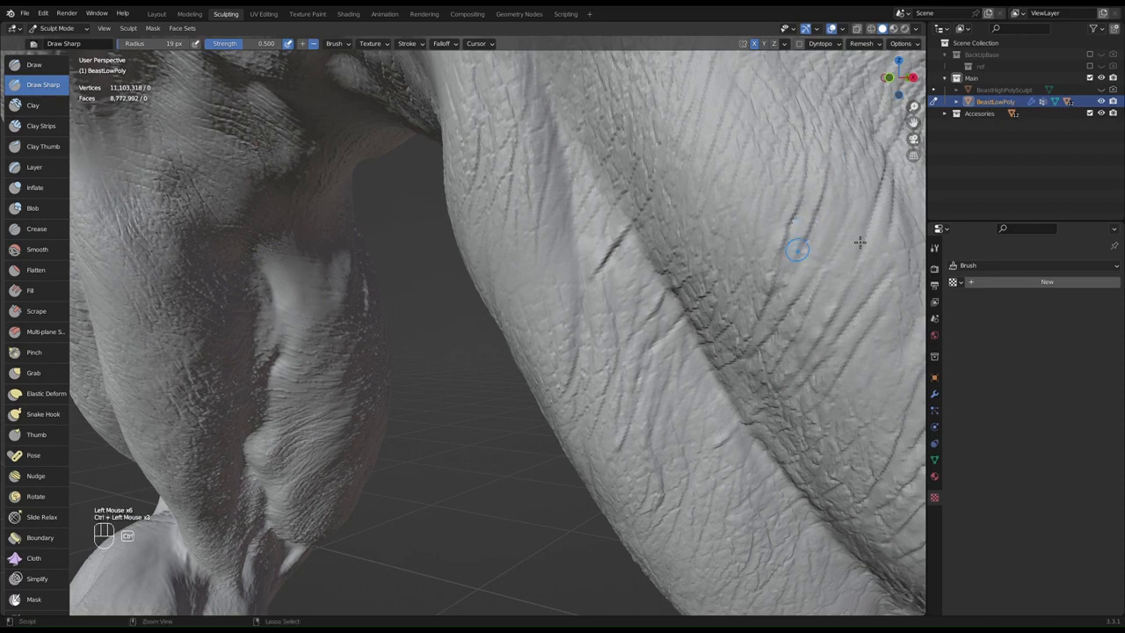
pyautogui.keyDown('ctrl'); pyautogui.moveTo(854, 179); pyautogui.dragTo(827, 270); pyautogui.keyUp('ctrl')
# - Sharpen short slanted wrinkles on the front face of the thigh with one inverted and two regular Draw Sharp strokes
pyautogui.moveTo(826, 265); pyautogui.dragTo(774, 272, button='middle')
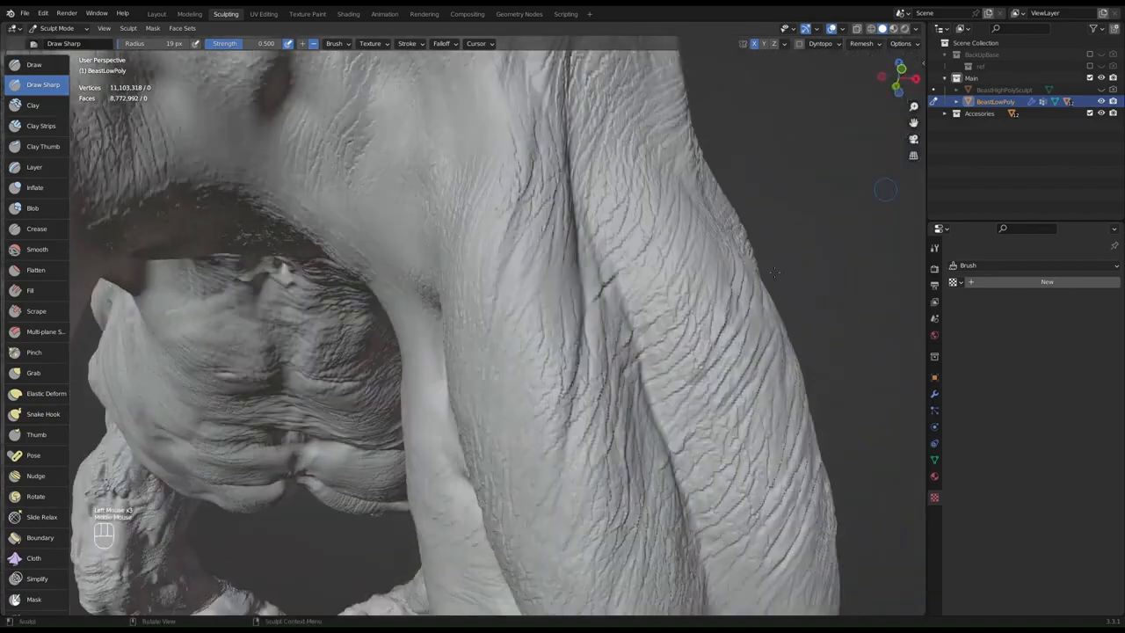
pyautogui.keyDown('shift'); pyautogui.moveTo(706, 310); pyautogui.dragTo(768, 153, button='middle'); pyautogui.keyUp('shift')
pyautogui.moveTo(703, 324)
pyautogui.keyDown('ctrl'); pyautogui.mouseDown(button='middle')
pyautogui.moveTo(701, 164)
pyautogui.moveTo(711, 236)
pyautogui.moveTo(653, 392)
pyautogui.mouseUp(button='middle'); pyautogui.keyUp('ctrl')
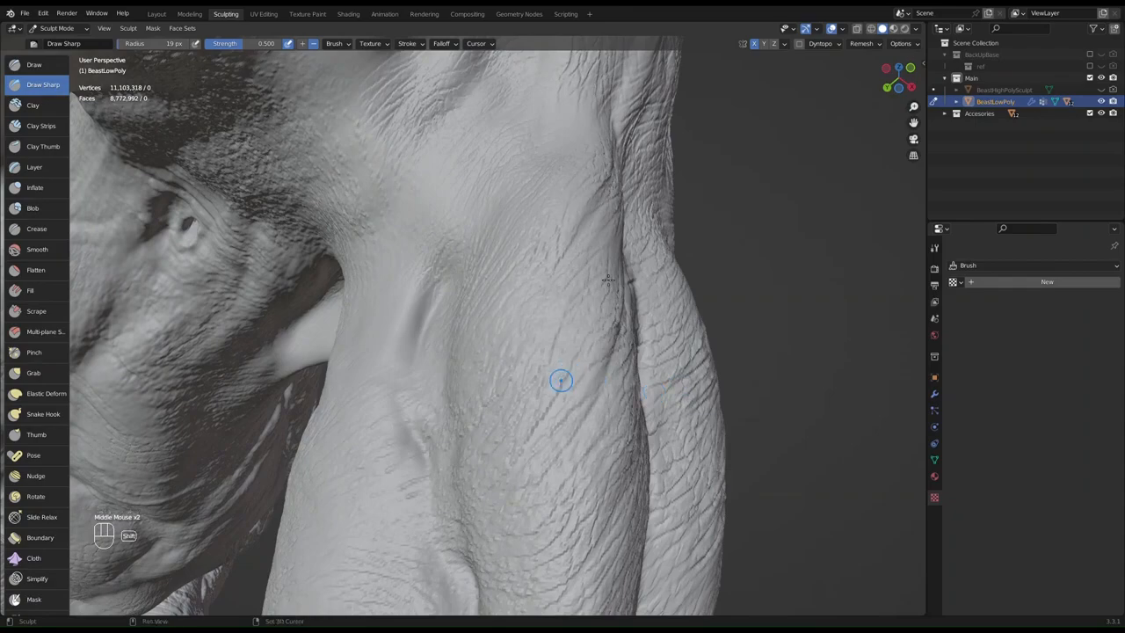
pyautogui.keyDown('shift'); pyautogui.moveTo(560, 382); pyautogui.dragTo(611, 196, button='middle'); pyautogui.keyUp('shift')
pyautogui.moveTo(623, 271)
pyautogui.keyDown('ctrl'); pyautogui.mouseDown(button='middle')
pyautogui.moveTo(743, 211)
pyautogui.moveTo(683, 181)
pyautogui.moveTo(632, 248)
pyautogui.mouseUp(button='middle'); pyautogui.keyUp('ctrl')
pyautogui.keyDown('ctrl'); pyautogui.moveTo(644, 308); pyautogui.dragTo(621, 387); pyautogui.keyUp('ctrl')
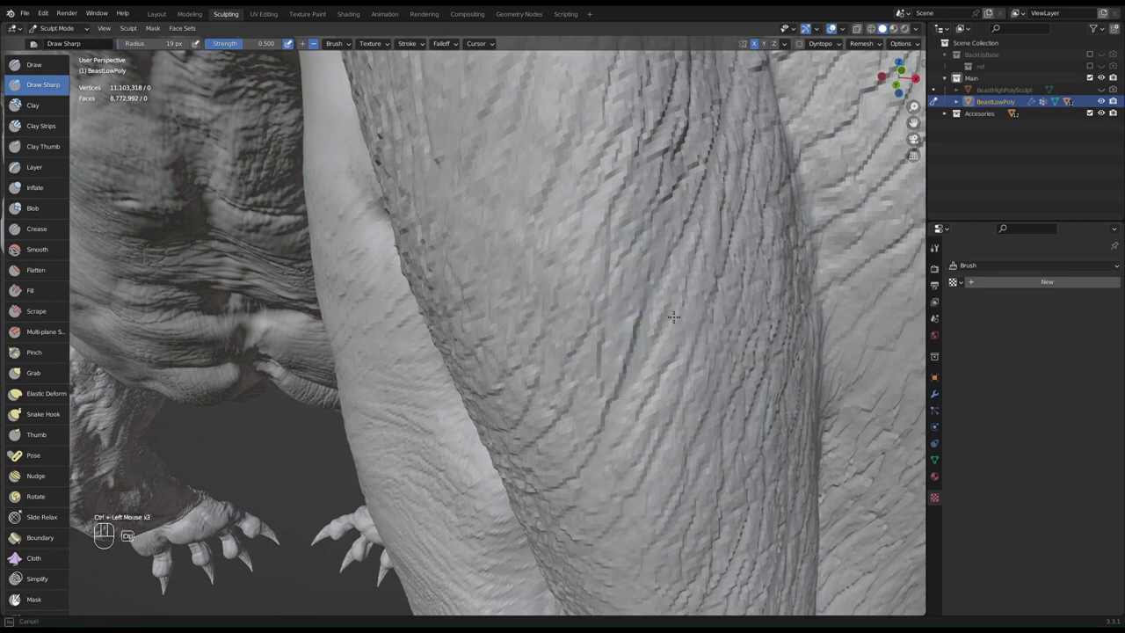
pyautogui.moveTo(680, 316); pyautogui.dragTo(663, 352)
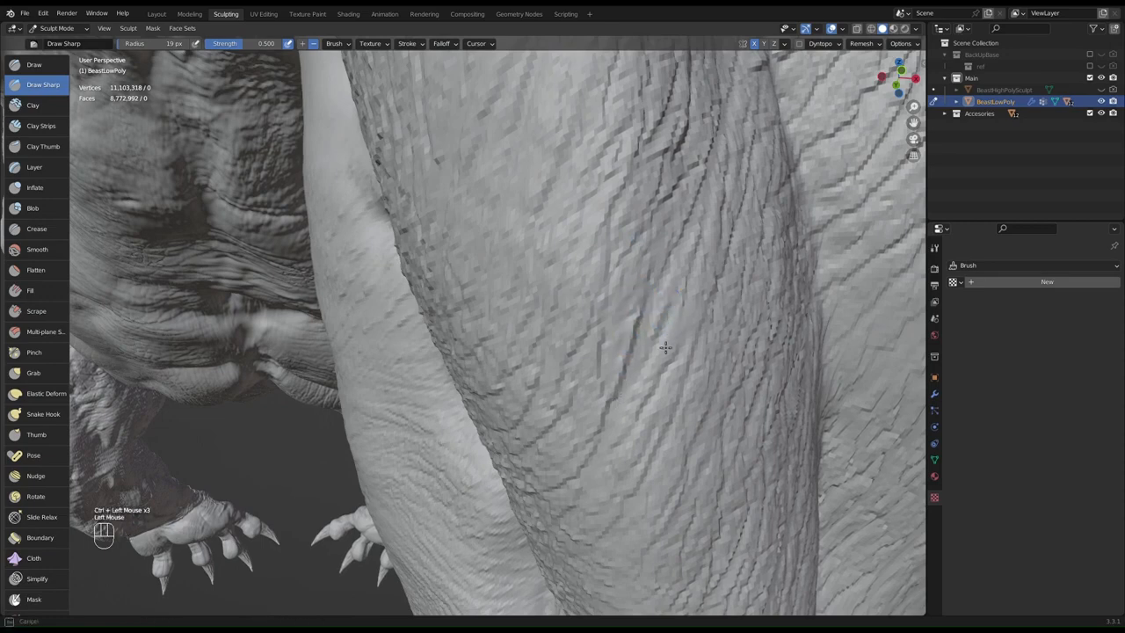
pyautogui.moveTo(635, 401); pyautogui.dragTo(617, 454)
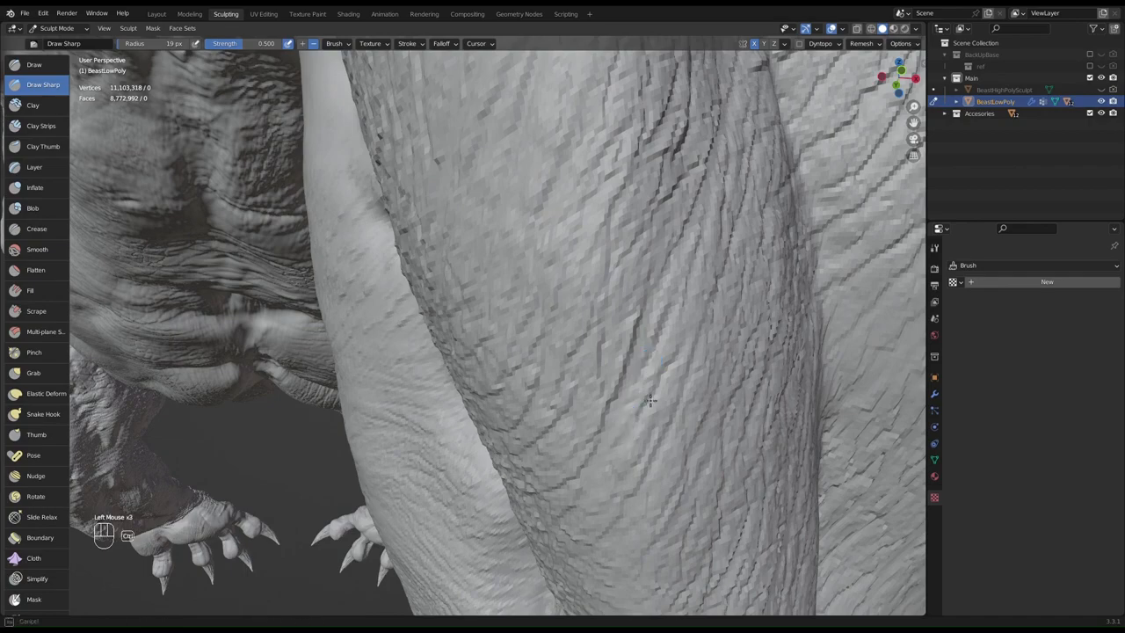
# - Define the vertical skin cracks across the lower thigh, down to the knee crease, with inverted Draw Sharp strokes
pyautogui.keyDown('ctrl'); pyautogui.moveTo(663, 298); pyautogui.dragTo(447, 322, button='middle'); pyautogui.keyUp('ctrl')
pyautogui.moveTo(515, 292); pyautogui.dragTo(660, 241, button='middle')
pyautogui.keyDown('ctrl'); pyautogui.moveTo(587, 309); pyautogui.dragTo(586, 320); pyautogui.keyUp('ctrl')
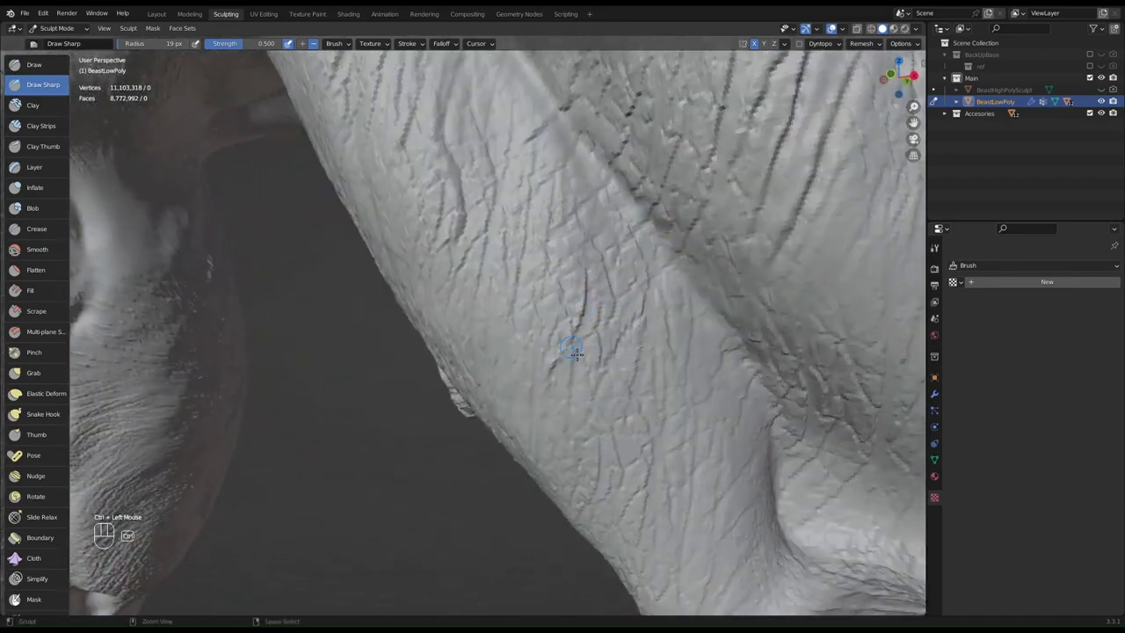
pyautogui.keyDown('ctrl'); pyautogui.moveTo(574, 362); pyautogui.dragTo(573, 413); pyautogui.keyUp('ctrl')
pyautogui.moveTo(636, 431)
pyautogui.keyDown('ctrl'); pyautogui.mouseDown()
pyautogui.moveTo(654, 480)
pyautogui.moveTo(641, 497)
pyautogui.moveTo(645, 523)
pyautogui.mouseUp(); pyautogui.keyUp('ctrl')
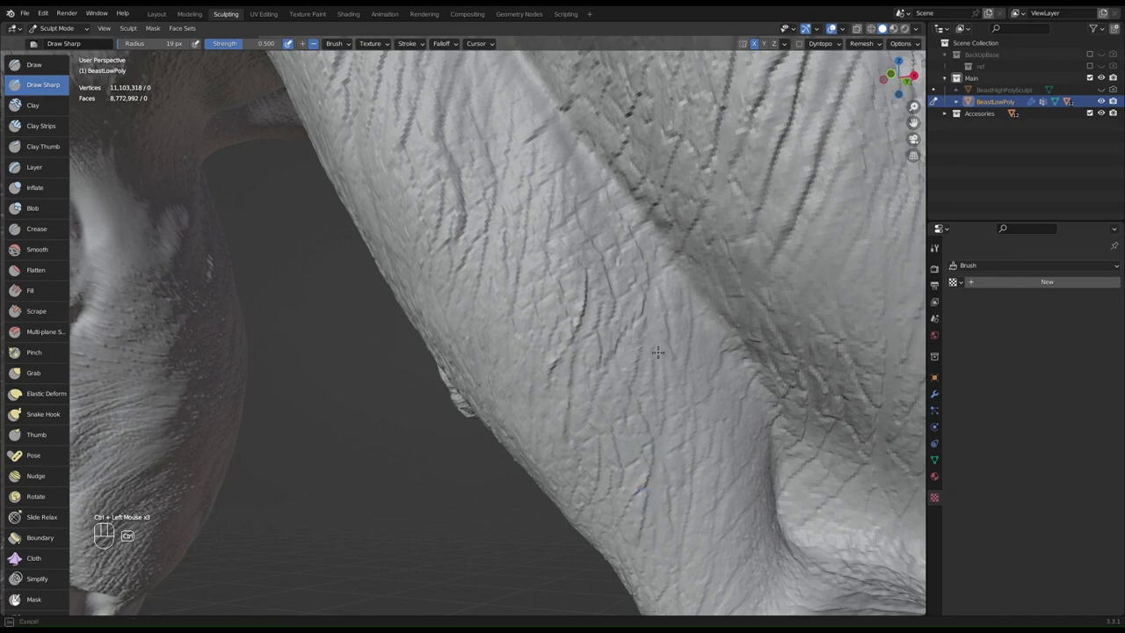
pyautogui.keyDown('ctrl'); pyautogui.moveTo(660, 296); pyautogui.dragTo(674, 349); pyautogui.keyUp('ctrl')
pyautogui.keyDown('ctrl'); pyautogui.moveTo(772, 421); pyautogui.dragTo(762, 456); pyautogui.keyUp('ctrl')
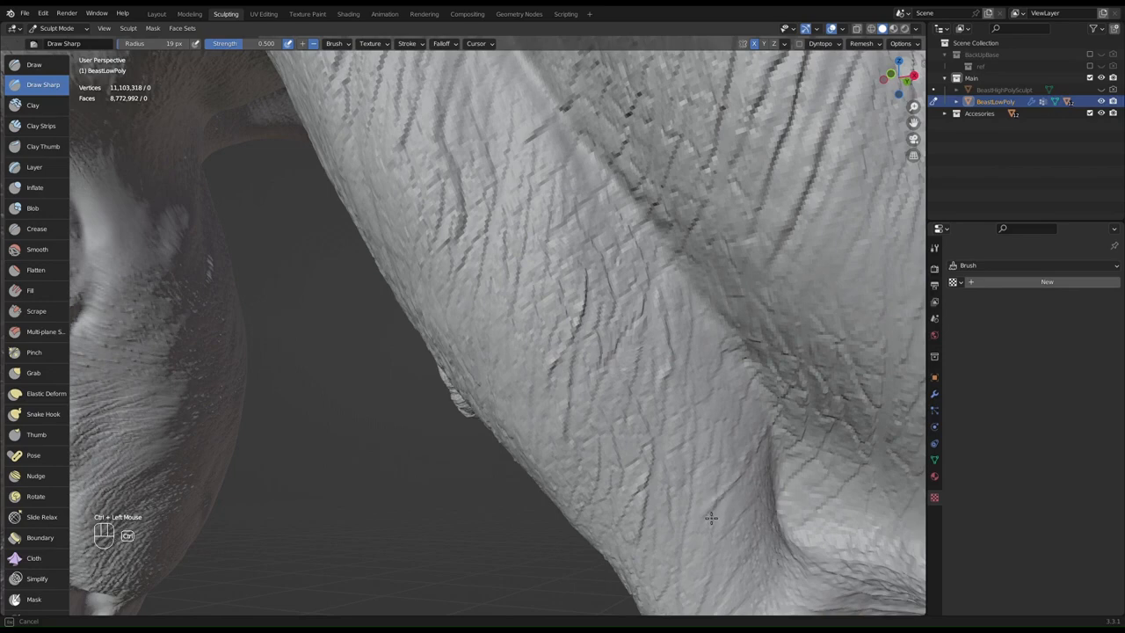
pyautogui.keyDown('ctrl'); pyautogui.moveTo(679, 569); pyautogui.dragTo(698, 526); pyautogui.keyUp('ctrl')
# - Carve diagonal creases across the narrow part of the leg just above the knee with Draw Sharp, adding an inverted stroke between them
pyautogui.keyDown('shift'); pyautogui.moveTo(706, 507); pyautogui.dragTo(666, 300, button='middle'); pyautogui.keyUp('shift')
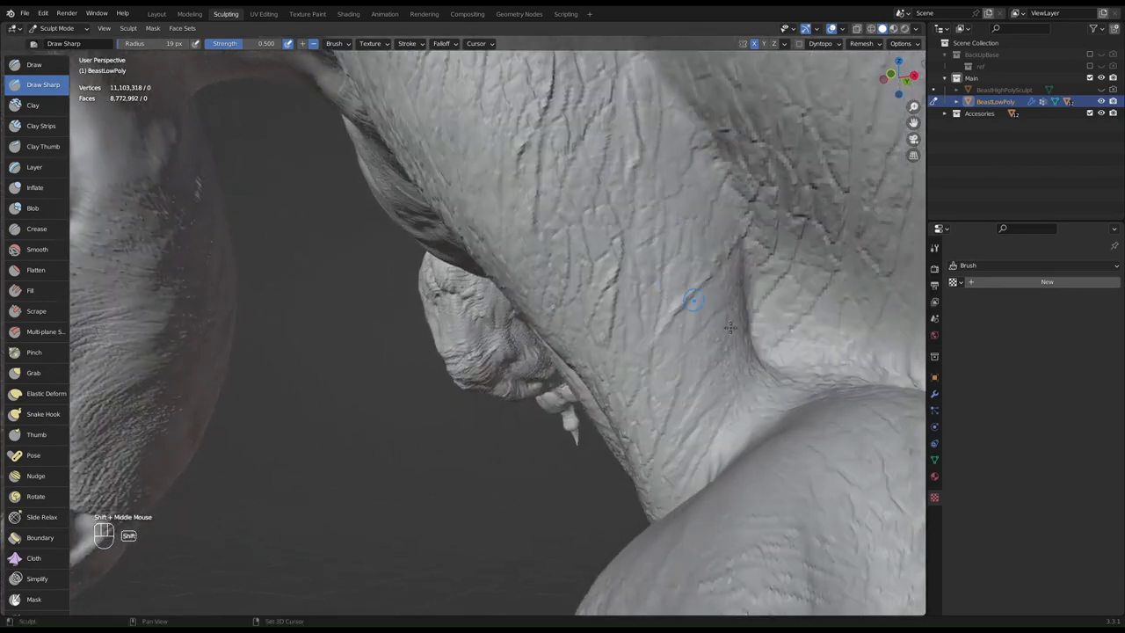
pyautogui.moveTo(701, 298); pyautogui.dragTo(695, 311)
pyautogui.moveTo(660, 360); pyautogui.dragTo(658, 363)
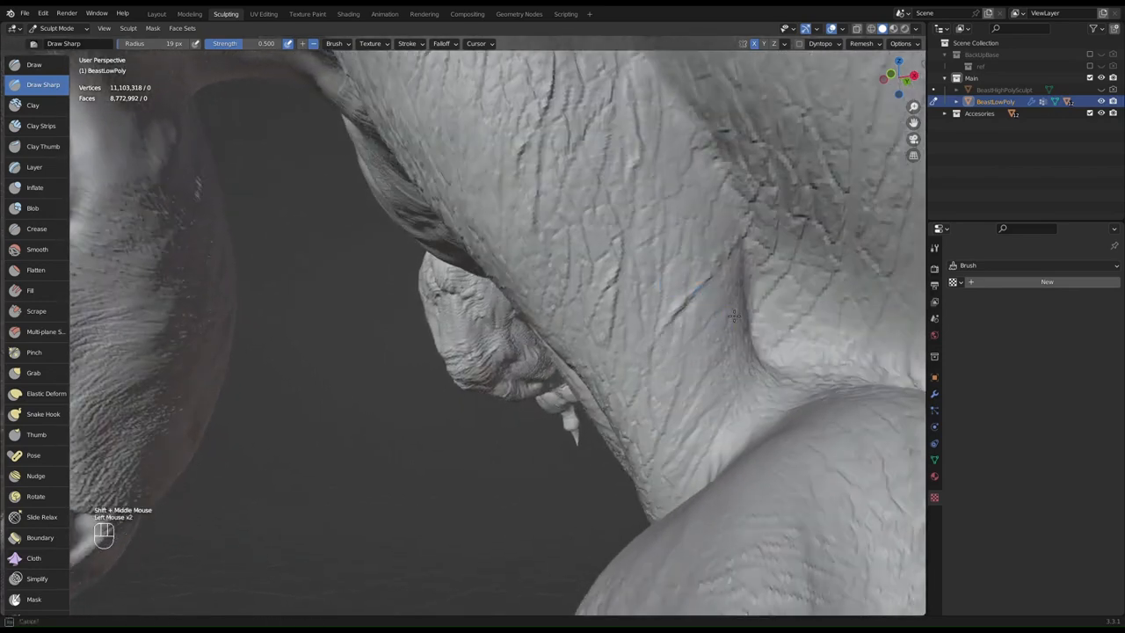
pyautogui.keyDown('ctrl'); pyautogui.moveTo(743, 301); pyautogui.dragTo(663, 372); pyautogui.keyUp('ctrl')
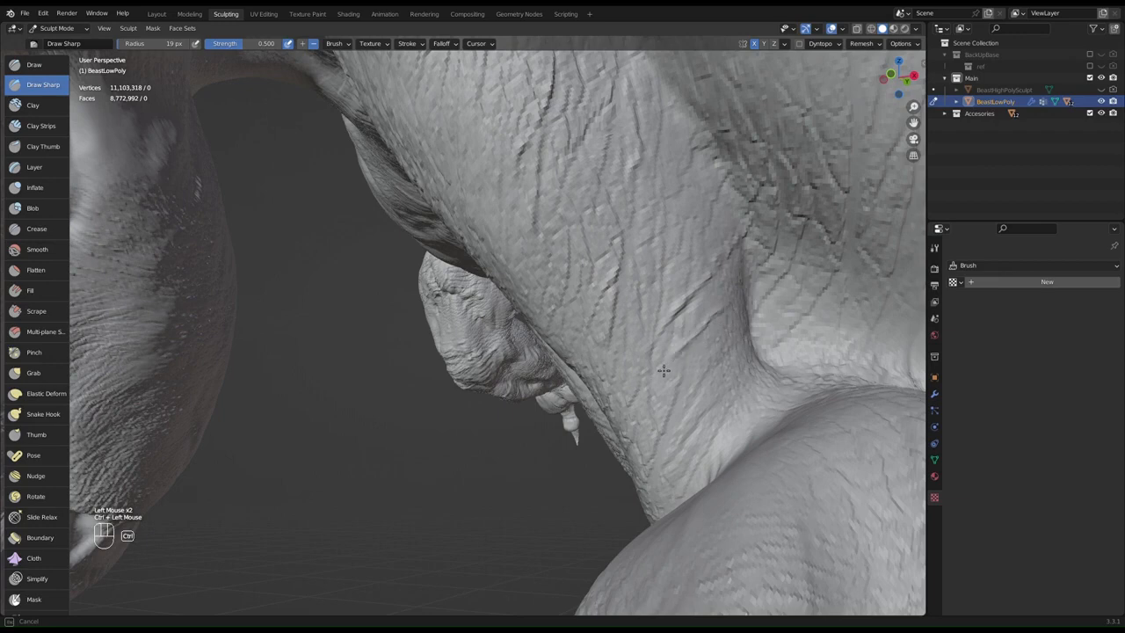
pyautogui.moveTo(731, 364); pyautogui.dragTo(693, 406)
pyautogui.moveTo(719, 362); pyautogui.dragTo(684, 405)
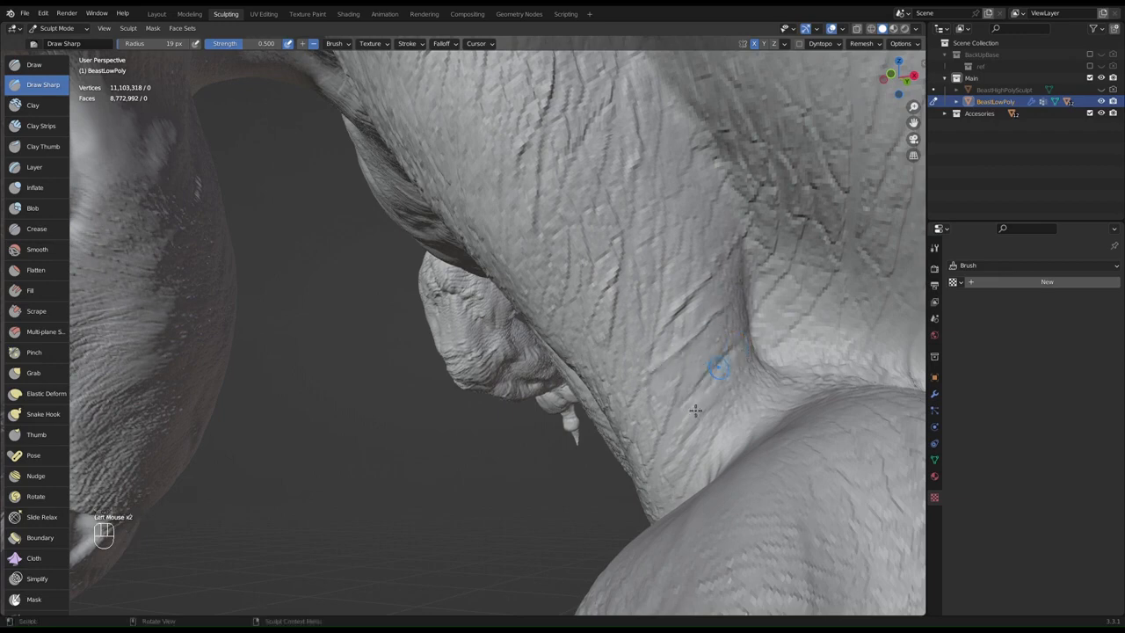
# - Deepen and extend the diagonal folds above the knee down toward the knee bulge with repeated Draw Sharp strokes
pyautogui.moveTo(734, 352); pyautogui.dragTo(673, 435)
pyautogui.moveTo(724, 383); pyautogui.dragTo(696, 406)
pyautogui.moveTo(707, 387); pyautogui.dragTo(675, 420)
pyautogui.moveTo(689, 400); pyautogui.dragTo(729, 387, button='middle')
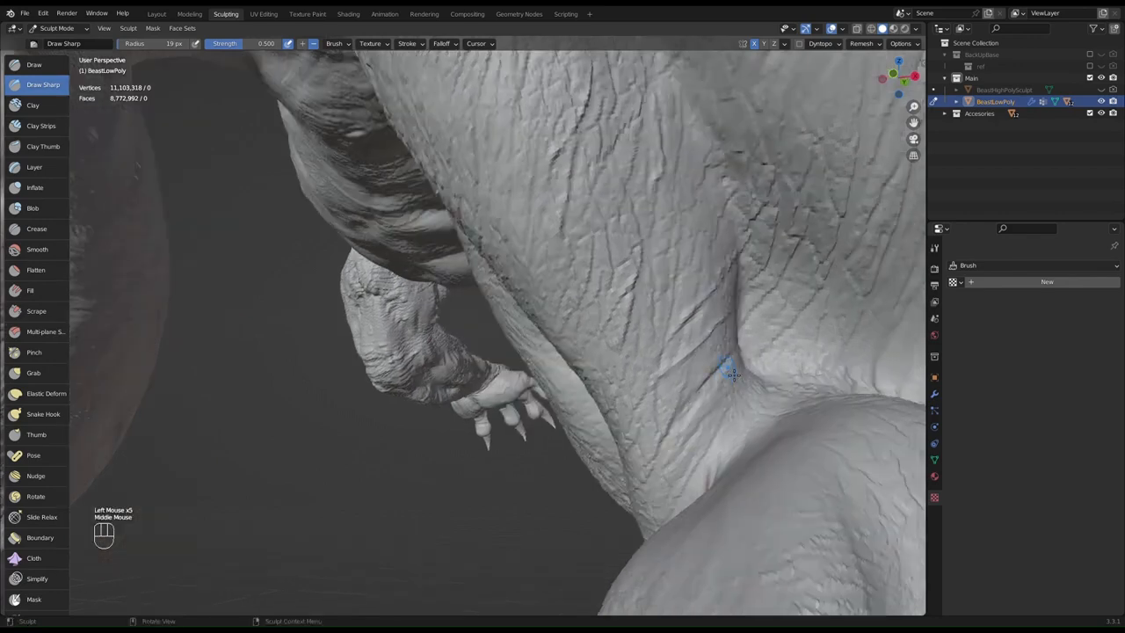
pyautogui.moveTo(744, 387); pyautogui.dragTo(675, 469)
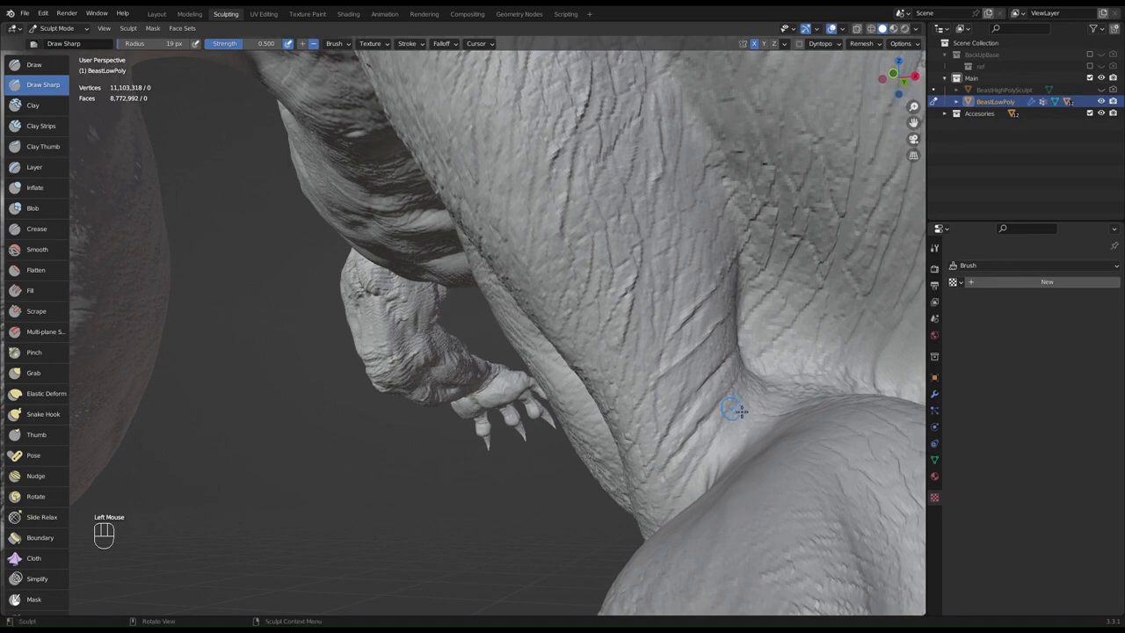
pyautogui.moveTo(733, 407); pyautogui.dragTo(703, 475)
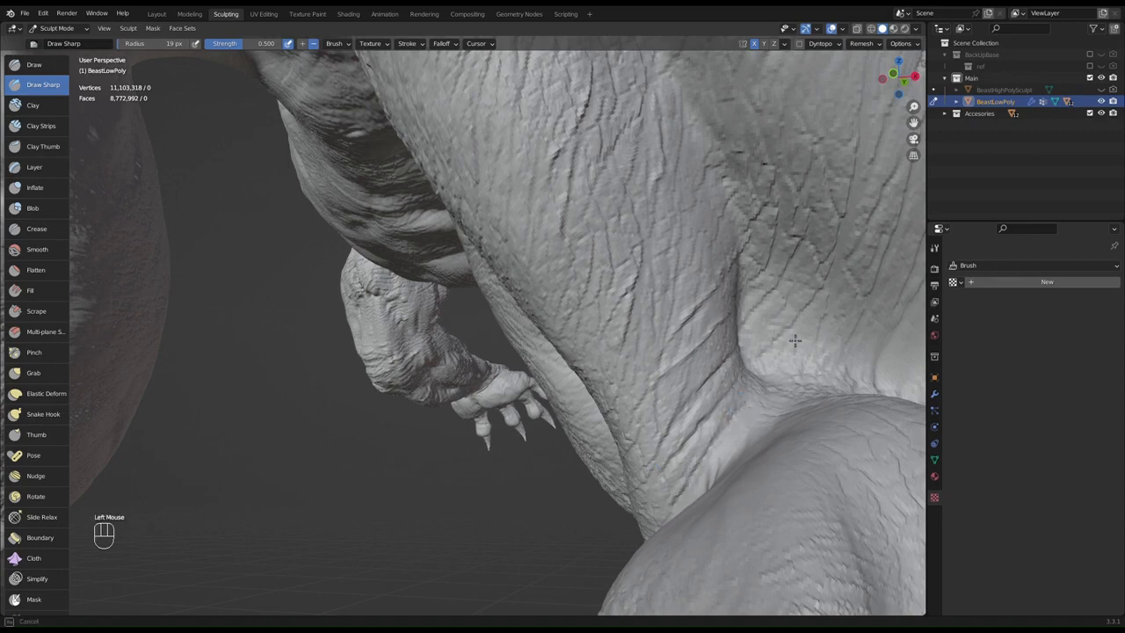
# - Carve wrinkles in the hollow beside the knee folds and accent them with inverted Draw Sharp strokes
pyautogui.moveTo(794, 341); pyautogui.dragTo(783, 353)
pyautogui.moveTo(814, 318); pyautogui.dragTo(816, 284)
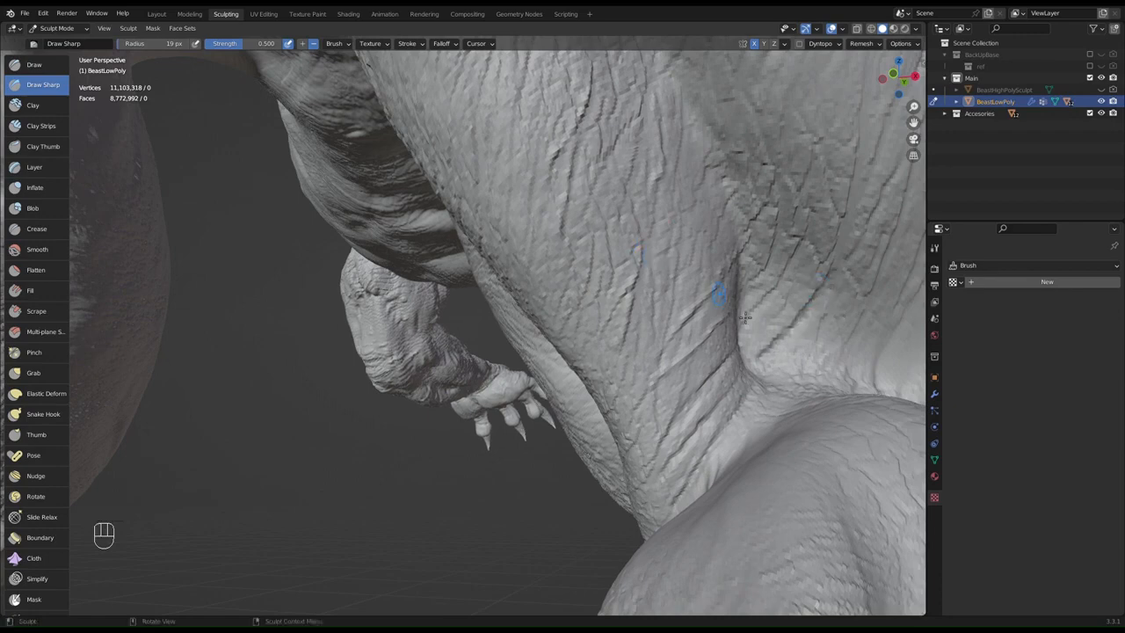
pyautogui.moveTo(778, 335)
pyautogui.keyDown('ctrl'); pyautogui.mouseDown()
pyautogui.moveTo(828, 289)
pyautogui.moveTo(870, 303)
pyautogui.mouseUp(); pyautogui.keyUp('ctrl')
pyautogui.moveTo(874, 314)
pyautogui.mouseDown(button='middle')
pyautogui.moveTo(673, 327)
pyautogui.moveTo(494, 376)
pyautogui.moveTo(686, 371)
pyautogui.mouseUp(button='middle')
pyautogui.moveTo(705, 434)
pyautogui.keyDown('ctrl'); pyautogui.mouseDown()
pyautogui.moveTo(737, 459)
pyautogui.moveTo(681, 488)
pyautogui.moveTo(661, 519)
pyautogui.mouseUp(); pyautogui.keyUp('ctrl')
# - Carve slanted creases across the broad, smooth lower thigh muscle with Draw Sharp
pyautogui.keyDown('shift'); pyautogui.moveTo(703, 409); pyautogui.dragTo(789, 437, button='middle'); pyautogui.keyUp('shift')
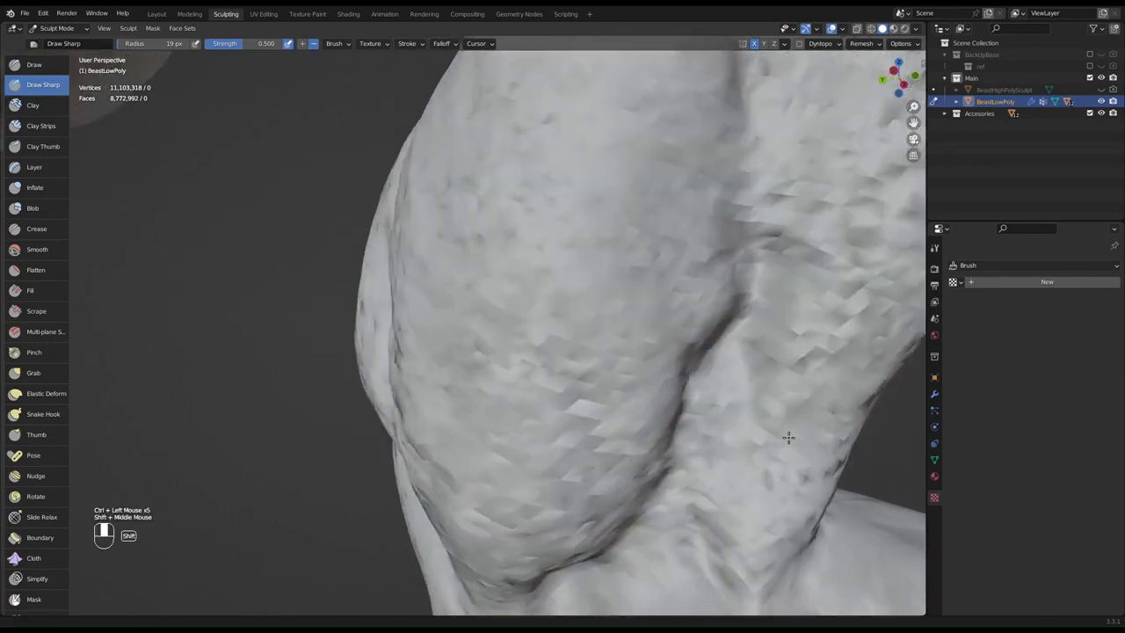
pyautogui.moveTo(598, 293); pyautogui.dragTo(631, 278, button='middle')
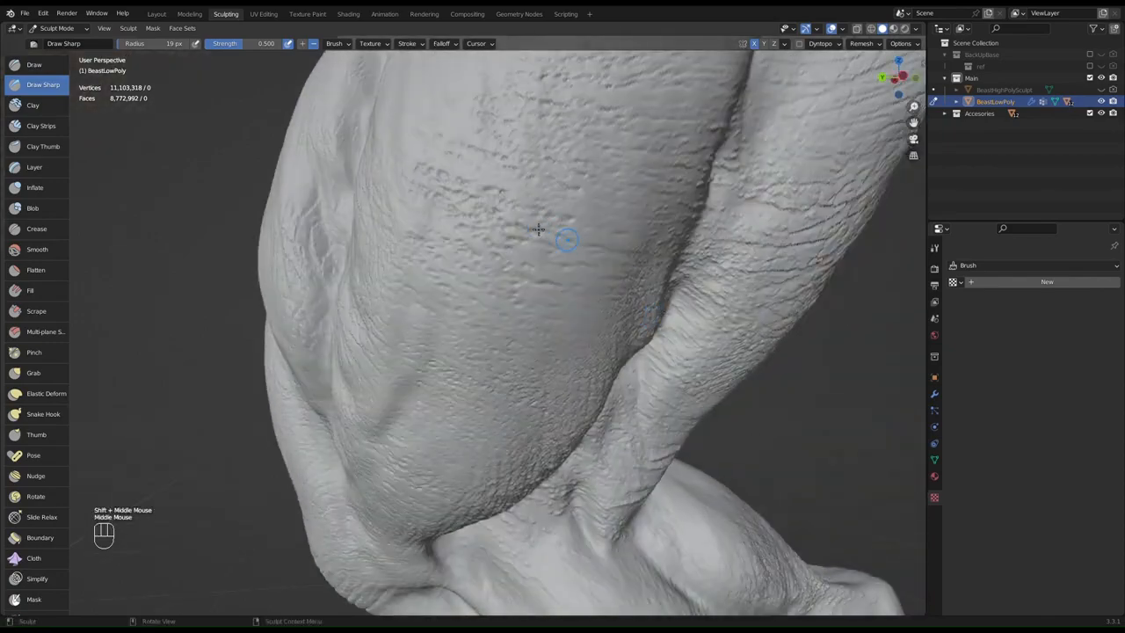
pyautogui.moveTo(531, 231)
pyautogui.mouseDown()
pyautogui.moveTo(611, 256)
pyautogui.moveTo(551, 270)
pyautogui.moveTo(580, 274)
pyautogui.moveTo(550, 288)
pyautogui.mouseUp()
pyautogui.moveTo(480, 156); pyautogui.dragTo(493, 171)
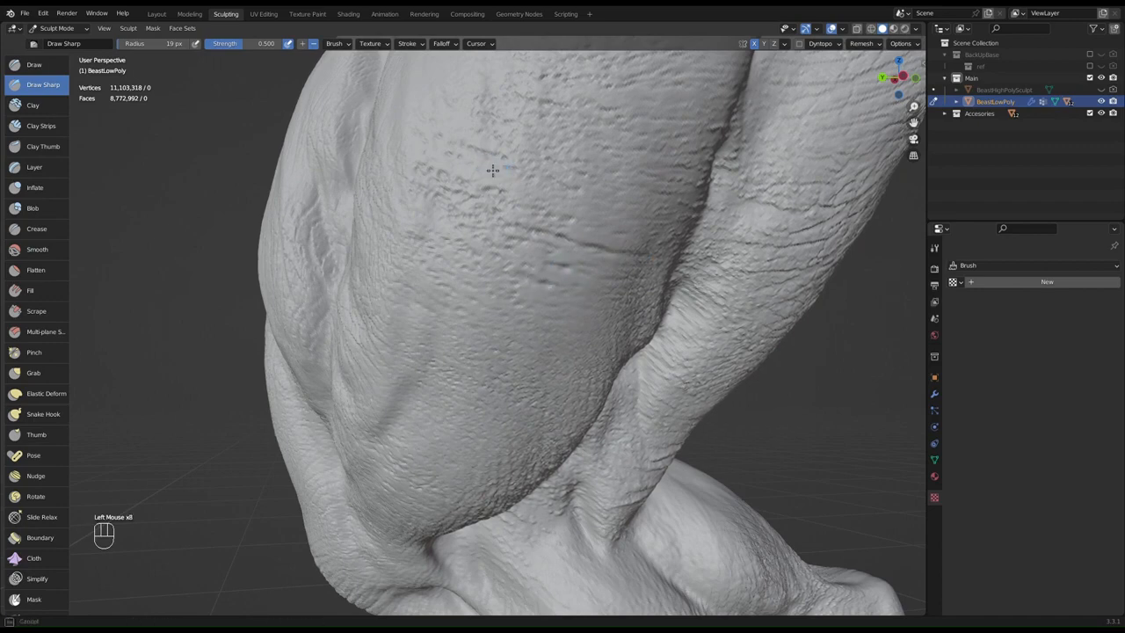
pyautogui.moveTo(413, 272)
pyautogui.mouseDown()
pyautogui.moveTo(467, 306)
pyautogui.moveTo(427, 310)
pyautogui.moveTo(482, 324)
pyautogui.moveTo(512, 348)
pyautogui.mouseUp()
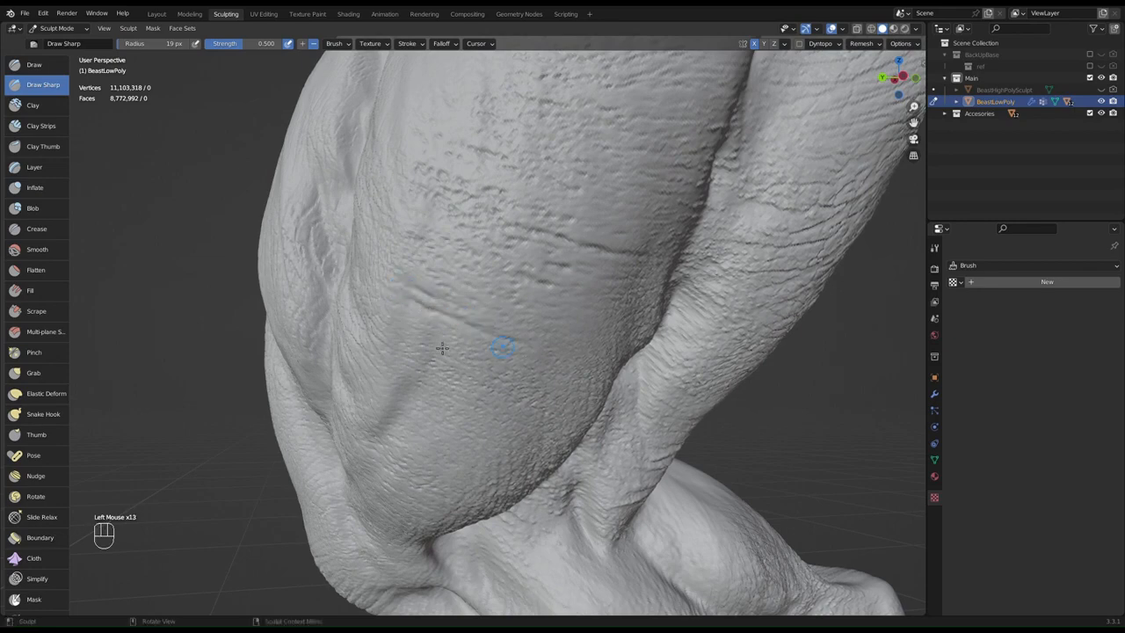
pyautogui.moveTo(380, 313); pyautogui.dragTo(459, 362)
pyautogui.moveTo(450, 359); pyautogui.dragTo(486, 368)
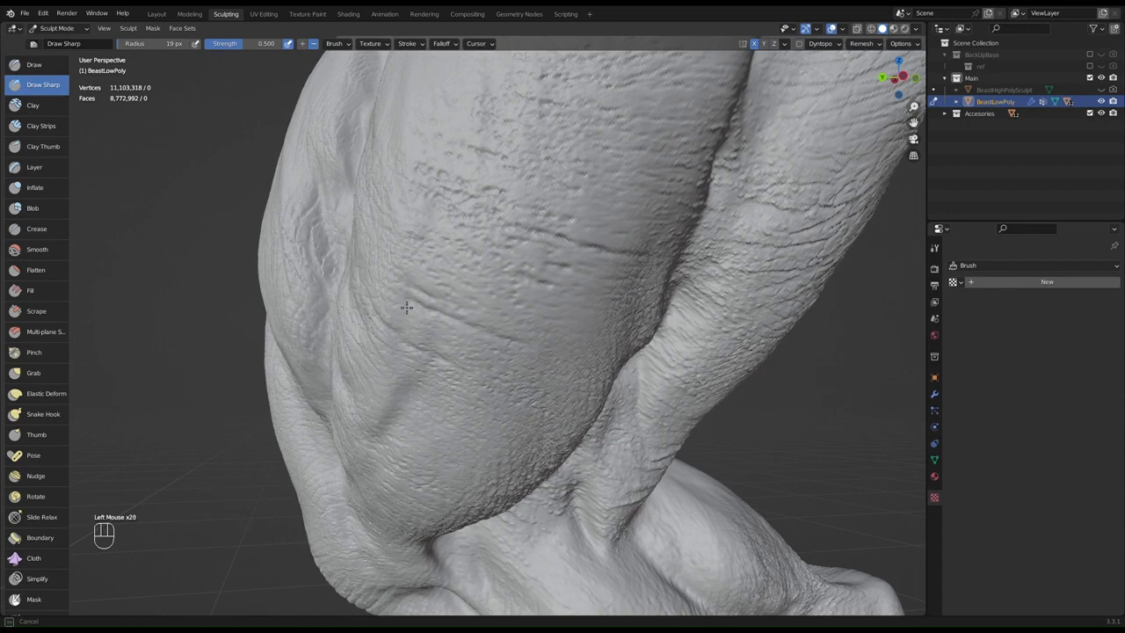
pyautogui.moveTo(446, 303); pyautogui.dragTo(450, 304)
pyautogui.moveTo(527, 283); pyautogui.dragTo(569, 324)
# - Sharpen the upper end of the deep groove between the thigh muscles with Draw Sharp
pyautogui.moveTo(574, 245); pyautogui.dragTo(621, 218, button='middle')
pyautogui.keyDown('ctrl'); pyautogui.moveTo(395, 218); pyautogui.dragTo(356, 250, button='middle'); pyautogui.keyUp('ctrl')
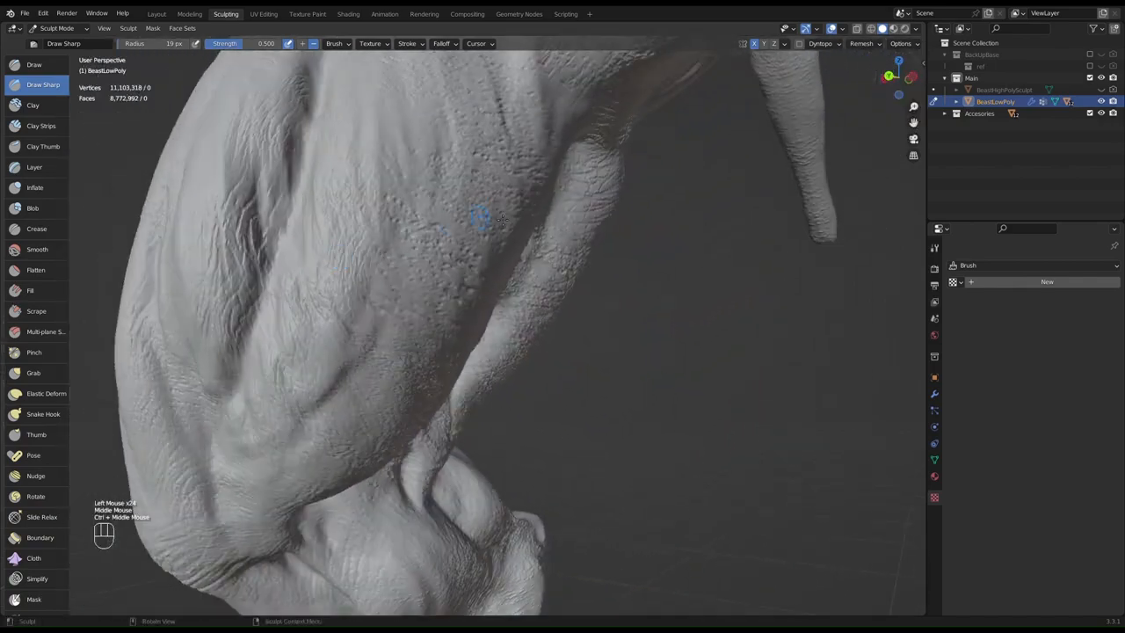
pyautogui.moveTo(479, 218)
pyautogui.keyDown('shift'); pyautogui.mouseDown(button='middle')
pyautogui.moveTo(492, 282)
pyautogui.moveTo(588, 198)
pyautogui.moveTo(545, 364)
pyautogui.moveTo(546, 270)
pyautogui.mouseUp(button='middle'); pyautogui.keyUp('shift')
pyautogui.click(463, 324)
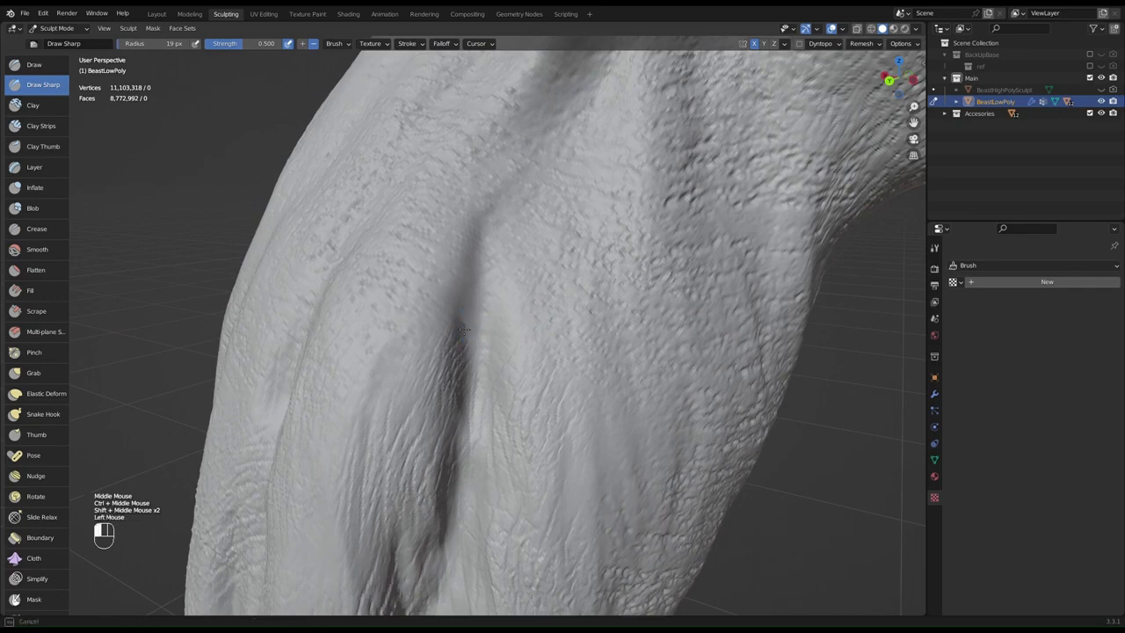
pyautogui.moveTo(460, 309); pyautogui.dragTo(447, 369)
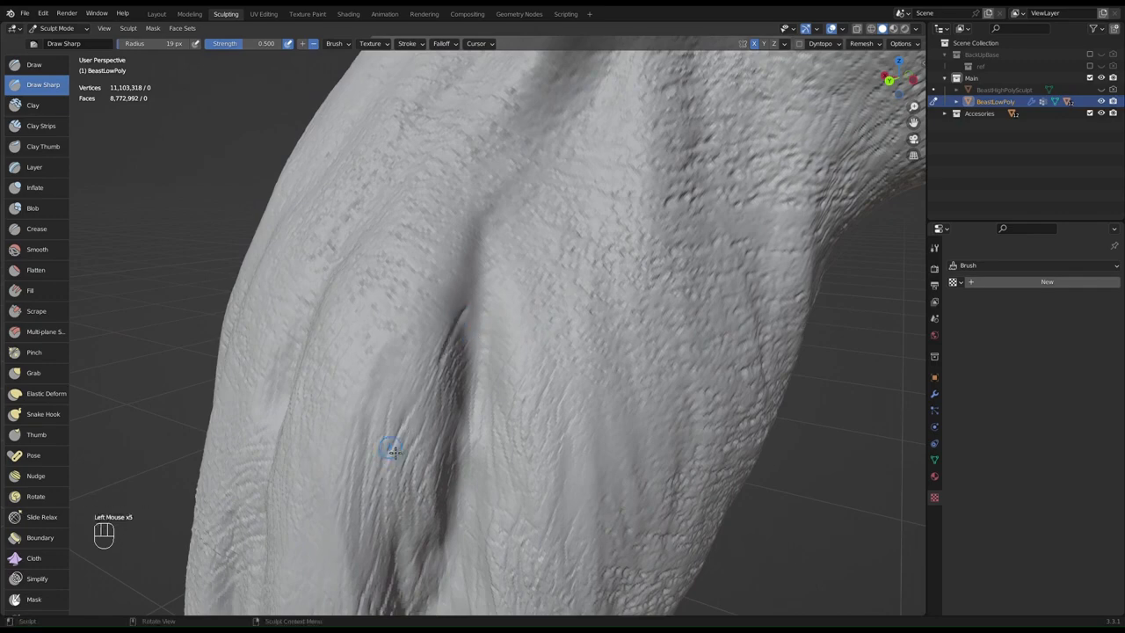
# - Deepen the fine vertical wrinkles beside the thigh's deep groove with Draw Sharp and raise one edge with an inverted stroke
pyautogui.keyDown('shift'); pyautogui.moveTo(387, 460); pyautogui.dragTo(456, 389, button='middle'); pyautogui.keyUp('shift')
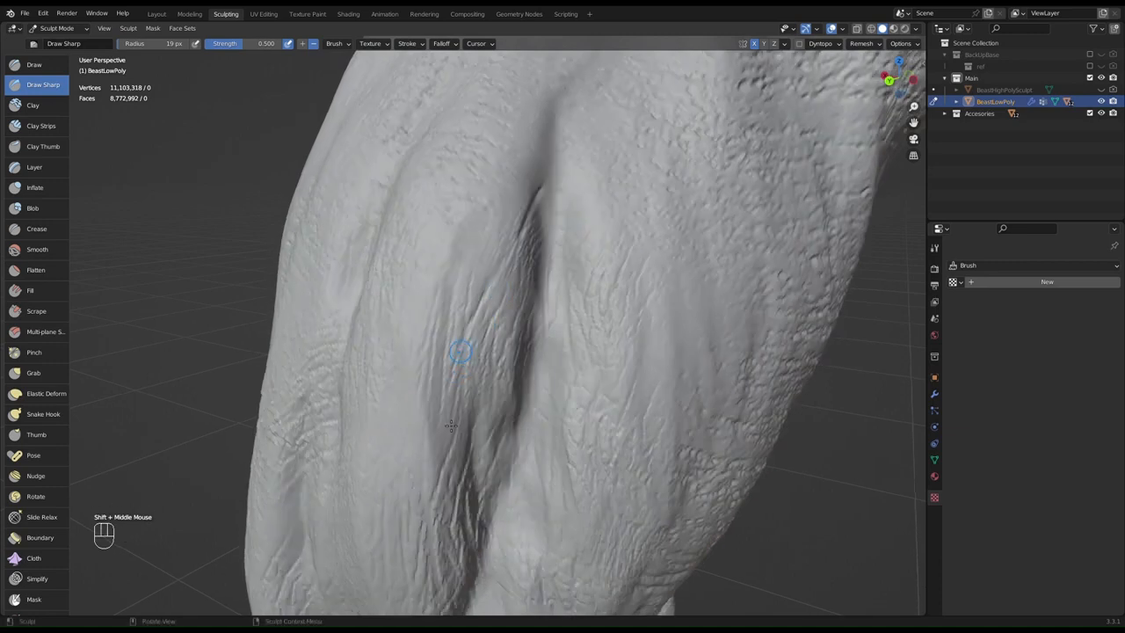
pyautogui.moveTo(451, 425); pyautogui.dragTo(434, 464)
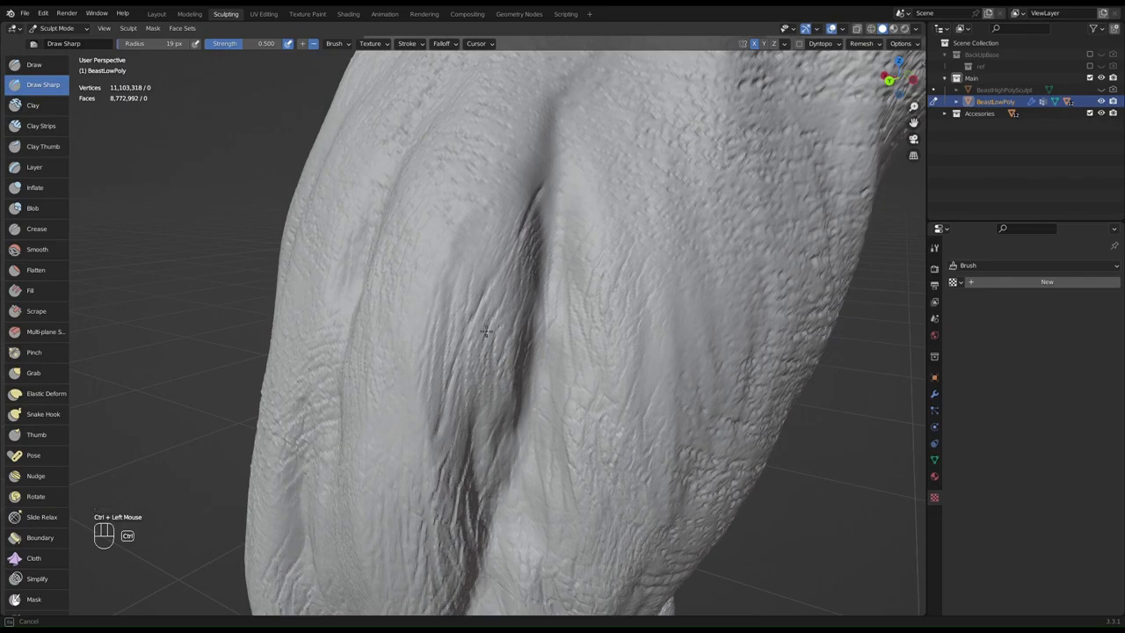
pyautogui.keyDown('ctrl'); pyautogui.moveTo(486, 332); pyautogui.dragTo(459, 413); pyautogui.keyUp('ctrl')
pyautogui.moveTo(486, 328)
pyautogui.mouseDown(button='middle')
pyautogui.moveTo(530, 319)
pyautogui.moveTo(374, 322)
pyautogui.moveTo(643, 284)
pyautogui.moveTo(449, 266)
pyautogui.moveTo(384, 281)
pyautogui.moveTo(378, 268)
pyautogui.moveTo(410, 243)
pyautogui.moveTo(346, 272)
pyautogui.moveTo(447, 287)
pyautogui.moveTo(401, 193)
pyautogui.mouseUp(button='middle')
pyautogui.keyDown('shift'); pyautogui.moveTo(349, 168); pyautogui.dragTo(531, 339, button='middle'); pyautogui.keyUp('shift')
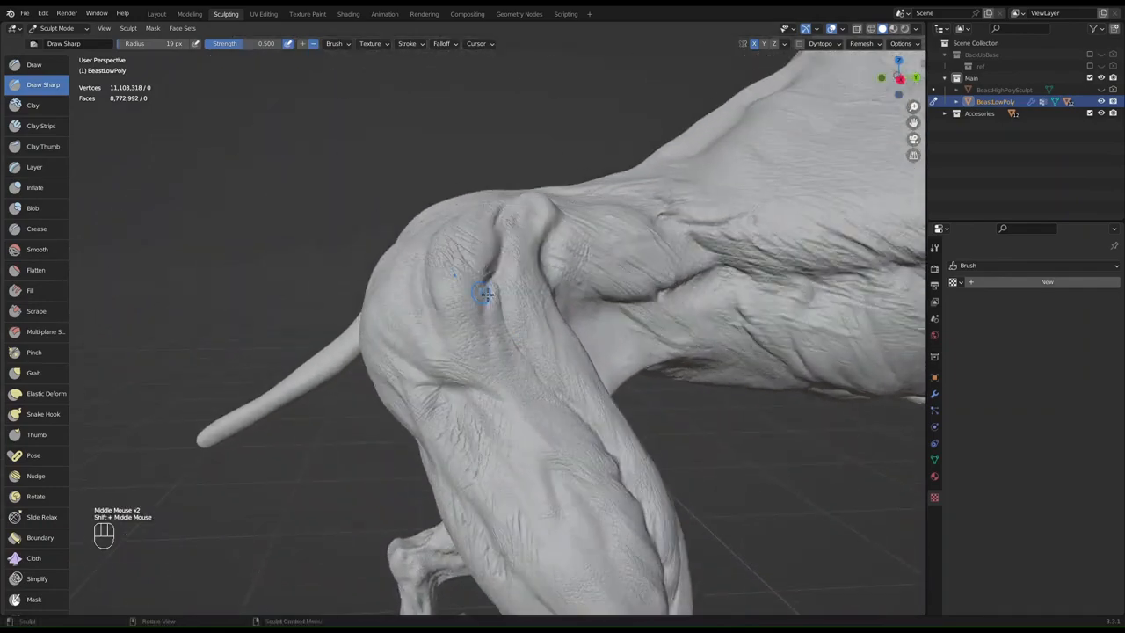
# - Accent the wrinkles on the rear hip bulge with an inverted Draw Sharp stroke and a short carved crease
pyautogui.keyDown('ctrl'); pyautogui.moveTo(486, 294); pyautogui.dragTo(455, 256, button='middle'); pyautogui.keyUp('ctrl')
pyautogui.keyDown('ctrl'); pyautogui.moveTo(394, 316); pyautogui.dragTo(407, 259, button='middle'); pyautogui.keyUp('ctrl')
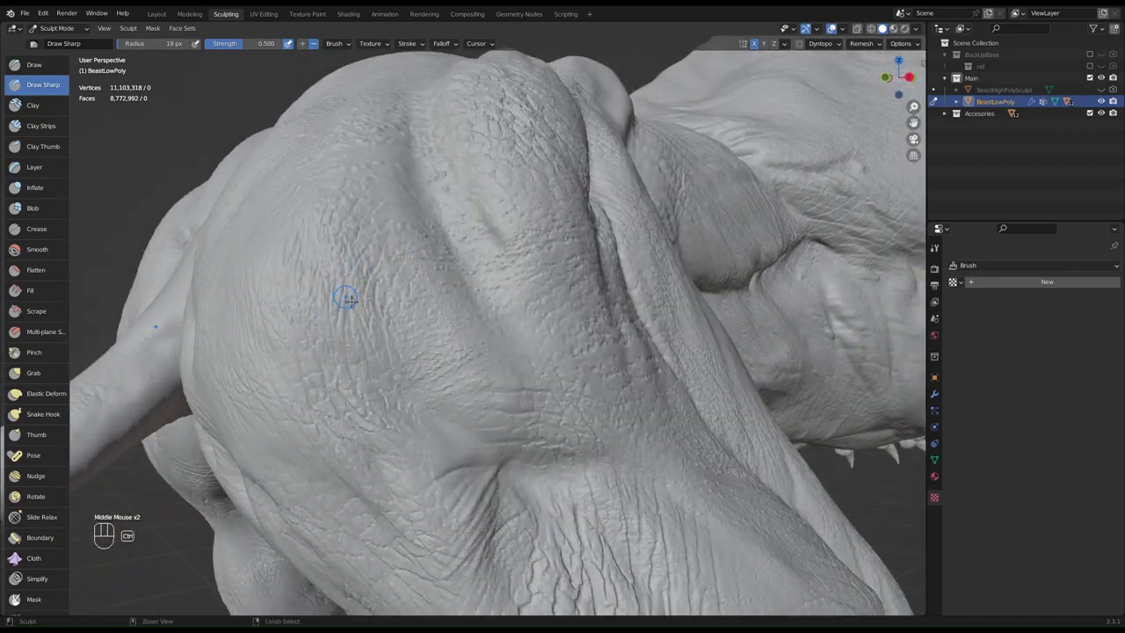
pyautogui.keyDown('ctrl'); pyautogui.moveTo(343, 344); pyautogui.dragTo(362, 405); pyautogui.keyUp('ctrl')
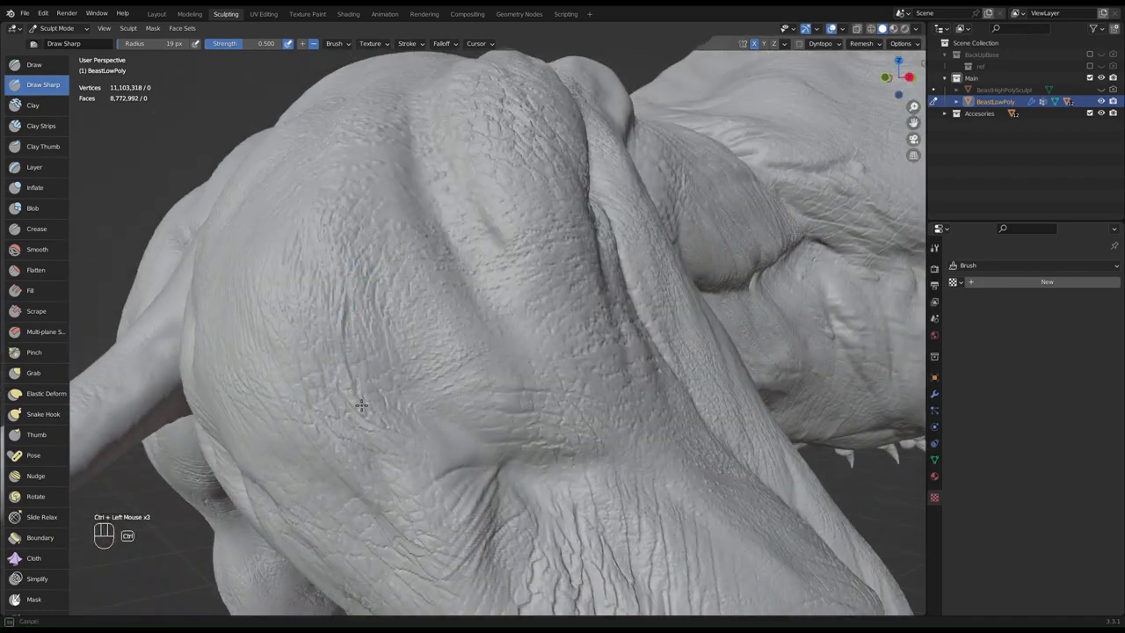
pyautogui.moveTo(386, 265); pyautogui.dragTo(375, 332, button='middle')
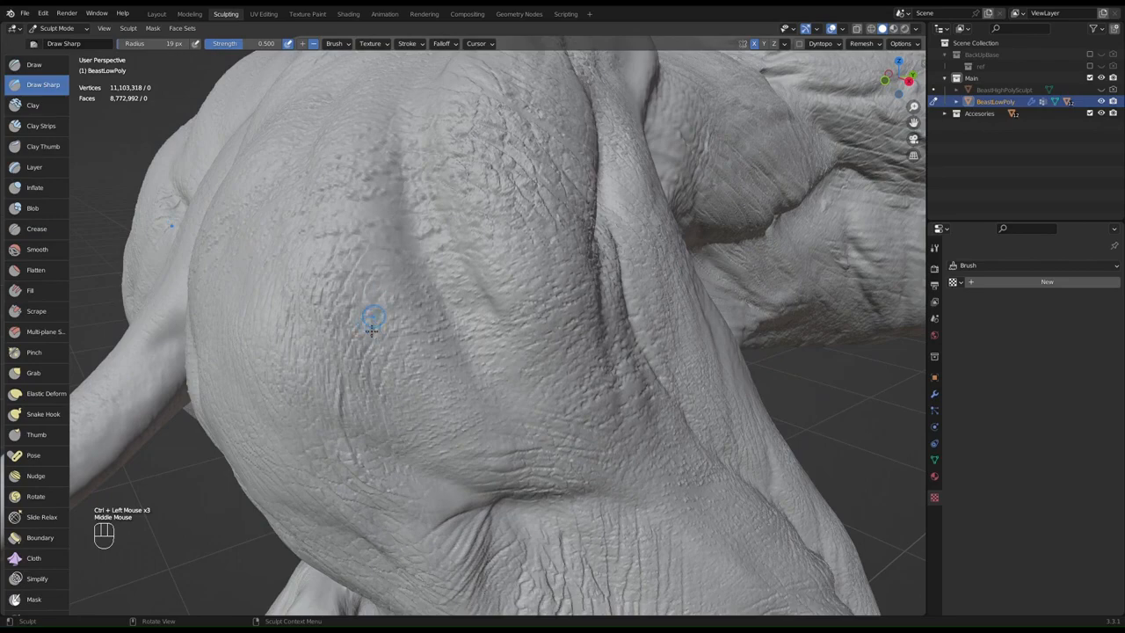
pyautogui.moveTo(372, 325)
pyautogui.mouseDown()
pyautogui.moveTo(359, 348)
pyautogui.moveTo(372, 356)
pyautogui.moveTo(389, 323)
pyautogui.mouseUp()
# - Raise skin folds across the bumpy outer hip muscle with inverted Draw Sharp strokes
pyautogui.keyDown('ctrl'); pyautogui.moveTo(490, 299); pyautogui.dragTo(523, 301); pyautogui.keyUp('ctrl')
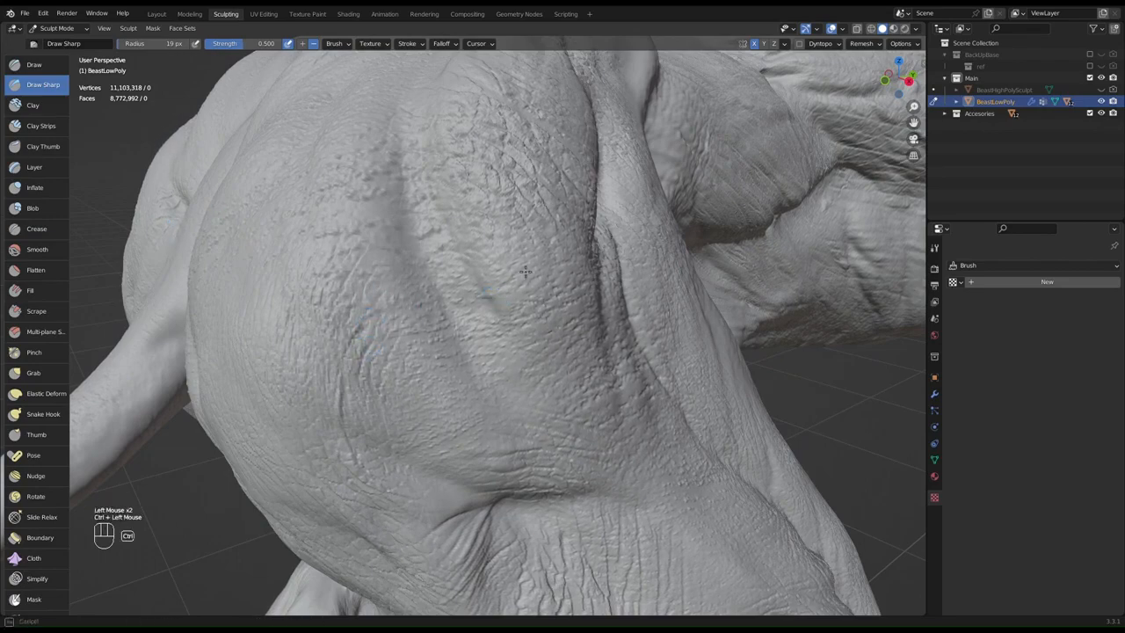
pyautogui.moveTo(525, 272)
pyautogui.keyDown('ctrl'); pyautogui.mouseDown(button='middle')
pyautogui.moveTo(472, 263)
pyautogui.moveTo(460, 321)
pyautogui.mouseUp(button='middle'); pyautogui.keyUp('ctrl')
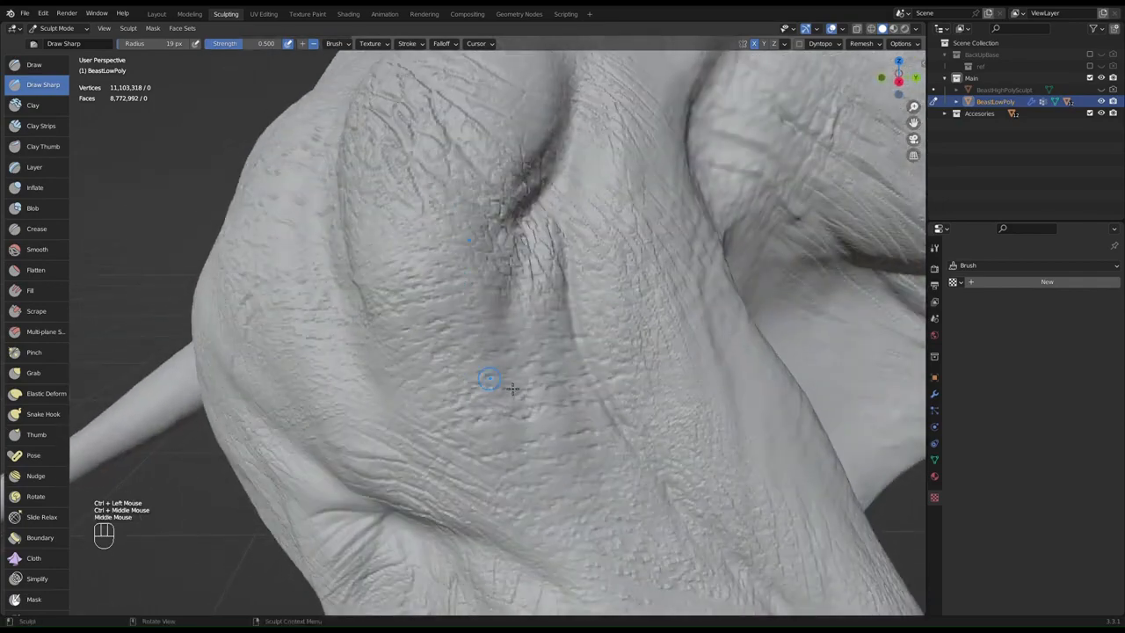
pyautogui.moveTo(513, 388)
pyautogui.keyDown('ctrl'); pyautogui.mouseDown()
pyautogui.moveTo(493, 387)
pyautogui.moveTo(598, 330)
pyautogui.mouseUp(); pyautogui.keyUp('ctrl')
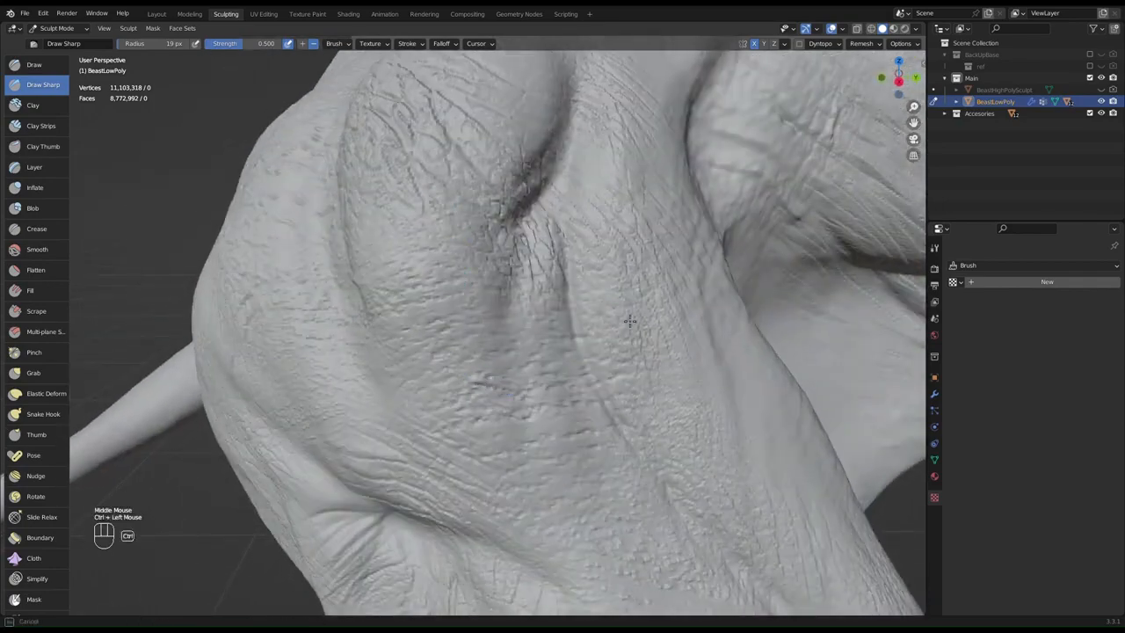
# - Carve thin wrinkles around the deep hip hollow and along the smooth fold beside it with Draw Sharp
pyautogui.moveTo(674, 322); pyautogui.dragTo(620, 332, button='middle')
pyautogui.moveTo(536, 296); pyautogui.dragTo(557, 369)
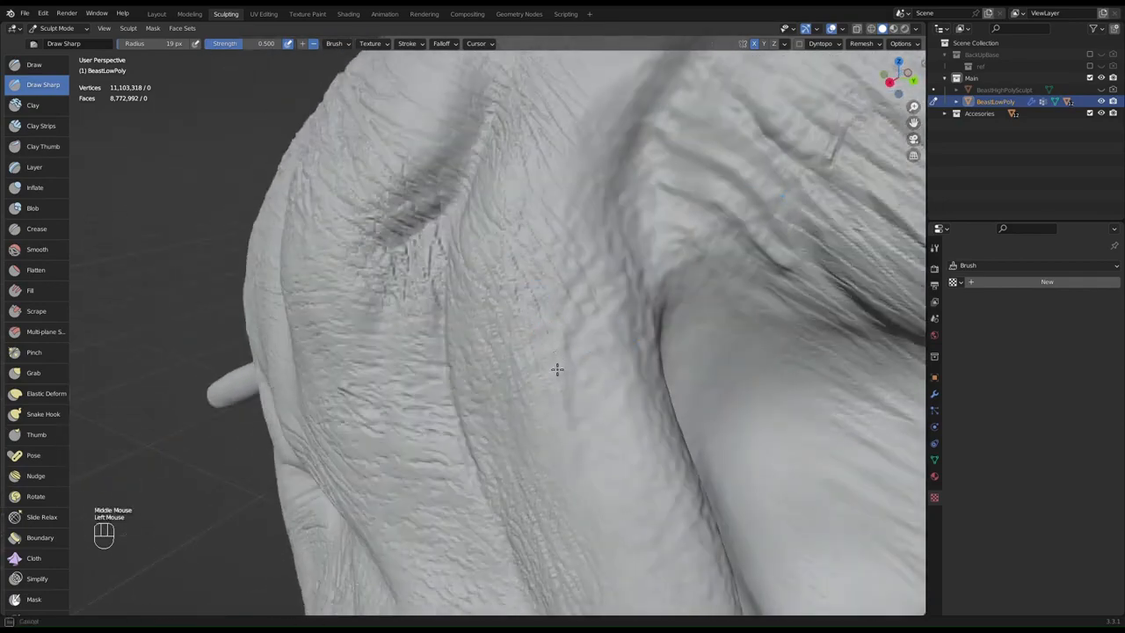
pyautogui.moveTo(521, 237)
pyautogui.mouseDown()
pyautogui.moveTo(522, 258)
pyautogui.moveTo(470, 211)
pyautogui.mouseUp()
pyautogui.moveTo(413, 159); pyautogui.dragTo(398, 133)
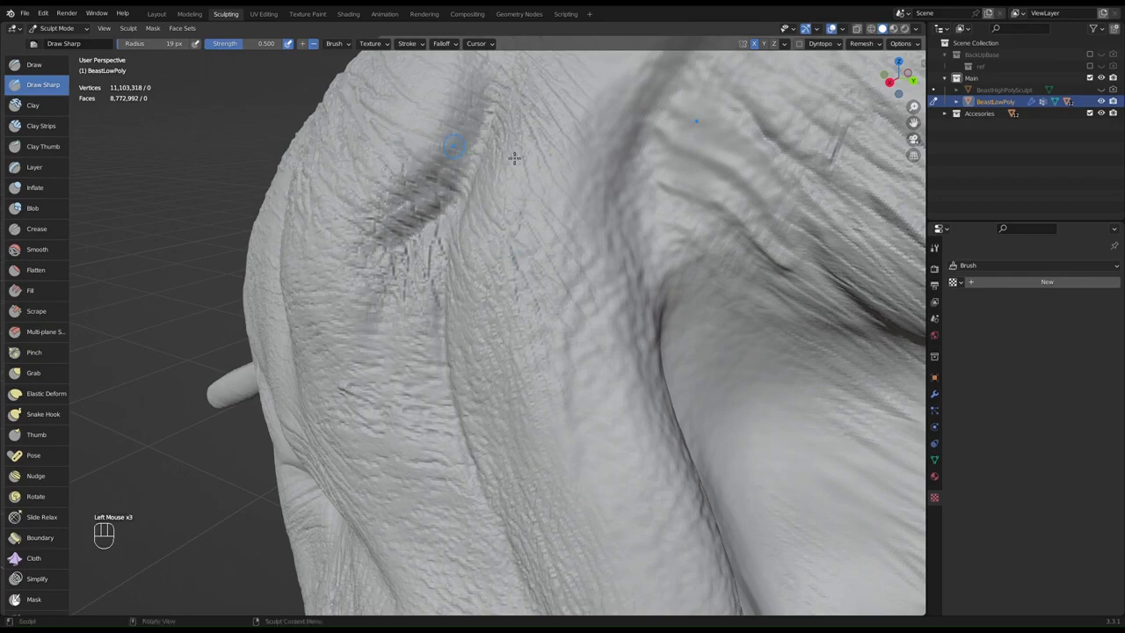
# - Deepen the upper end of the long vertical wrinkles on the outer lower thigh with Draw Sharp
pyautogui.moveTo(515, 158)
pyautogui.keyDown('ctrl'); pyautogui.mouseDown(button='middle')
pyautogui.moveTo(485, 215)
pyautogui.moveTo(539, 210)
pyautogui.mouseUp(button='middle'); pyautogui.keyUp('ctrl')
pyautogui.keyDown('shift'); pyautogui.moveTo(490, 369); pyautogui.dragTo(503, 239, button='middle'); pyautogui.keyUp('shift')
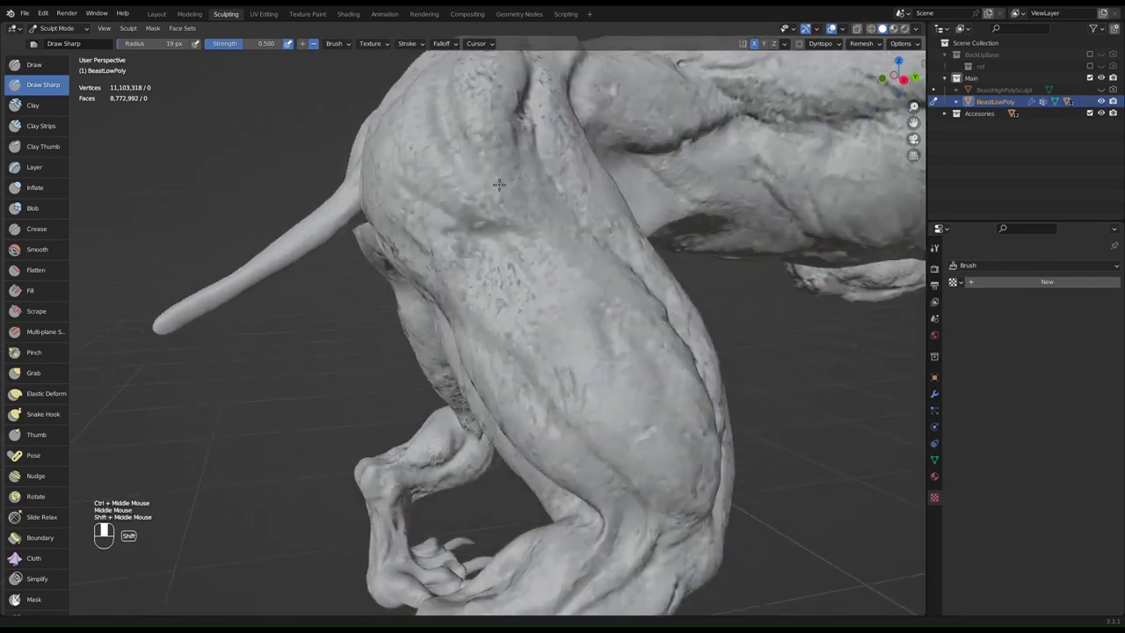
pyautogui.keyDown('ctrl'); pyautogui.moveTo(597, 299); pyautogui.dragTo(625, 256, button='middle'); pyautogui.keyUp('ctrl')
pyautogui.moveTo(626, 345)
pyautogui.keyDown('shift'); pyautogui.mouseDown(button='middle')
pyautogui.moveTo(525, 250)
pyautogui.moveTo(535, 319)
pyautogui.moveTo(648, 264)
pyautogui.moveTo(542, 354)
pyautogui.mouseUp(button='middle'); pyautogui.keyUp('shift')
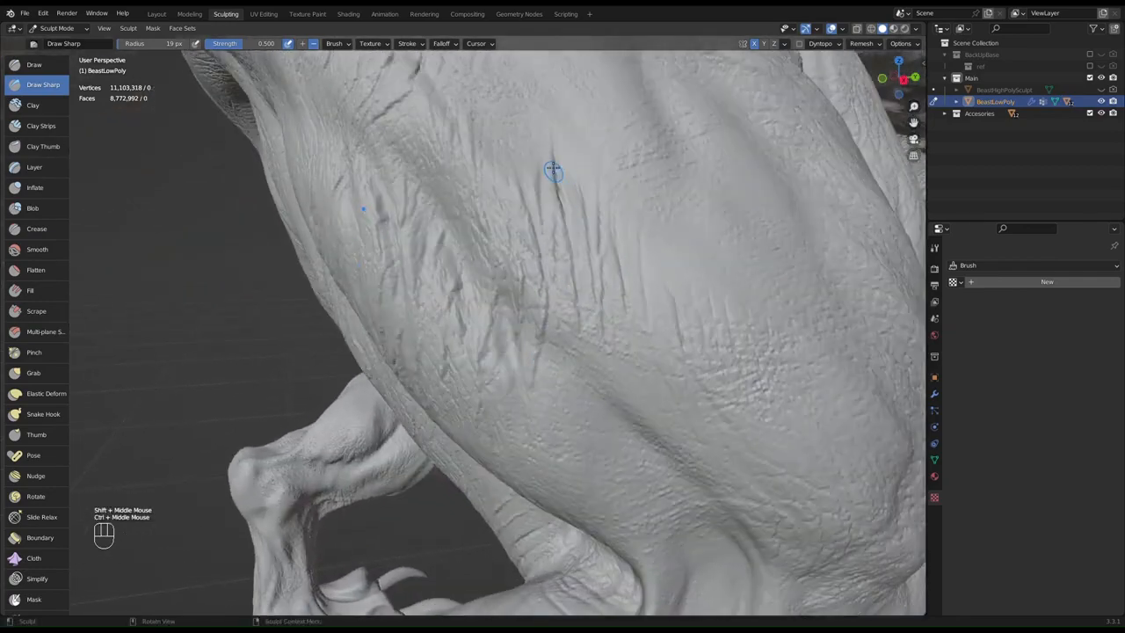
pyautogui.moveTo(545, 141); pyautogui.dragTo(566, 221)
pyautogui.moveTo(552, 154); pyautogui.dragTo(567, 225)
# - Carve the curved groove between the front thigh muscles deeper from its upper hook downward with Draw Sharp
pyautogui.moveTo(567, 225); pyautogui.dragTo(658, 191, button='middle')
pyautogui.moveTo(514, 233); pyautogui.dragTo(692, 163, button='middle')
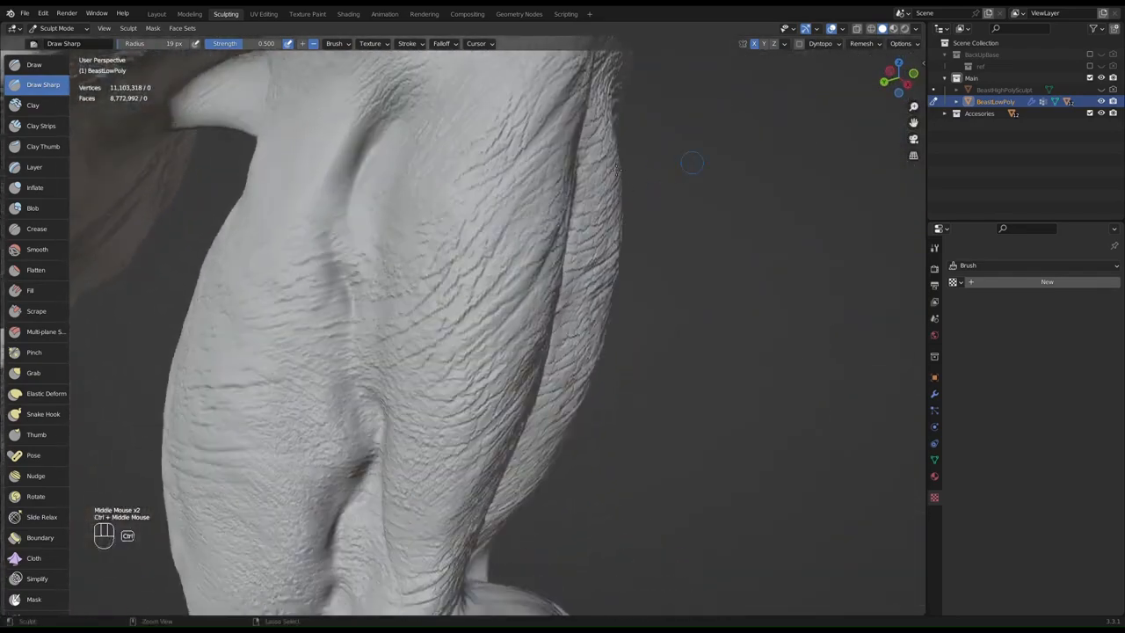
pyautogui.keyDown('shift'); pyautogui.moveTo(473, 203); pyautogui.dragTo(618, 280, button='middle'); pyautogui.keyUp('shift')
pyautogui.moveTo(577, 207); pyautogui.dragTo(557, 217)
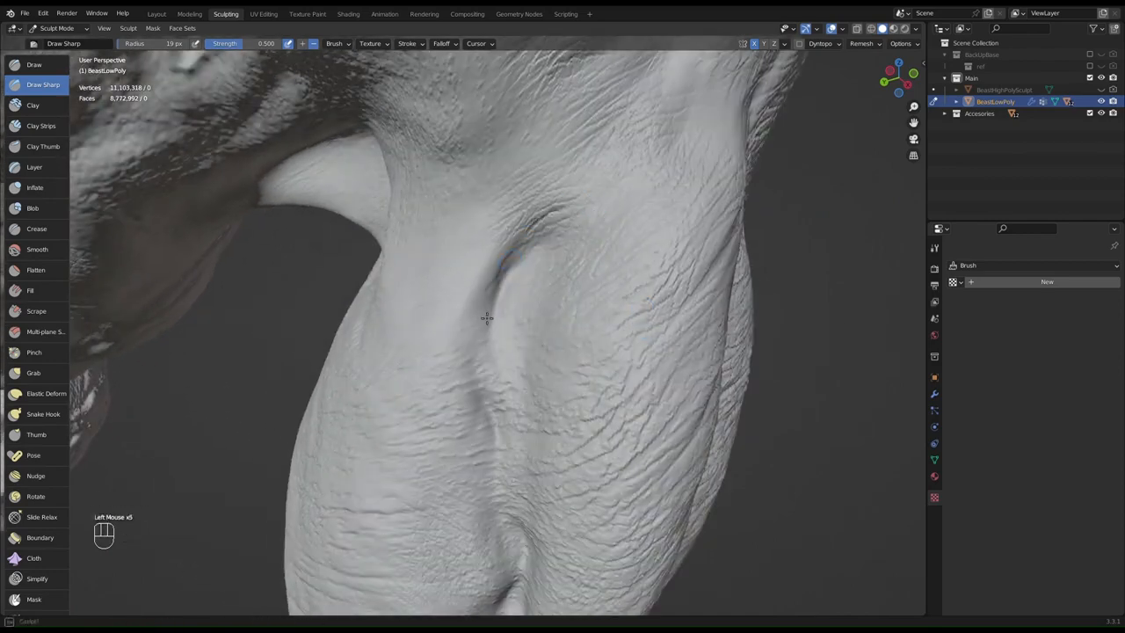
pyautogui.moveTo(486, 317)
pyautogui.mouseDown()
pyautogui.moveTo(502, 346)
pyautogui.moveTo(489, 377)
pyautogui.mouseUp()
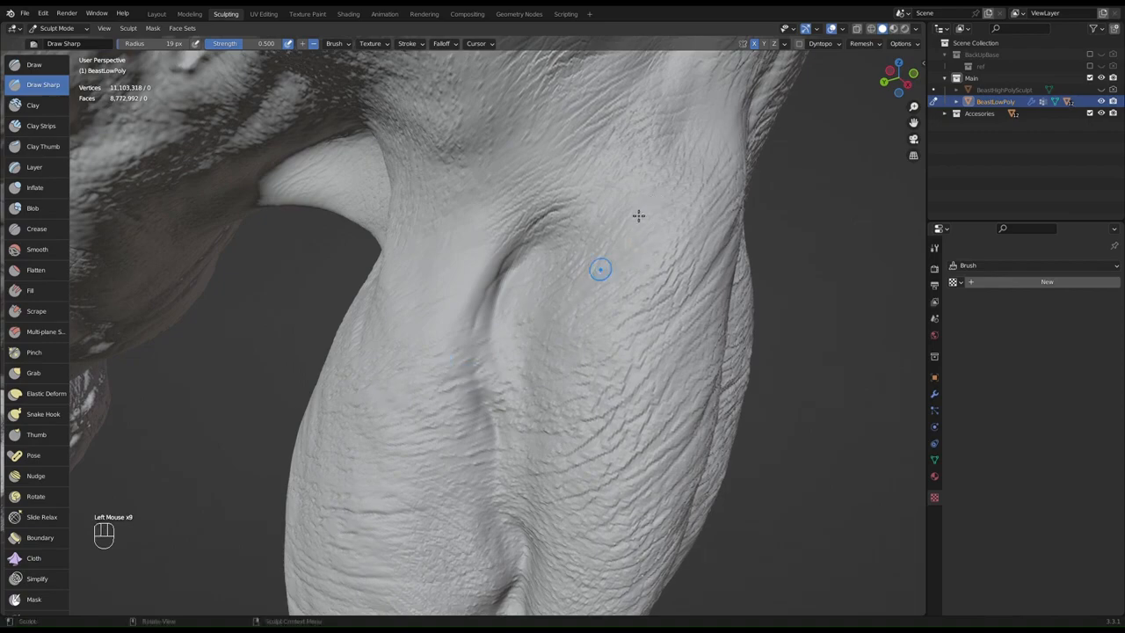
# - Raise the ridges between the diagonal skin creases on the thigh with inverted Draw Sharp strokes
pyautogui.moveTo(639, 216); pyautogui.dragTo(607, 290, button='middle')
pyautogui.keyDown('shift'); pyautogui.moveTo(607, 290); pyautogui.dragTo(580, 228, button='middle'); pyautogui.keyUp('shift')
pyautogui.moveTo(630, 194); pyautogui.dragTo(492, 246, button='middle')
pyautogui.keyDown('shift'); pyautogui.moveTo(492, 246); pyautogui.dragTo(413, 263, button='middle'); pyautogui.keyUp('shift')
pyautogui.keyDown('ctrl'); pyautogui.moveTo(413, 264); pyautogui.dragTo(400, 306, button='middle'); pyautogui.keyUp('ctrl')
pyautogui.keyDown('ctrl'); pyautogui.moveTo(430, 220); pyautogui.dragTo(666, 262, button='middle'); pyautogui.keyUp('ctrl')
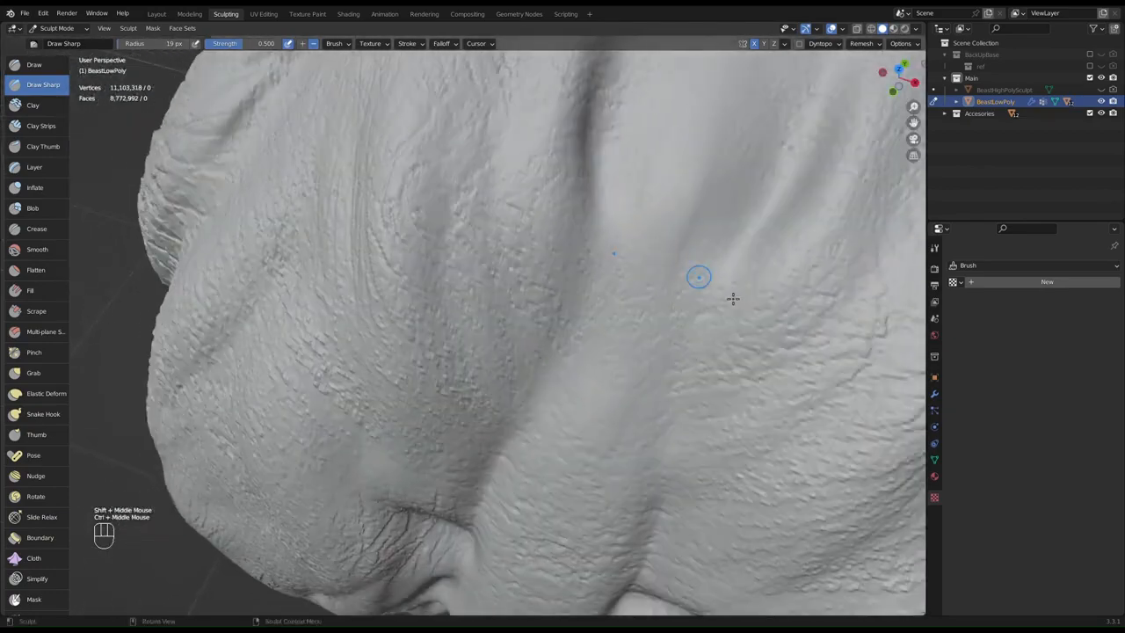
pyautogui.moveTo(733, 299)
pyautogui.keyDown('shift'); pyautogui.mouseDown(button='middle')
pyautogui.moveTo(610, 243)
pyautogui.moveTo(589, 255)
pyautogui.mouseUp(button='middle'); pyautogui.keyUp('shift')
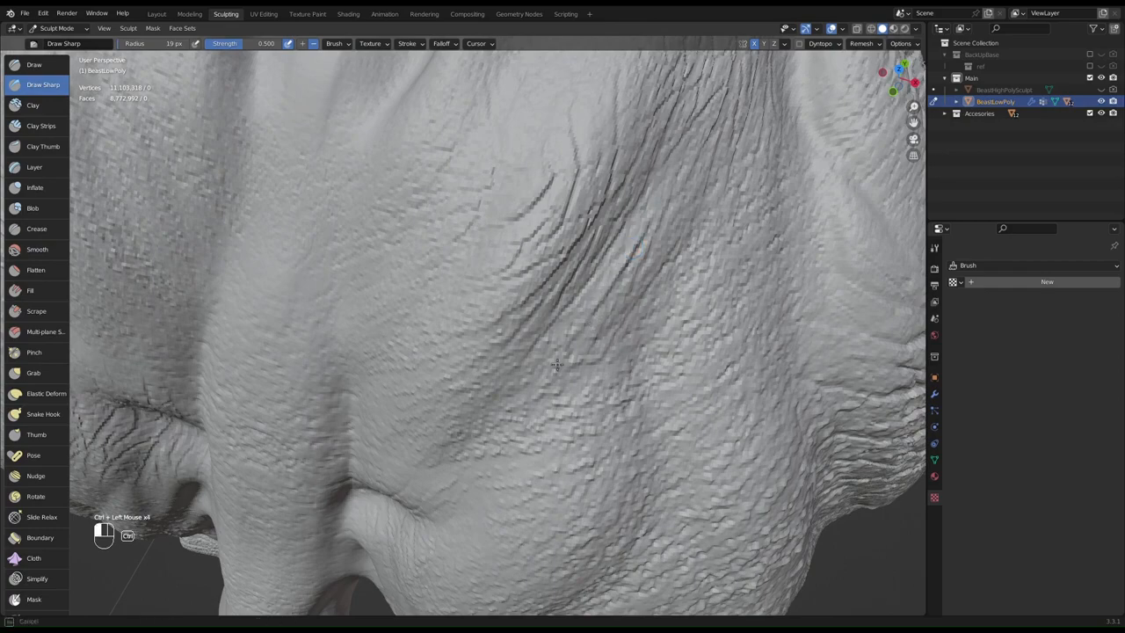
pyautogui.moveTo(685, 226)
pyautogui.mouseDown(button='middle')
pyautogui.moveTo(478, 258)
pyautogui.moveTo(542, 256)
pyautogui.moveTo(497, 262)
pyautogui.moveTo(407, 256)
pyautogui.moveTo(514, 258)
pyautogui.moveTo(567, 319)
pyautogui.moveTo(537, 290)
pyautogui.moveTo(545, 251)
pyautogui.mouseUp(button='middle')
# - Carve horizontal creases around the smooth underside of the hock bump with Draw Sharp
pyautogui.keyDown('shift'); pyautogui.moveTo(521, 318); pyautogui.dragTo(610, 186, button='middle'); pyautogui.keyUp('shift')
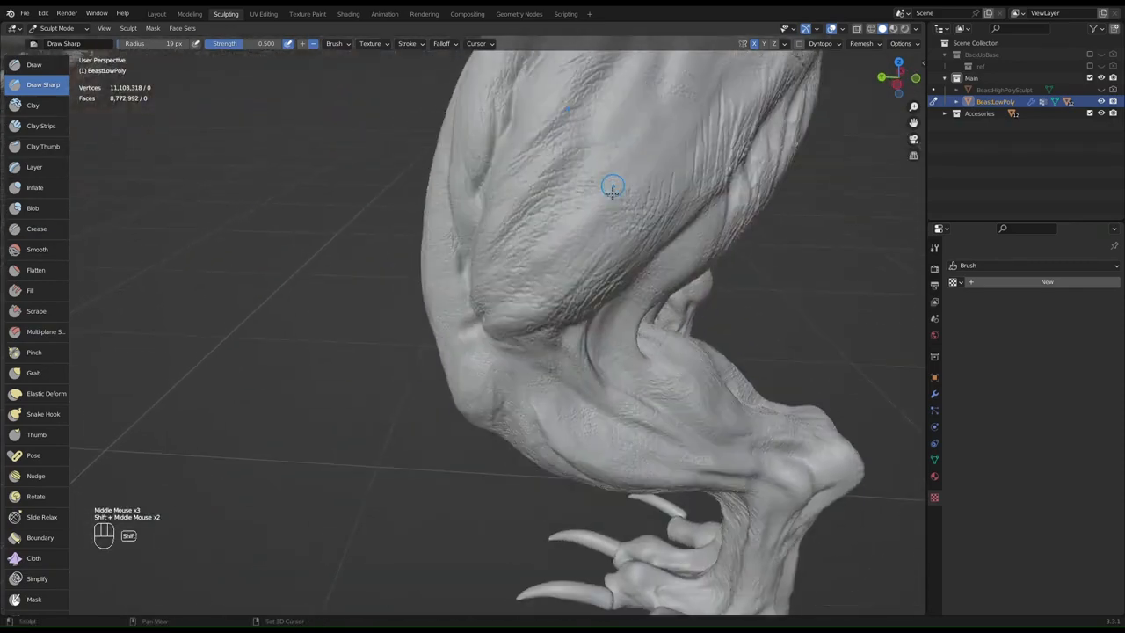
pyautogui.moveTo(584, 290)
pyautogui.mouseDown(button='middle')
pyautogui.moveTo(603, 251)
pyautogui.moveTo(615, 264)
pyautogui.moveTo(576, 282)
pyautogui.moveTo(610, 263)
pyautogui.moveTo(742, 259)
pyautogui.moveTo(585, 252)
pyautogui.moveTo(553, 262)
pyautogui.moveTo(578, 314)
pyautogui.moveTo(540, 281)
pyautogui.moveTo(431, 279)
pyautogui.moveTo(525, 232)
pyautogui.mouseUp(button='middle')
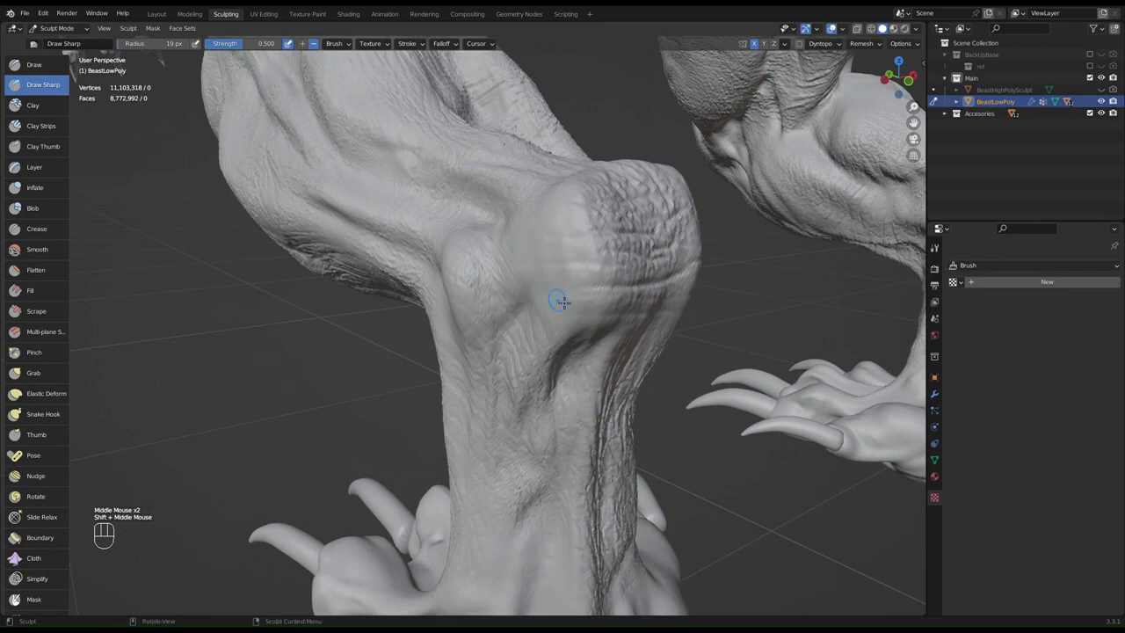
pyautogui.moveTo(526, 297); pyautogui.dragTo(511, 299)
pyautogui.moveTo(576, 286); pyautogui.dragTo(589, 286)
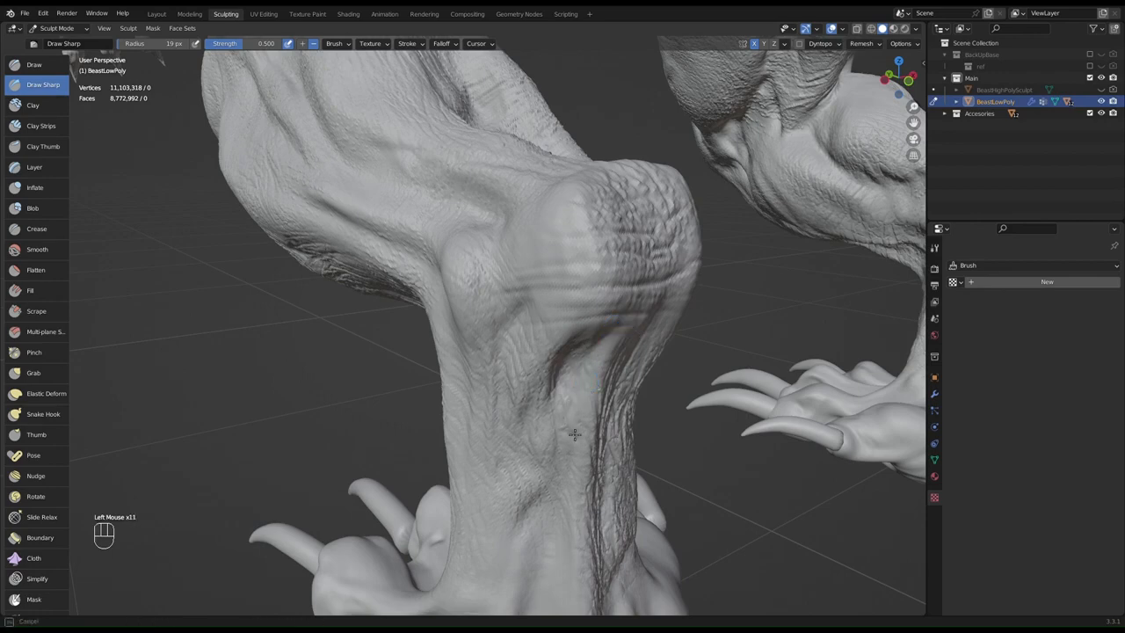
# - Carve wrinkles along the front of the ankle and the underside of the lower leg with Draw Sharp
pyautogui.moveTo(574, 434); pyautogui.dragTo(679, 364, button='middle')
pyautogui.moveTo(713, 323)
pyautogui.mouseDown()
pyautogui.moveTo(744, 361)
pyautogui.moveTo(699, 293)
pyautogui.moveTo(729, 304)
pyautogui.mouseUp()
pyautogui.moveTo(608, 248); pyautogui.dragTo(686, 216, button='middle')
pyautogui.moveTo(647, 201); pyautogui.dragTo(603, 195)
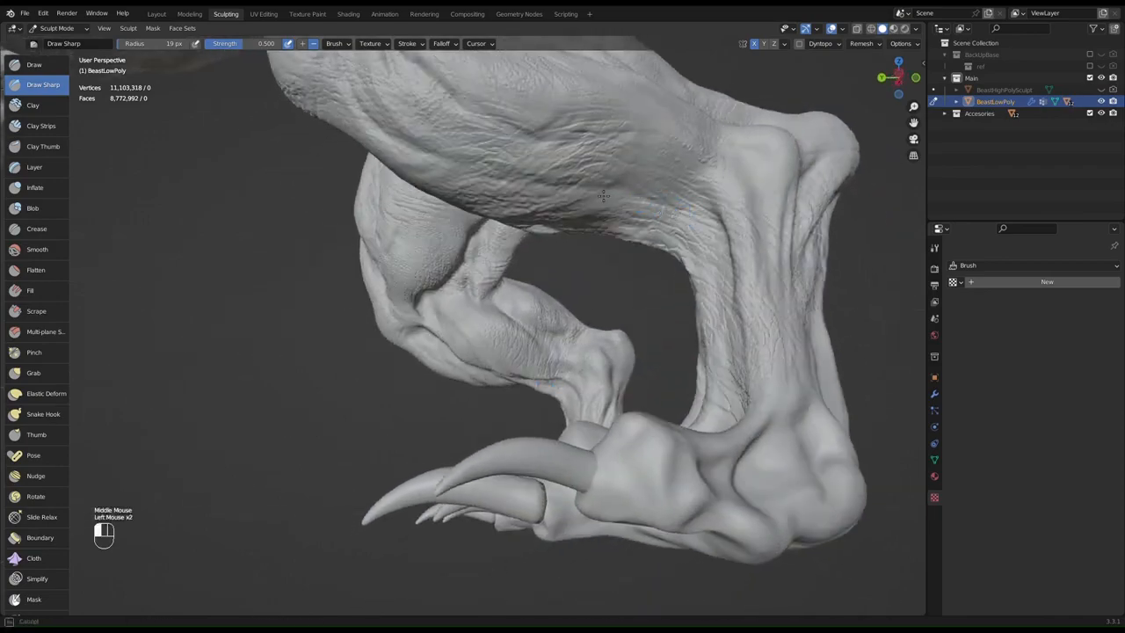
# - Carve horizontal wrinkles across the smooth skin just below the creased knee with Draw Sharp
pyautogui.moveTo(700, 203); pyautogui.dragTo(769, 329, button='middle')
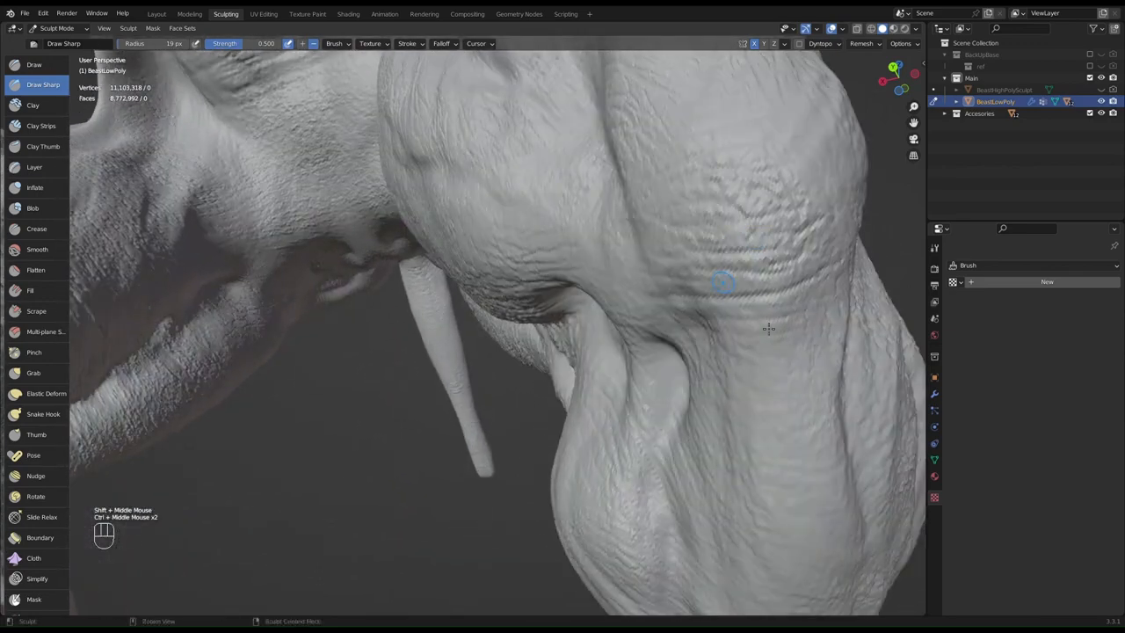
pyautogui.moveTo(835, 307); pyautogui.dragTo(813, 316)
pyautogui.moveTo(747, 322)
pyautogui.mouseDown()
pyautogui.moveTo(780, 335)
pyautogui.moveTo(755, 330)
pyautogui.moveTo(754, 363)
pyautogui.moveTo(766, 372)
pyautogui.moveTo(752, 382)
pyautogui.mouseUp()
pyautogui.moveTo(814, 402); pyautogui.dragTo(760, 409)
pyautogui.moveTo(796, 404); pyautogui.dragTo(762, 416)
pyautogui.moveTo(806, 458); pyautogui.dragTo(801, 462)
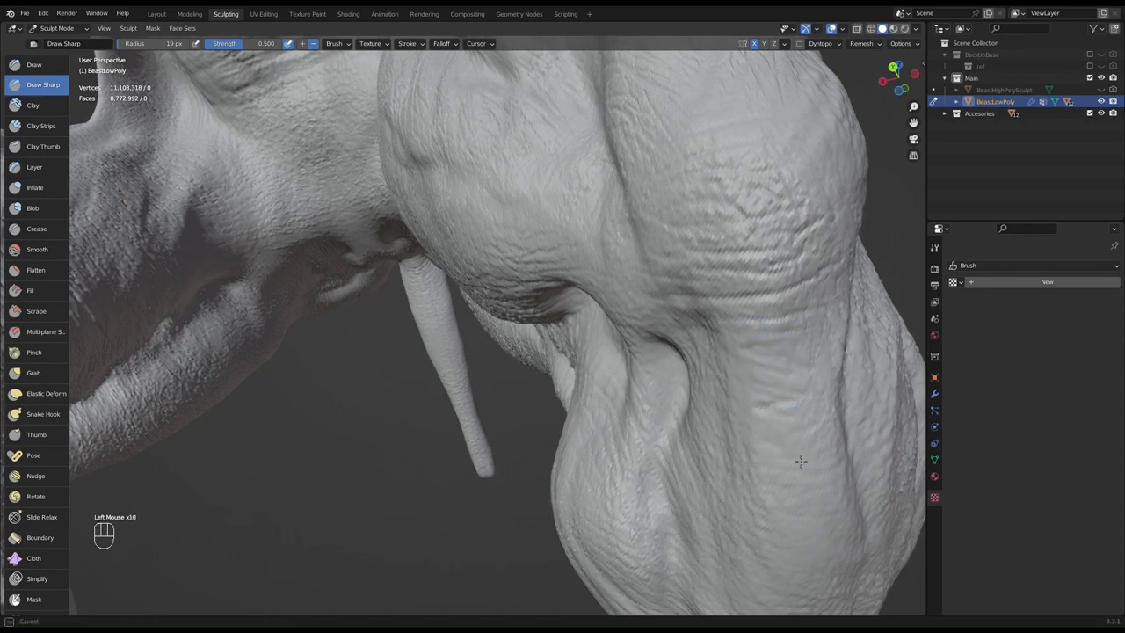
pyautogui.click(878, 401)
# - Cut short creases into the upper front thigh with small Draw Sharp strokes
pyautogui.moveTo(878, 401); pyautogui.dragTo(829, 347, button='middle')
pyautogui.moveTo(719, 329); pyautogui.dragTo(722, 353, button='middle')
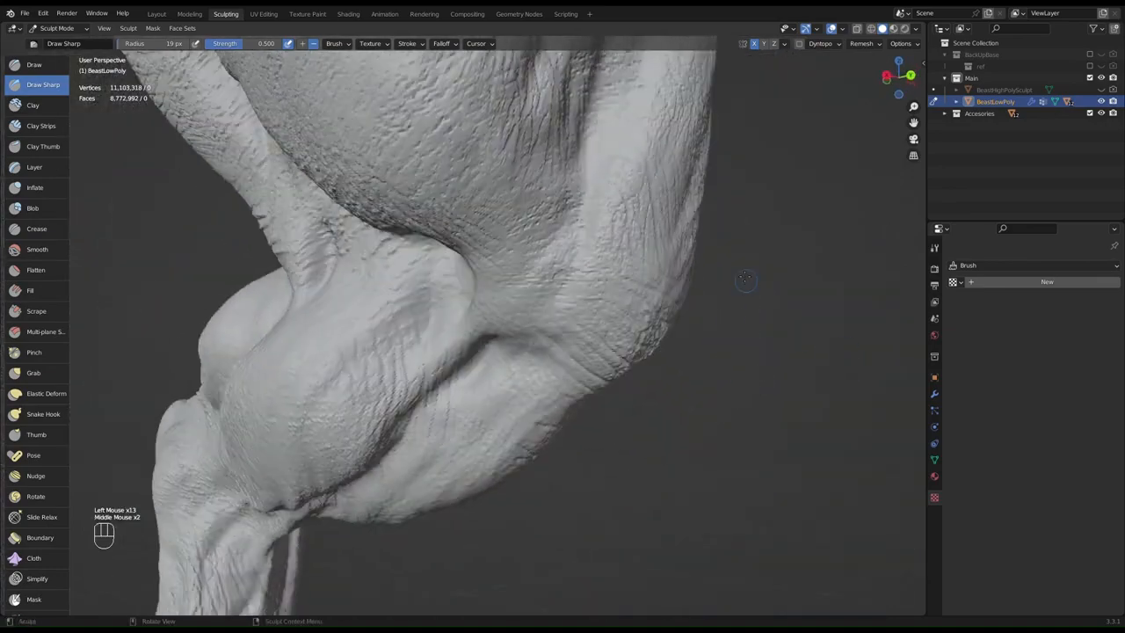
pyautogui.keyDown('ctrl'); pyautogui.moveTo(602, 285); pyautogui.dragTo(571, 308, button='middle'); pyautogui.keyUp('ctrl')
pyautogui.keyDown('ctrl'); pyautogui.moveTo(520, 279); pyautogui.dragTo(486, 291, button='middle'); pyautogui.keyUp('ctrl')
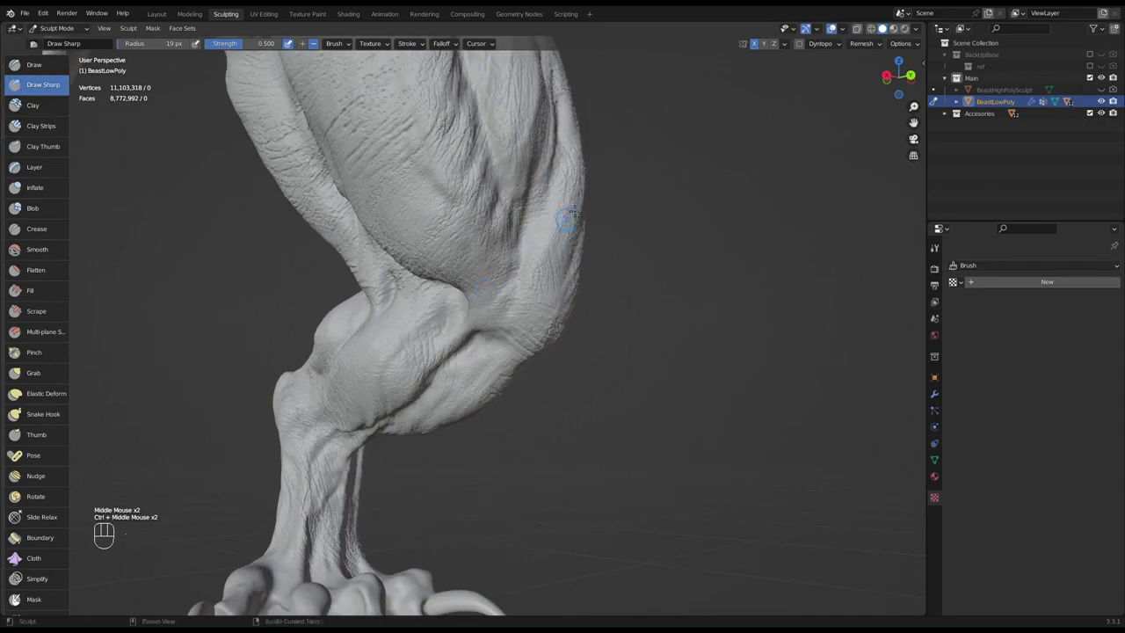
pyautogui.keyDown('shift'); pyautogui.moveTo(573, 212); pyautogui.dragTo(714, 359, button='middle'); pyautogui.keyUp('shift')
pyautogui.moveTo(681, 292); pyautogui.dragTo(642, 295, button='middle')
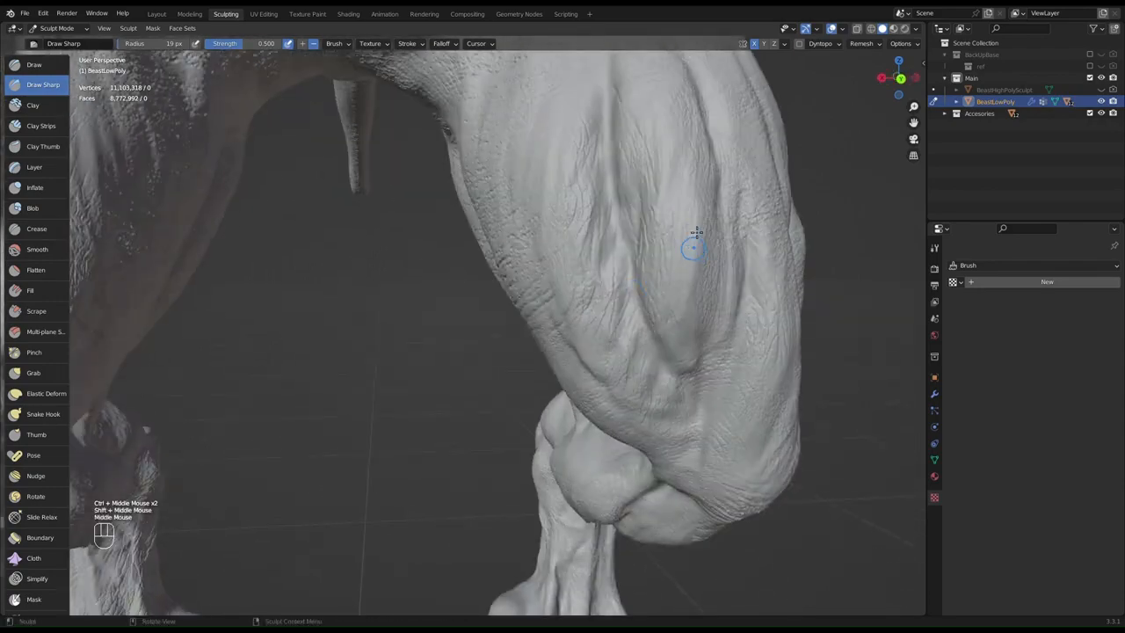
pyautogui.keyDown('shift'); pyautogui.moveTo(697, 232); pyautogui.dragTo(695, 397, button='middle'); pyautogui.keyUp('shift')
pyautogui.keyDown('shift'); pyautogui.moveTo(646, 303); pyautogui.dragTo(656, 339, button='middle'); pyautogui.keyUp('shift')
pyautogui.moveTo(682, 363); pyautogui.dragTo(664, 363)
pyautogui.moveTo(662, 359); pyautogui.dragTo(647, 364)
pyautogui.moveTo(659, 353); pyautogui.dragTo(648, 346)
# - Carve long vertical wrinkles down the front thigh muscle with Draw Sharp
pyautogui.moveTo(648, 347)
pyautogui.mouseDown(button='middle')
pyautogui.moveTo(608, 360)
pyautogui.moveTo(650, 272)
pyautogui.mouseUp(button='middle')
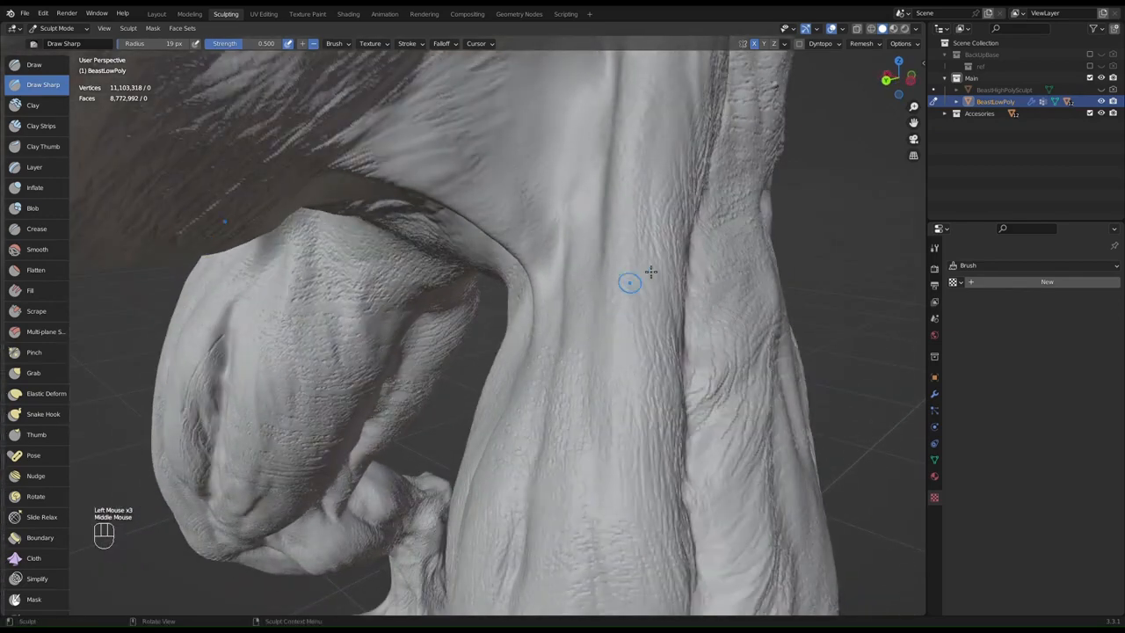
pyautogui.moveTo(646, 387)
pyautogui.mouseDown()
pyautogui.moveTo(639, 427)
pyautogui.moveTo(661, 524)
pyautogui.mouseUp()
pyautogui.moveTo(642, 472); pyautogui.dragTo(655, 508)
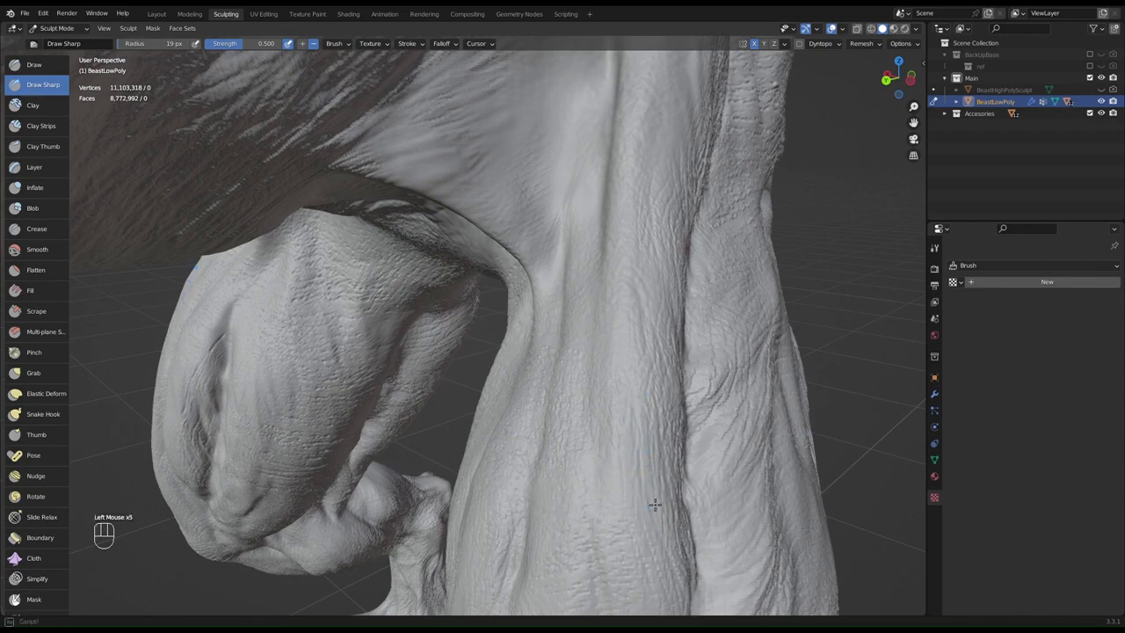
pyautogui.moveTo(636, 430); pyautogui.dragTo(627, 455)
# - Carve creases across the outer thigh beside the deep groove and raise a fold with an inverted Draw Sharp stroke
pyautogui.moveTo(648, 417); pyautogui.dragTo(582, 425, button='middle')
pyautogui.moveTo(513, 482); pyautogui.dragTo(479, 520)
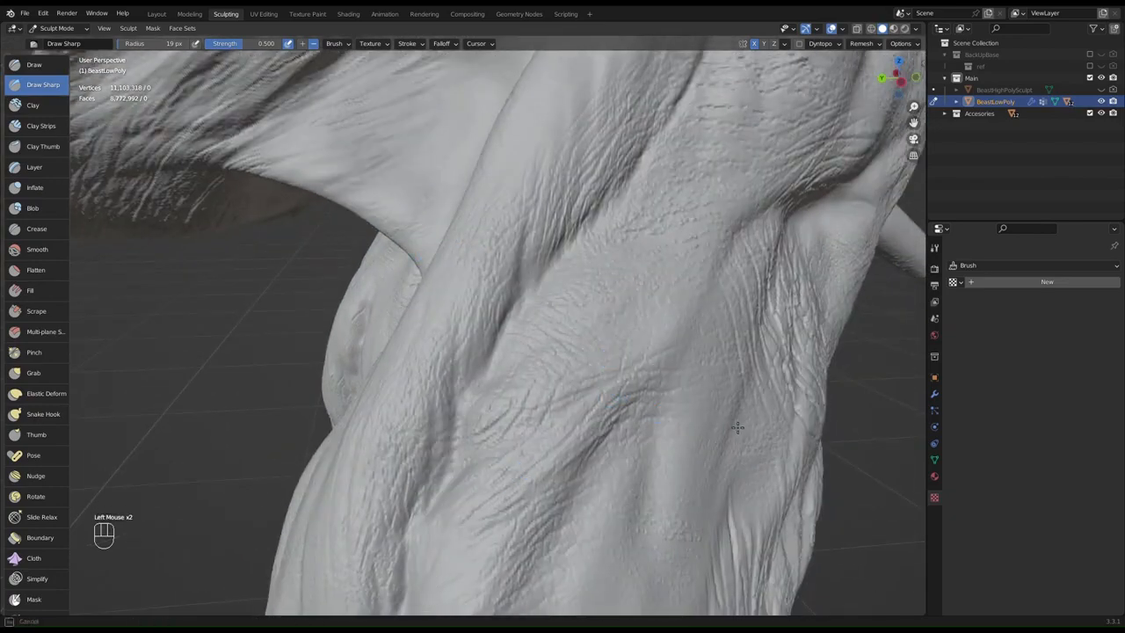
pyautogui.moveTo(731, 412)
pyautogui.keyDown('ctrl'); pyautogui.mouseDown()
pyautogui.moveTo(643, 421)
pyautogui.moveTo(707, 354)
pyautogui.mouseUp(); pyautogui.keyUp('ctrl')
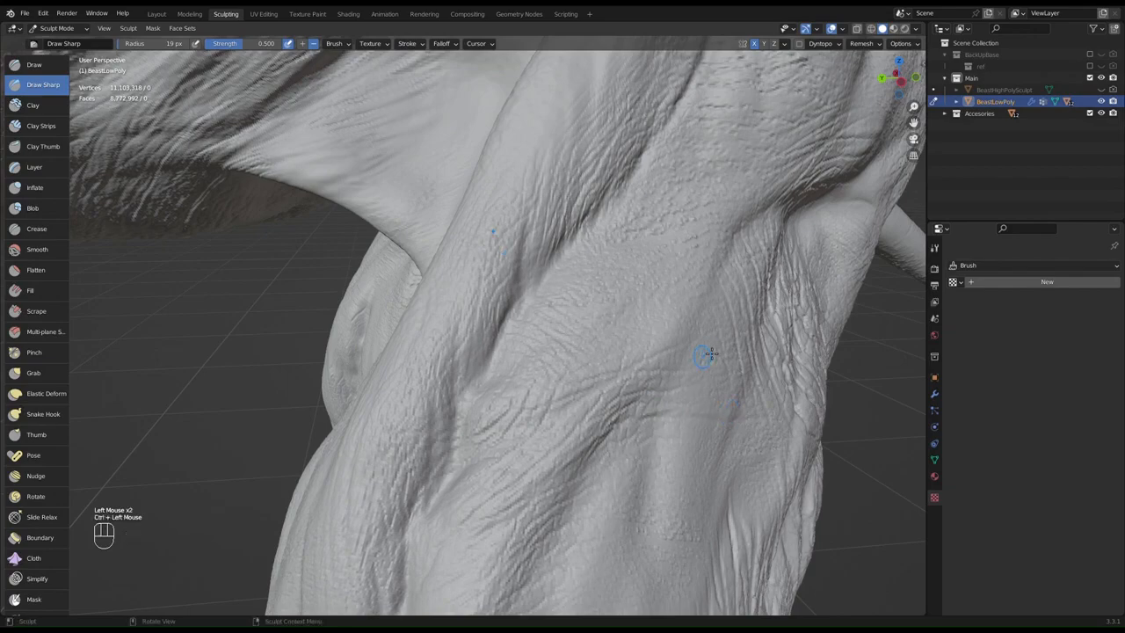
# - Raise long vertical skin ridges along the upper front thigh muscle with inverted Draw Sharp strokes
pyautogui.keyDown('ctrl'); pyautogui.moveTo(700, 347); pyautogui.dragTo(490, 358, button='middle'); pyautogui.keyUp('ctrl')
pyautogui.keyDown('shift'); pyautogui.moveTo(626, 331); pyautogui.dragTo(721, 237, button='middle'); pyautogui.keyUp('shift')
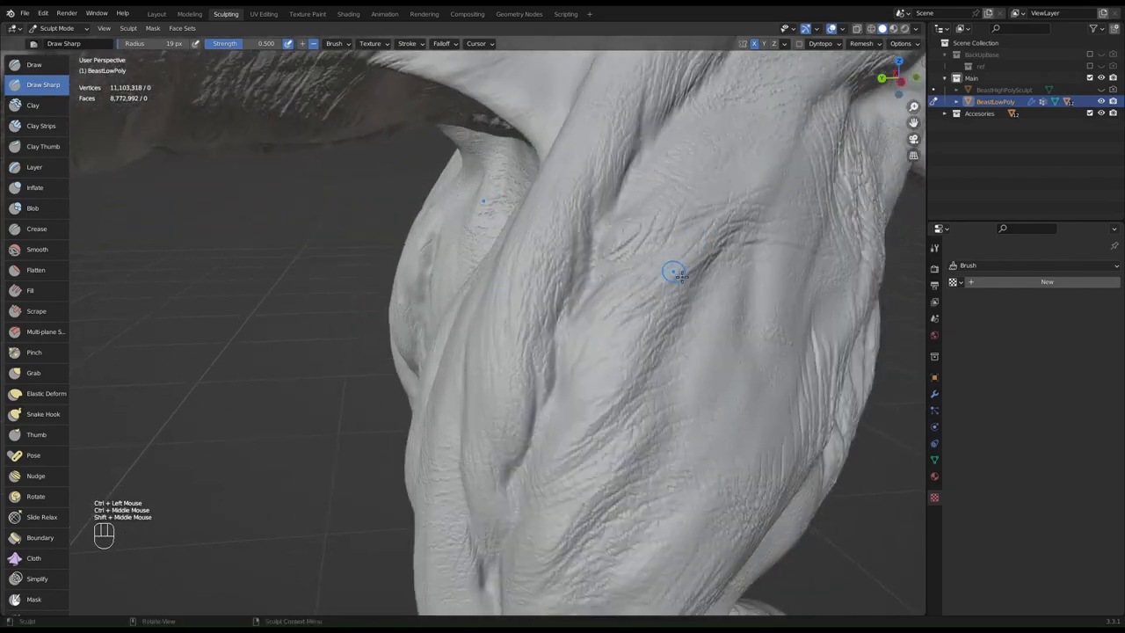
pyautogui.moveTo(547, 278)
pyautogui.keyDown('ctrl'); pyautogui.mouseDown(button='middle')
pyautogui.moveTo(503, 276)
pyautogui.moveTo(528, 277)
pyautogui.mouseUp(button='middle'); pyautogui.keyUp('ctrl')
pyautogui.moveTo(642, 281); pyautogui.dragTo(485, 275, button='middle')
pyautogui.keyDown('ctrl'); pyautogui.moveTo(706, 329); pyautogui.dragTo(457, 325, button='middle'); pyautogui.keyUp('ctrl')
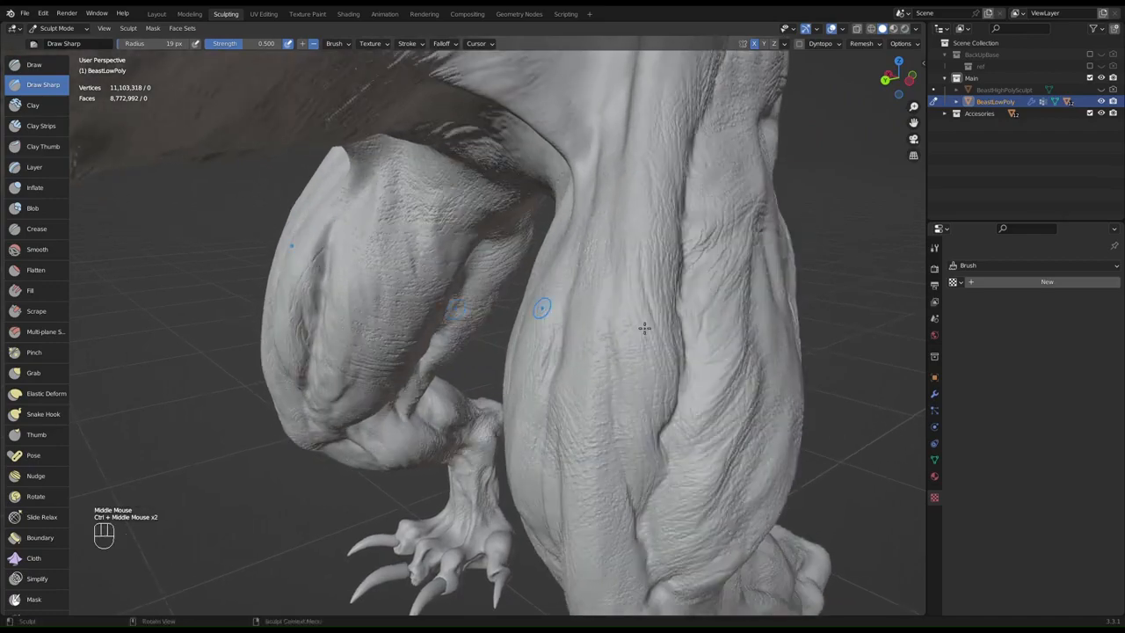
pyautogui.keyDown('ctrl'); pyautogui.moveTo(682, 350); pyautogui.dragTo(659, 409, button='middle'); pyautogui.keyUp('ctrl')
pyautogui.moveTo(651, 368)
pyautogui.keyDown('ctrl'); pyautogui.mouseDown(button='middle')
pyautogui.moveTo(619, 306)
pyautogui.moveTo(535, 301)
pyautogui.moveTo(534, 284)
pyautogui.moveTo(590, 305)
pyautogui.moveTo(613, 286)
pyautogui.moveTo(767, 246)
pyautogui.moveTo(672, 269)
pyautogui.mouseUp(button='middle'); pyautogui.keyUp('ctrl')
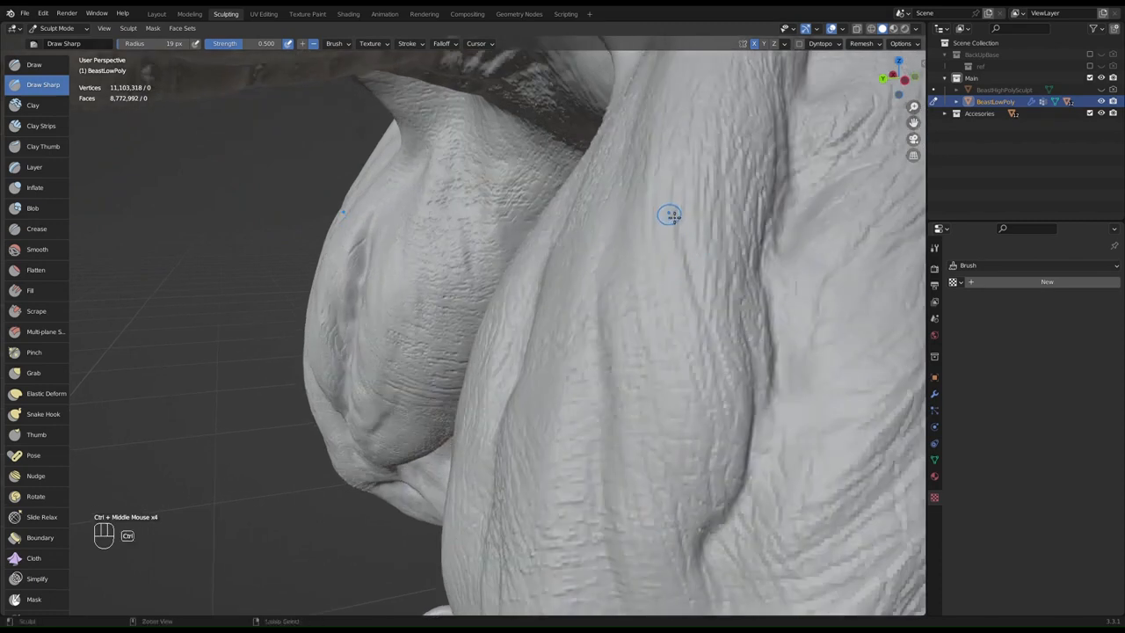
pyautogui.keyDown('ctrl'); pyautogui.moveTo(672, 191); pyautogui.dragTo(689, 285); pyautogui.keyUp('ctrl')
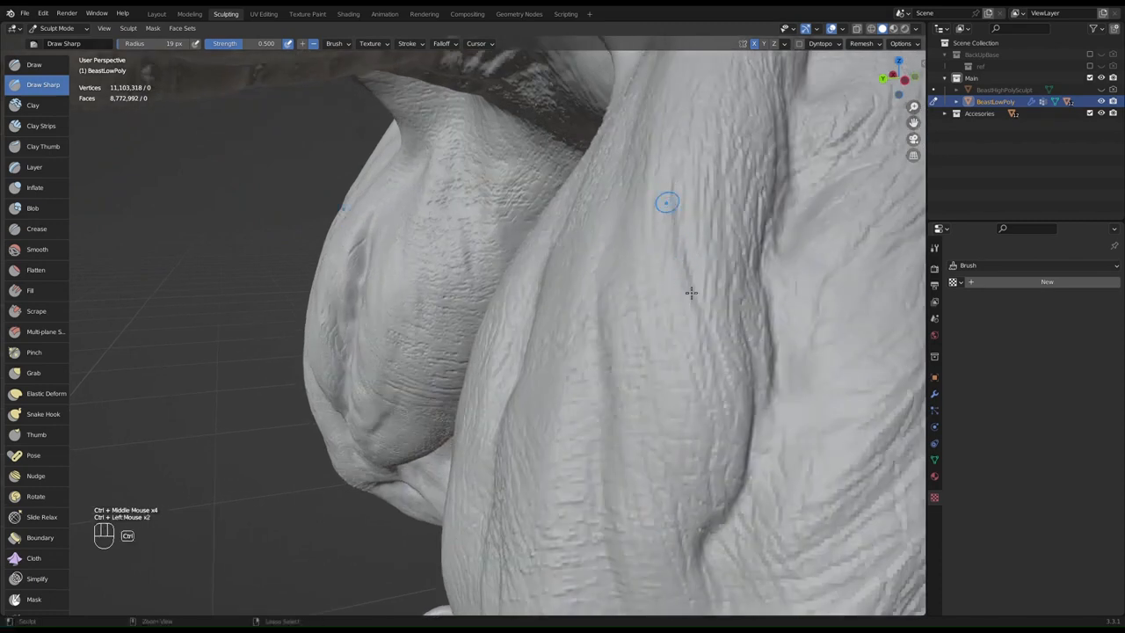
pyautogui.keyDown('ctrl'); pyautogui.moveTo(682, 226); pyautogui.dragTo(691, 267); pyautogui.keyUp('ctrl')
pyautogui.moveTo(672, 149)
pyautogui.keyDown('ctrl'); pyautogui.mouseDown()
pyautogui.moveTo(700, 313)
pyautogui.moveTo(692, 326)
pyautogui.mouseUp(); pyautogui.keyUp('ctrl')
pyautogui.moveTo(705, 392)
pyautogui.keyDown('ctrl'); pyautogui.mouseDown()
pyautogui.moveTo(705, 405)
pyautogui.moveTo(665, 414)
pyautogui.moveTo(674, 428)
pyautogui.moveTo(686, 410)
pyautogui.mouseUp(); pyautogui.keyUp('ctrl')
# - Extend the raised vertical ridges down the lower front thigh muscle with inverted Draw Sharp strokes
pyautogui.moveTo(691, 275); pyautogui.dragTo(710, 275, button='middle')
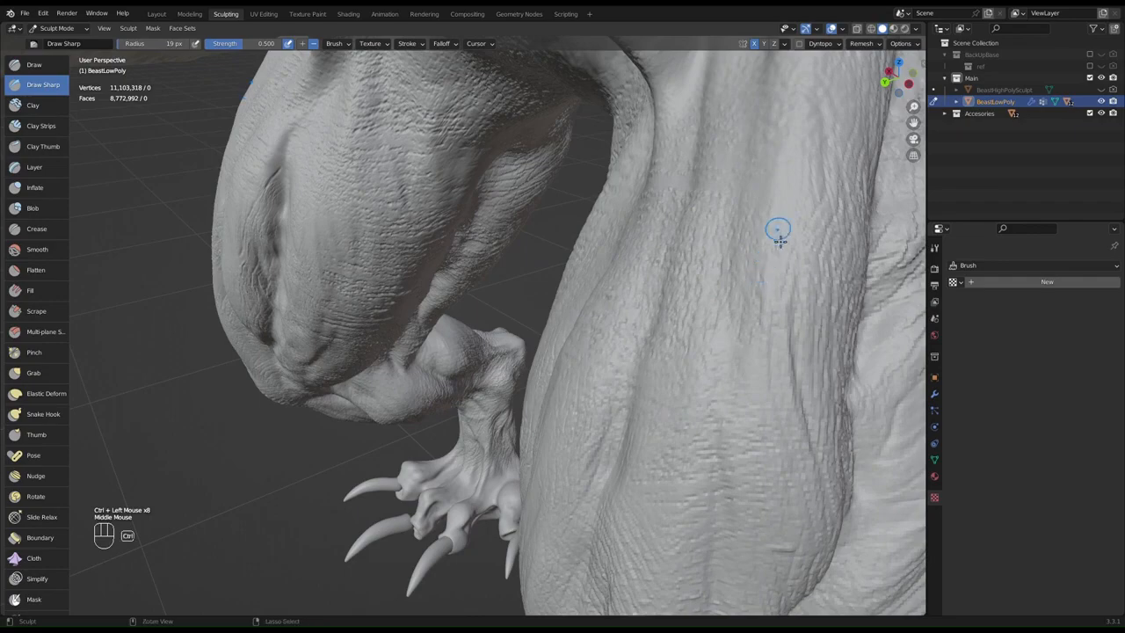
pyautogui.keyDown('ctrl'); pyautogui.moveTo(777, 231); pyautogui.dragTo(776, 432); pyautogui.keyUp('ctrl')
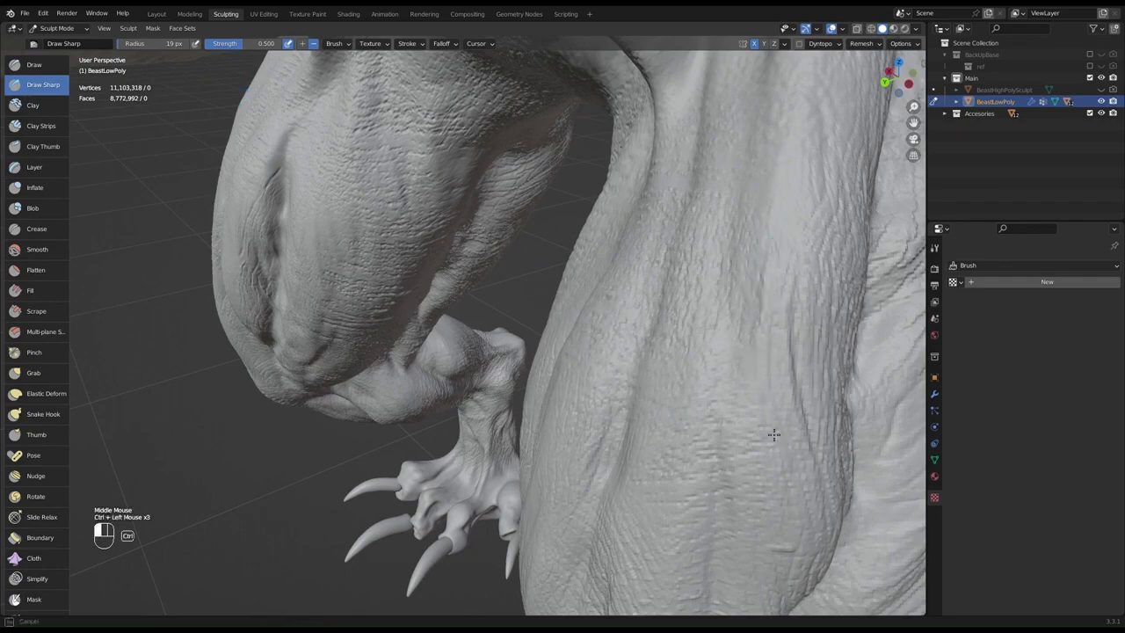
pyautogui.keyDown('ctrl'); pyautogui.moveTo(767, 314); pyautogui.dragTo(788, 468); pyautogui.keyUp('ctrl')
pyautogui.moveTo(760, 320); pyautogui.dragTo(711, 314, button='middle')
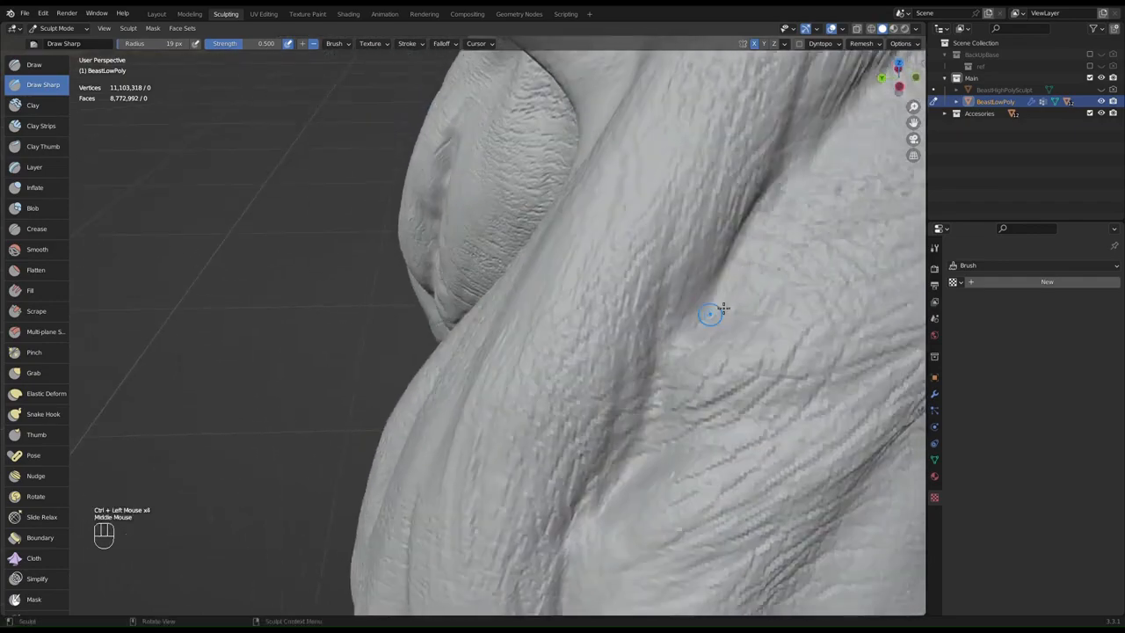
# - Set the Draw Sharp radius to 43 px and raise ridges along the thigh muscle's edge beside the deep groove with inverted strokes
pyautogui.press('f')
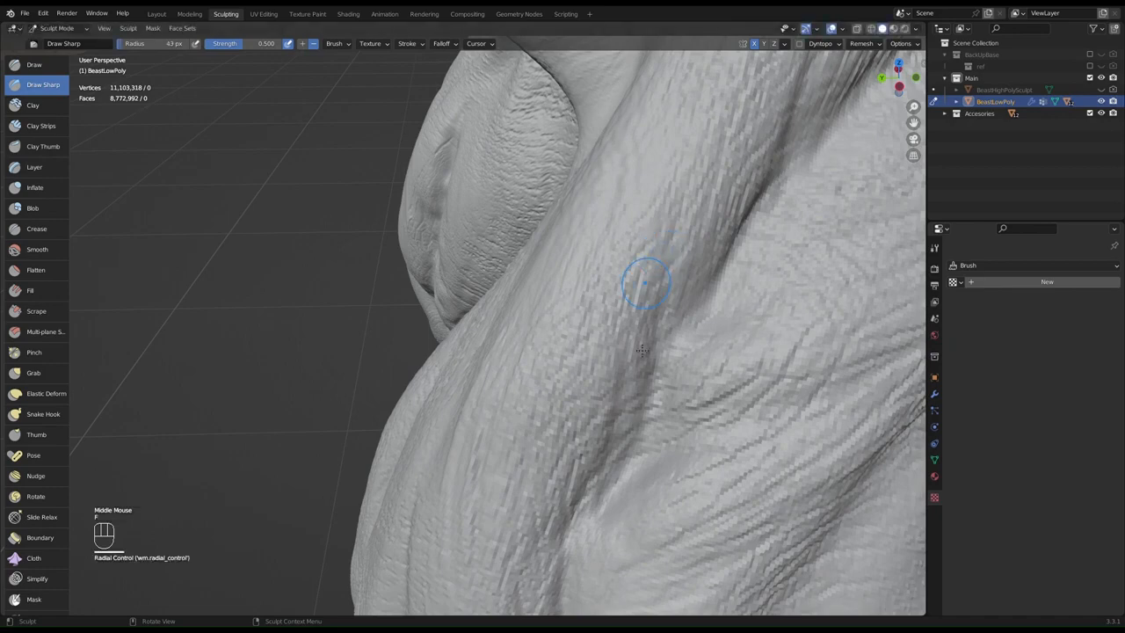
pyautogui.keyDown('ctrl'); pyautogui.moveTo(645, 395); pyautogui.dragTo(624, 419); pyautogui.keyUp('ctrl')
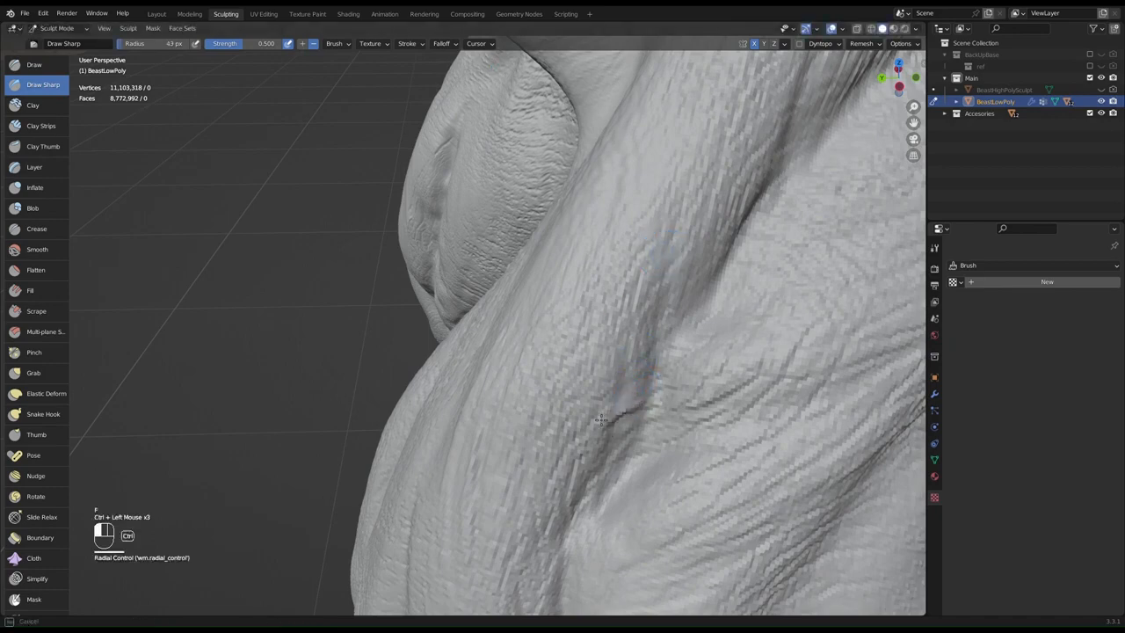
pyautogui.moveTo(601, 420); pyautogui.dragTo(695, 264, button='middle')
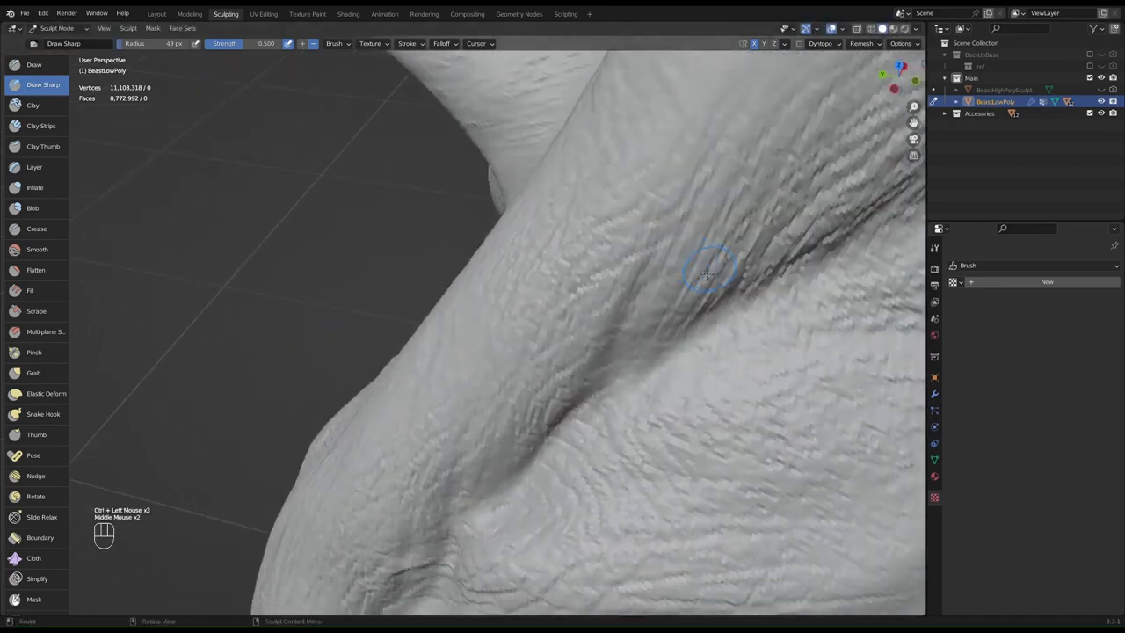
pyautogui.keyDown('ctrl'); pyautogui.moveTo(718, 278); pyautogui.dragTo(672, 341); pyautogui.keyUp('ctrl')
pyautogui.keyDown('ctrl'); pyautogui.moveTo(692, 304); pyautogui.dragTo(643, 376); pyautogui.keyUp('ctrl')
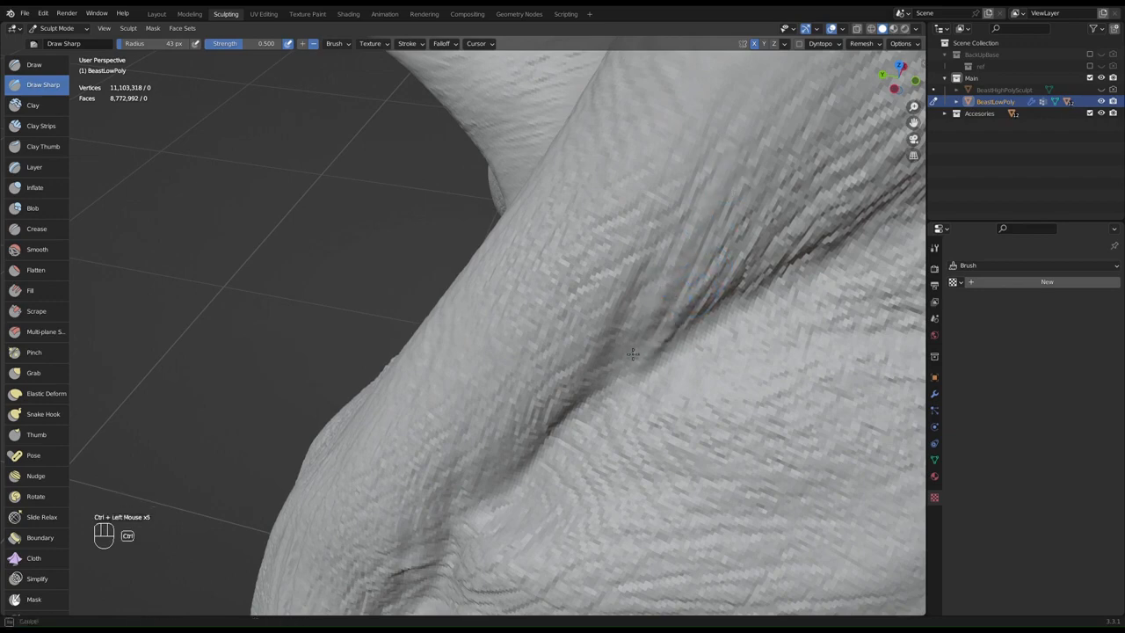
# - Continue the raised skin ridges farther along the groove and over the thigh muscle with inverted Draw Sharp strokes
pyautogui.moveTo(716, 239); pyautogui.dragTo(766, 272, button='middle')
pyautogui.moveTo(765, 272)
pyautogui.keyDown('ctrl'); pyautogui.mouseDown()
pyautogui.moveTo(721, 304)
pyautogui.moveTo(721, 294)
pyautogui.moveTo(655, 360)
pyautogui.mouseUp(); pyautogui.keyUp('ctrl')
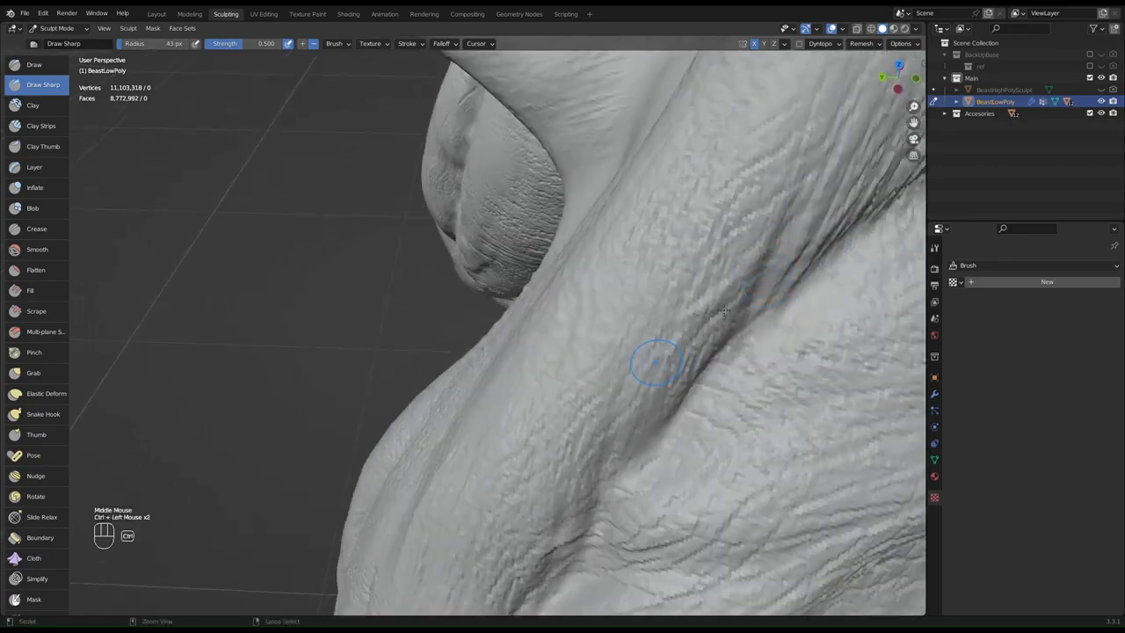
pyautogui.keyDown('ctrl'); pyautogui.moveTo(694, 325); pyautogui.dragTo(665, 383); pyautogui.keyUp('ctrl')
pyautogui.keyDown('ctrl'); pyautogui.moveTo(677, 342); pyautogui.dragTo(651, 404); pyautogui.keyUp('ctrl')
pyautogui.keyDown('ctrl'); pyautogui.moveTo(652, 405); pyautogui.dragTo(802, 286, button='middle'); pyautogui.keyUp('ctrl')
pyautogui.keyDown('ctrl'); pyautogui.moveTo(795, 279); pyautogui.dragTo(748, 379); pyautogui.keyUp('ctrl')
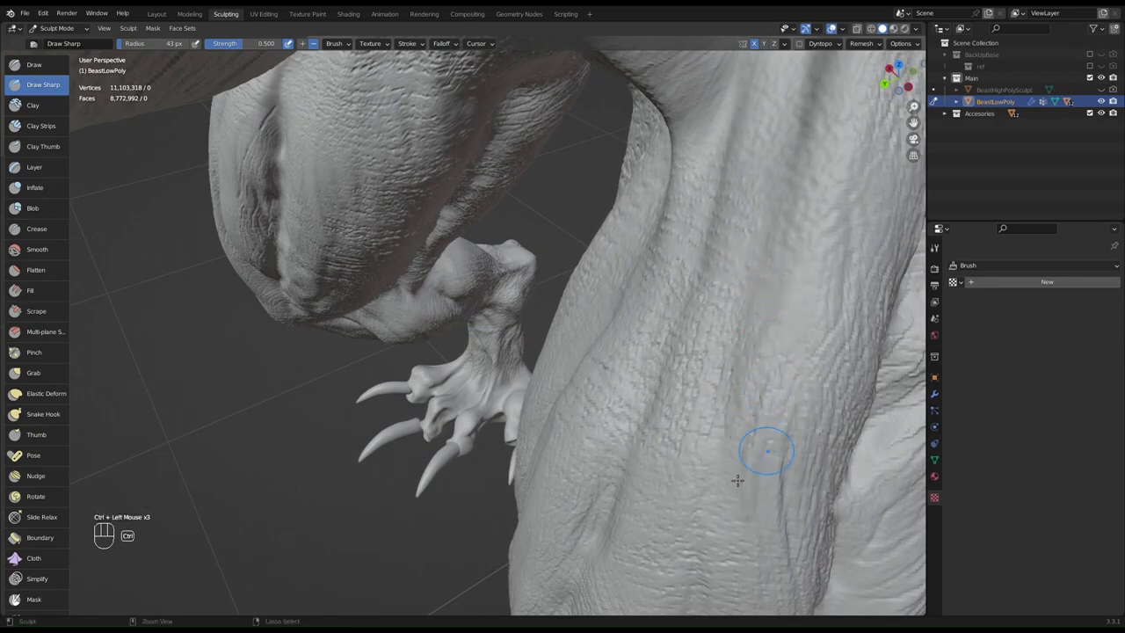
# - Slim the tail's rear silhouette using the Grab brush with a 216 px radius
pyautogui.moveTo(747, 388)
pyautogui.keyDown('ctrl'); pyautogui.mouseDown(button='middle')
pyautogui.moveTo(660, 342)
pyautogui.moveTo(590, 352)
pyautogui.moveTo(754, 339)
pyautogui.moveTo(623, 321)
pyautogui.moveTo(695, 322)
pyautogui.moveTo(716, 384)
pyautogui.moveTo(685, 280)
pyautogui.moveTo(593, 289)
pyautogui.moveTo(649, 273)
pyautogui.moveTo(651, 224)
pyautogui.moveTo(733, 184)
pyautogui.moveTo(635, 283)
pyautogui.mouseUp(button='middle'); pyautogui.keyUp('ctrl')
pyautogui.moveTo(635, 283); pyautogui.dragTo(601, 210, button='middle')
pyautogui.press('g')
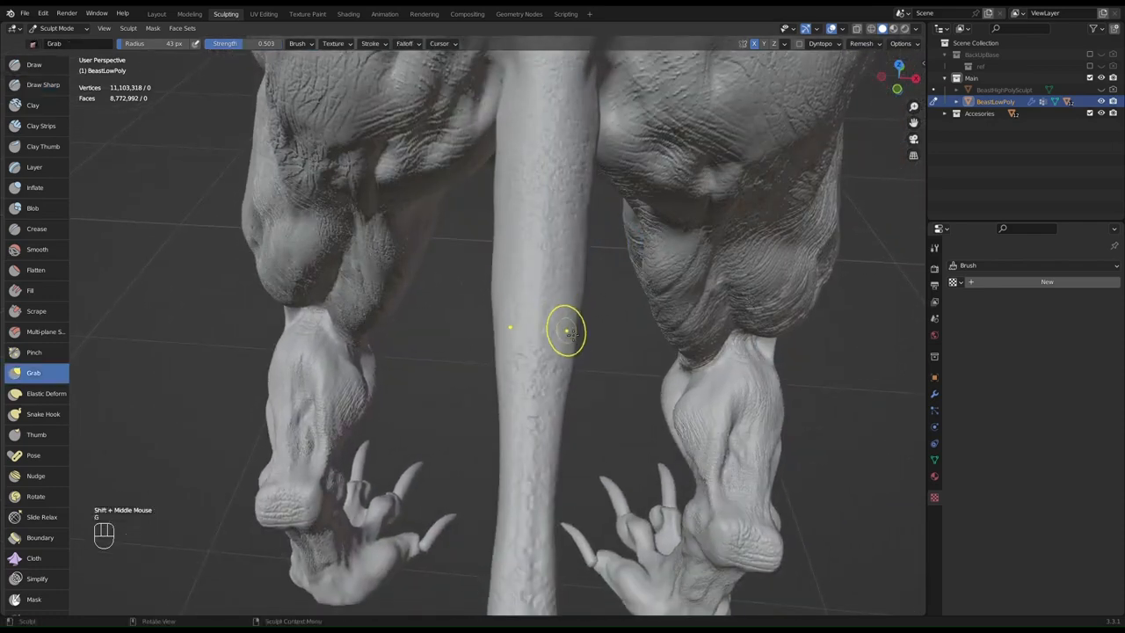
pyautogui.press('f')
pyautogui.click(641, 355)
pyautogui.press('f')
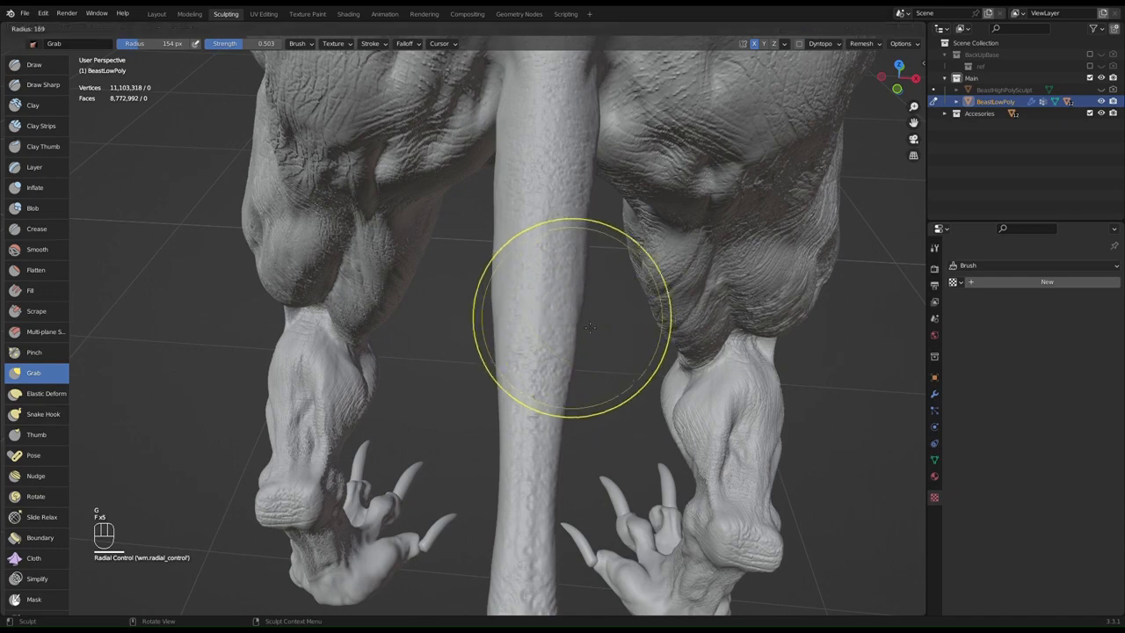
pyautogui.click(614, 335)
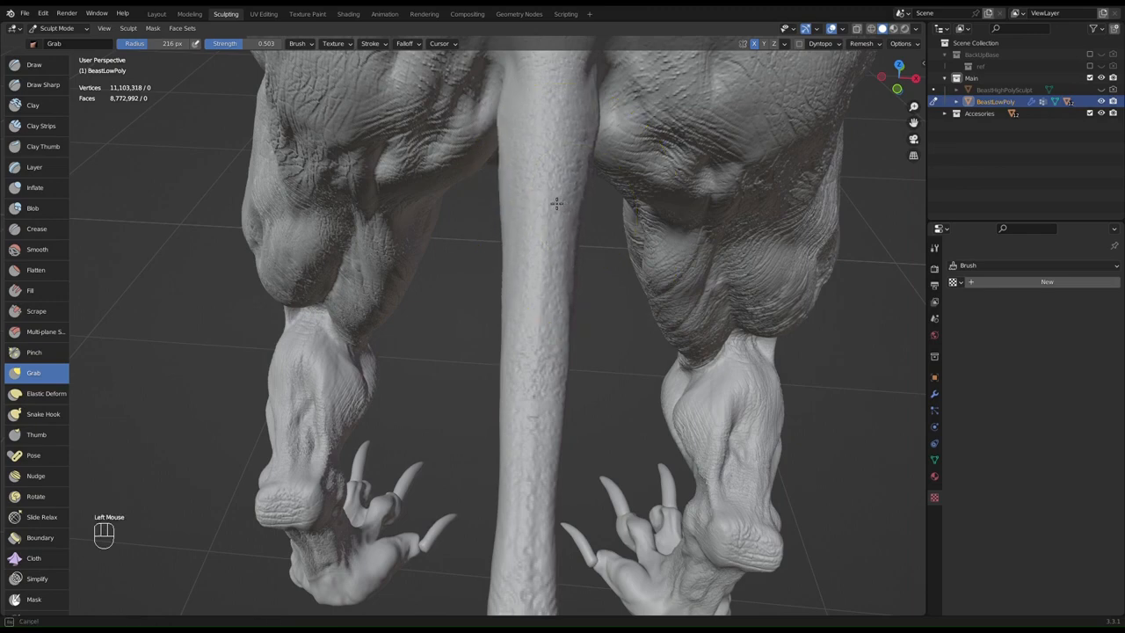
pyautogui.keyDown('shift'); pyautogui.moveTo(536, 343); pyautogui.dragTo(557, 191, button='middle'); pyautogui.keyUp('shift')
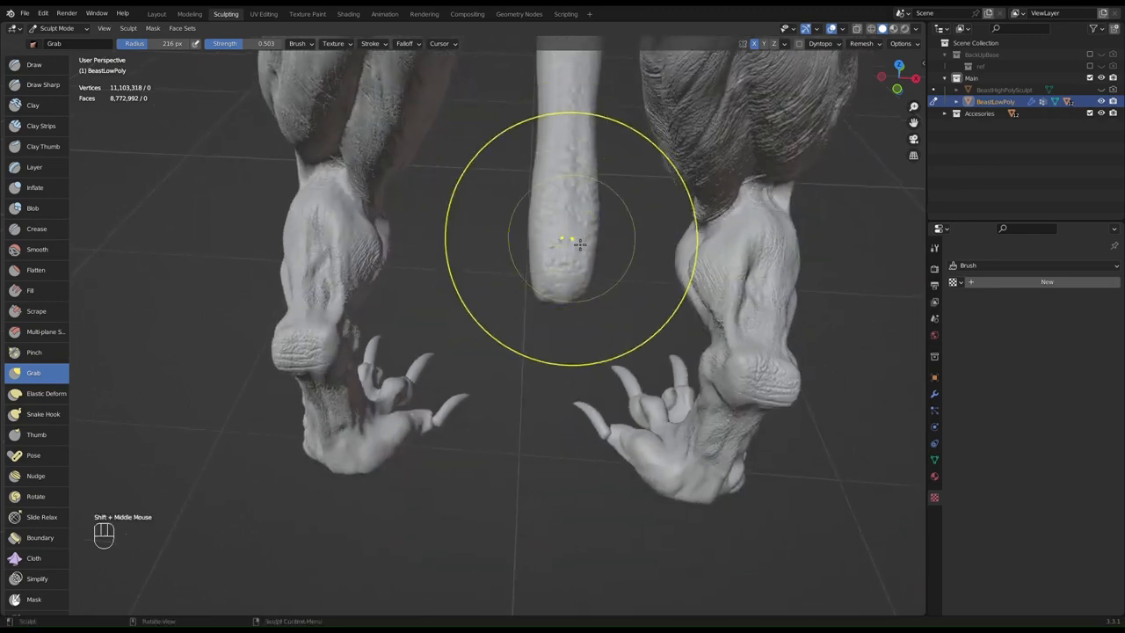
# - Adjust the tail's side contour with a short Grab stroke from a raised rear angle
pyautogui.moveTo(572, 244); pyautogui.dragTo(490, 424, button='middle')
pyautogui.moveTo(492, 431)
pyautogui.mouseDown()
pyautogui.moveTo(495, 441)
pyautogui.moveTo(472, 432)
pyautogui.mouseUp()
pyautogui.moveTo(479, 424); pyautogui.dragTo(543, 264, button='middle')
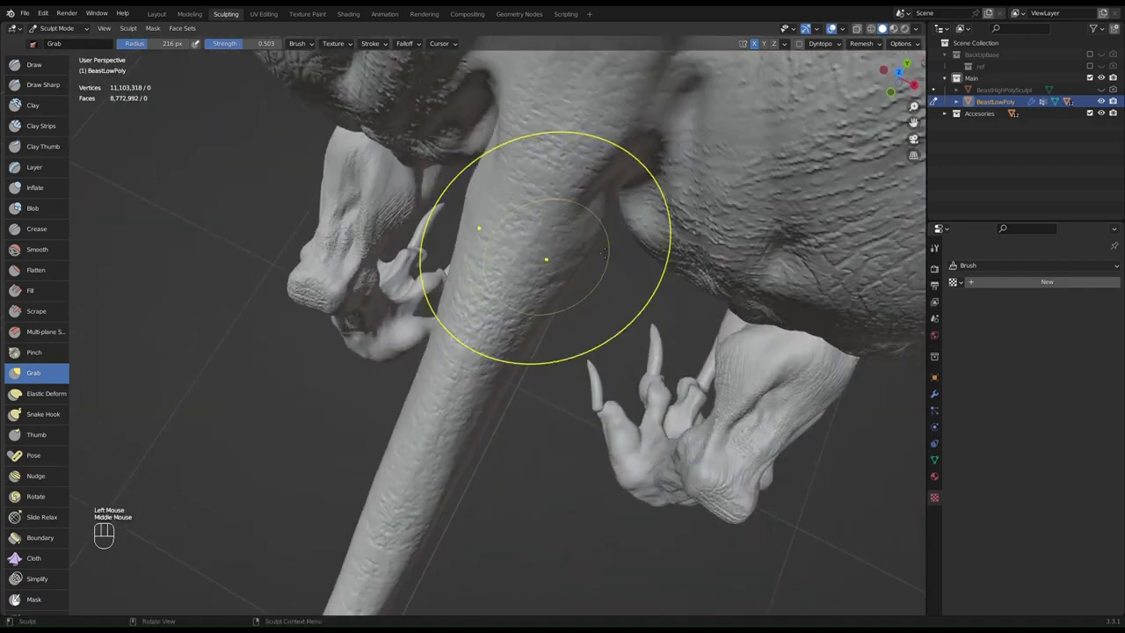
# - Refine the tail's side profile down to the tip with Grab, finishing with a 136 px brush radius
pyautogui.moveTo(621, 238)
pyautogui.keyDown('ctrl'); pyautogui.mouseDown(button='middle')
pyautogui.moveTo(516, 282)
pyautogui.moveTo(544, 263)
pyautogui.moveTo(523, 290)
pyautogui.moveTo(530, 174)
pyautogui.moveTo(420, 176)
pyautogui.moveTo(408, 186)
pyautogui.moveTo(427, 274)
pyautogui.mouseUp(button='middle'); pyautogui.keyUp('ctrl')
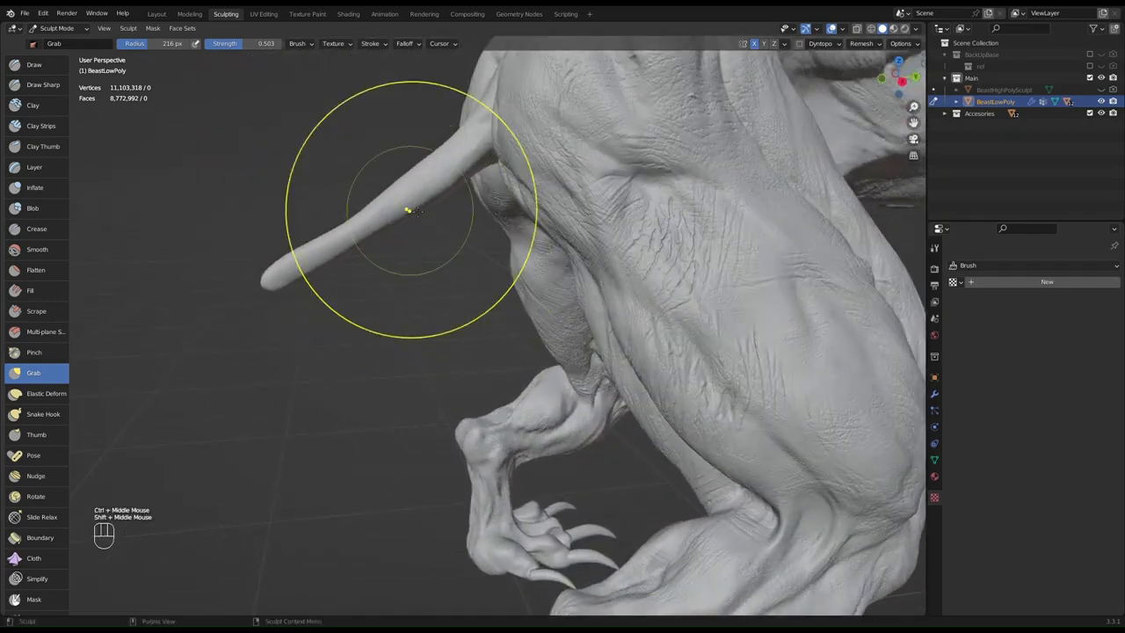
pyautogui.press('f')
pyautogui.click(378, 206)
pyautogui.press('f')
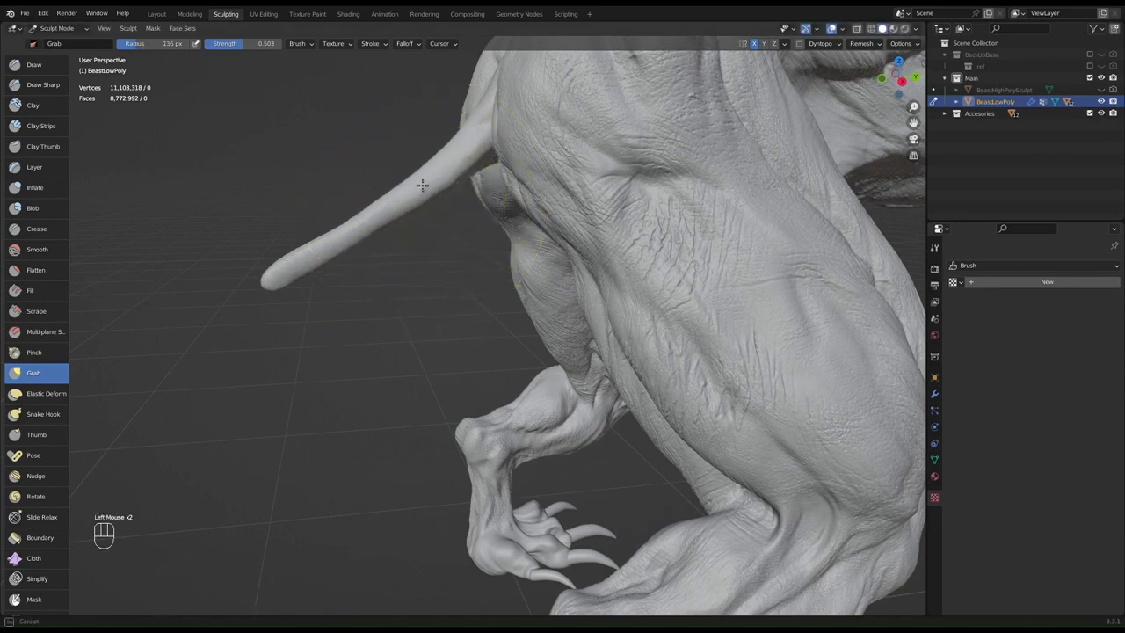
pyautogui.moveTo(290, 264); pyautogui.dragTo(297, 275)
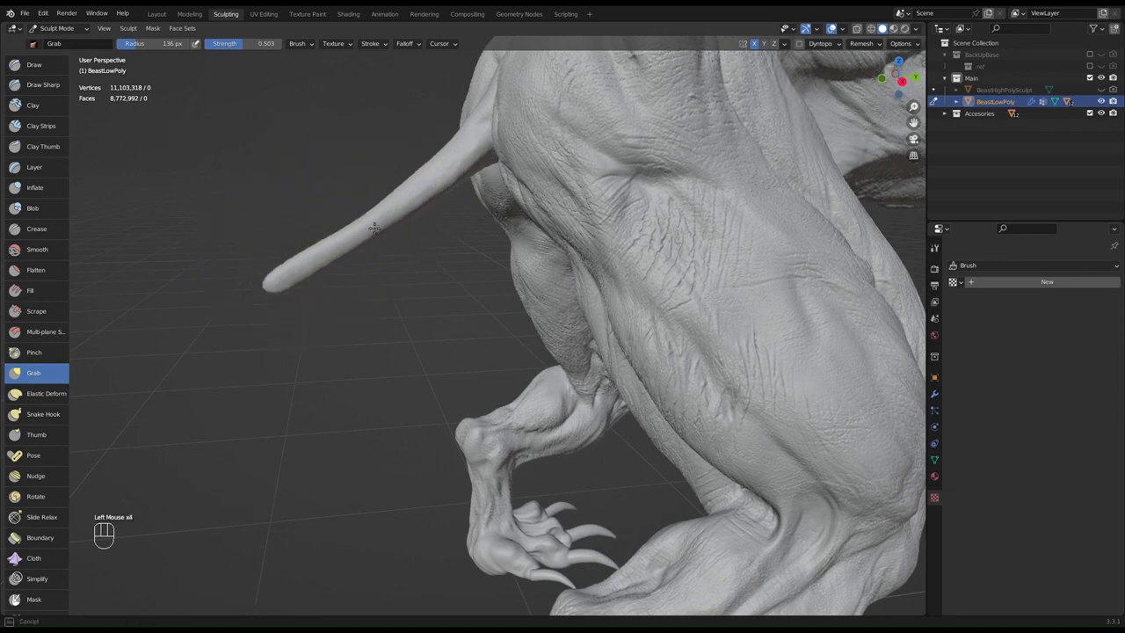
pyautogui.moveTo(409, 211); pyautogui.dragTo(534, 260, button='middle')
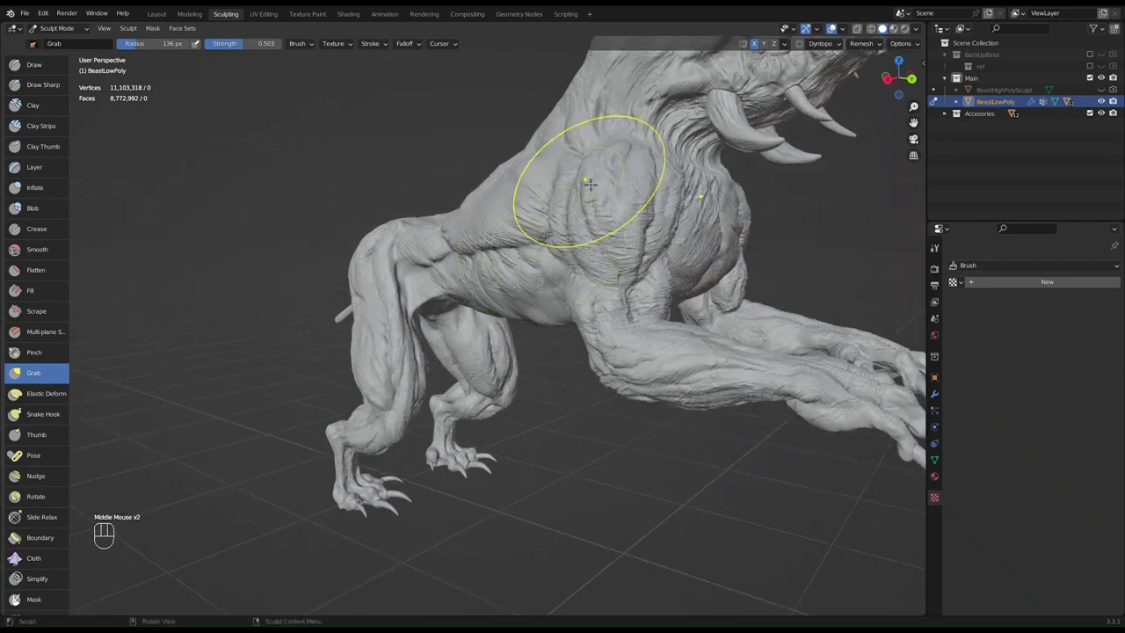